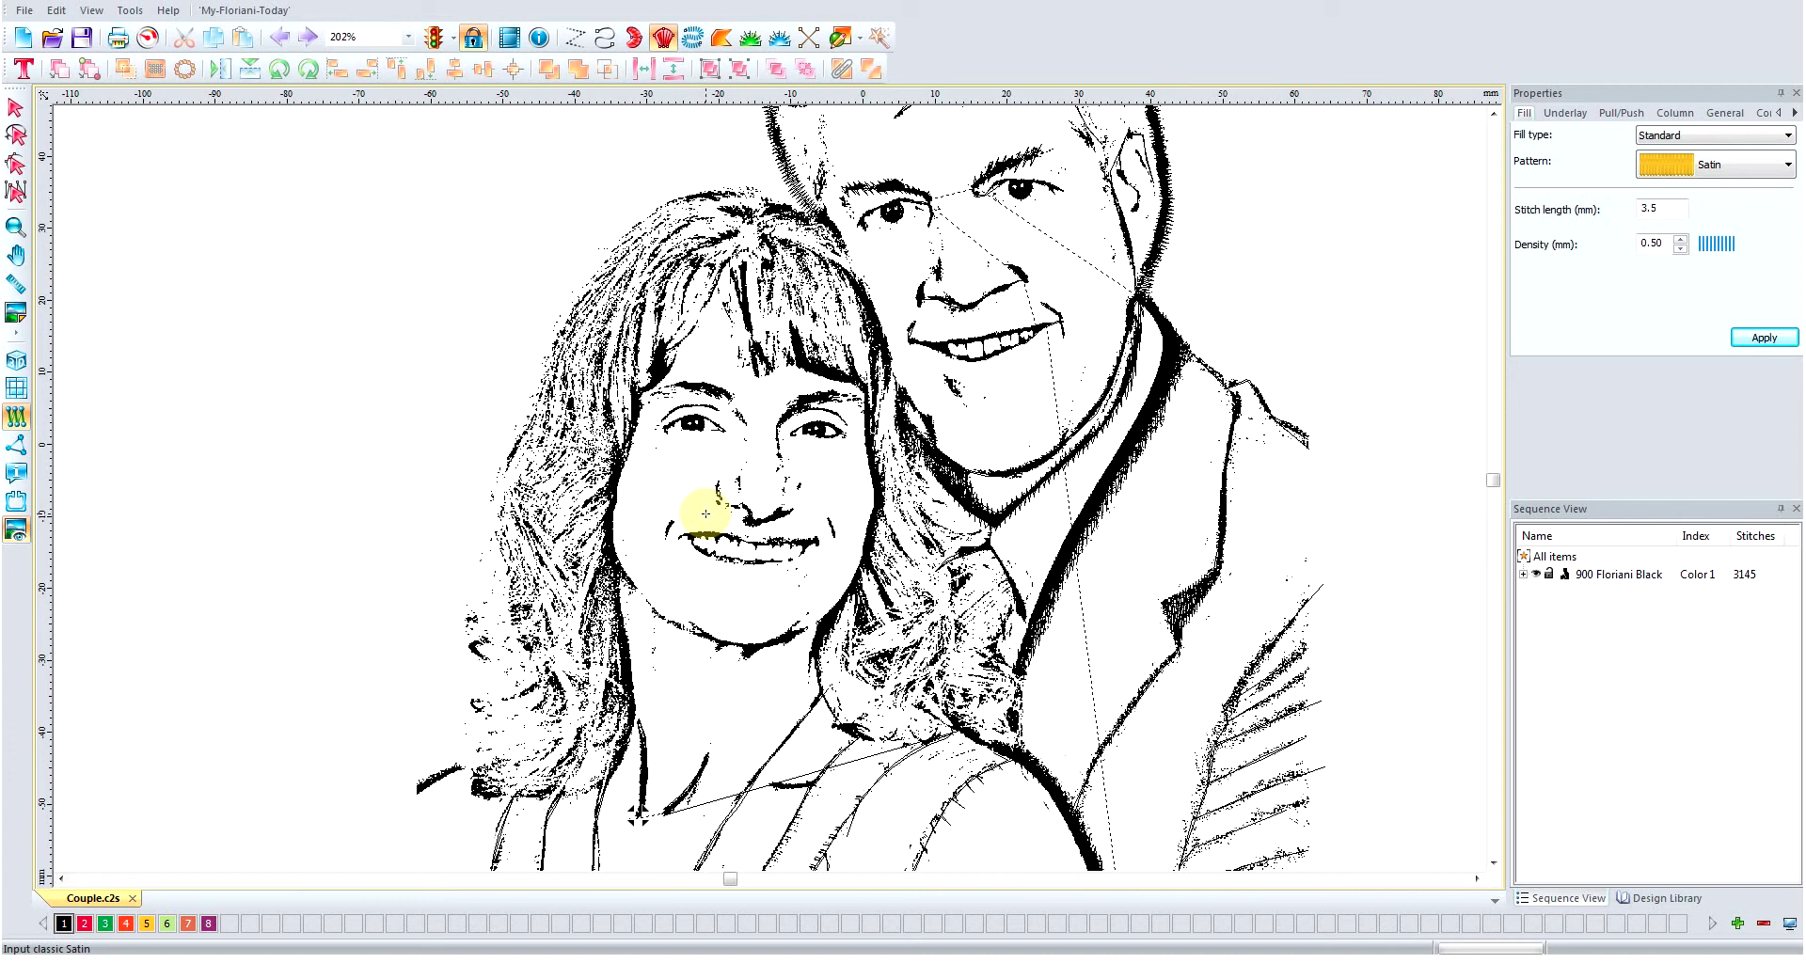
- Hide the backdrop photo to review the stitches digitized so far across the couple design, and show it again
{"action": "left_click", "coordinate": [16, 530]}
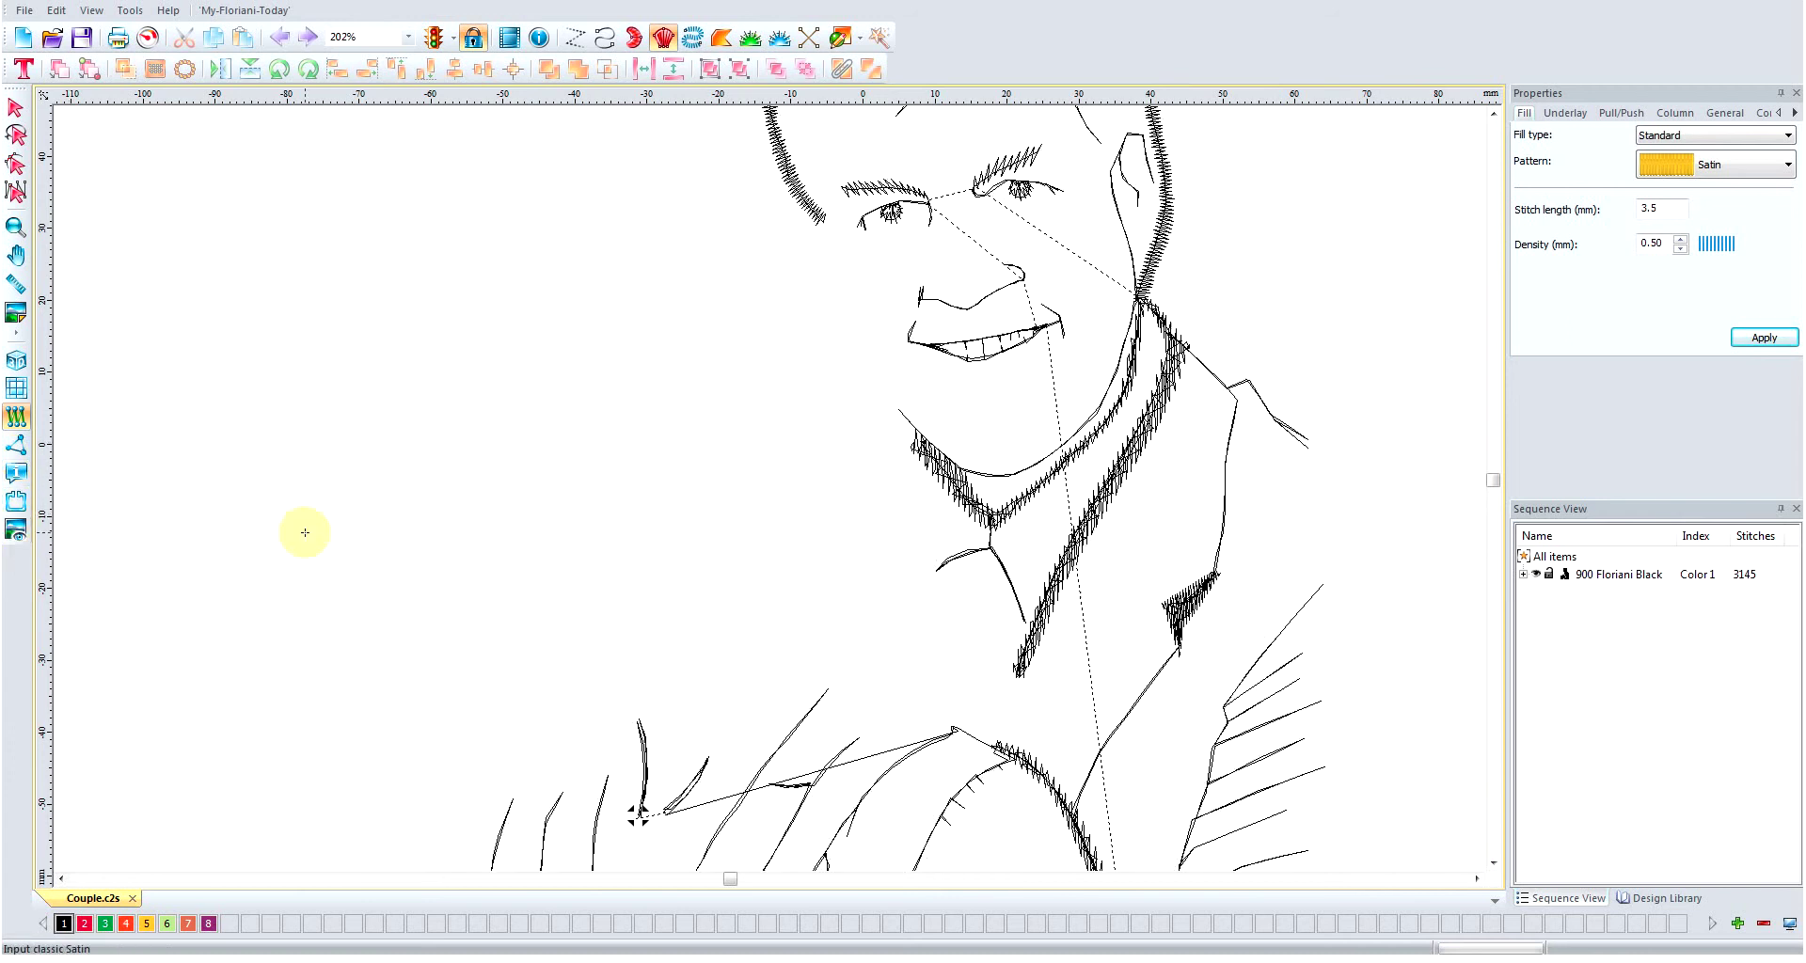
{"action": "left_click", "coordinate": [1494, 863]}
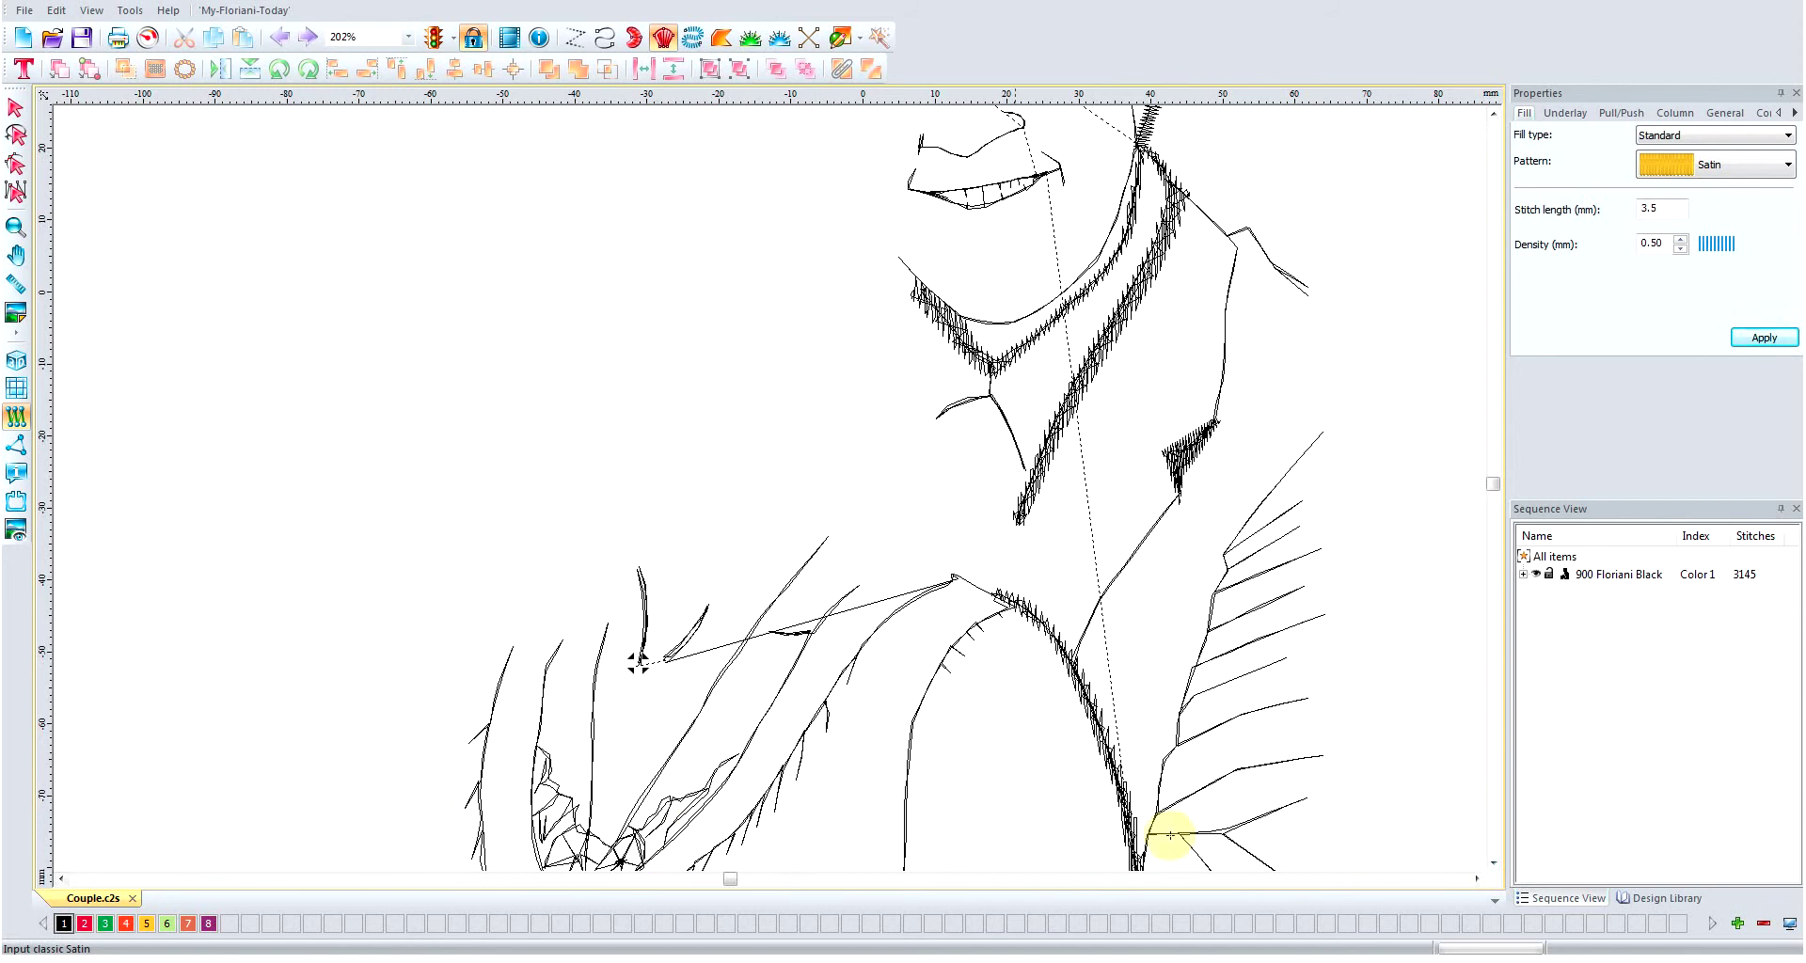
{"action": "left_click", "coordinate": [1494, 113]}
{"action": "left_click", "coordinate": [1494, 113]}
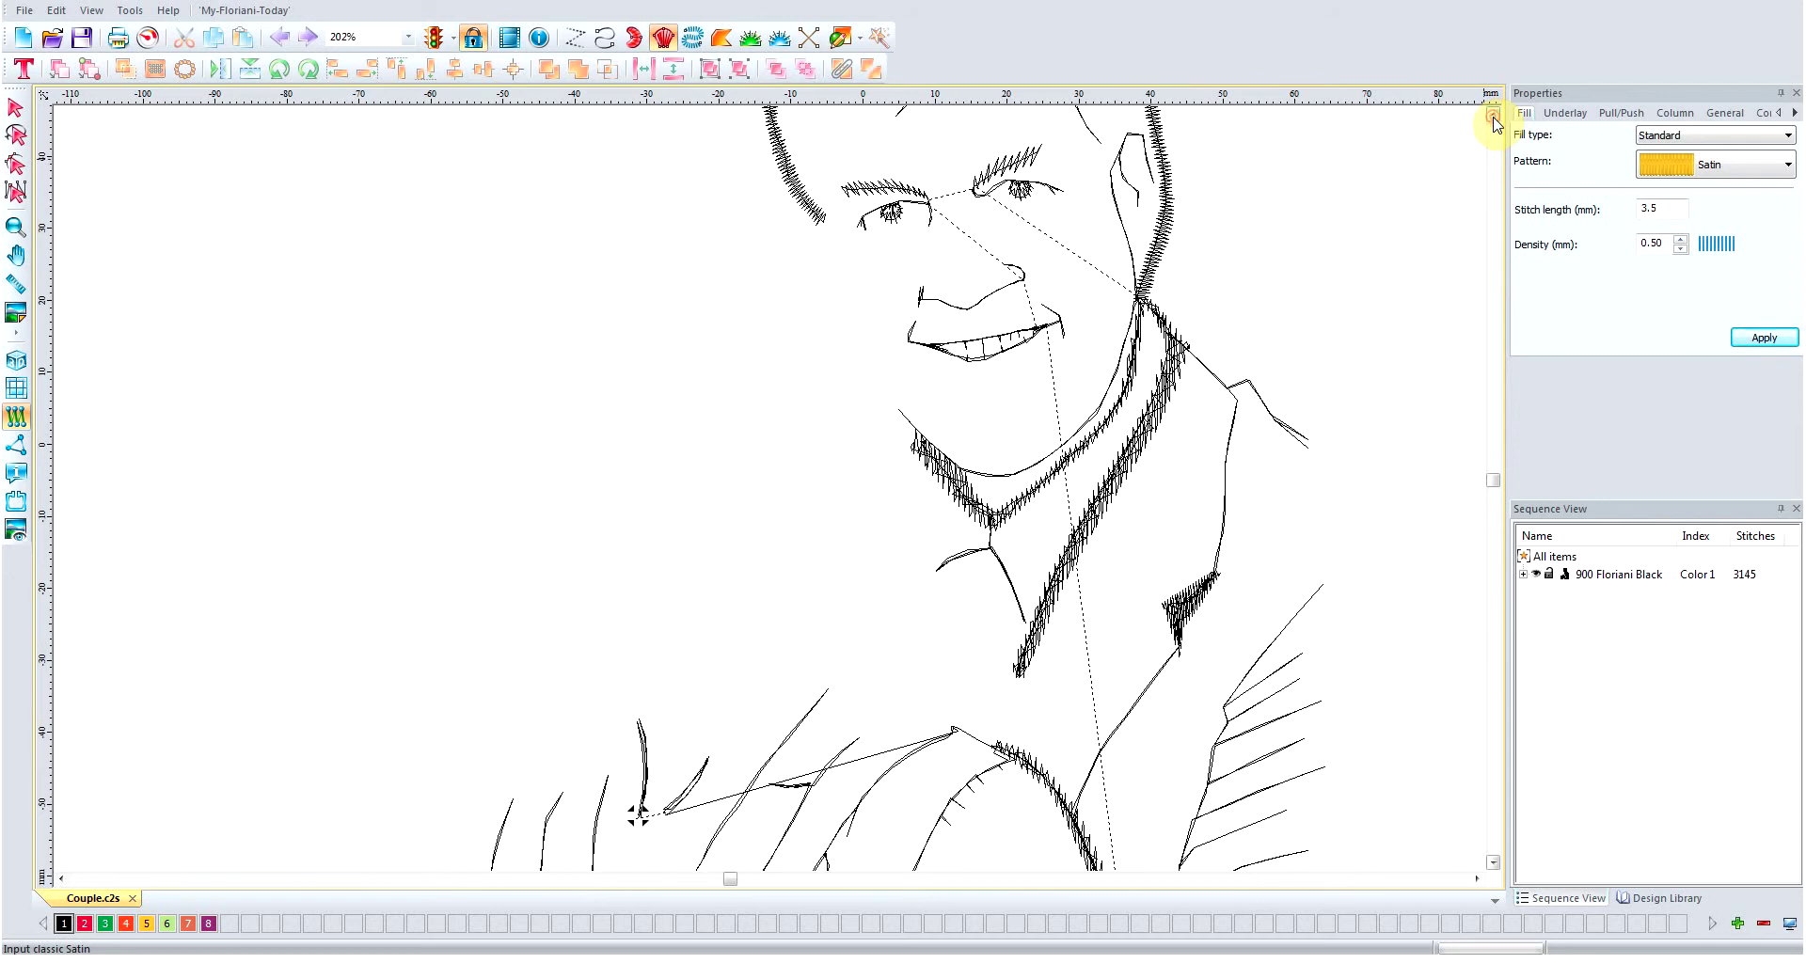
{"action": "left_click", "coordinate": [1493, 113]}
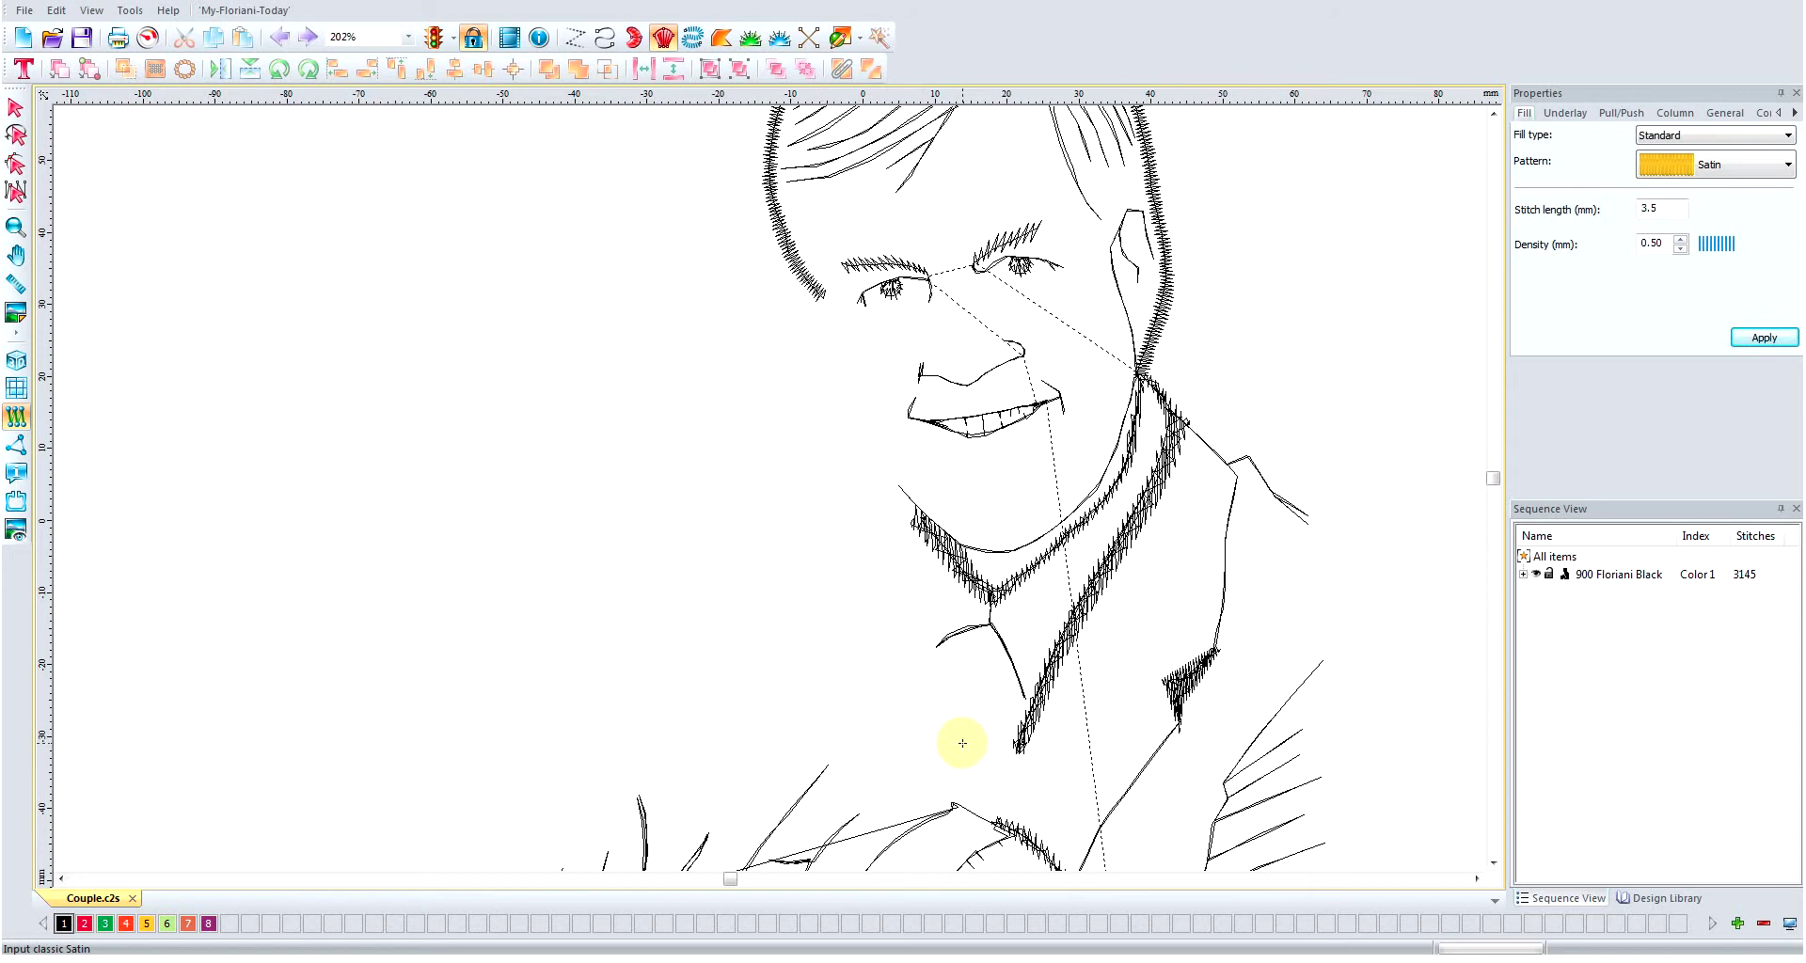
{"action": "key", "text": "i"}
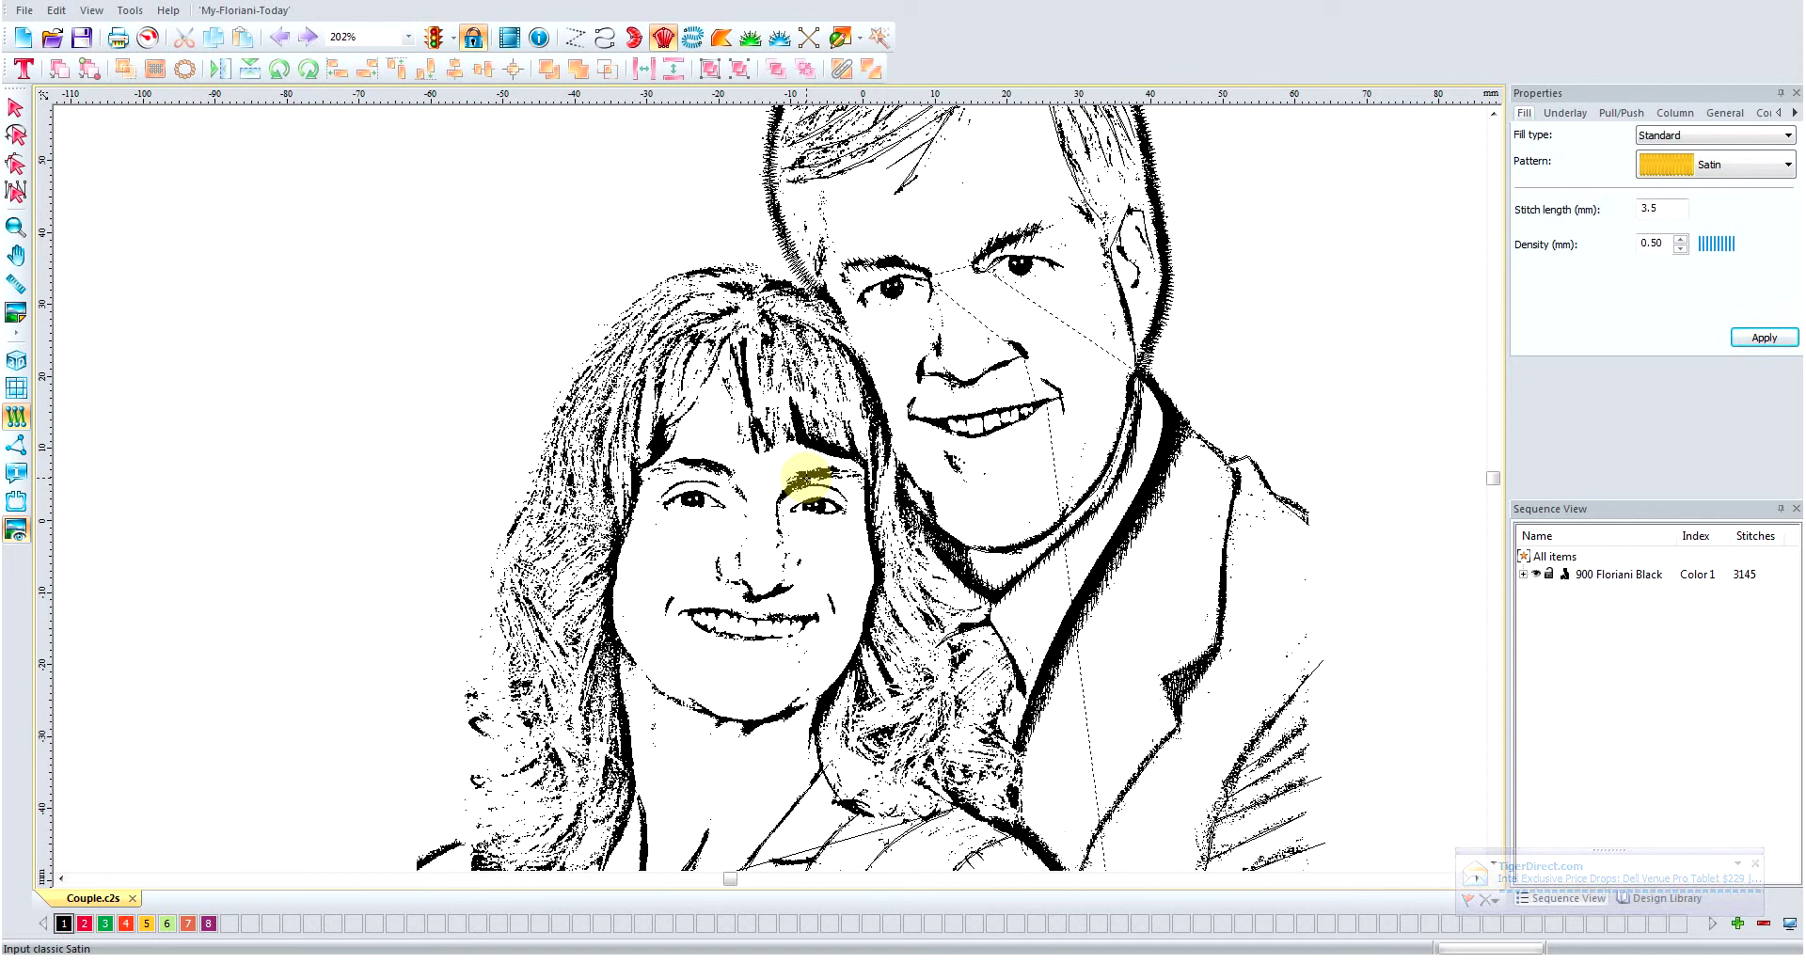
- Place a two-point manual stitch from the upper end of the woman's shoulder line to the inner end of her eyebrow nearest the man
{"action": "left_click", "coordinate": [573, 39]}
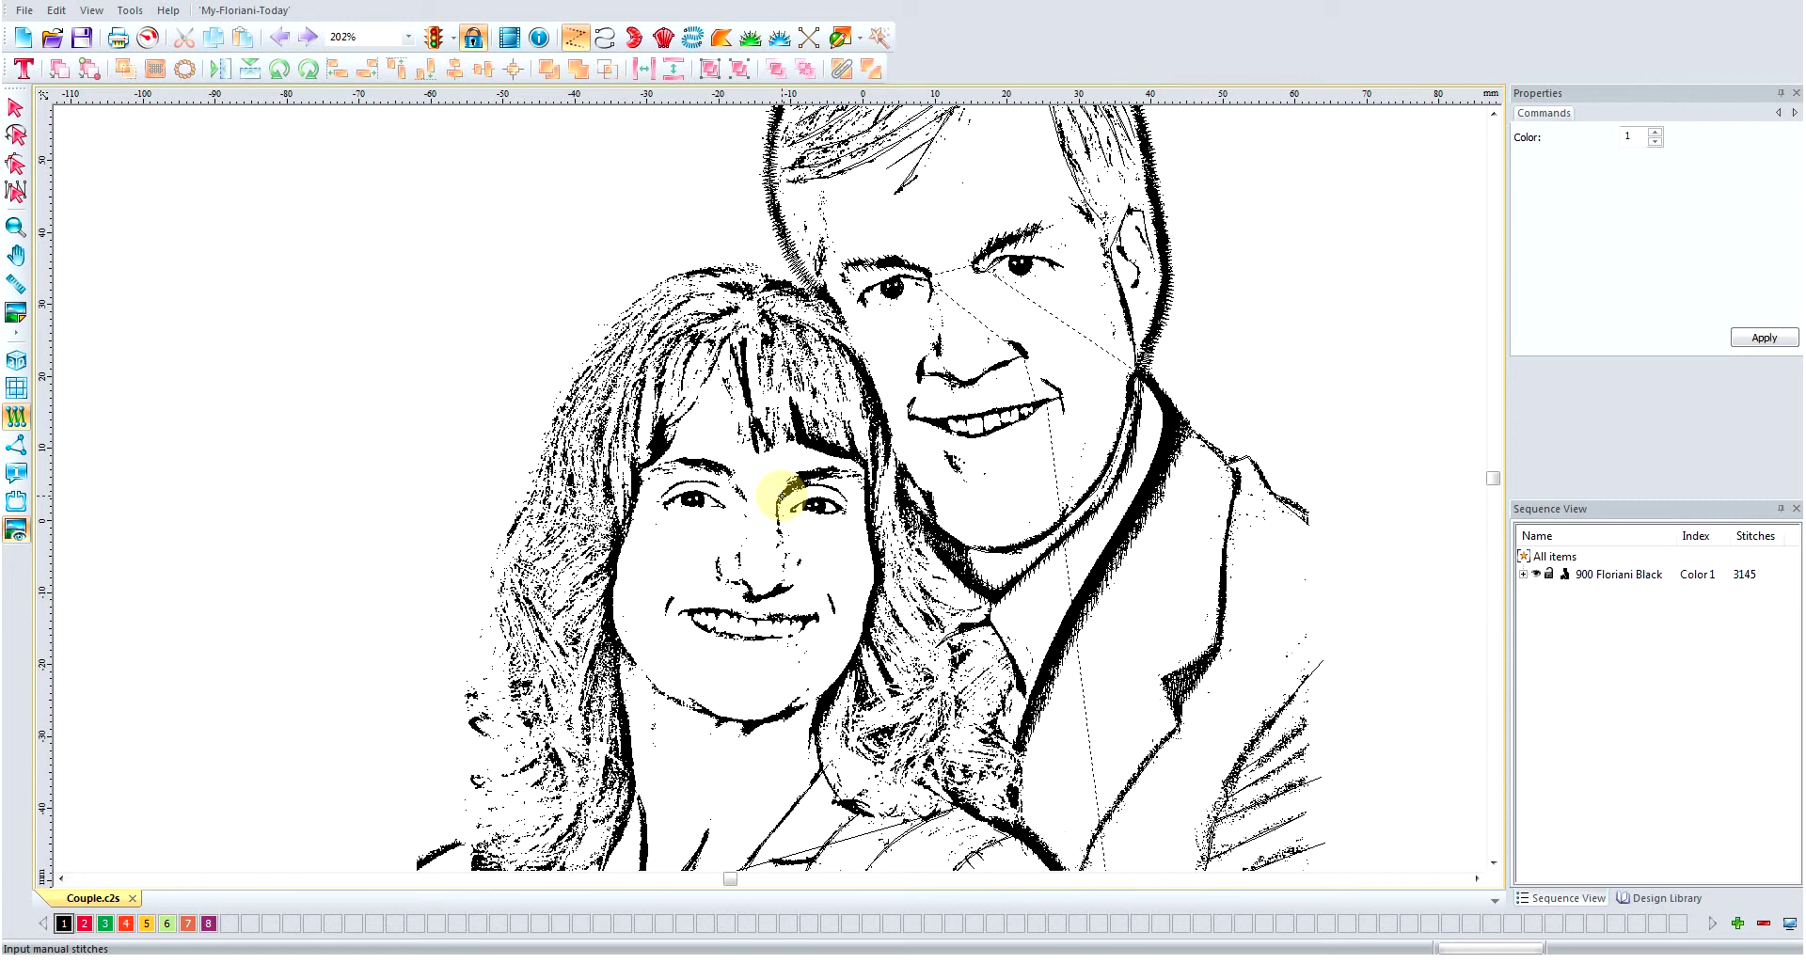
{"action": "left_click", "coordinate": [780, 494]}
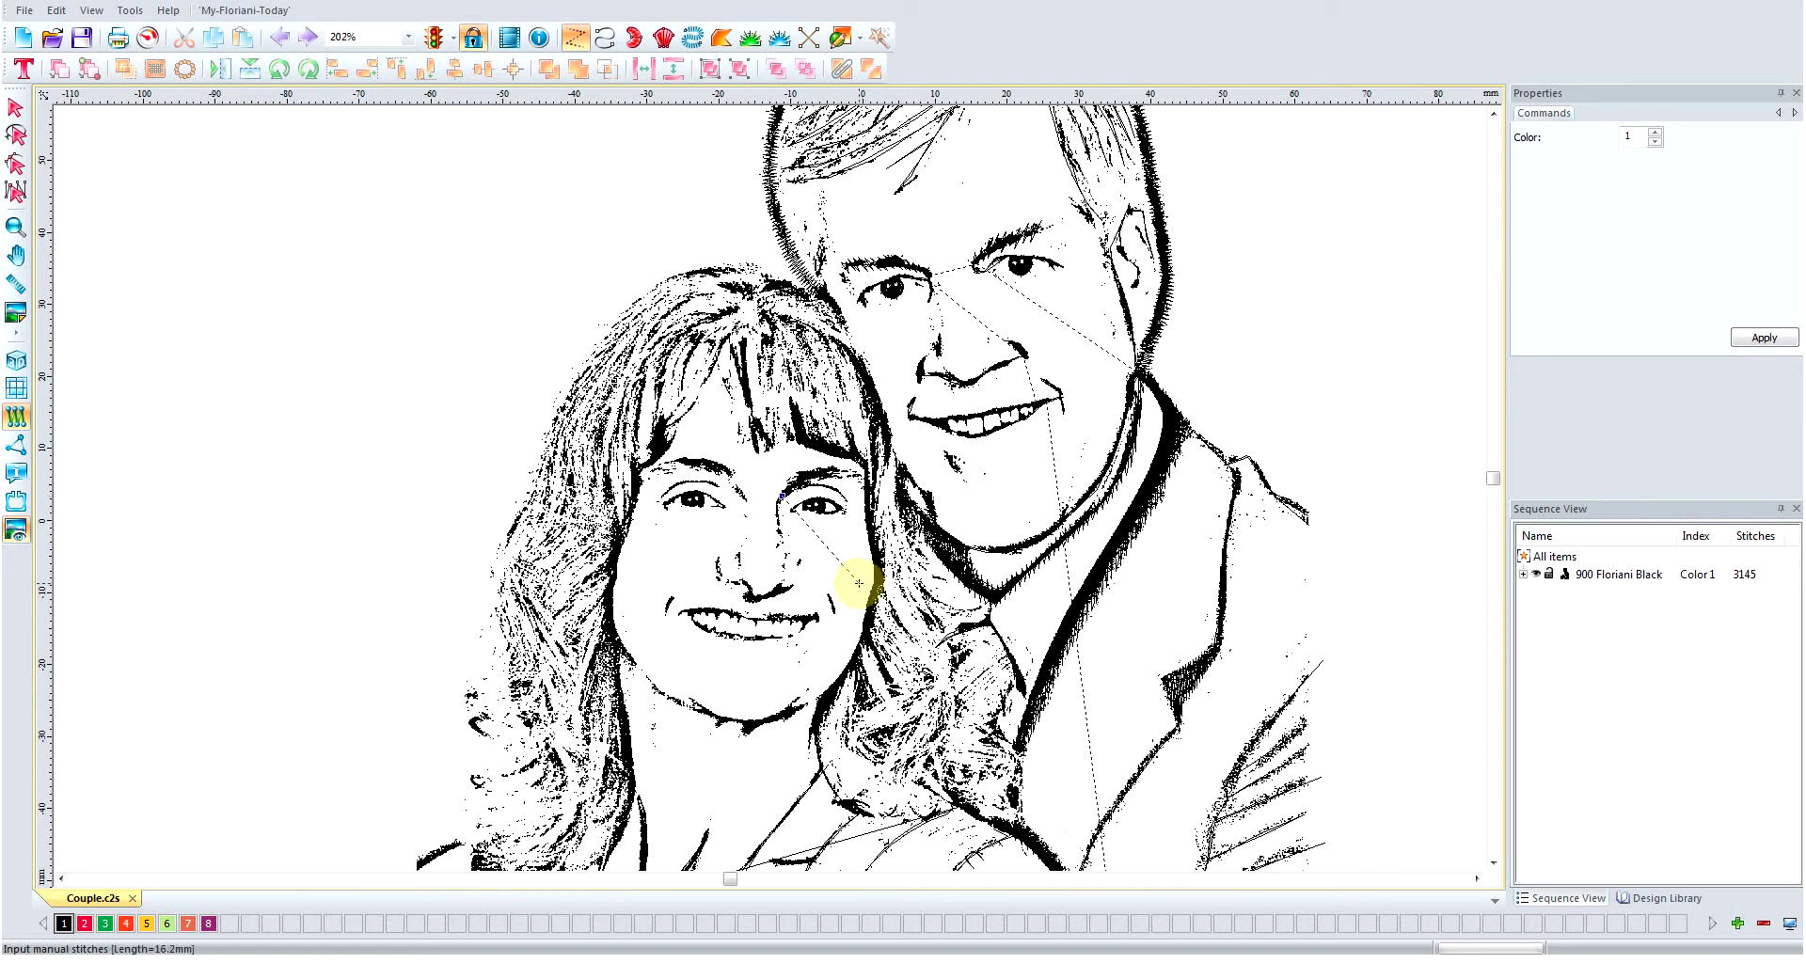
{"action": "key", "text": "Escape"}
{"action": "left_click", "coordinate": [958, 804]}
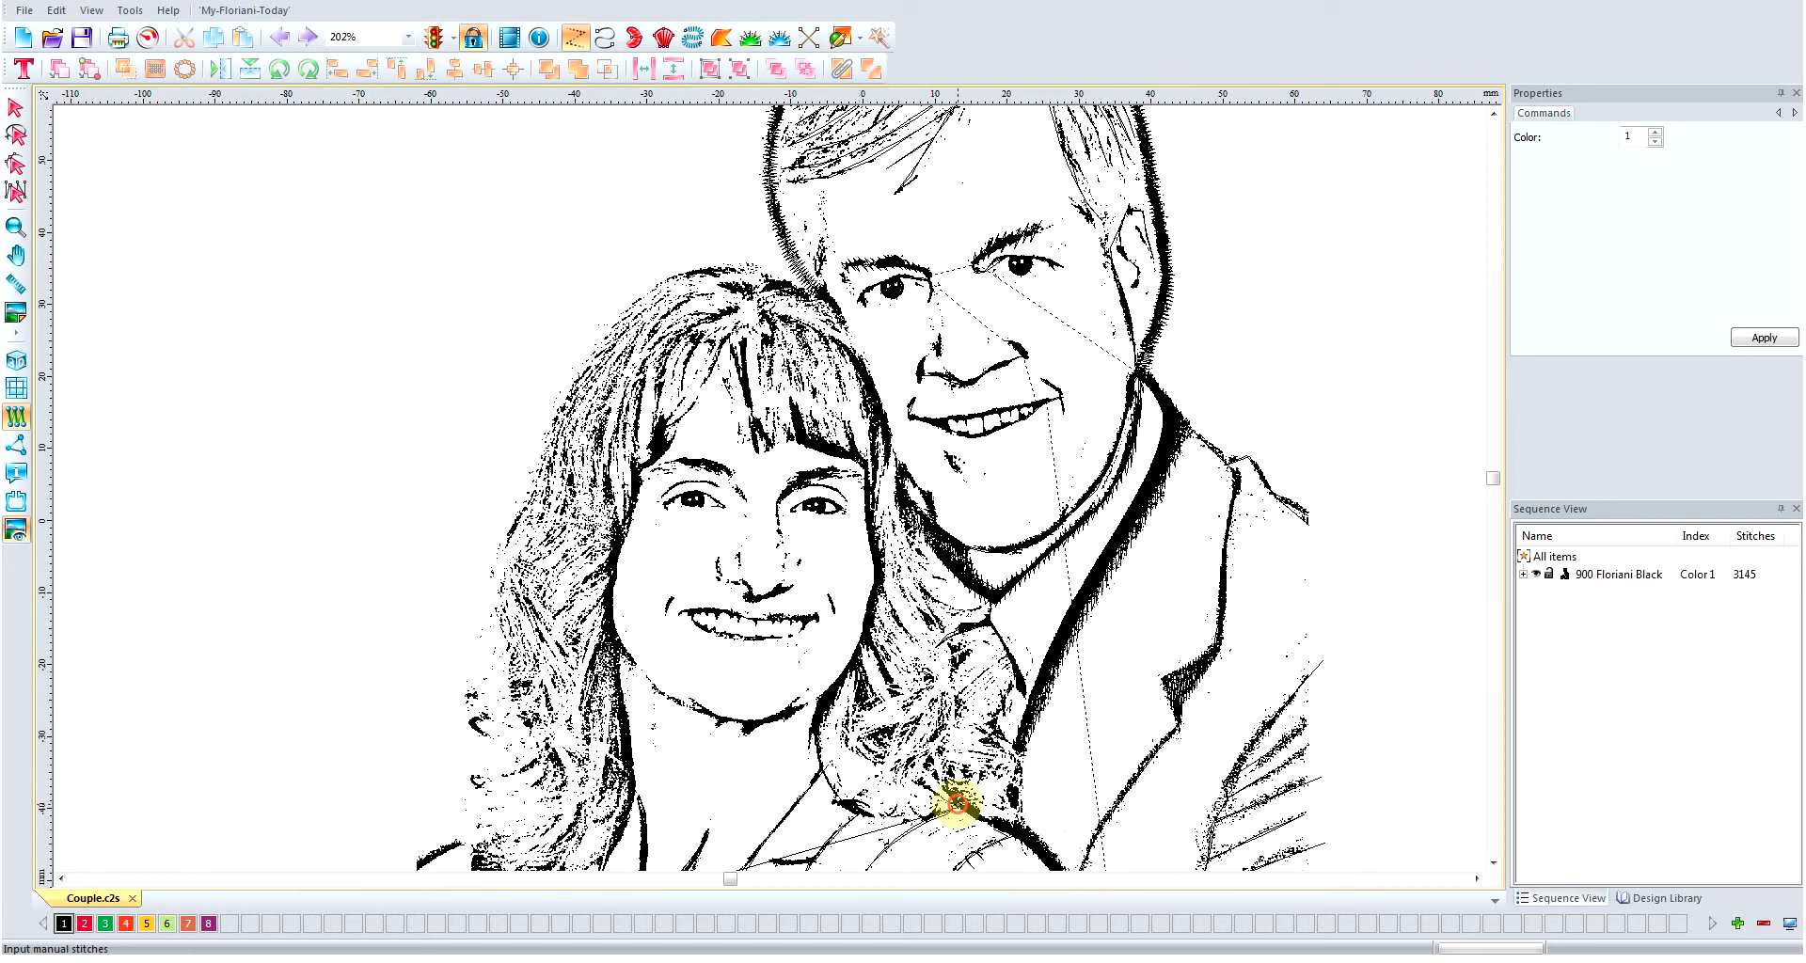
{"action": "left_click", "coordinate": [789, 488]}
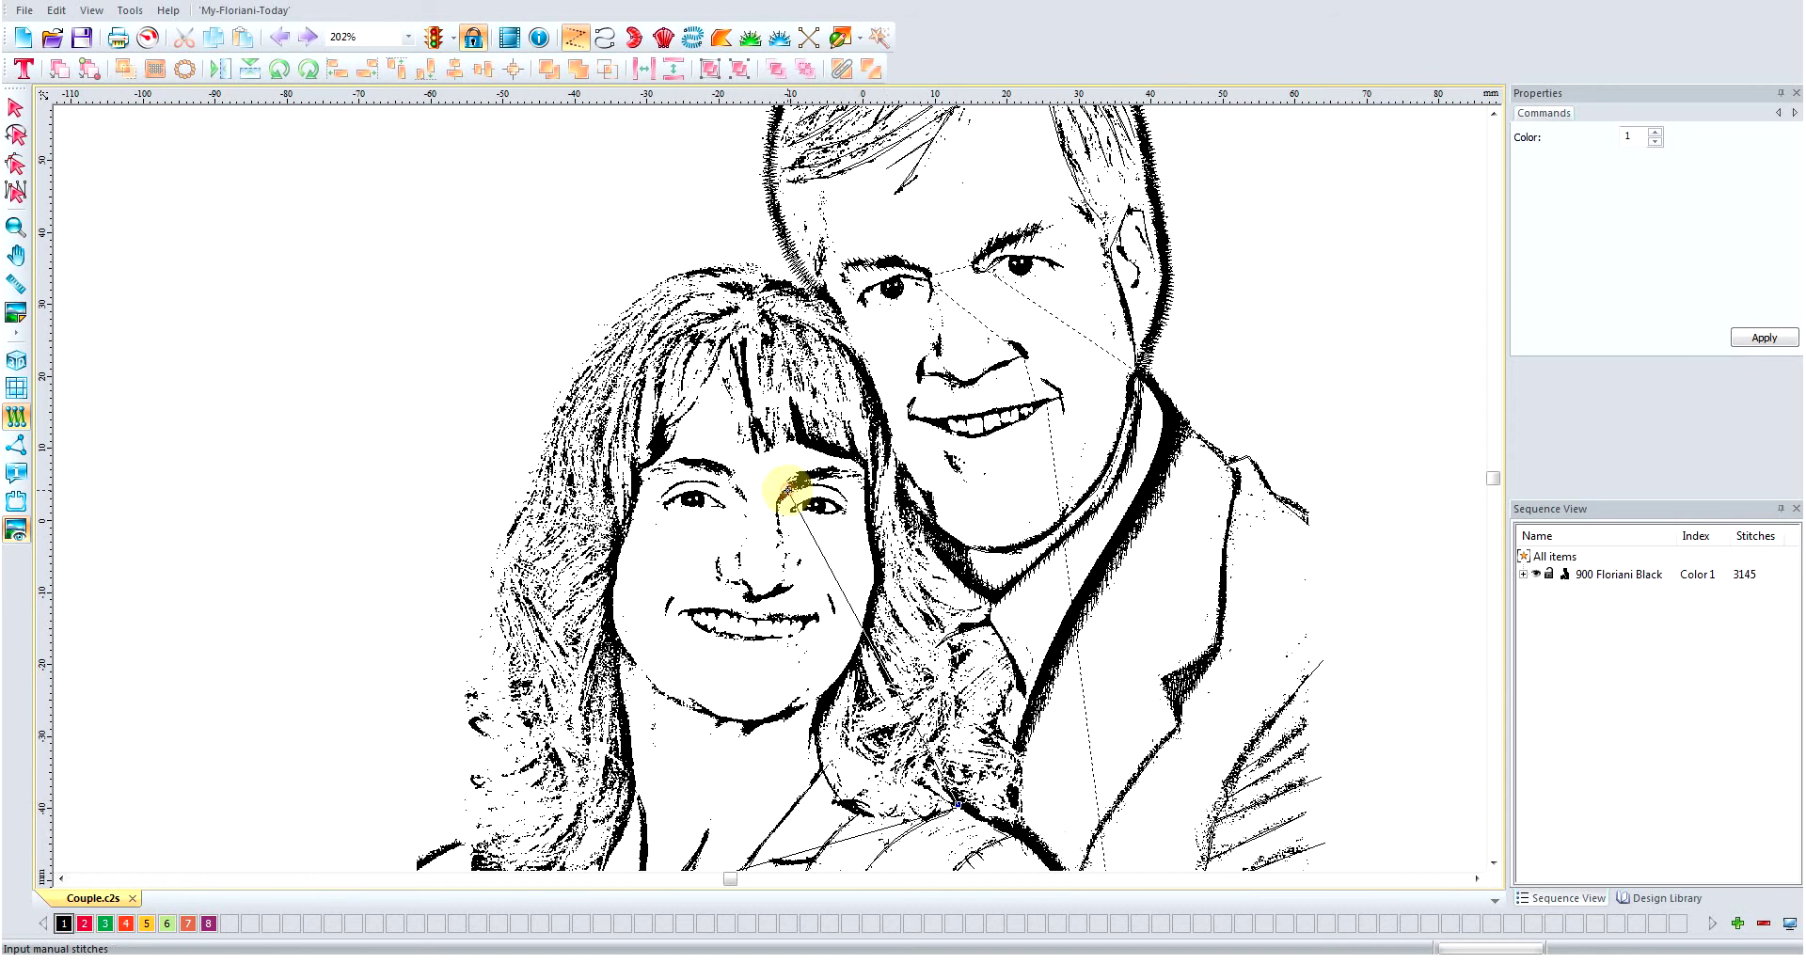
{"action": "left_click", "coordinate": [790, 486]}
- Set both the start and end commands of the last manual stitch in Color 1 to jump and deselect it
{"action": "left_click", "coordinate": [1523, 574]}
{"action": "left_click_drag", "start_coordinate": [1790, 621], "coordinate": [1784, 880]}
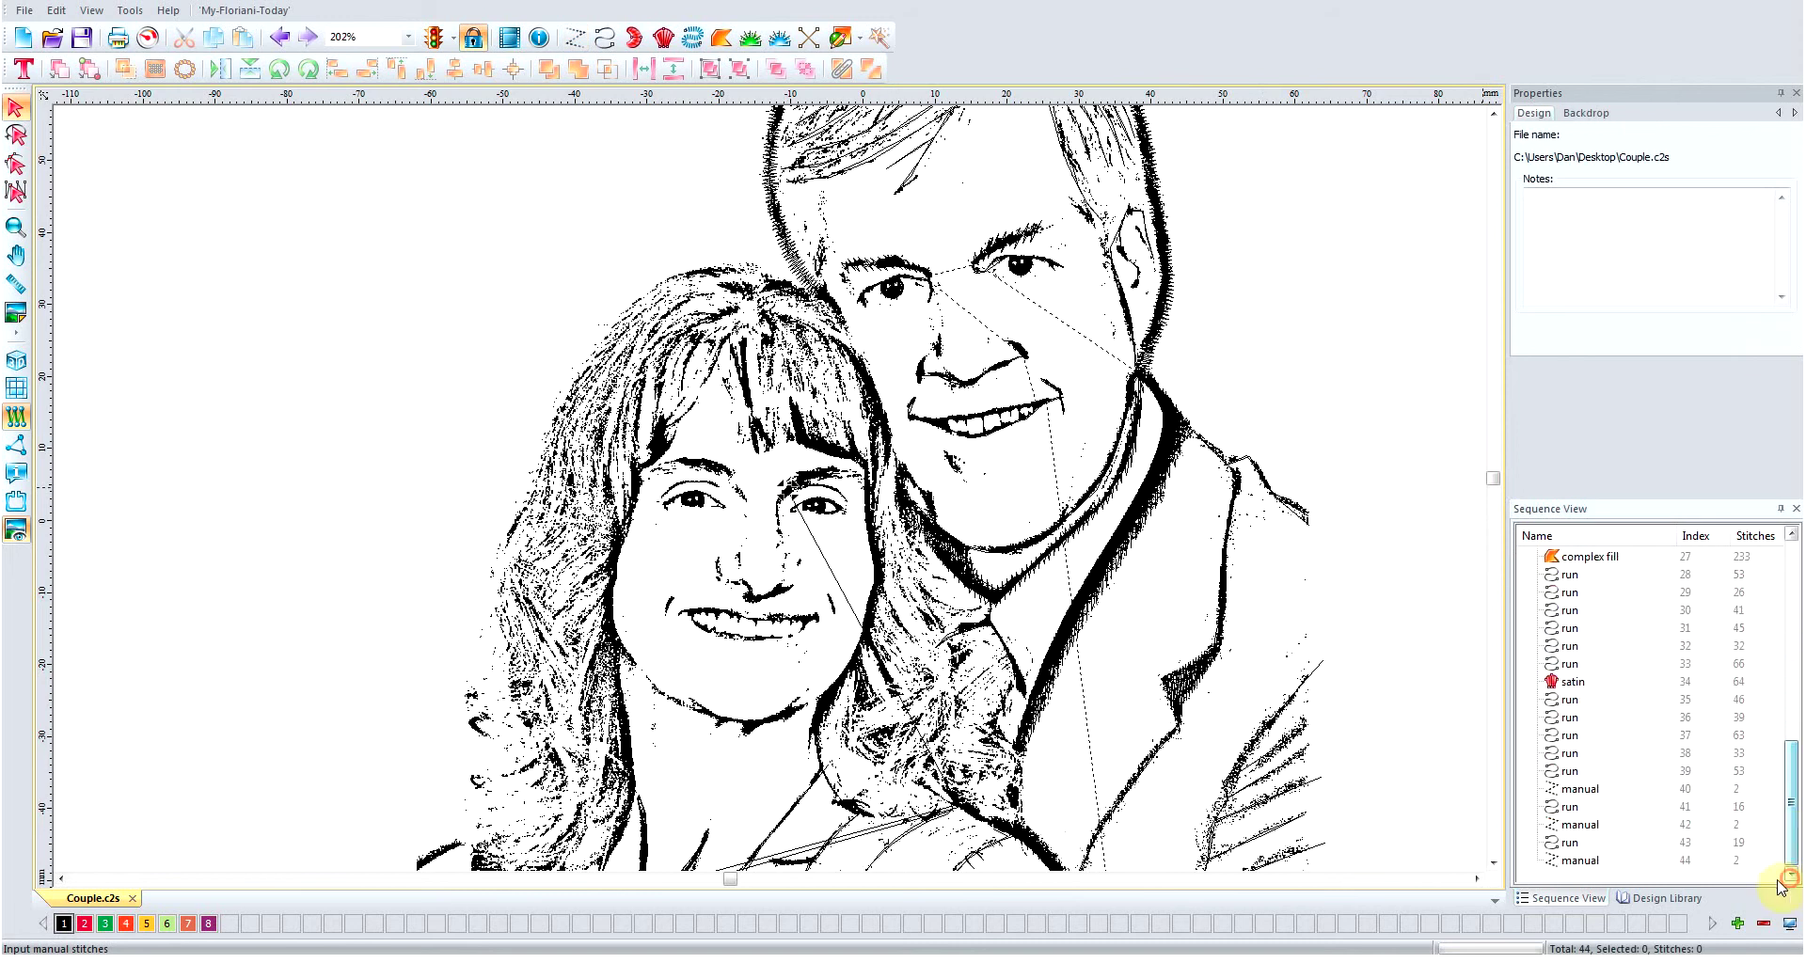
{"action": "left_click", "coordinate": [1592, 861]}
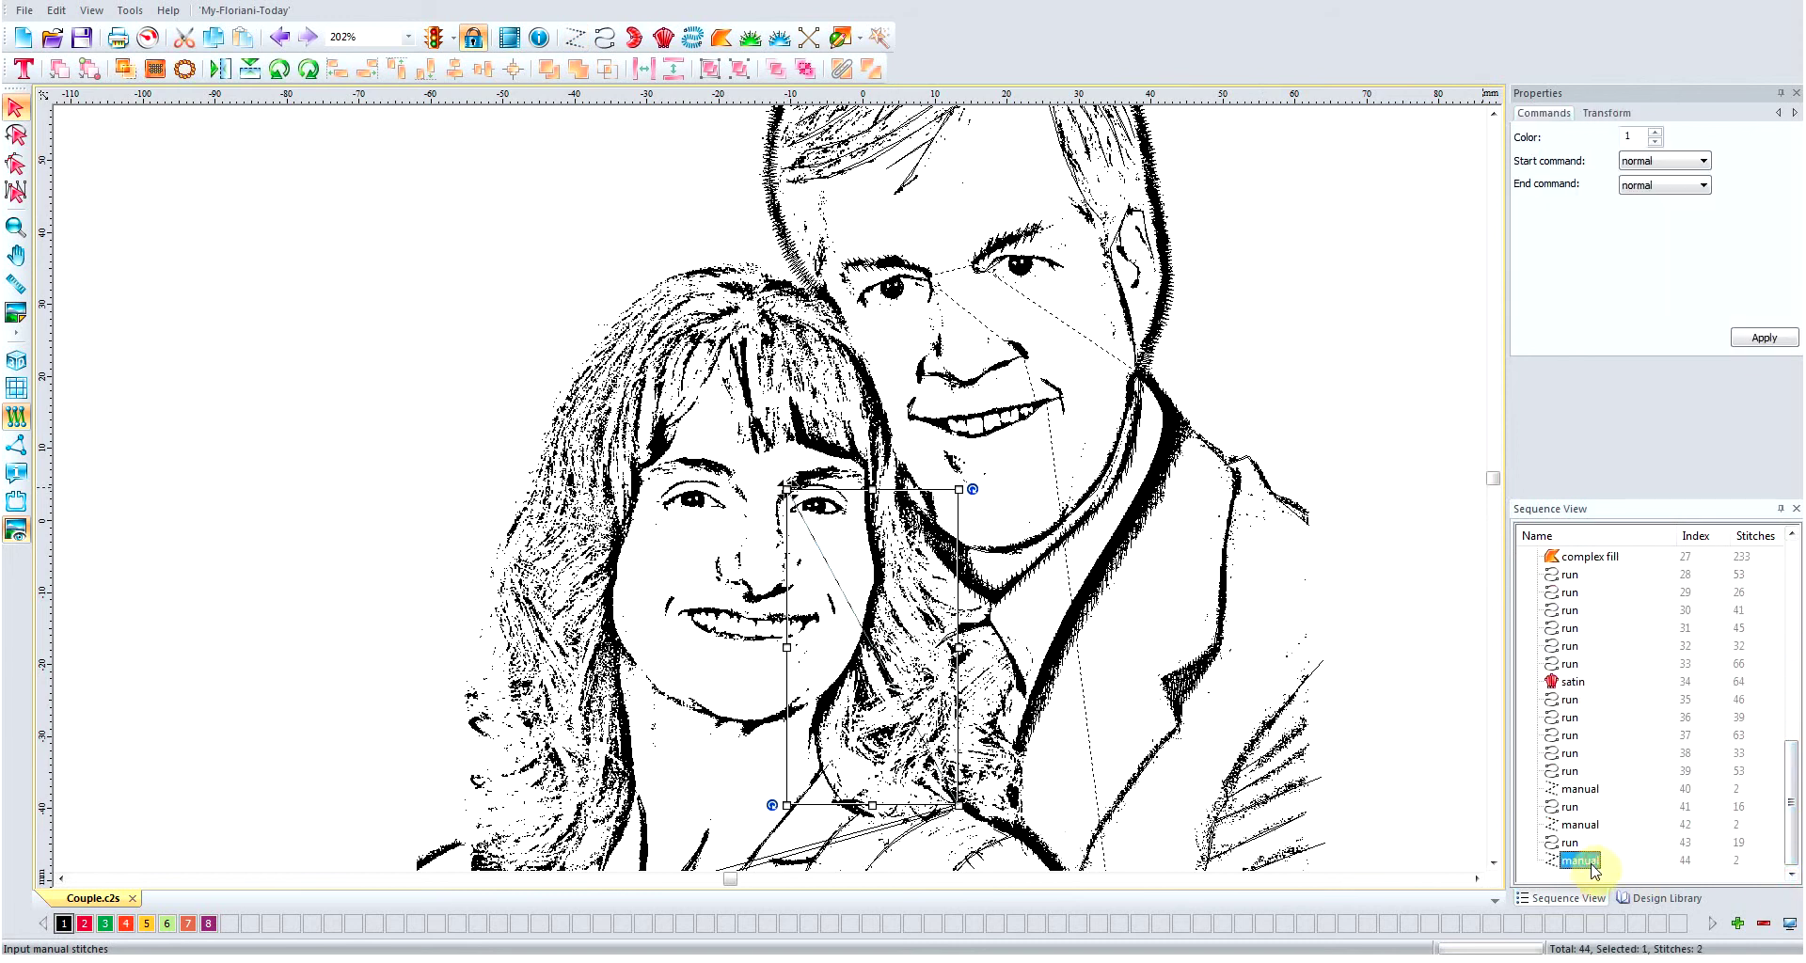
{"action": "left_click", "coordinate": [1701, 163]}
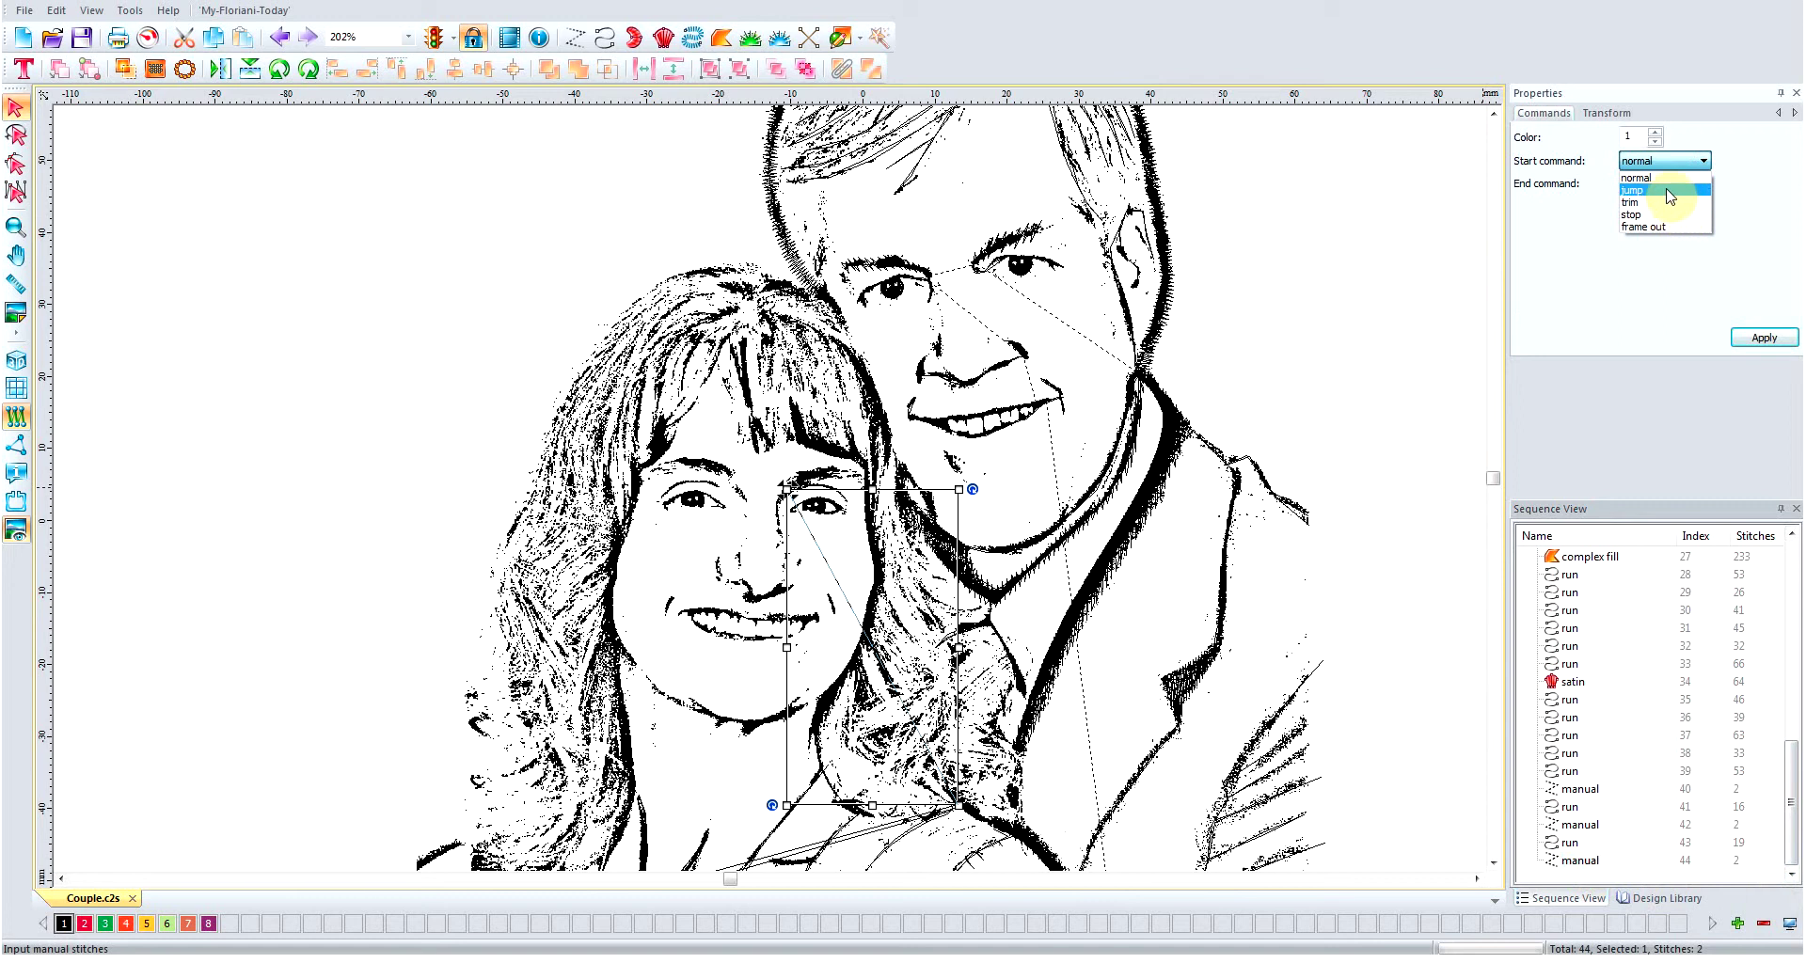
{"action": "left_click", "coordinate": [1682, 191]}
{"action": "left_click", "coordinate": [1702, 185]}
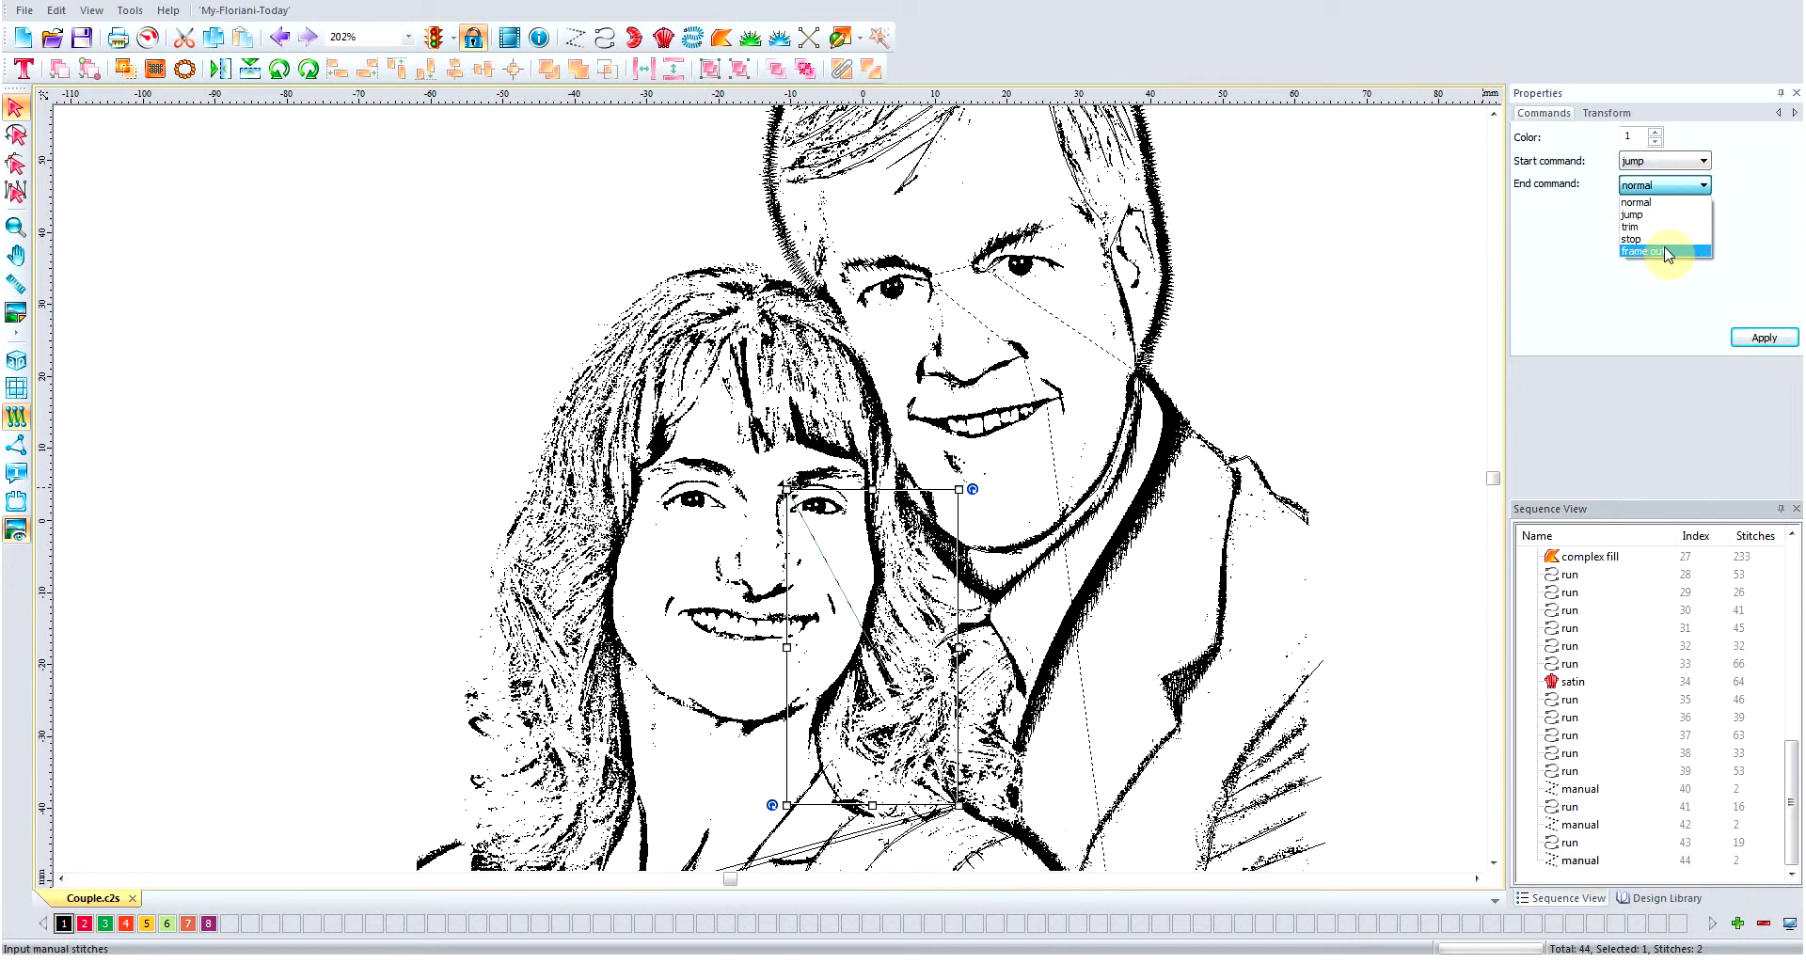
{"action": "left_click", "coordinate": [1661, 215]}
{"action": "left_click", "coordinate": [1756, 337]}
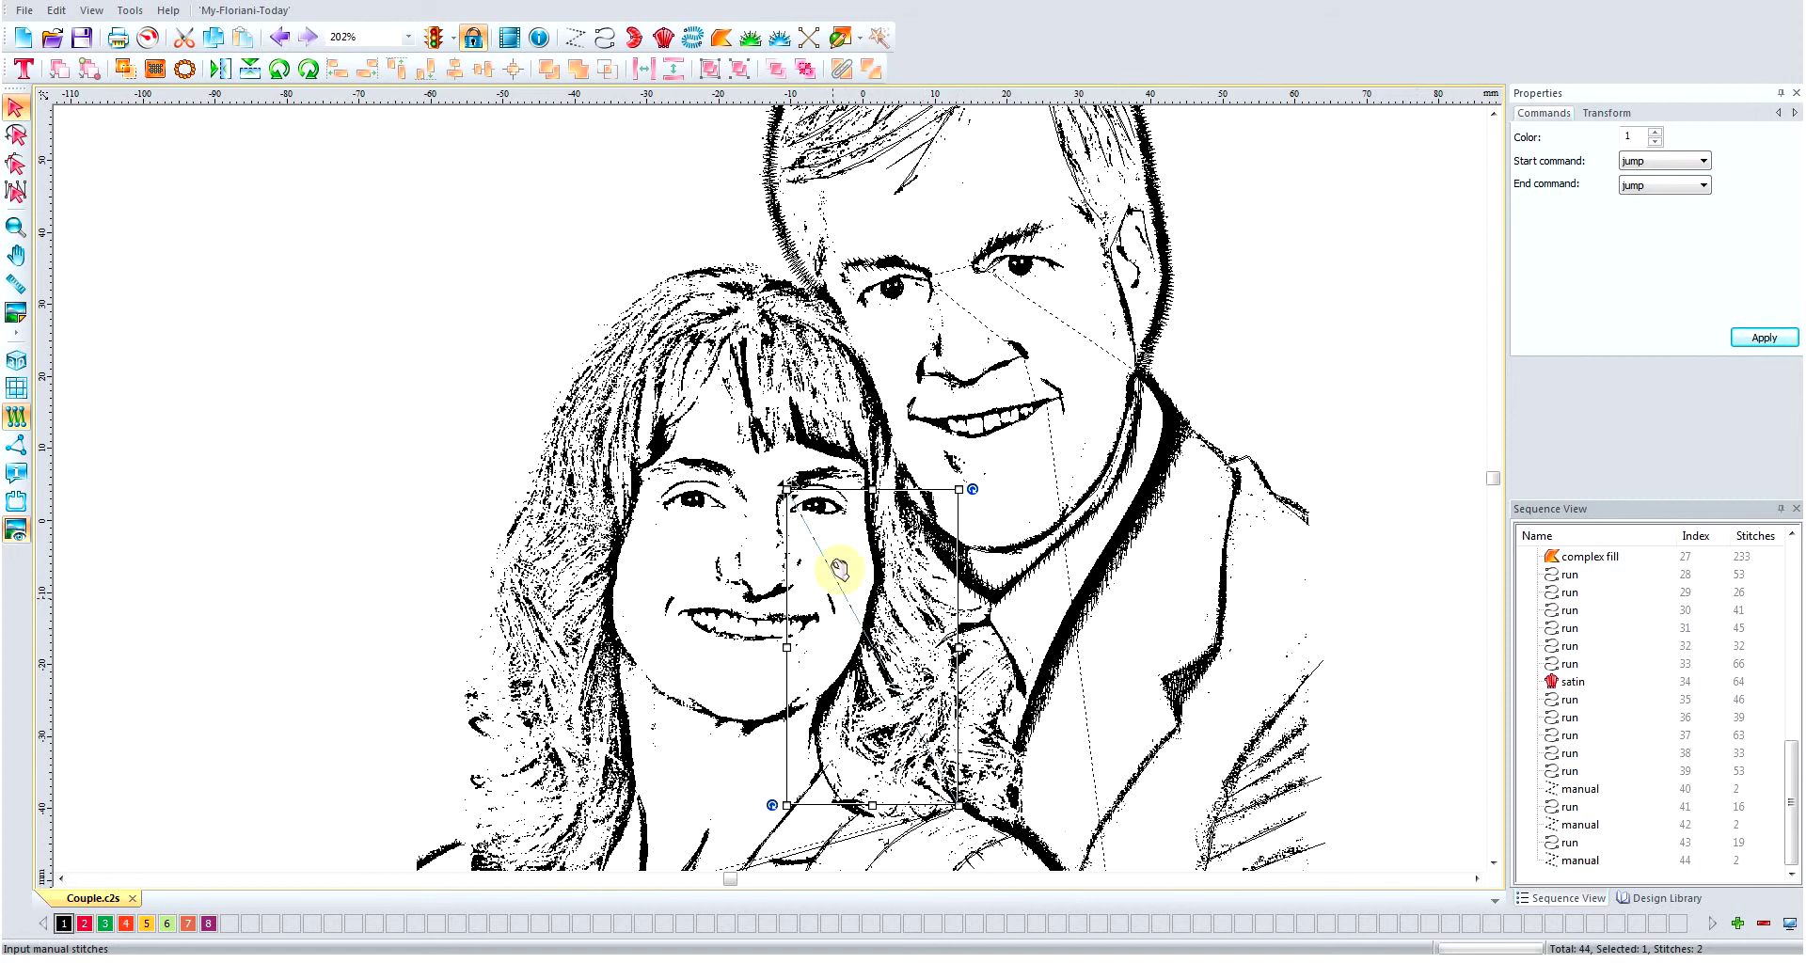
{"action": "left_click", "coordinate": [807, 478]}
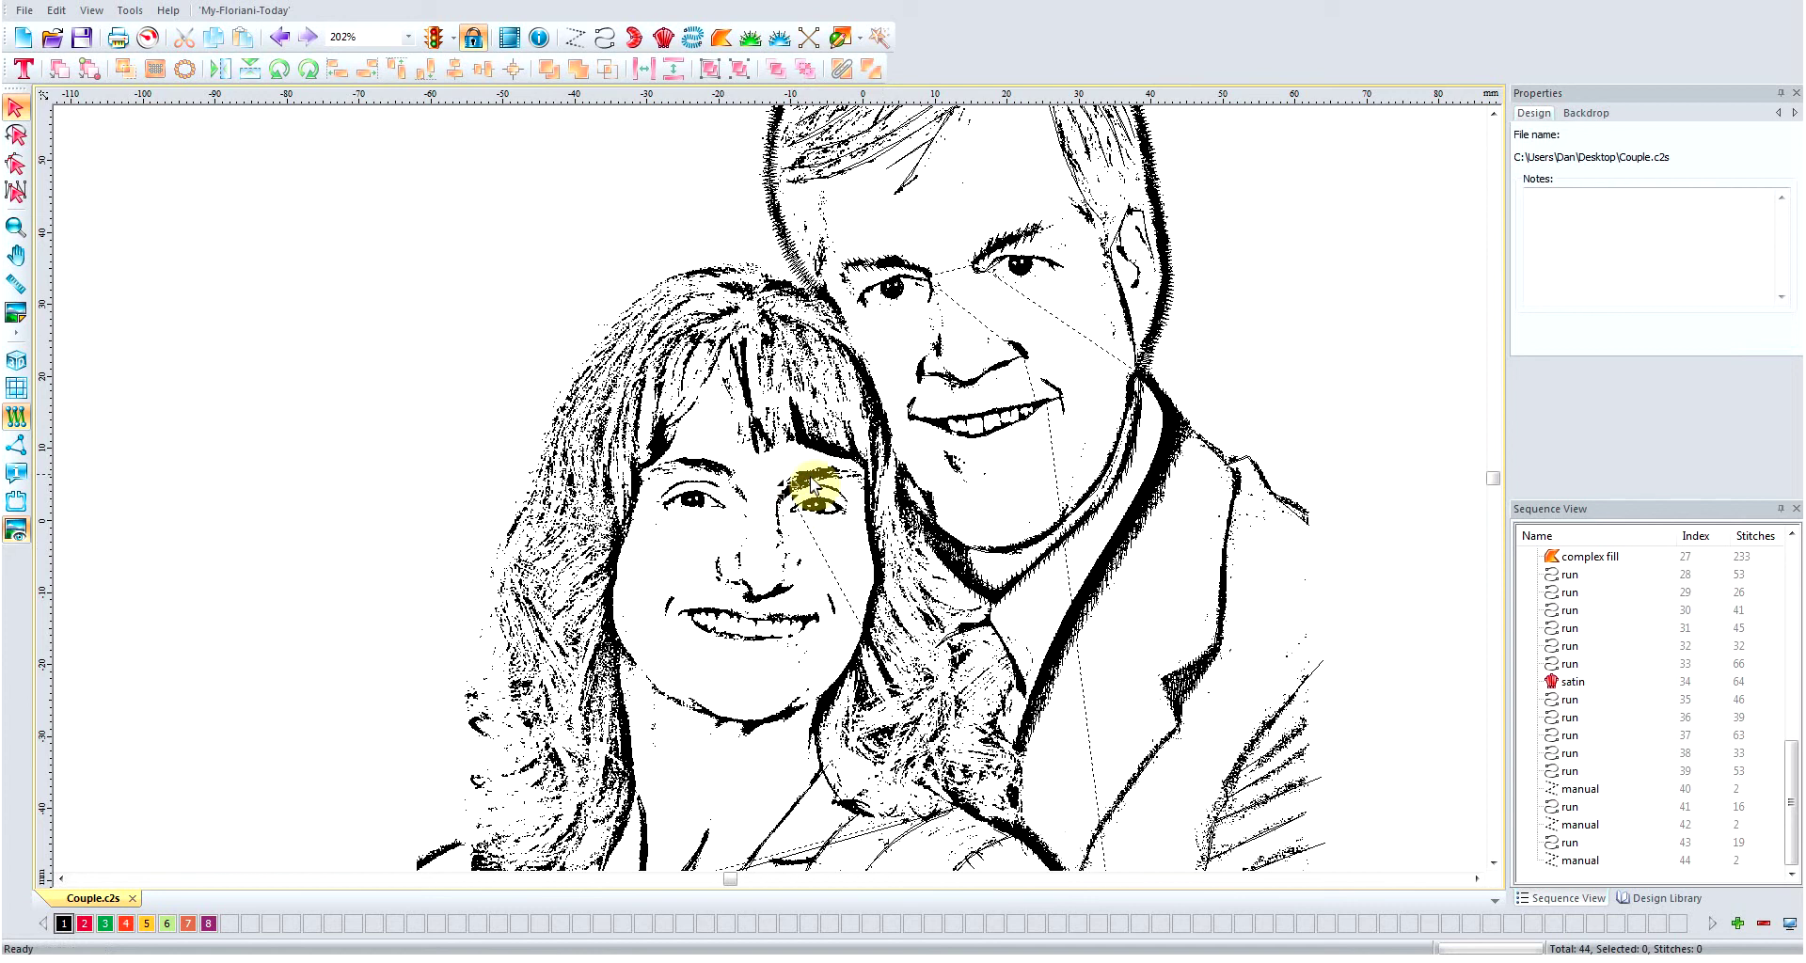
- Start a run stitch at the inner end of the woman's eyebrow nearest the man, tracing to its outer tip and back
{"action": "left_click", "coordinate": [604, 36]}
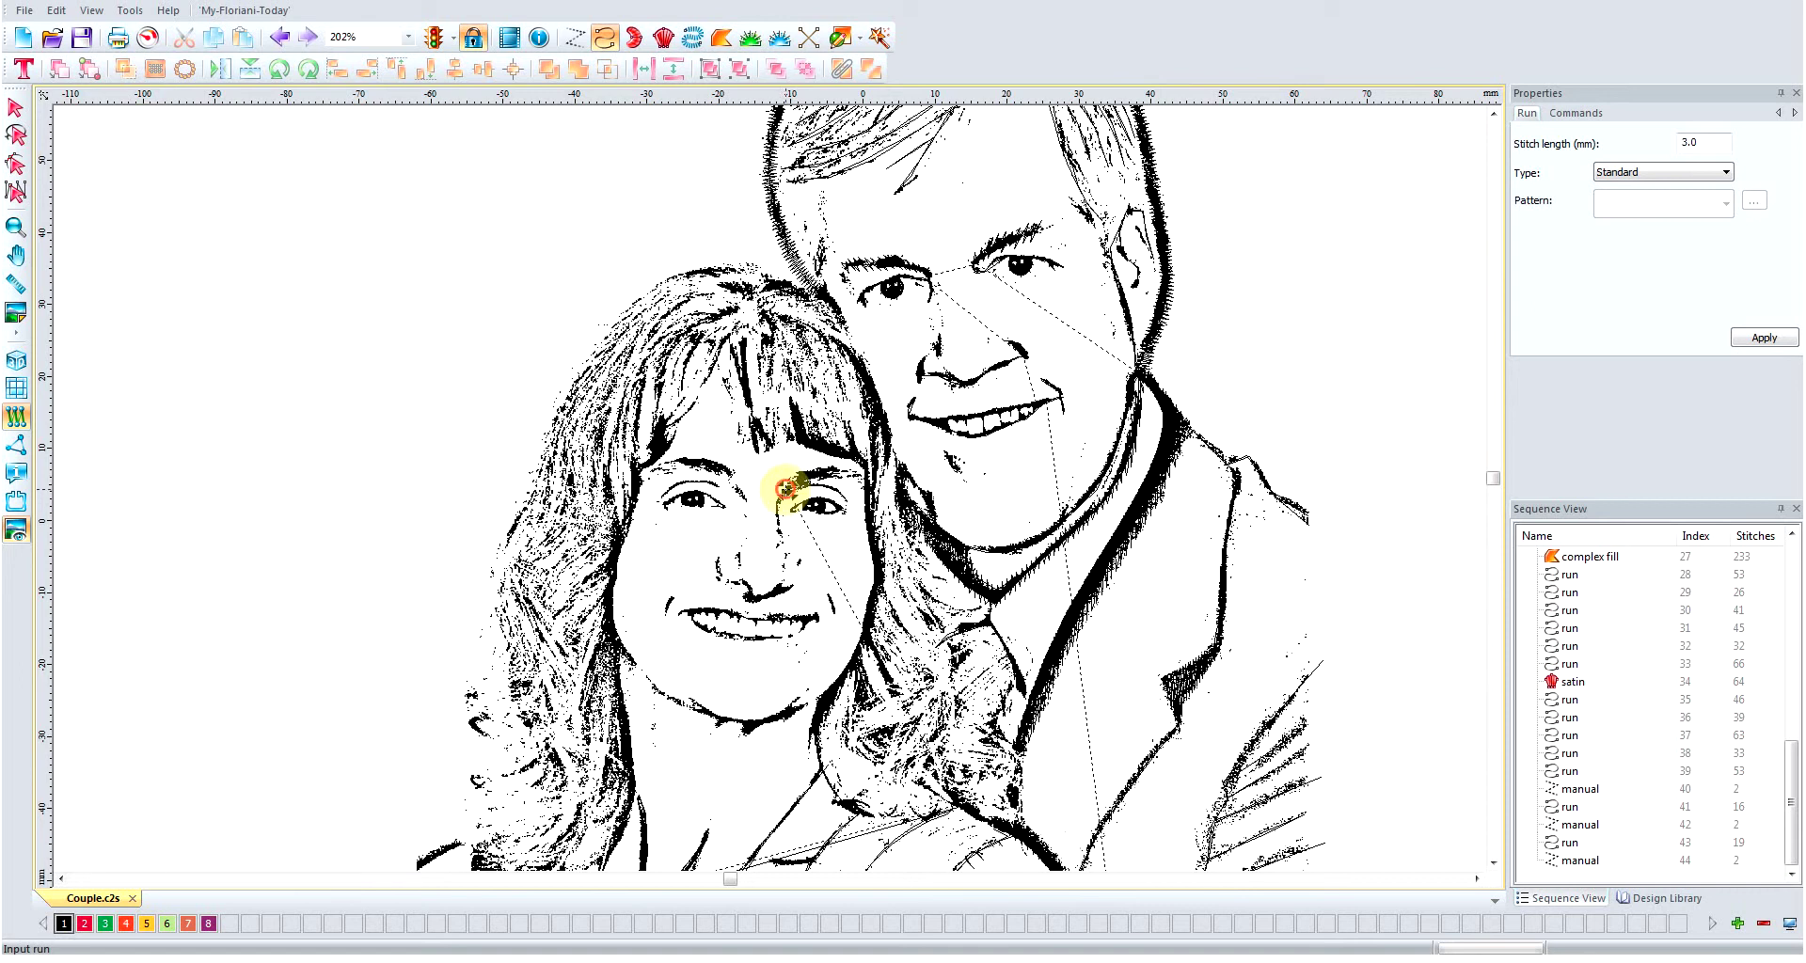
{"action": "left_click", "coordinate": [785, 488]}
{"action": "left_click", "coordinate": [813, 477]}
{"action": "left_click", "coordinate": [831, 473]}
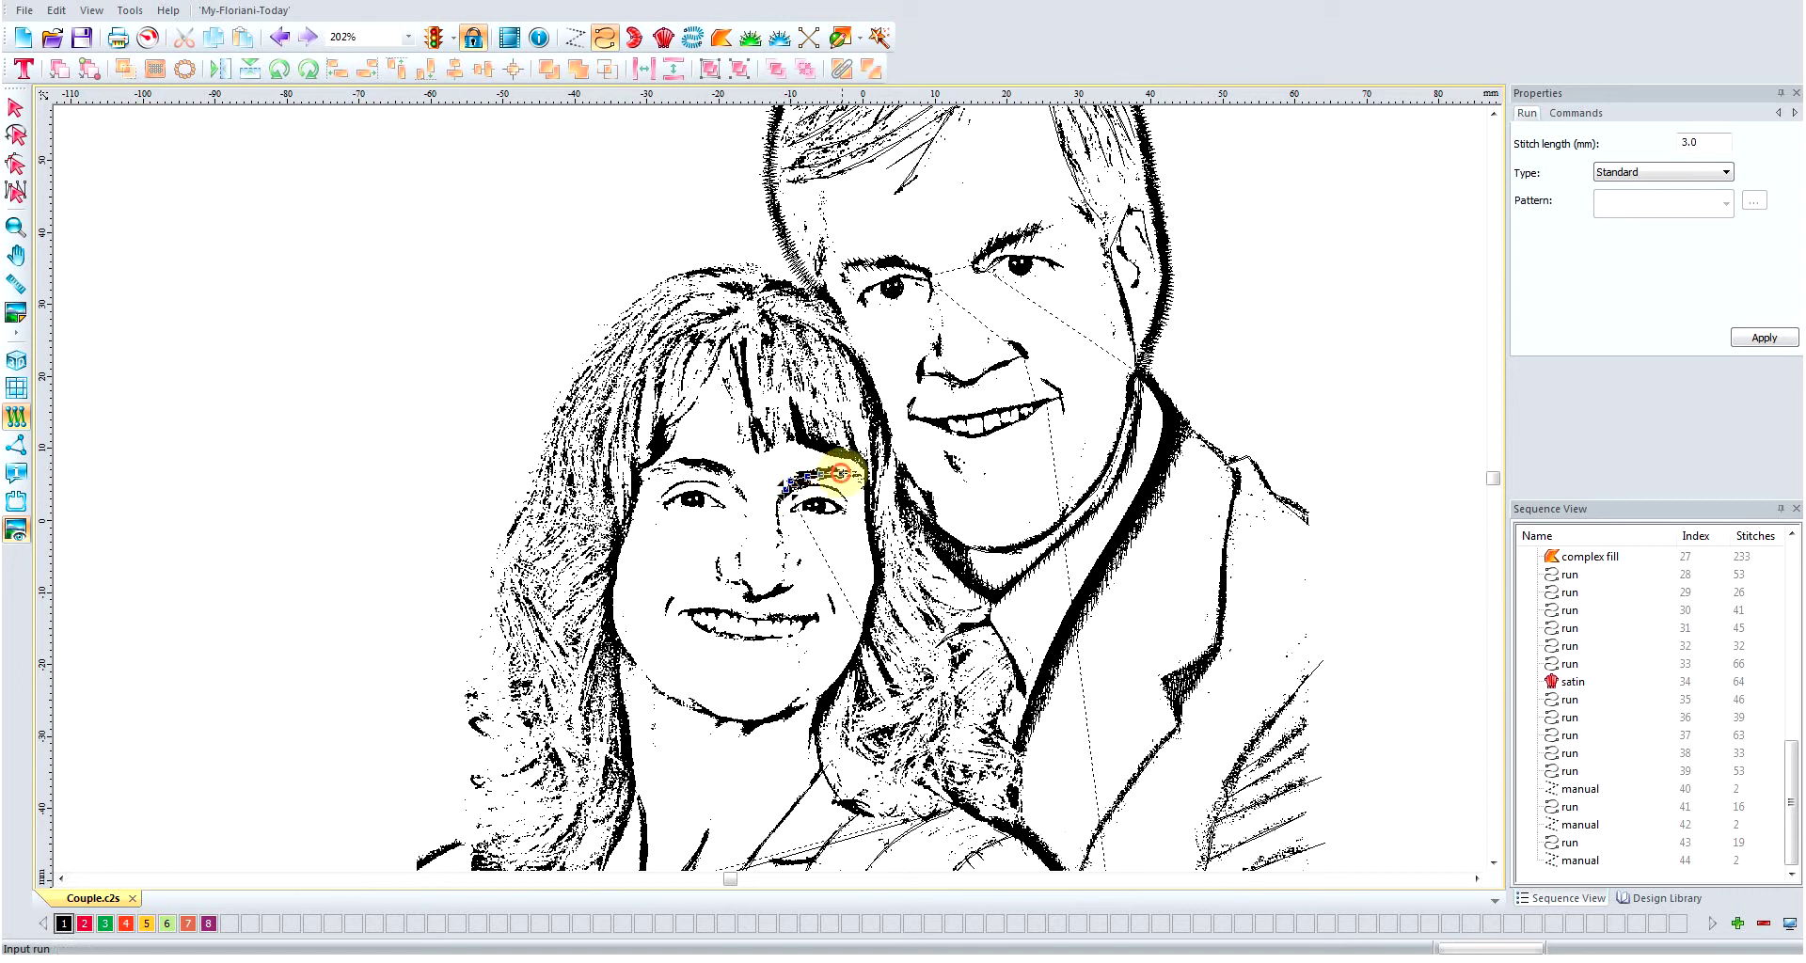
{"action": "left_click", "coordinate": [847, 474]}
{"action": "left_click", "coordinate": [834, 474]}
{"action": "left_click", "coordinate": [824, 476]}
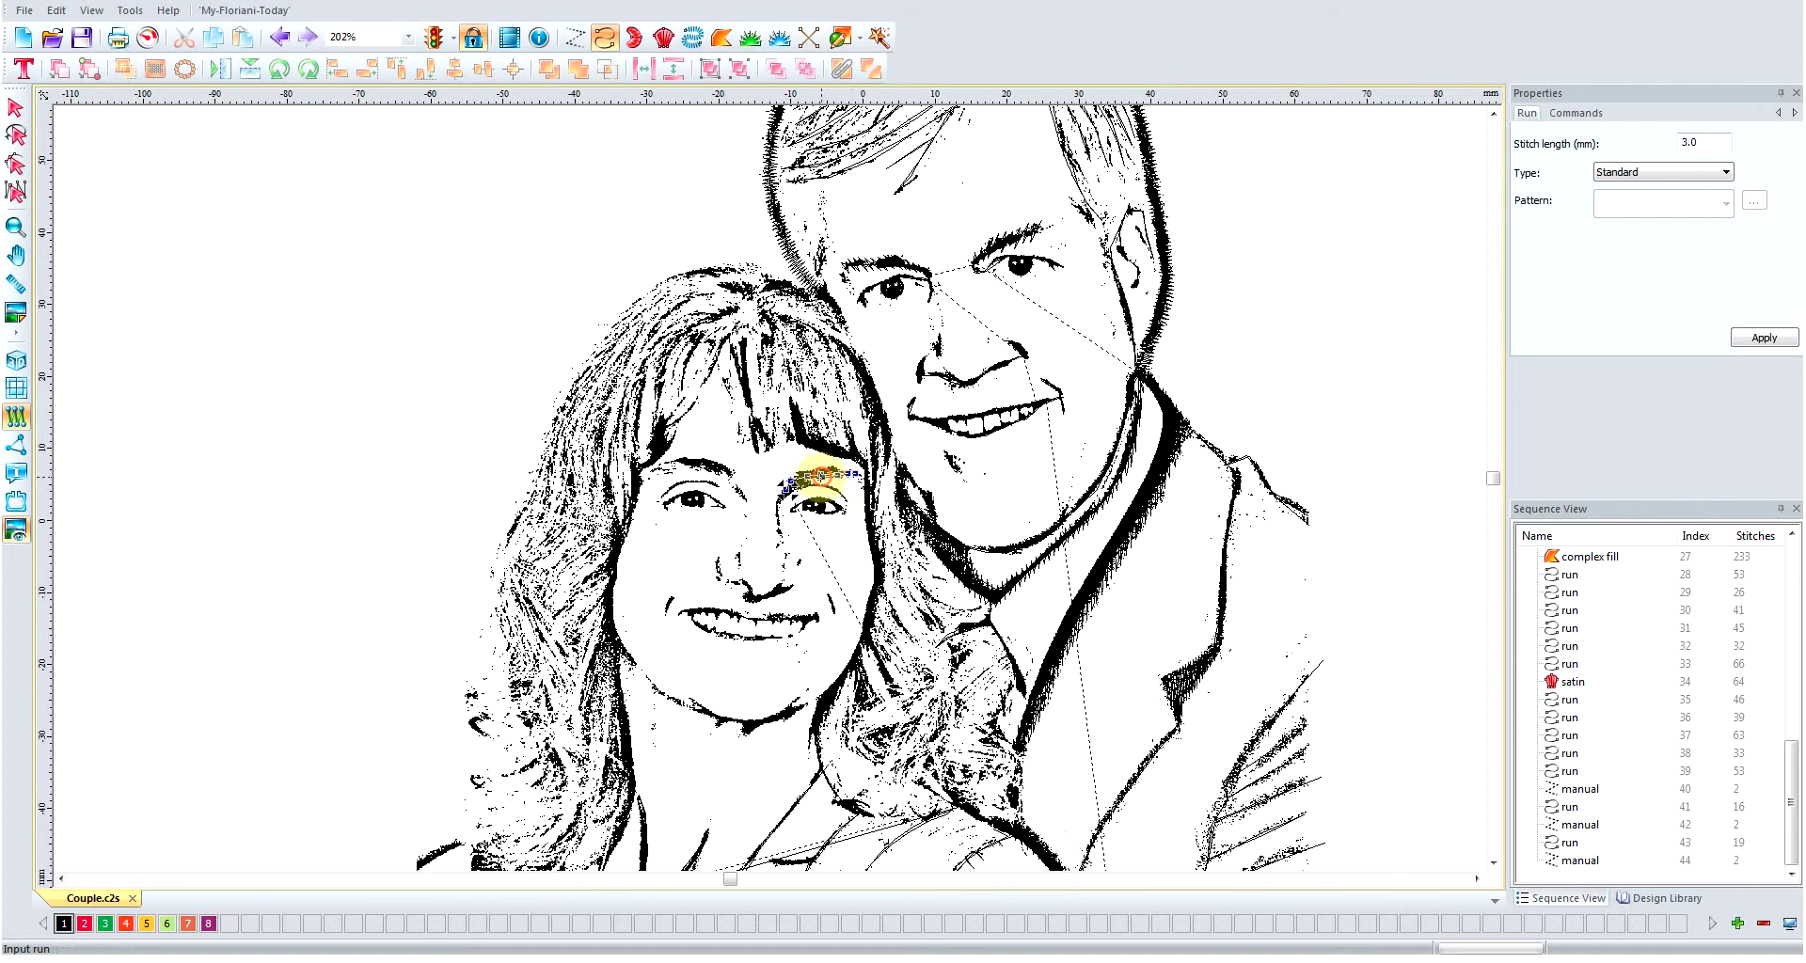
{"action": "left_click", "coordinate": [804, 480]}
{"action": "left_click", "coordinate": [790, 488]}
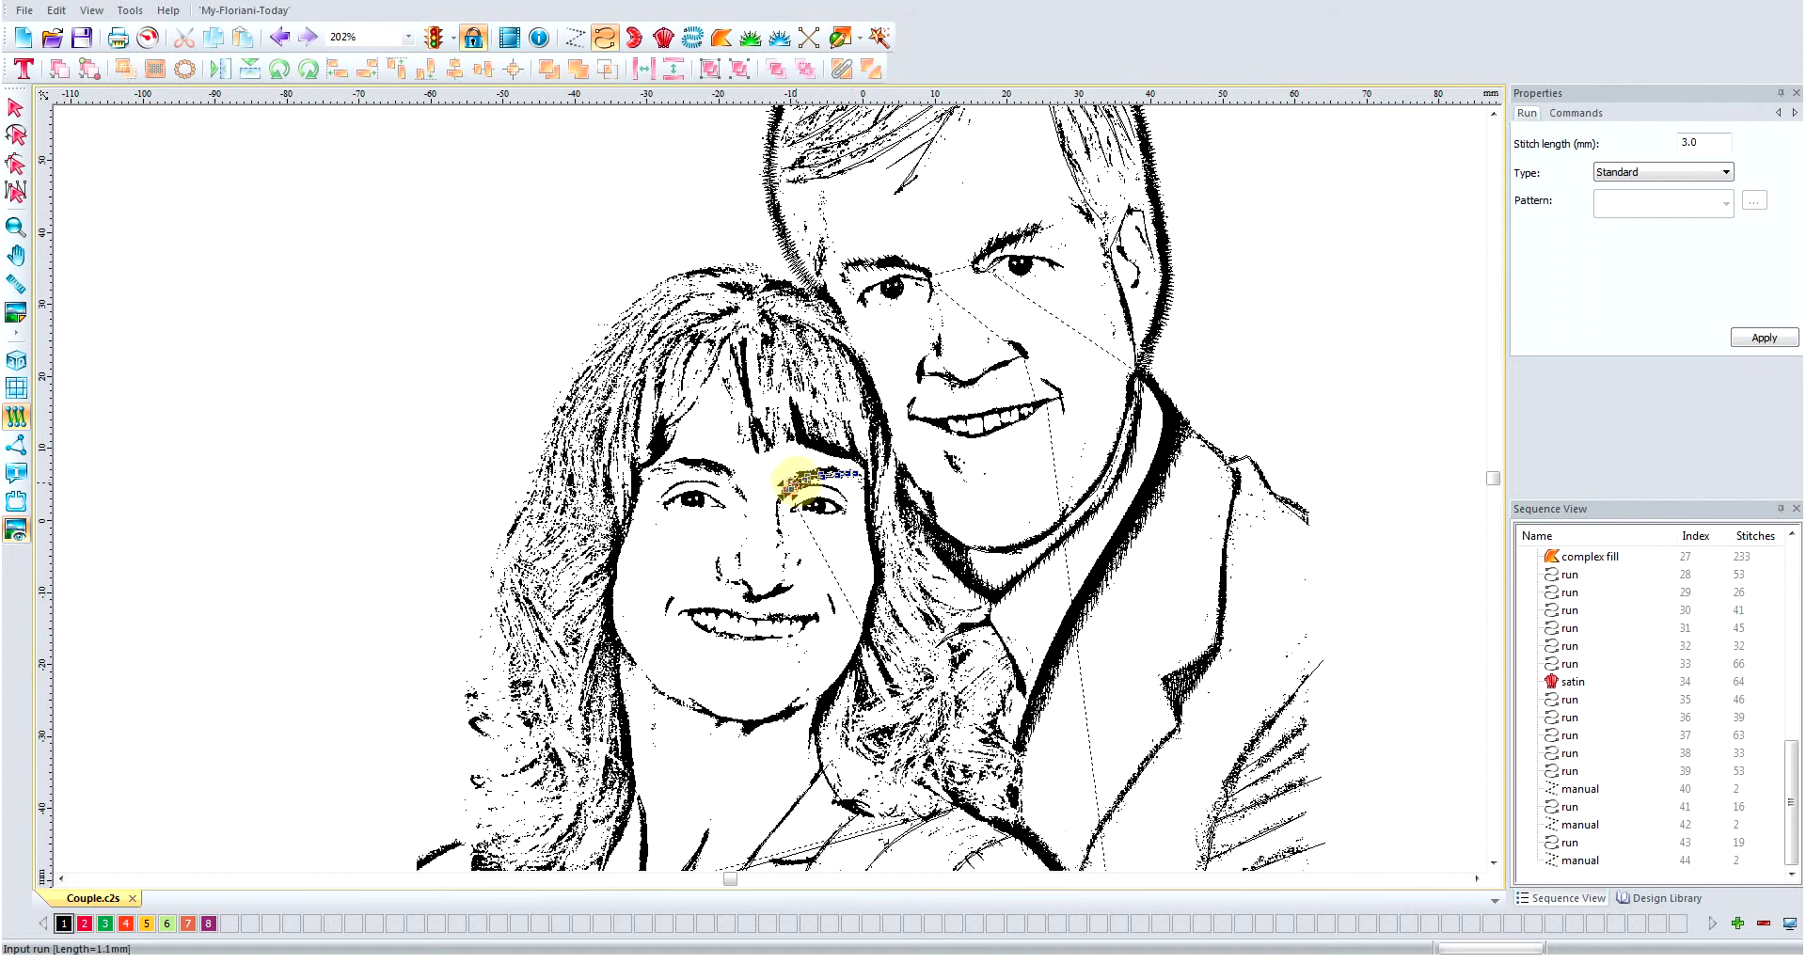
- Add a second out-and-back pass of run stitch points to thicken the same eyebrow
{"action": "left_click", "coordinate": [803, 476]}
{"action": "left_click", "coordinate": [818, 472]}
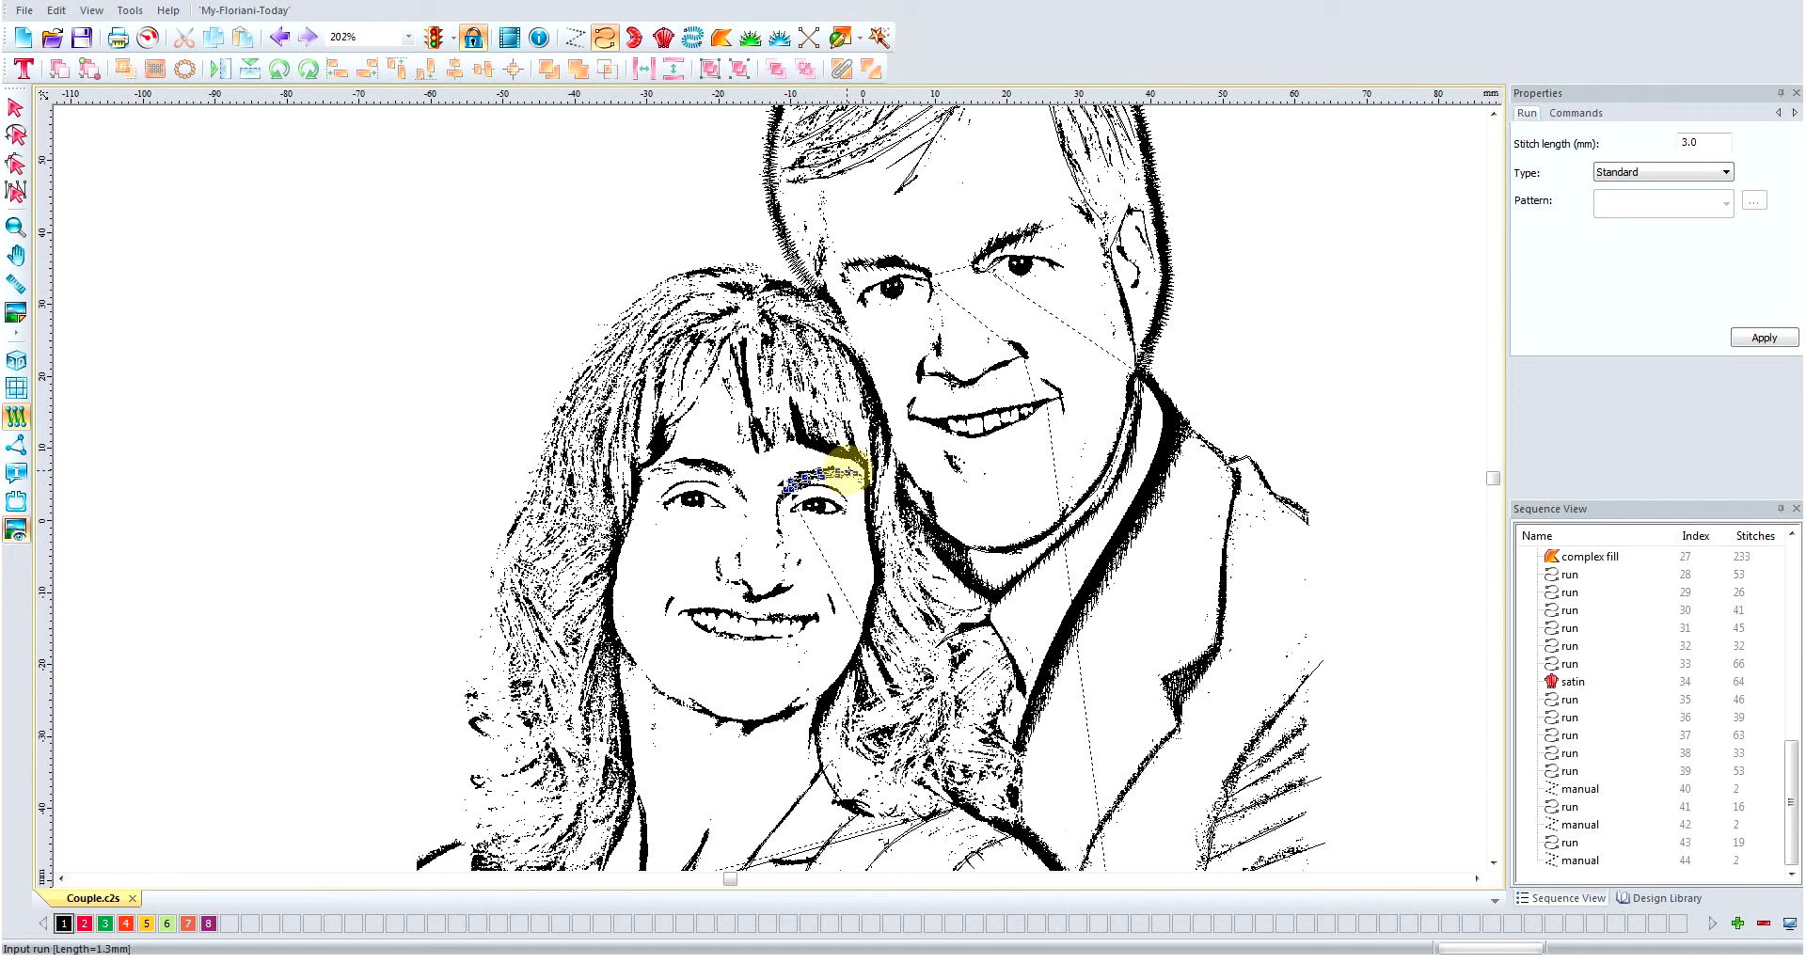
{"action": "left_click", "coordinate": [845, 474]}
{"action": "left_click", "coordinate": [823, 472]}
{"action": "left_click", "coordinate": [815, 474]}
{"action": "left_click", "coordinate": [795, 478]}
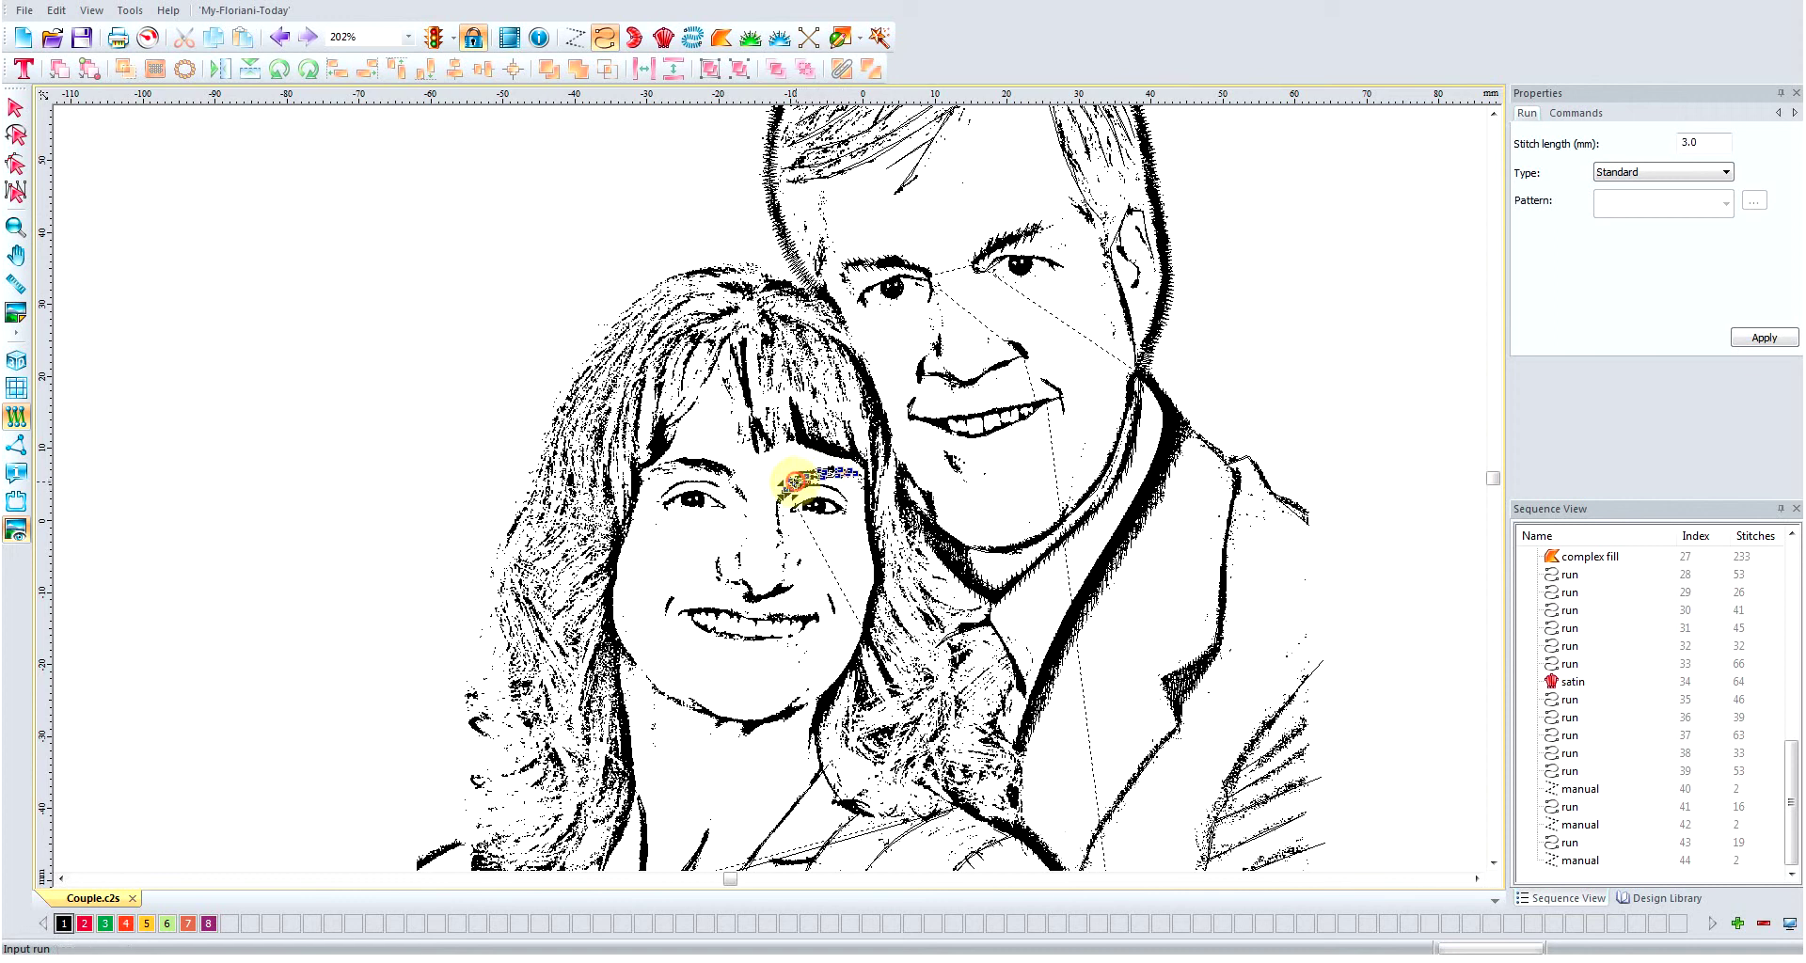
{"action": "left_click", "coordinate": [783, 487]}
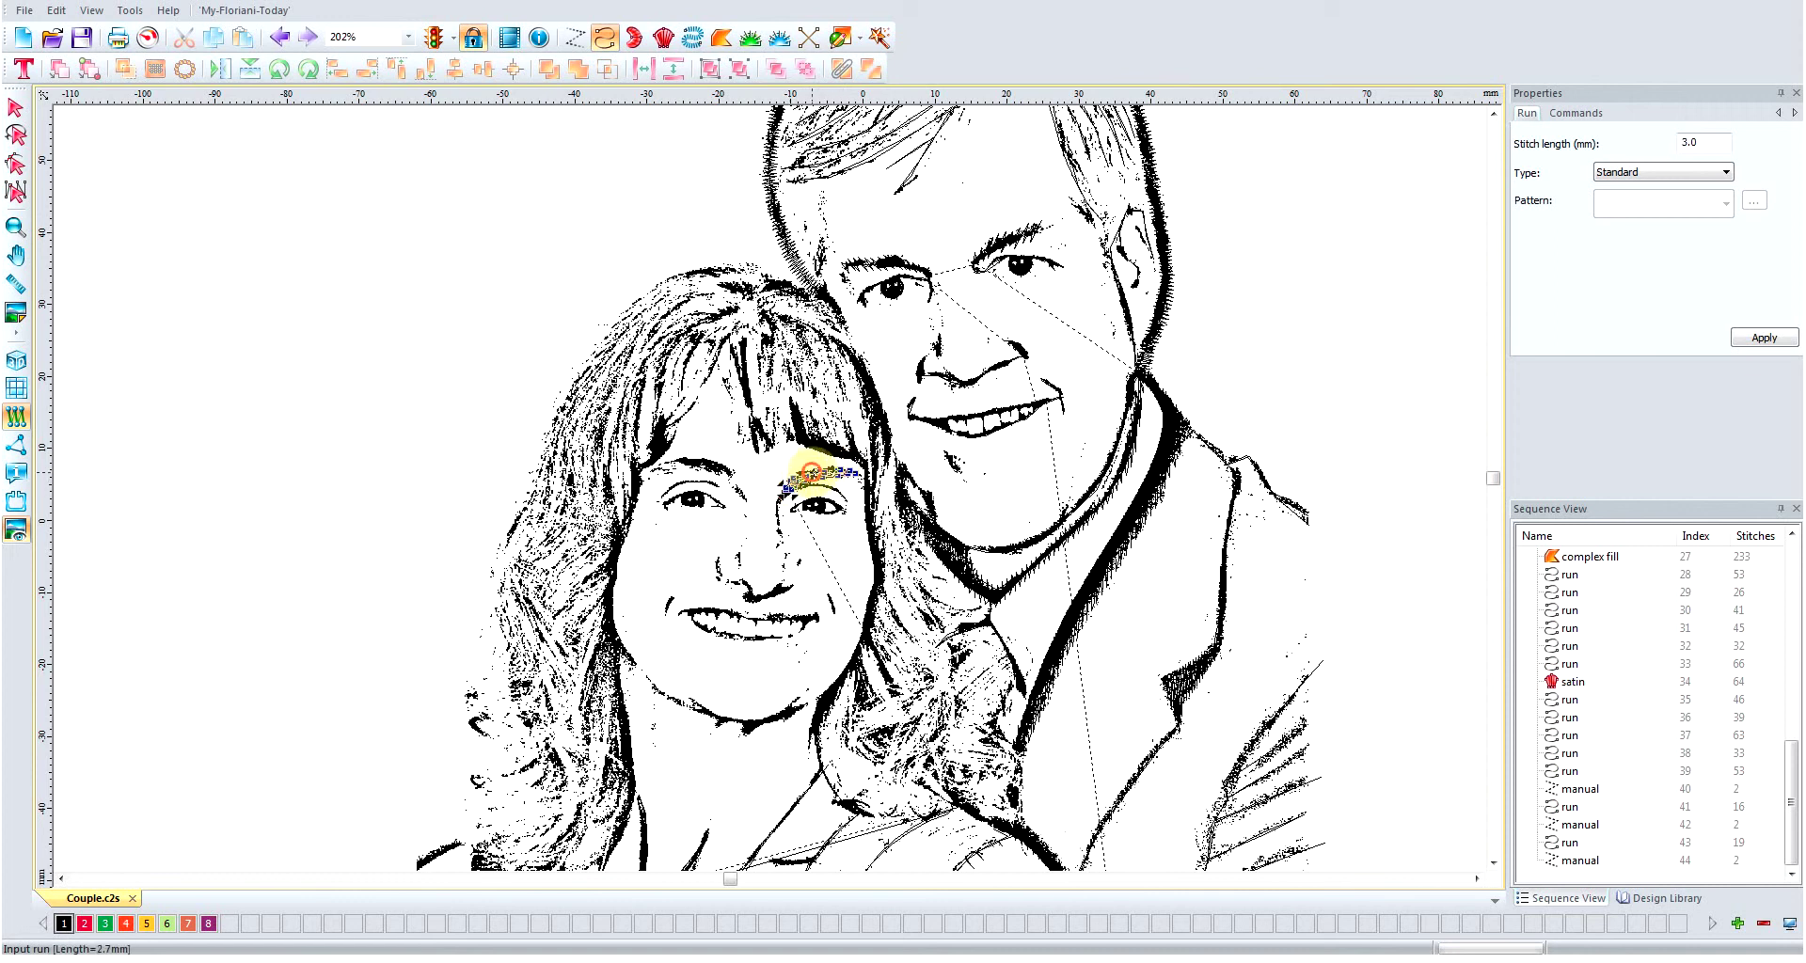
- Continue the run with a pass along the eyebrow's upper edge, returning to just below its inner end
{"action": "left_click", "coordinate": [837, 468]}
{"action": "left_click", "coordinate": [824, 472]}
{"action": "left_click", "coordinate": [811, 473]}
{"action": "left_click", "coordinate": [796, 479]}
{"action": "left_click", "coordinate": [780, 502]}
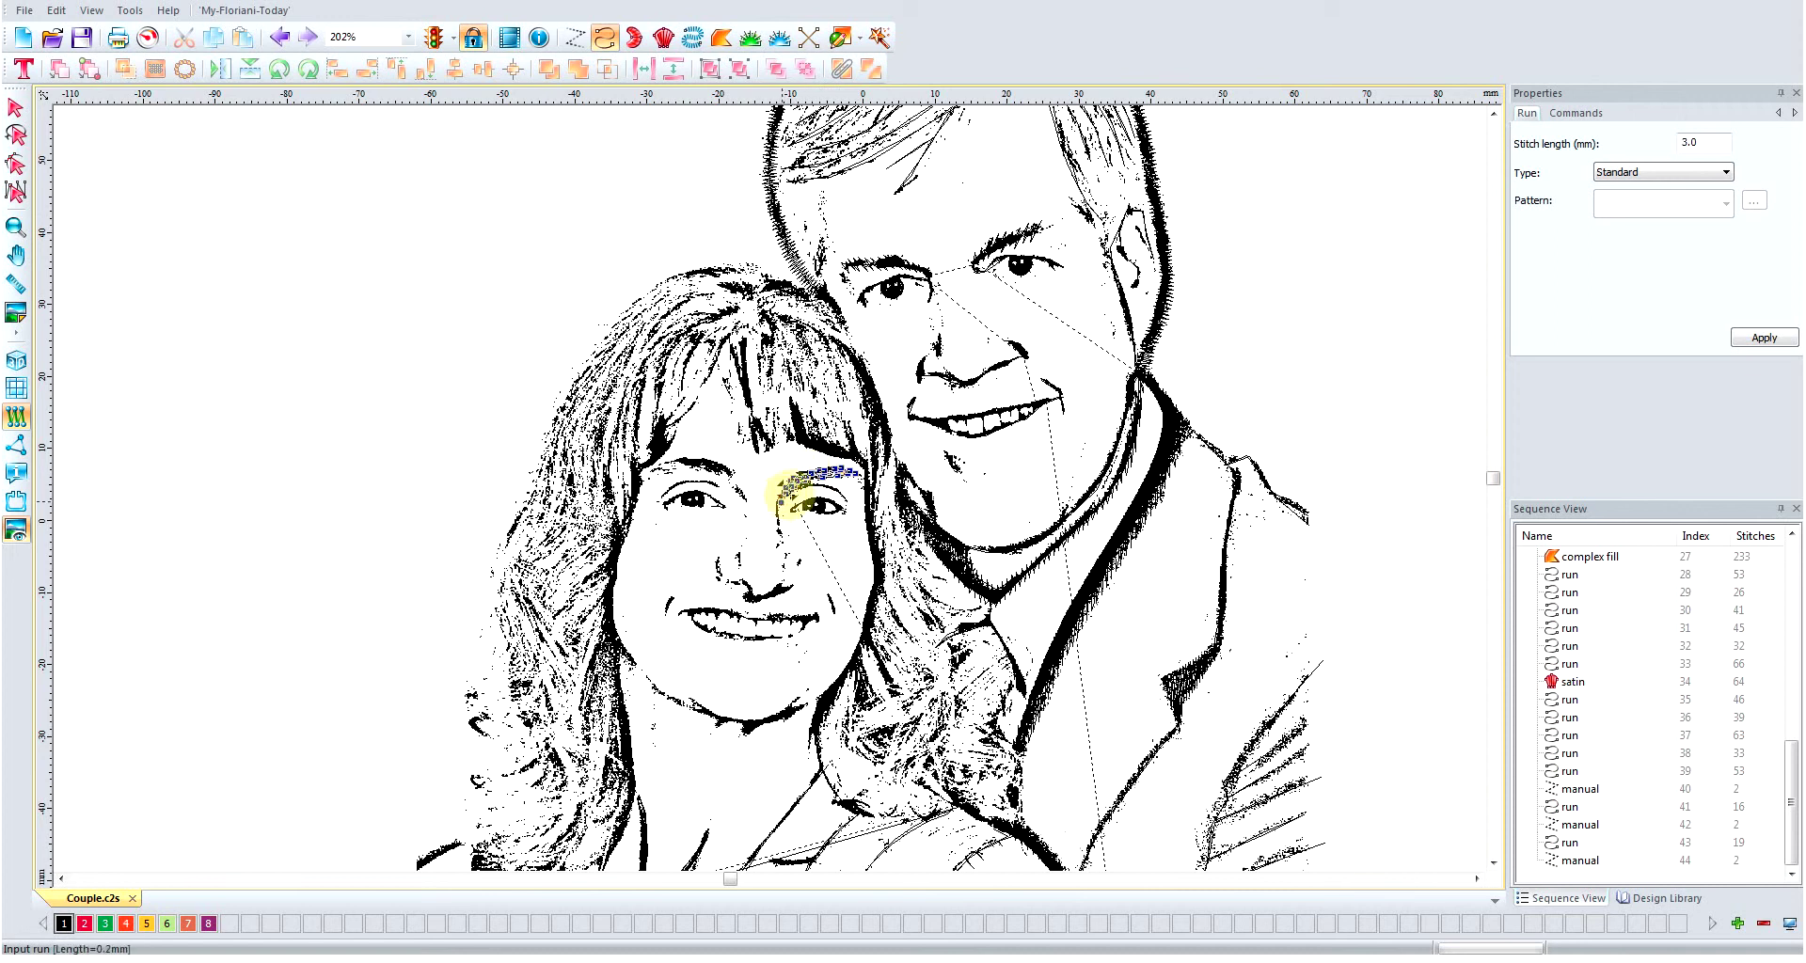
- Continue the run from the eyebrow's inner end along the upper eyelid crease to its outer corner
{"action": "scroll", "coordinate": [788, 484], "scroll_direction": "up", "scroll_amount": 2}
{"action": "left_click", "coordinate": [848, 474]}
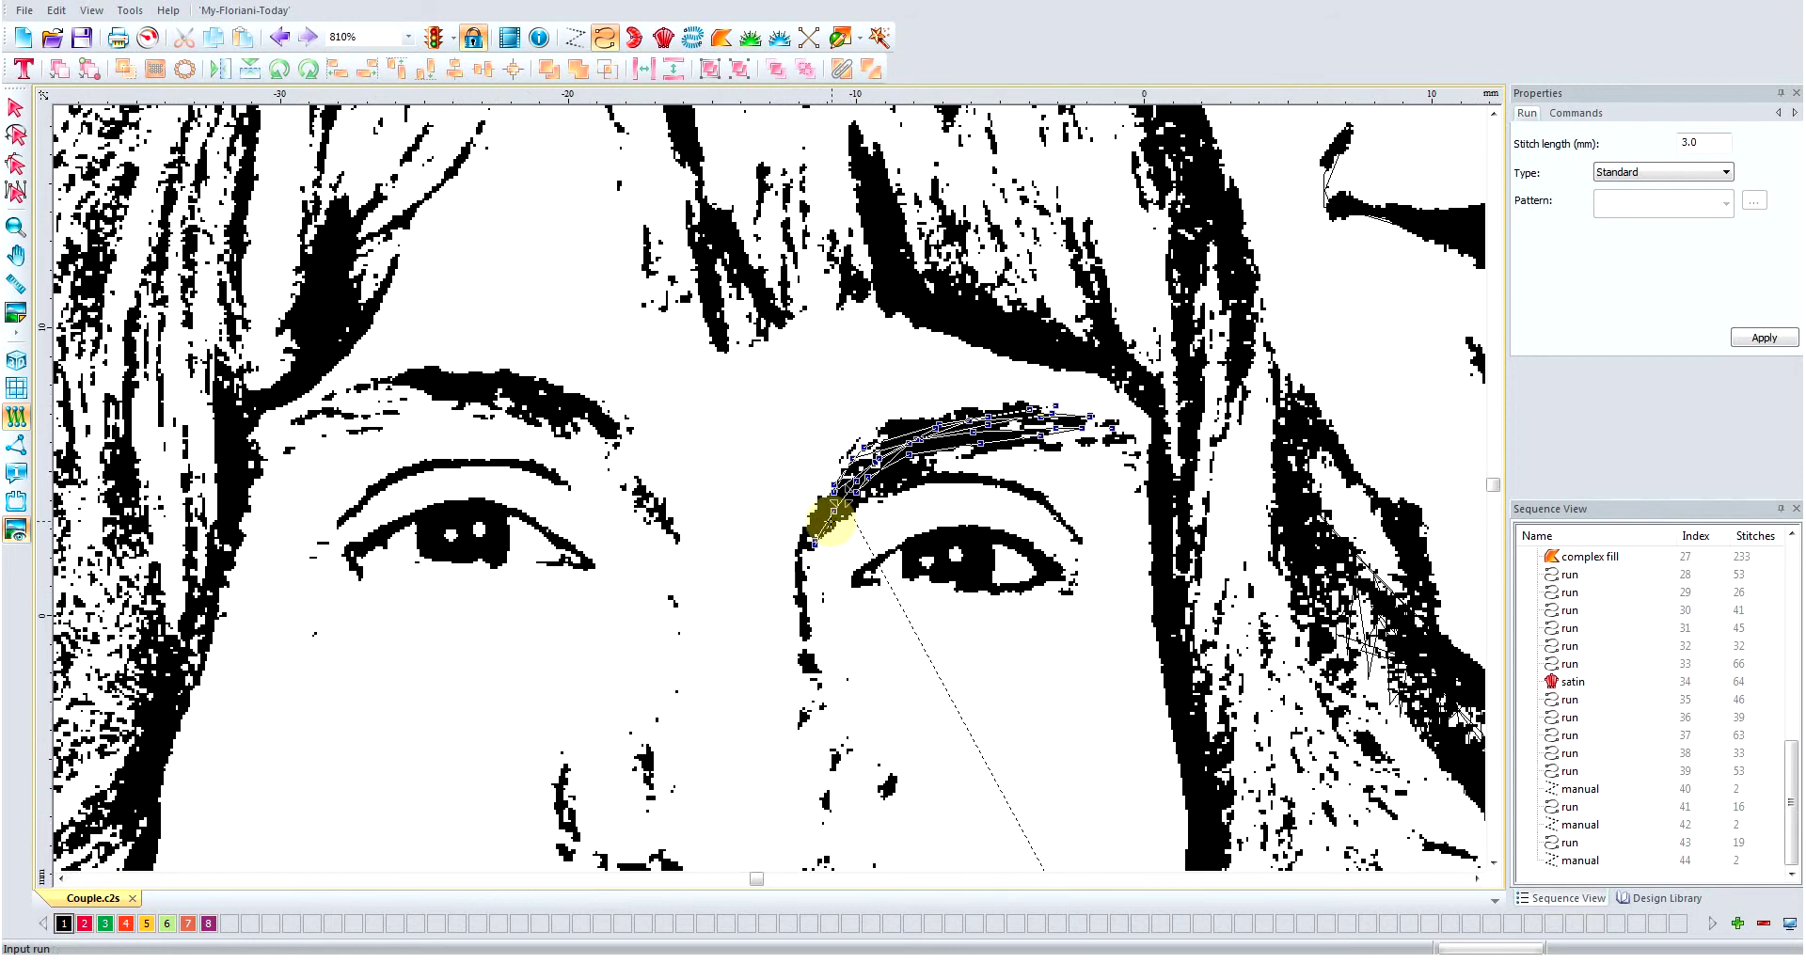
{"action": "left_click", "coordinate": [831, 521]}
{"action": "left_click", "coordinate": [859, 503]}
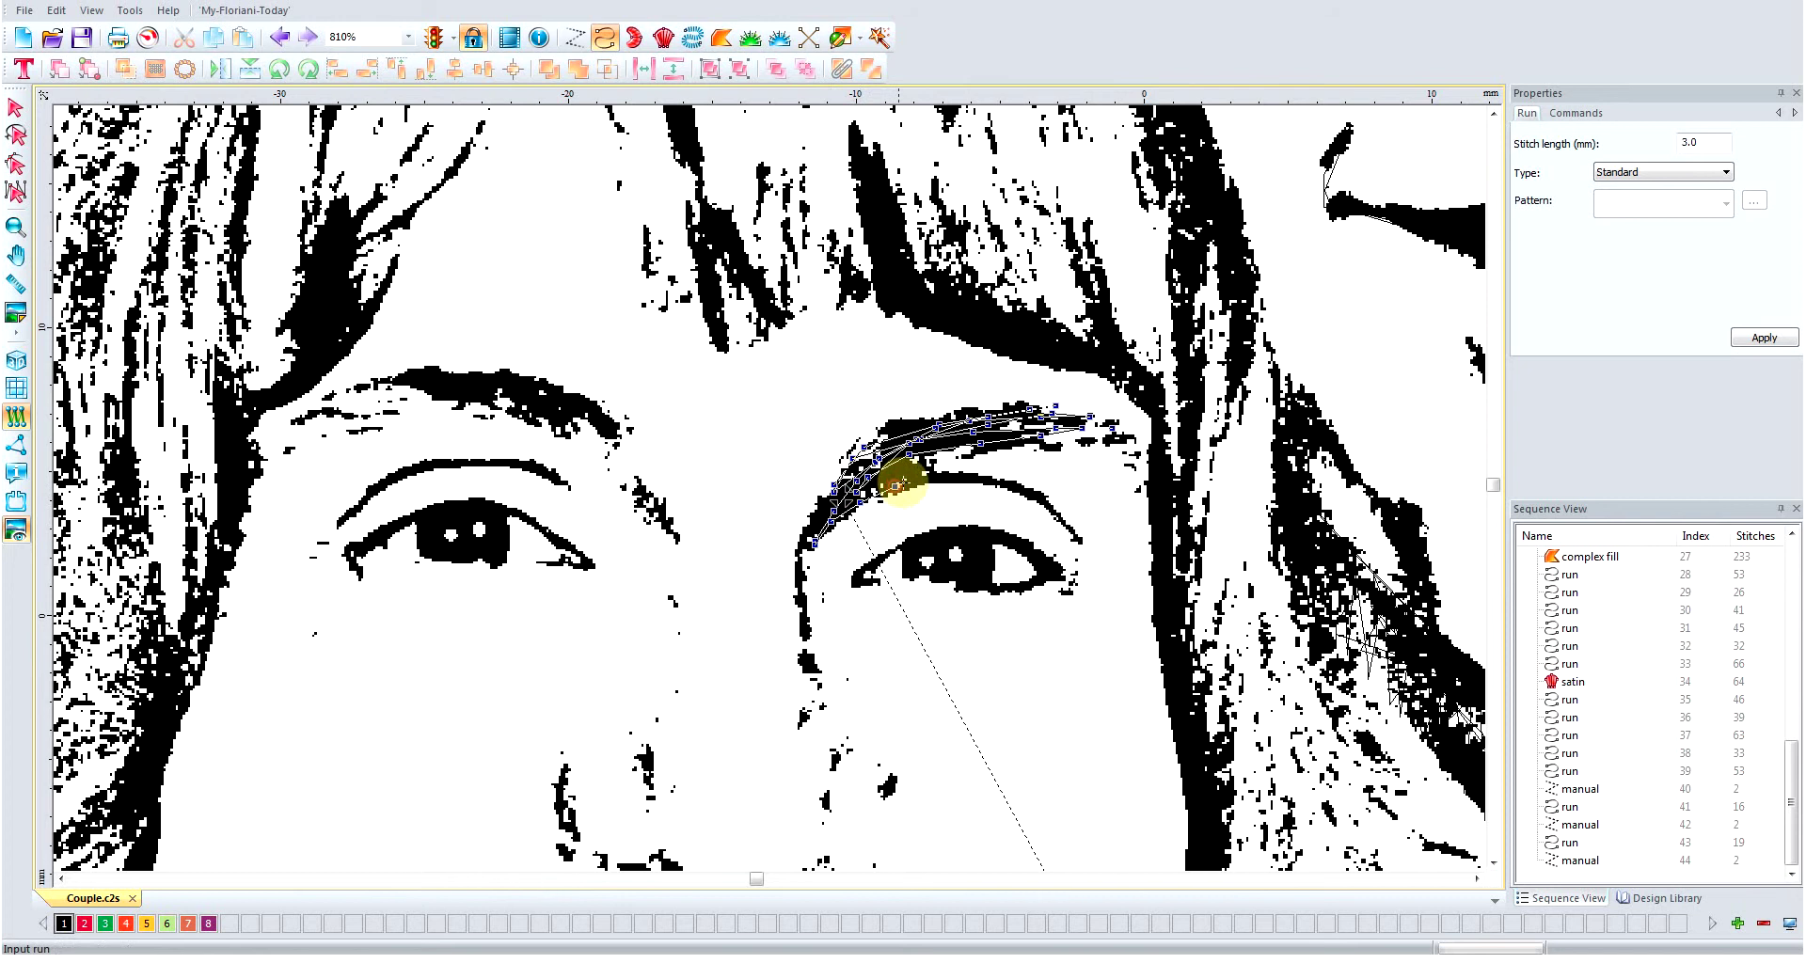
{"action": "left_click", "coordinate": [895, 487]}
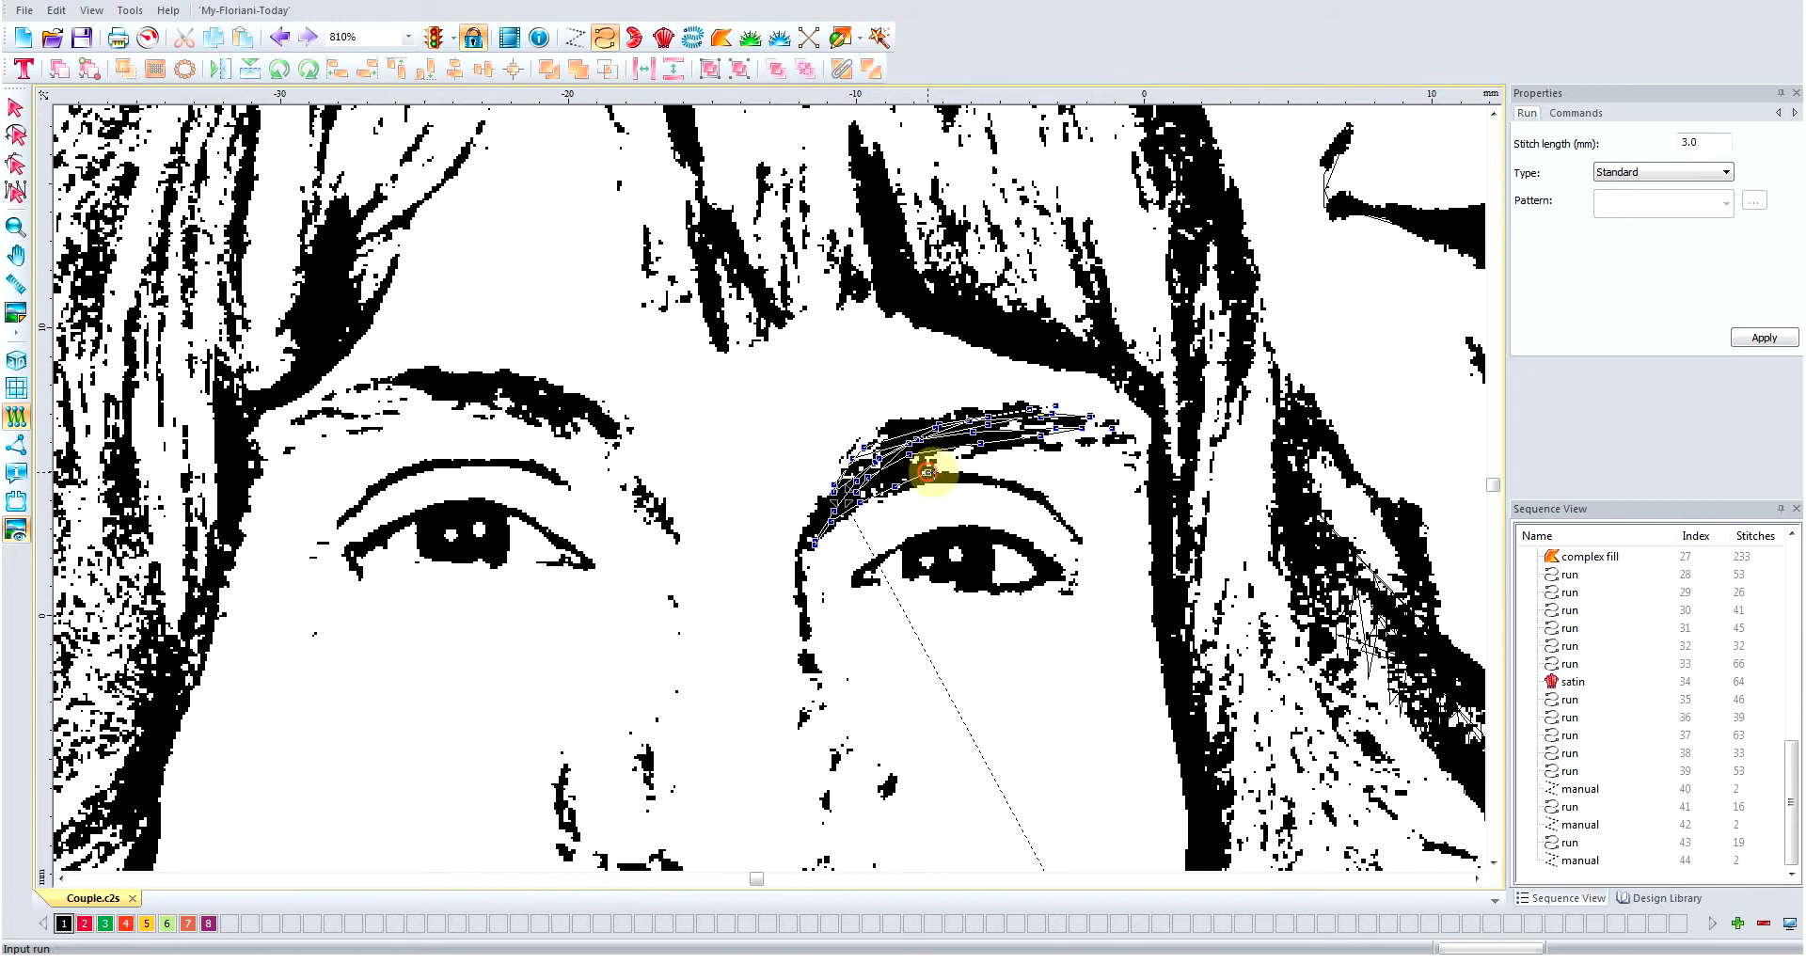
{"action": "left_click", "coordinate": [926, 473]}
{"action": "left_click", "coordinate": [971, 472]}
{"action": "left_click", "coordinate": [993, 476]}
{"action": "left_click", "coordinate": [1019, 484]}
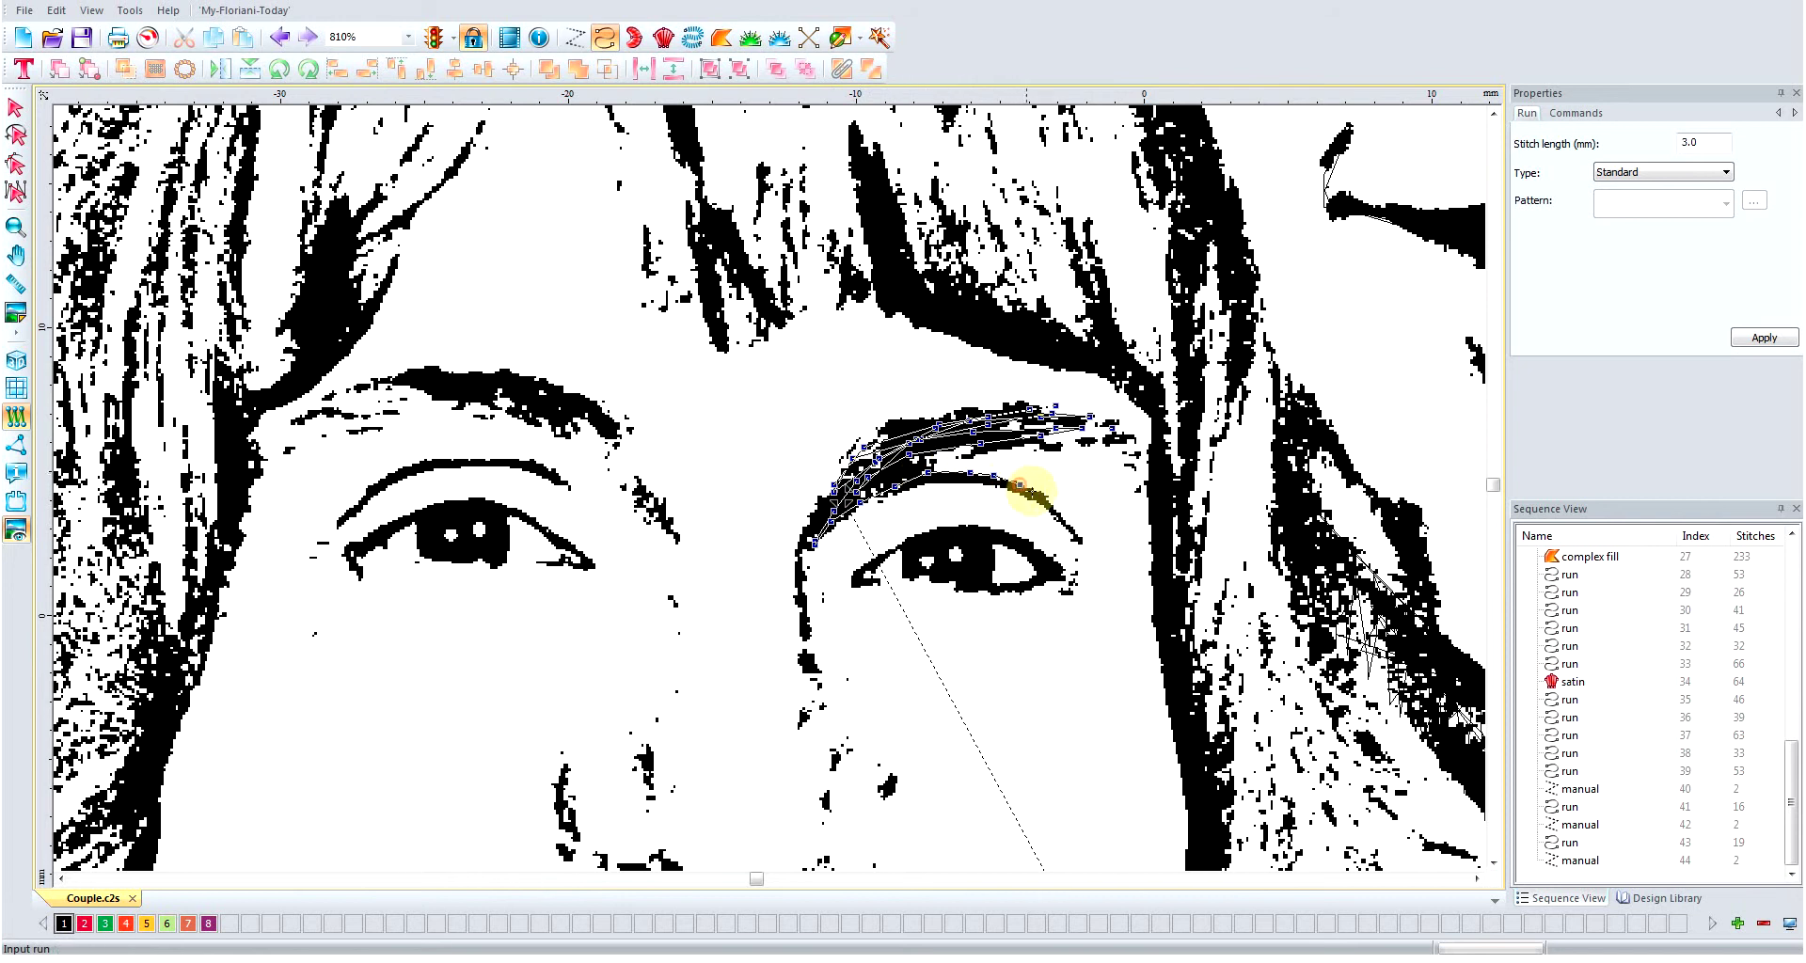
{"action": "left_click", "coordinate": [1044, 498]}
{"action": "left_click", "coordinate": [1063, 518]}
{"action": "left_click", "coordinate": [1079, 540]}
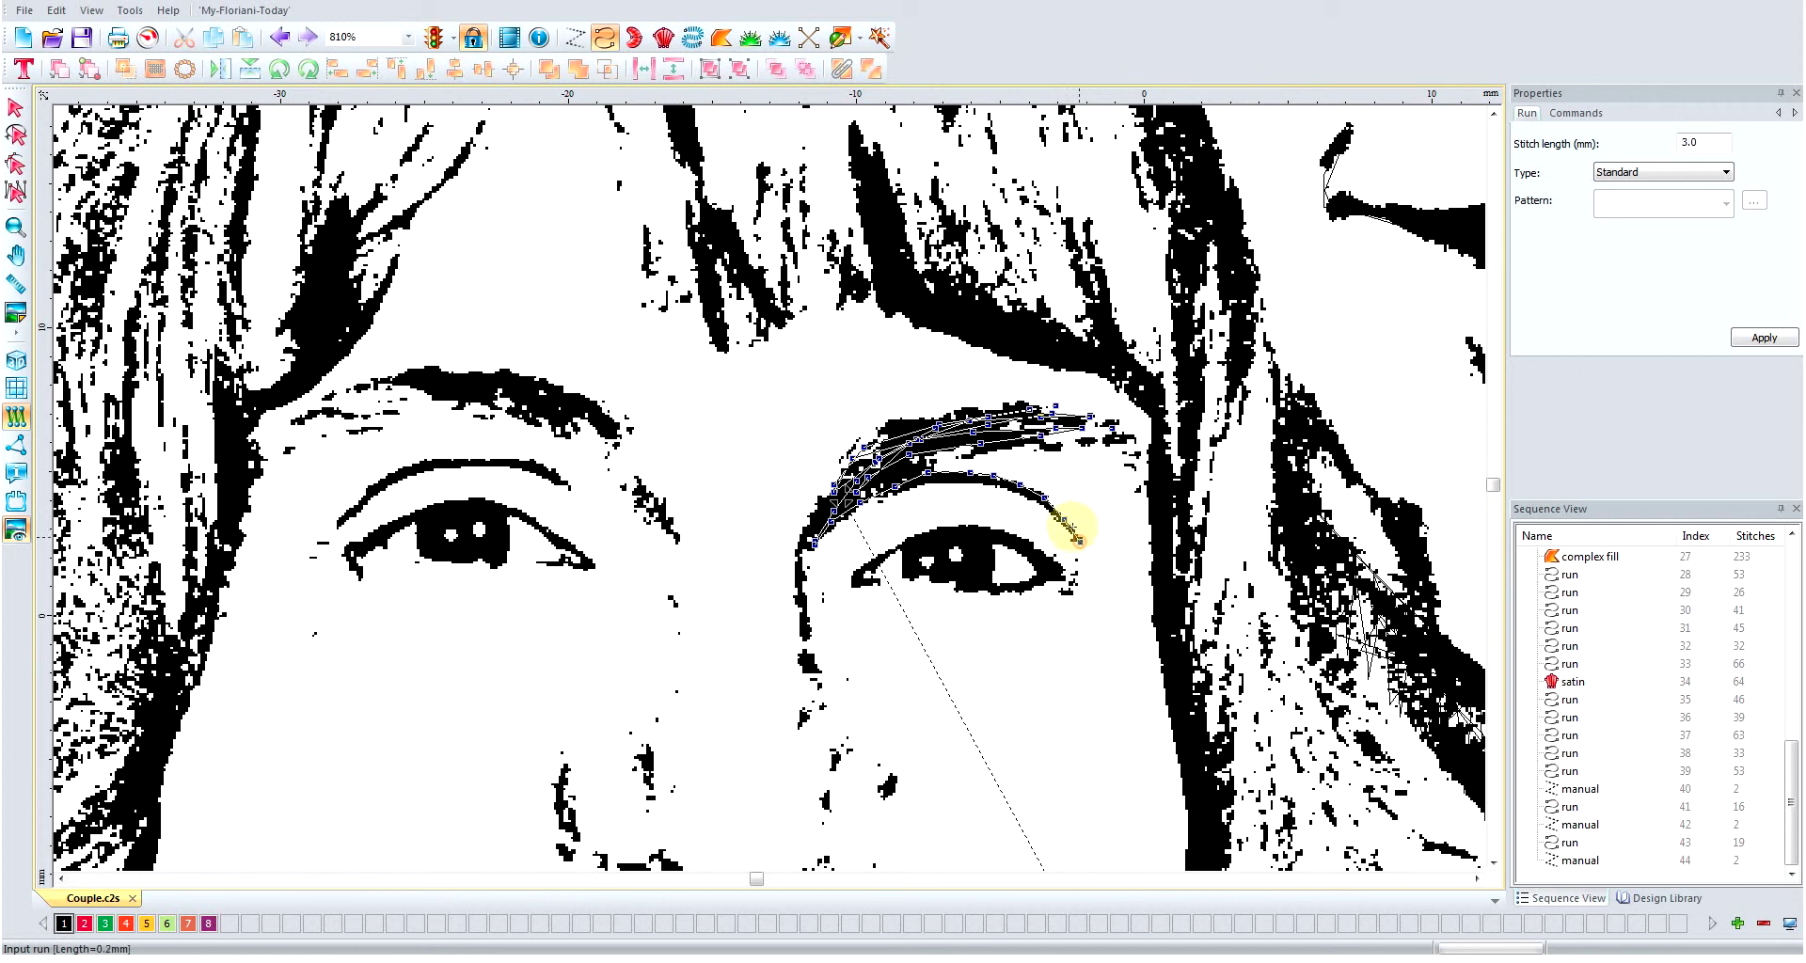
- Retrace the eyelid crease and extend the run down to the side of the nose, finishing it with the backdrop hidden
{"action": "left_click", "coordinate": [974, 472]}
{"action": "left_click", "coordinate": [935, 472]}
{"action": "left_click", "coordinate": [899, 482]}
{"action": "left_click", "coordinate": [867, 499]}
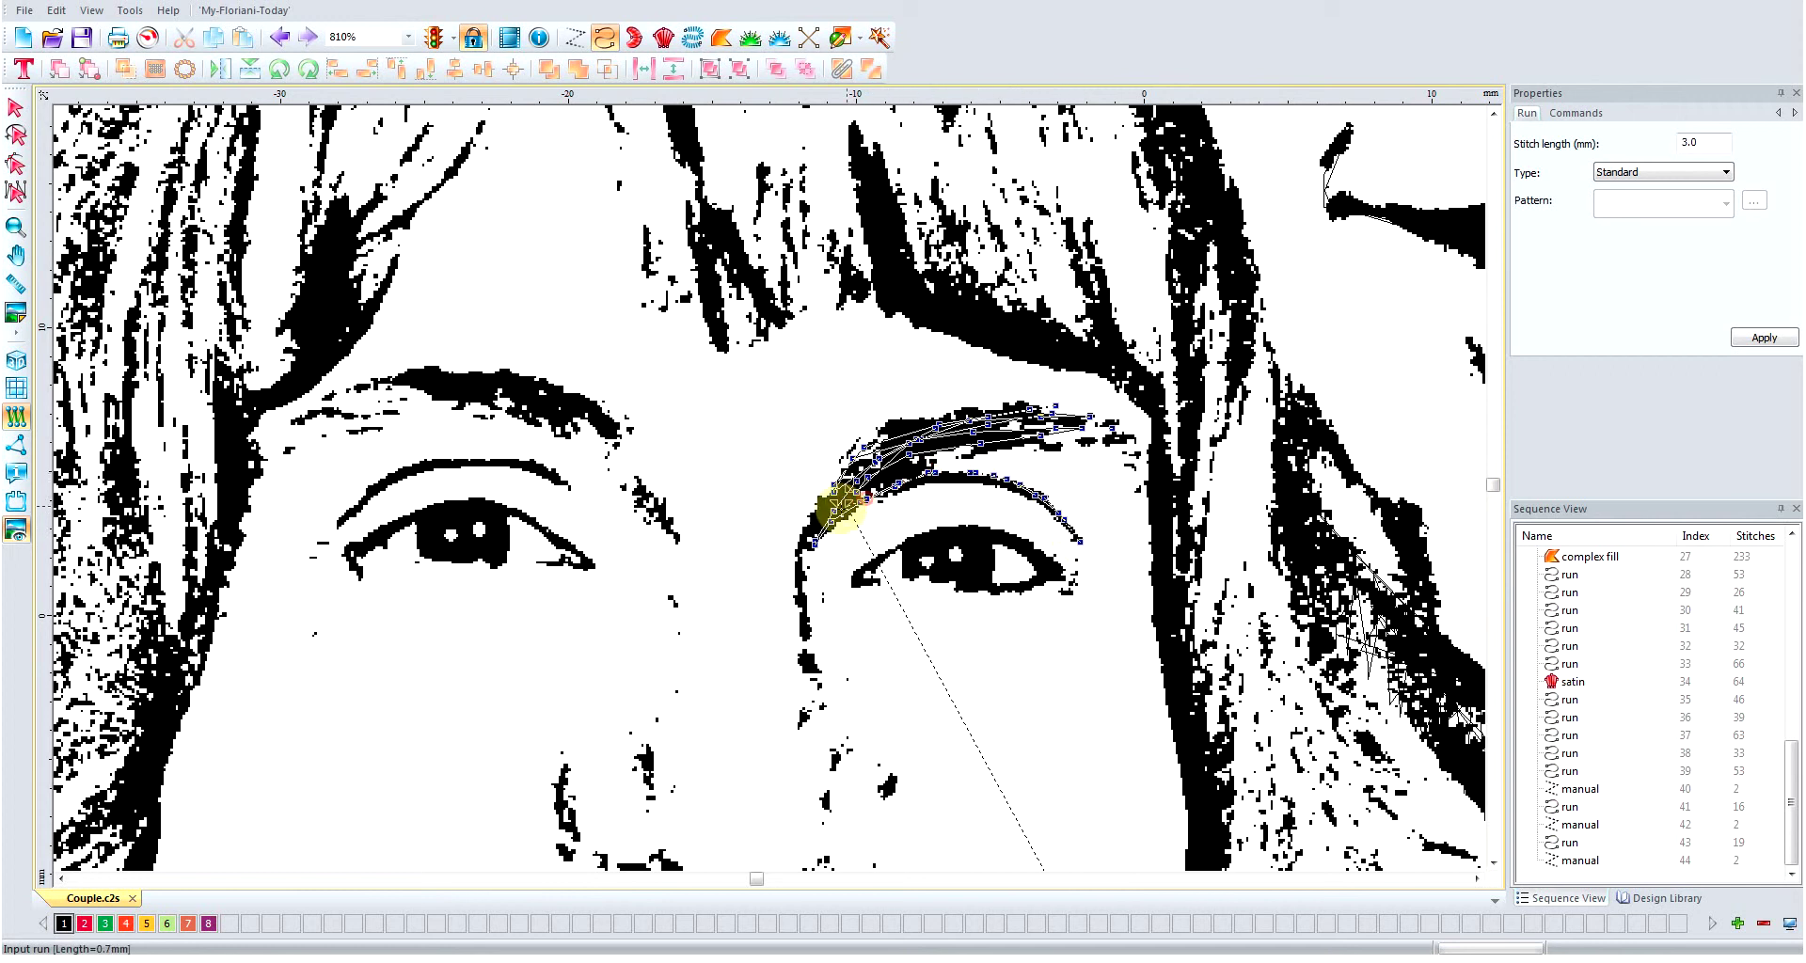
{"action": "left_click", "coordinate": [827, 516]}
{"action": "left_click", "coordinate": [813, 539]}
{"action": "left_click", "coordinate": [805, 557]}
{"action": "left_click", "coordinate": [800, 571]}
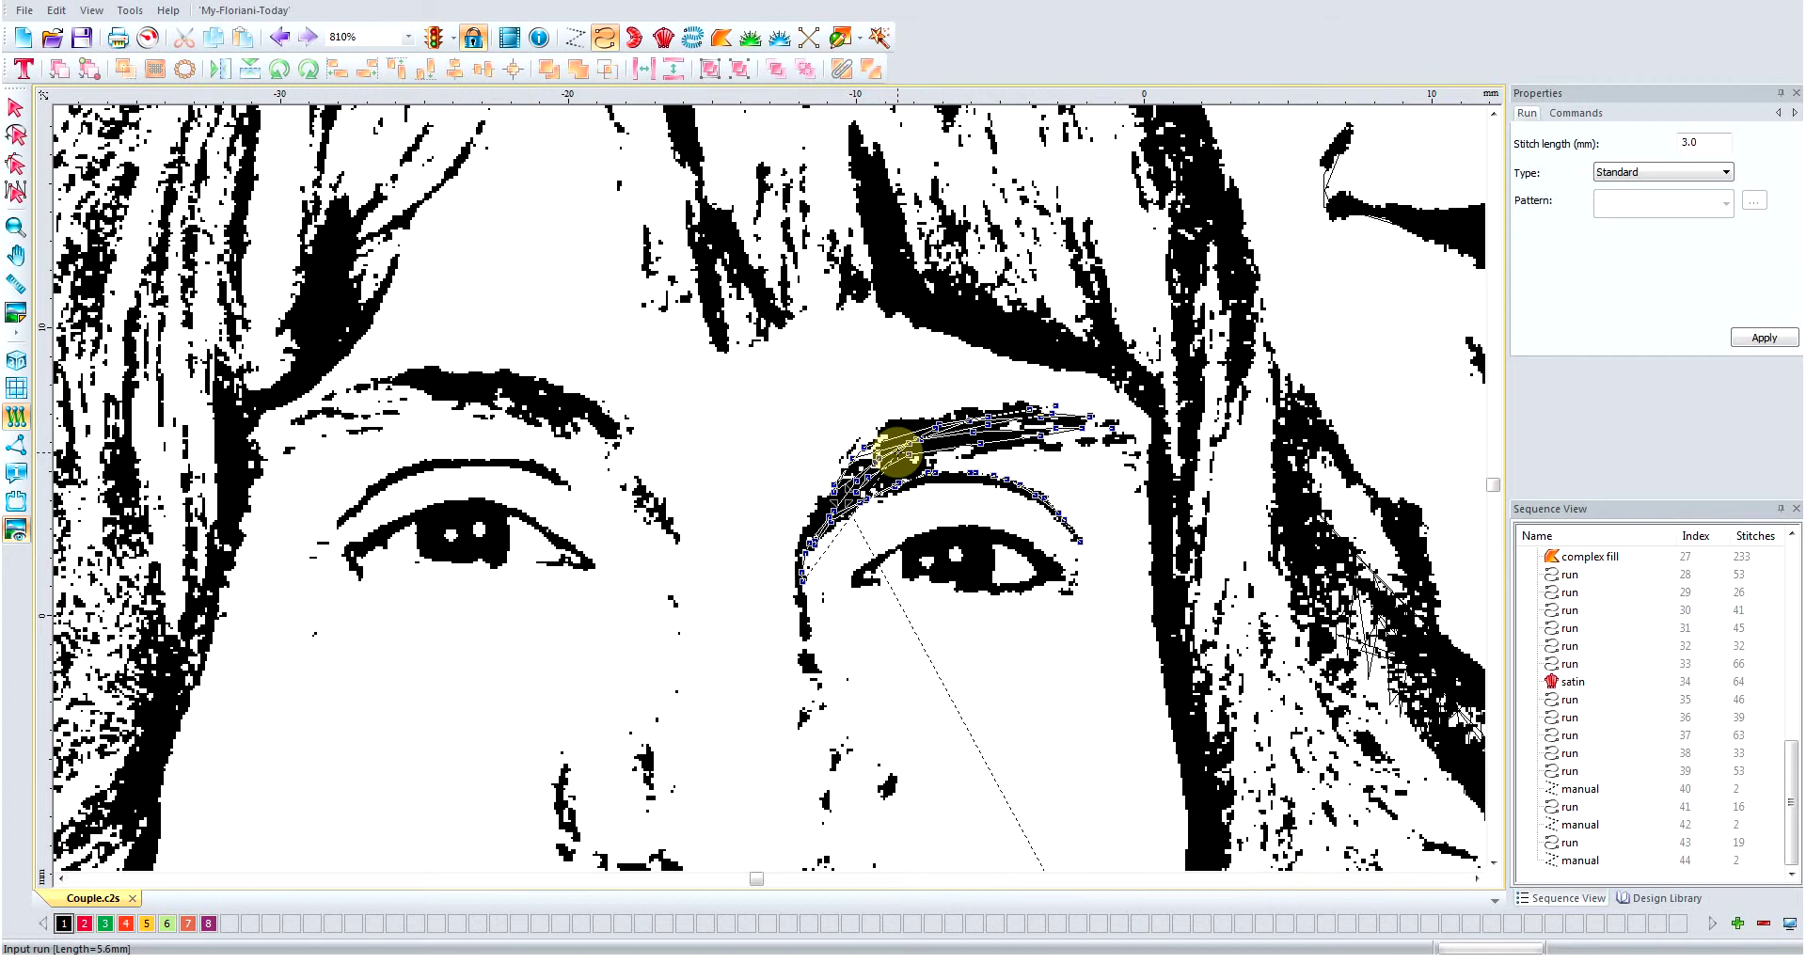
{"action": "key", "text": "i"}
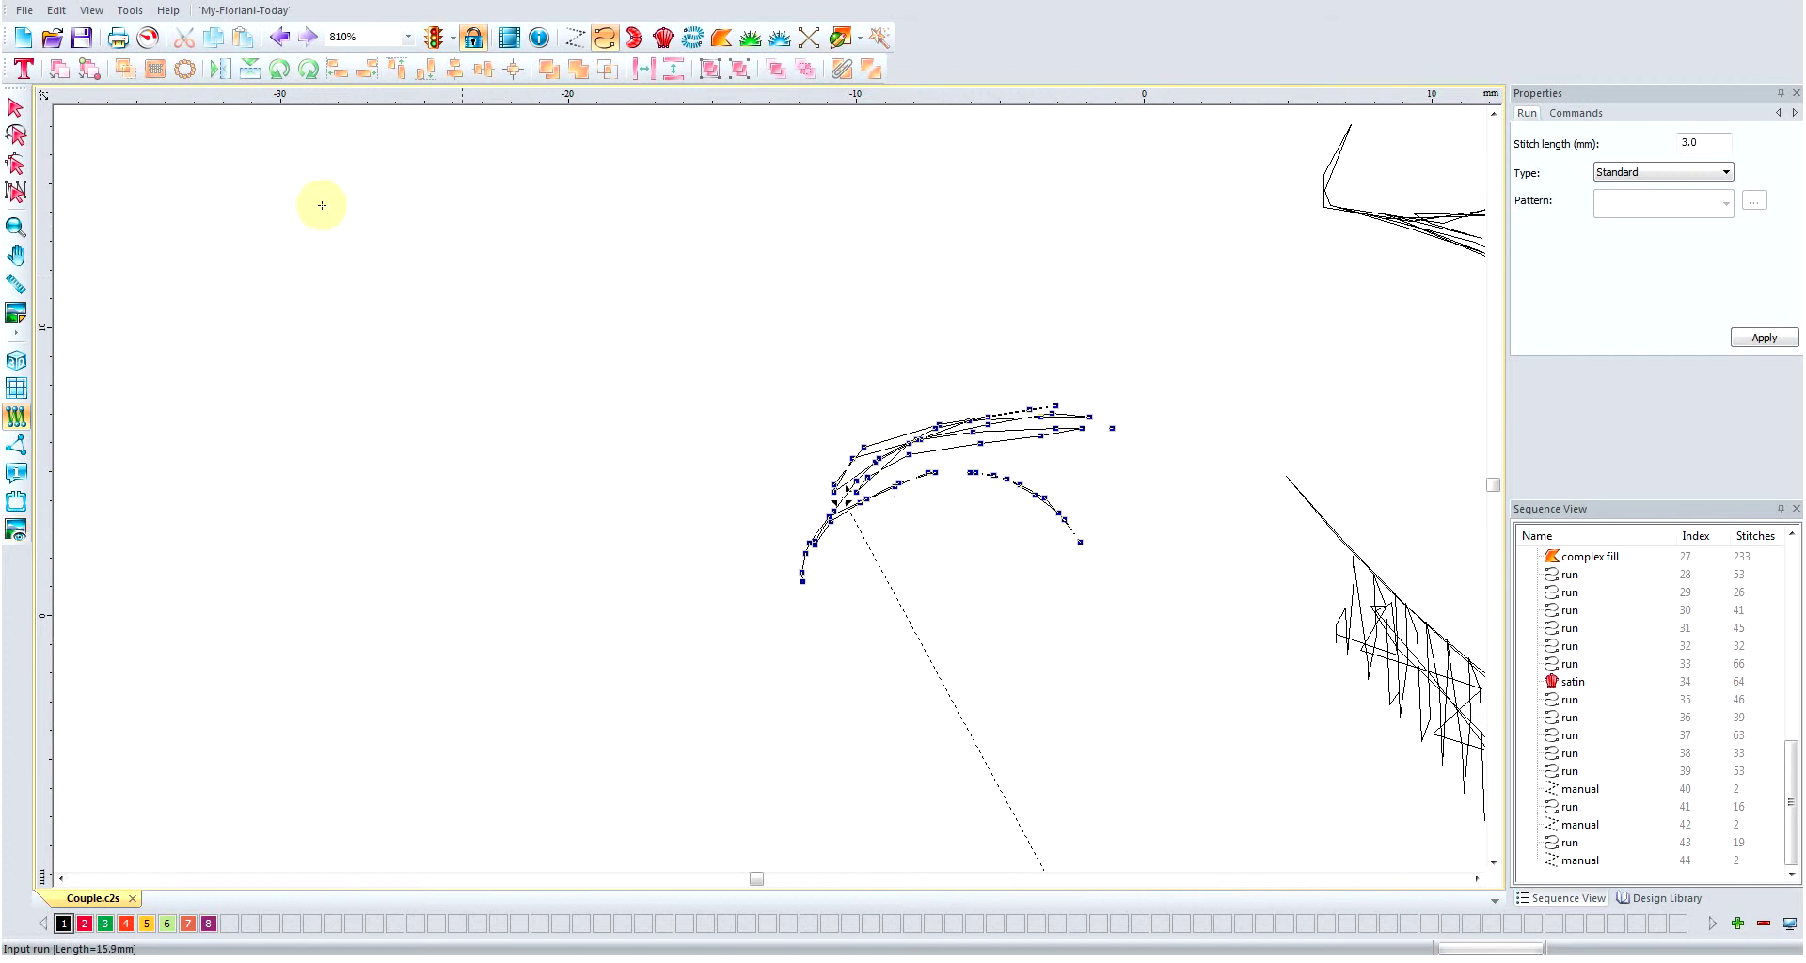
{"action": "right_click", "coordinate": [802, 580]}
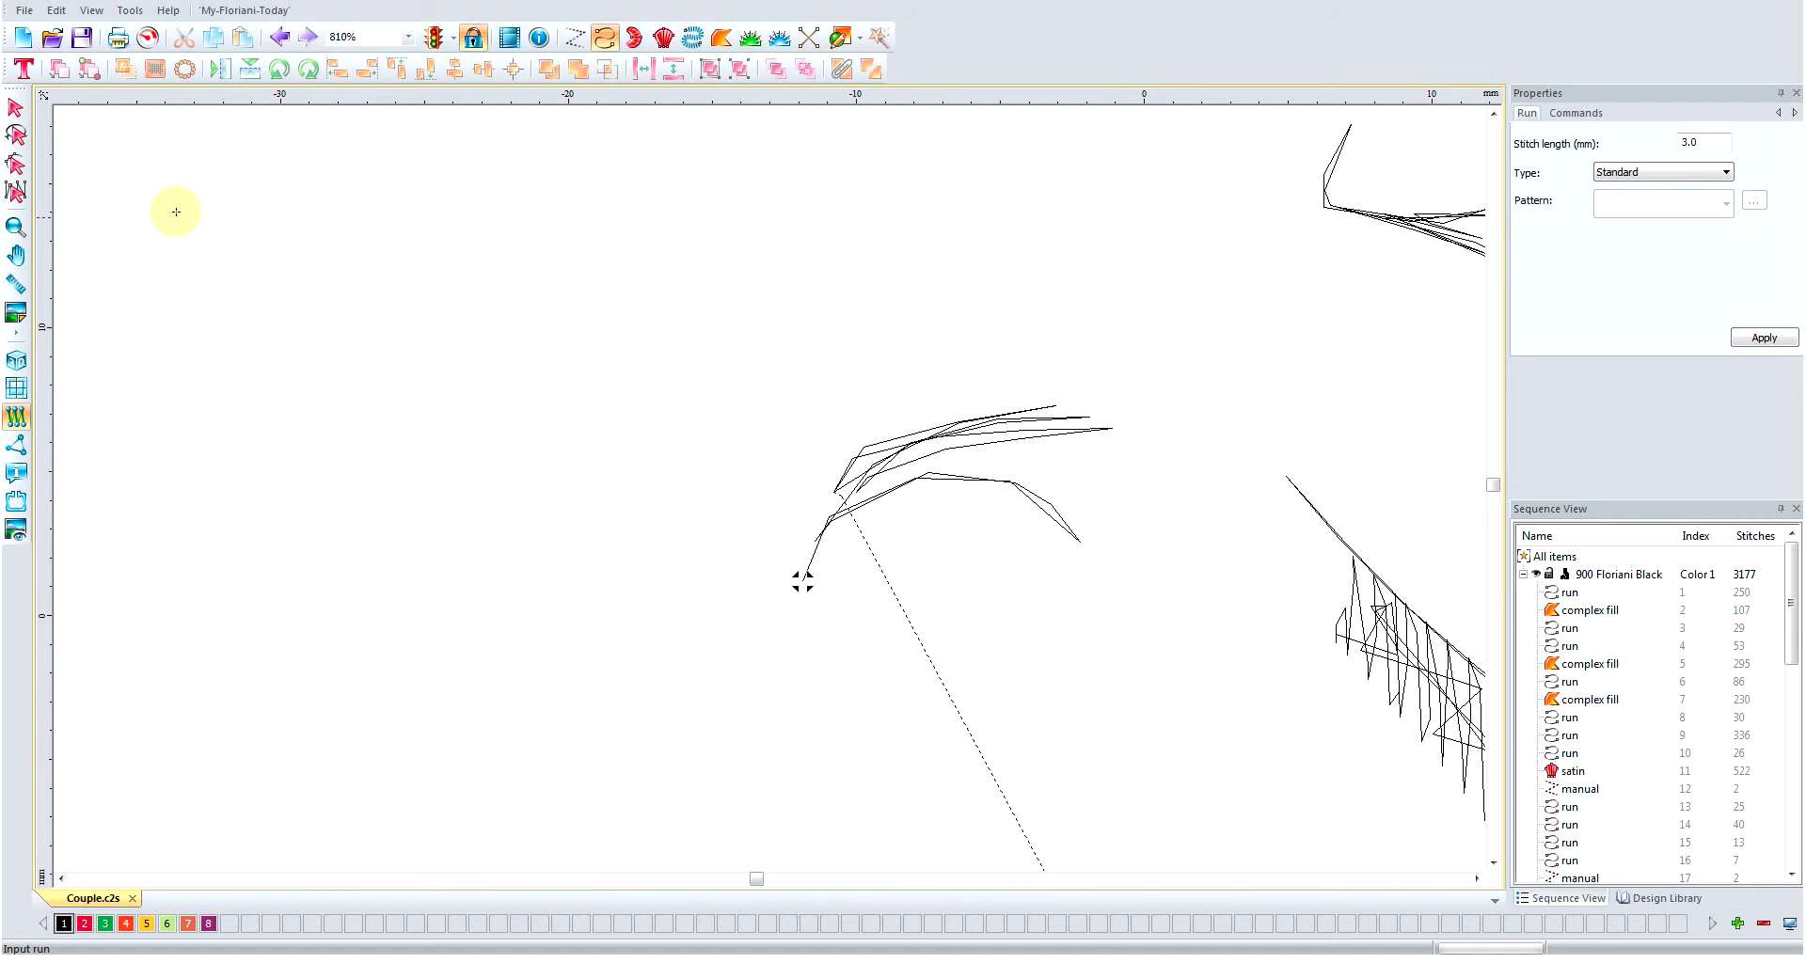
- Review the whole design at 101% zoom in the 3D stitch view
{"action": "scroll", "coordinate": [840, 414], "scroll_direction": "down", "scroll_amount": 2}
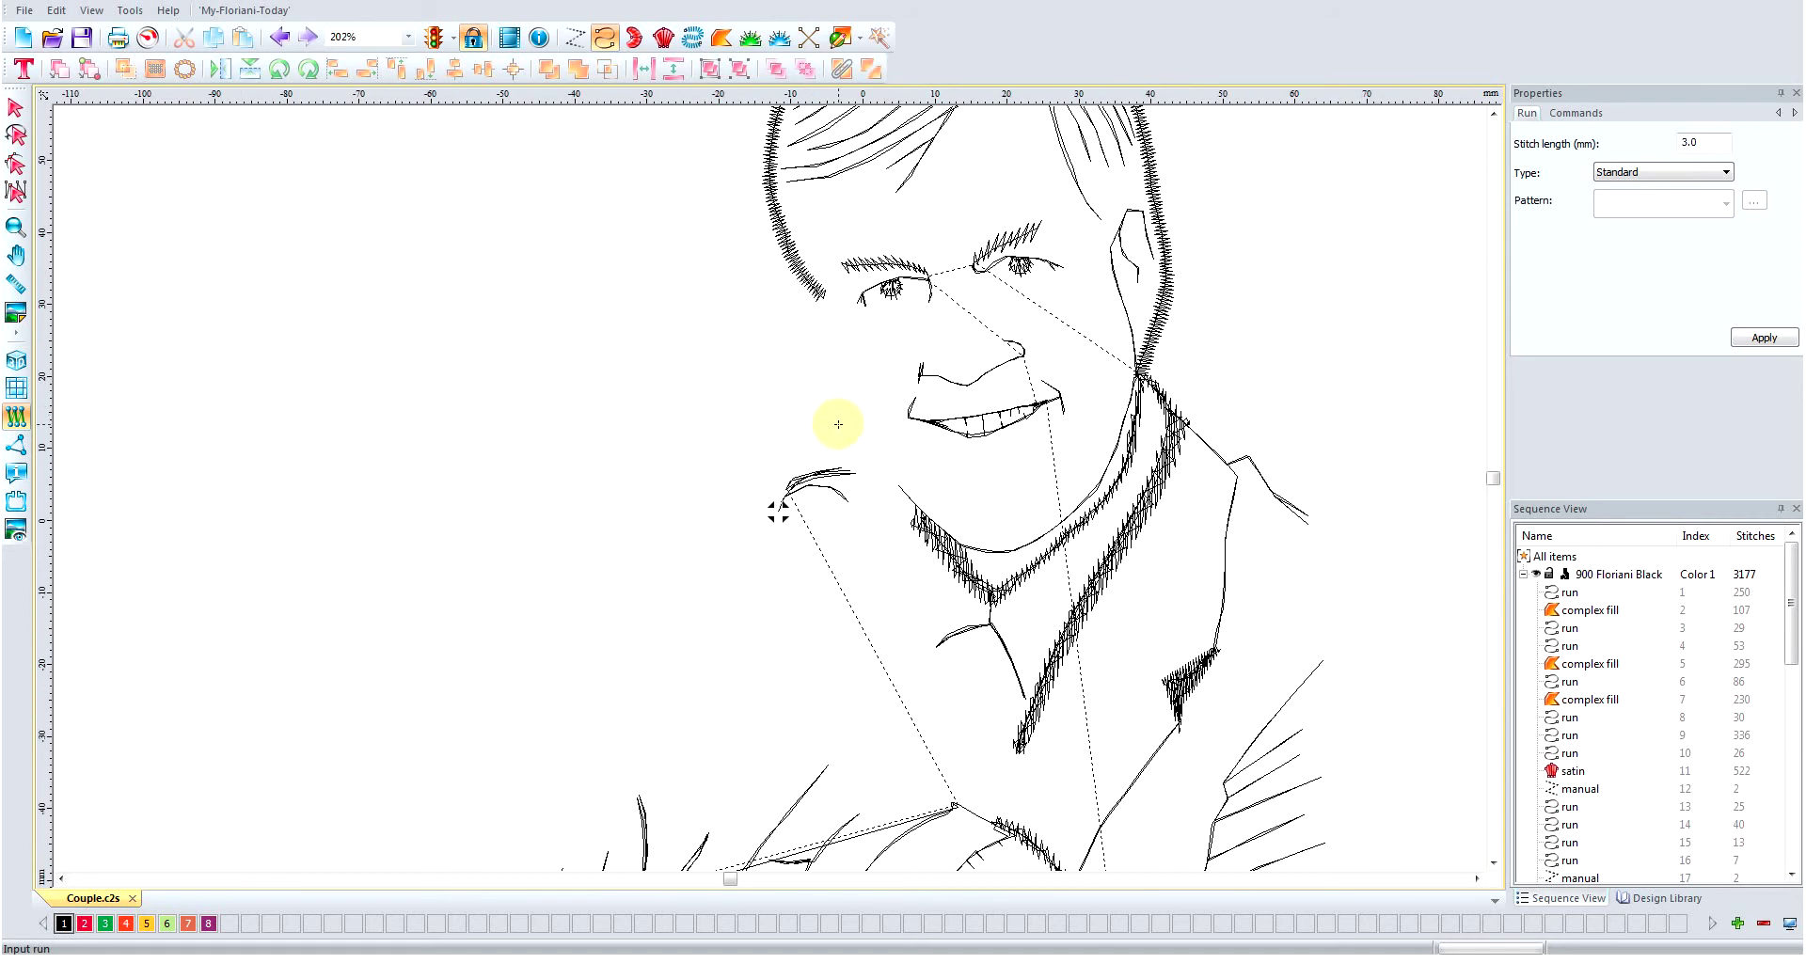
{"action": "scroll", "coordinate": [838, 424], "scroll_direction": "down", "scroll_amount": 1}
{"action": "scroll", "coordinate": [814, 452], "scroll_direction": "up", "scroll_amount": 1}
{"action": "scroll", "coordinate": [817, 467], "scroll_direction": "down", "scroll_amount": 1}
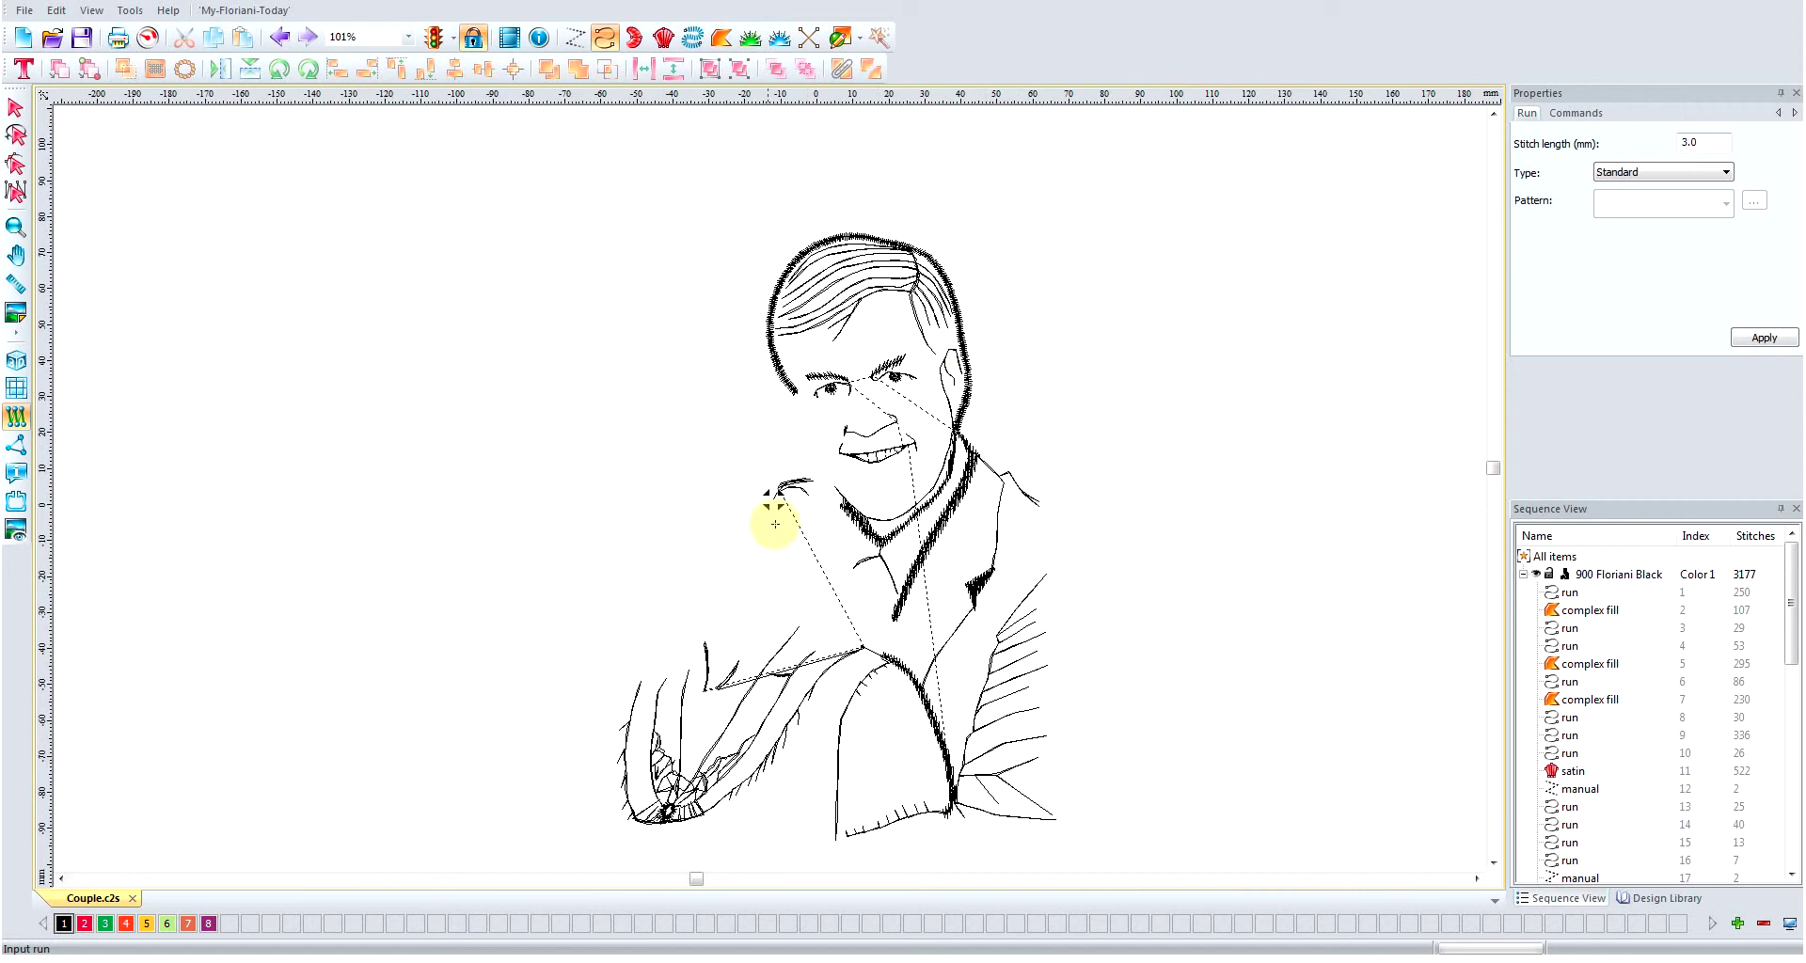
{"action": "left_click", "coordinate": [16, 360]}
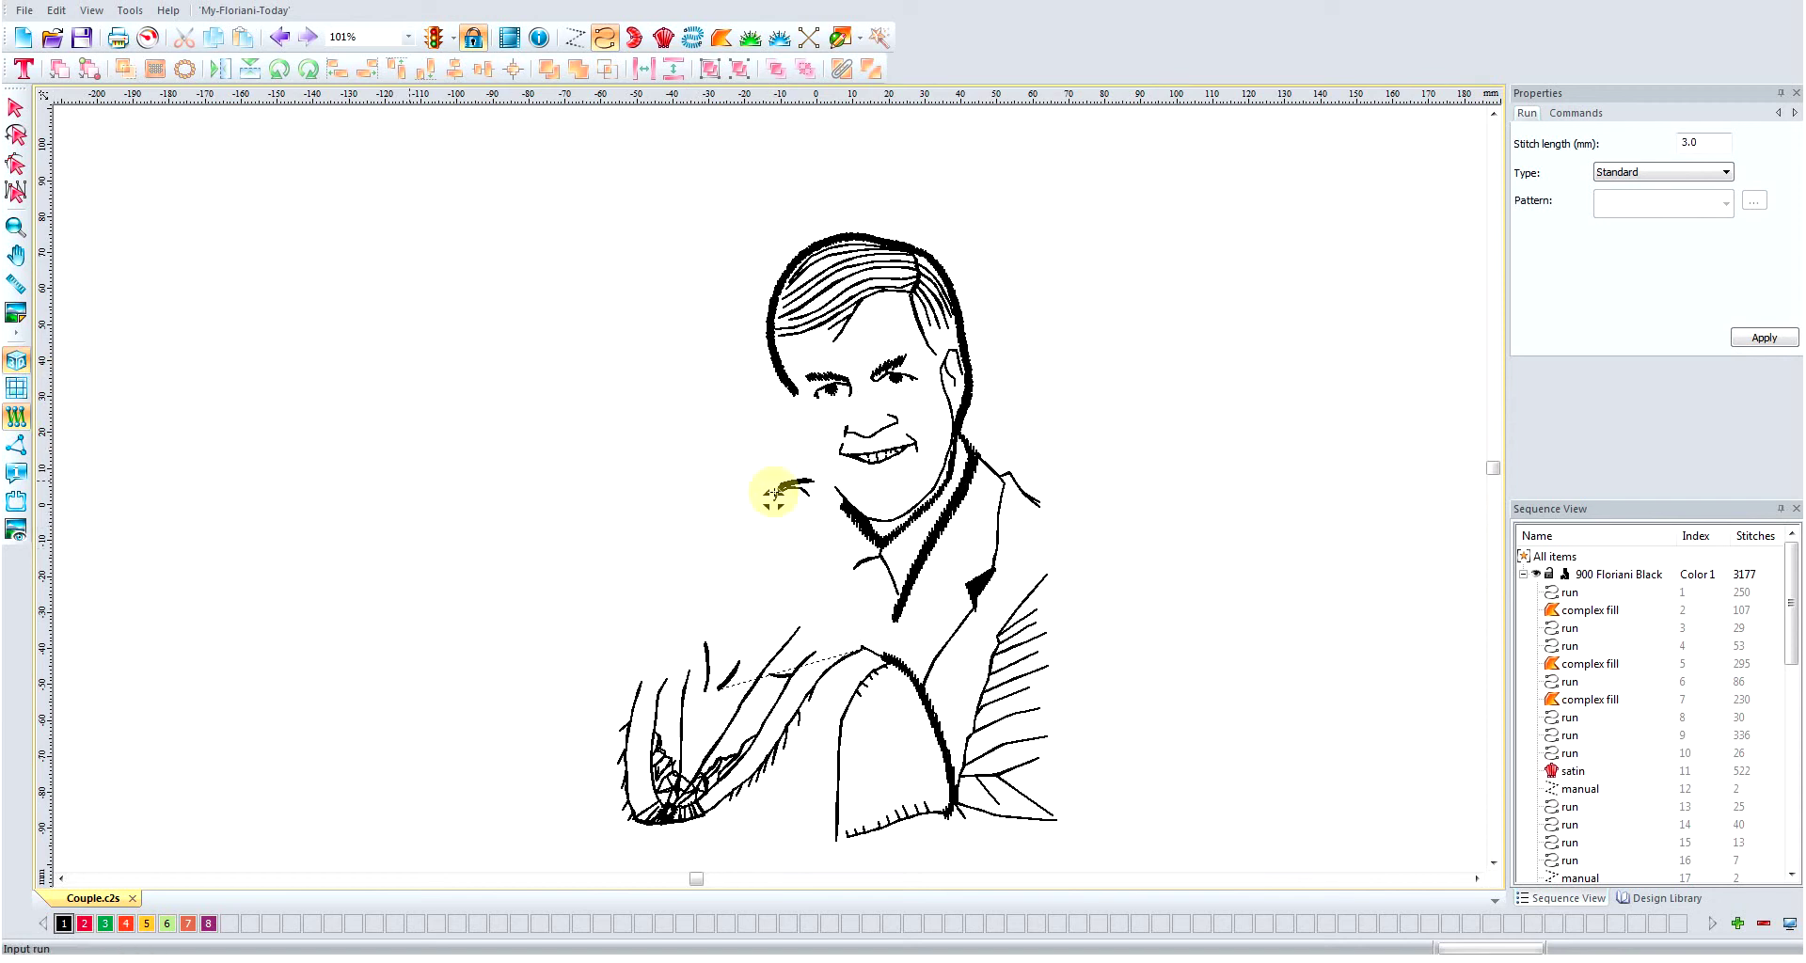
- Turn off the 3D stitch view and show the backdrop photo around the woman's face at 405% zoom
{"action": "scroll", "coordinate": [788, 491], "scroll_direction": "up", "scroll_amount": 1}
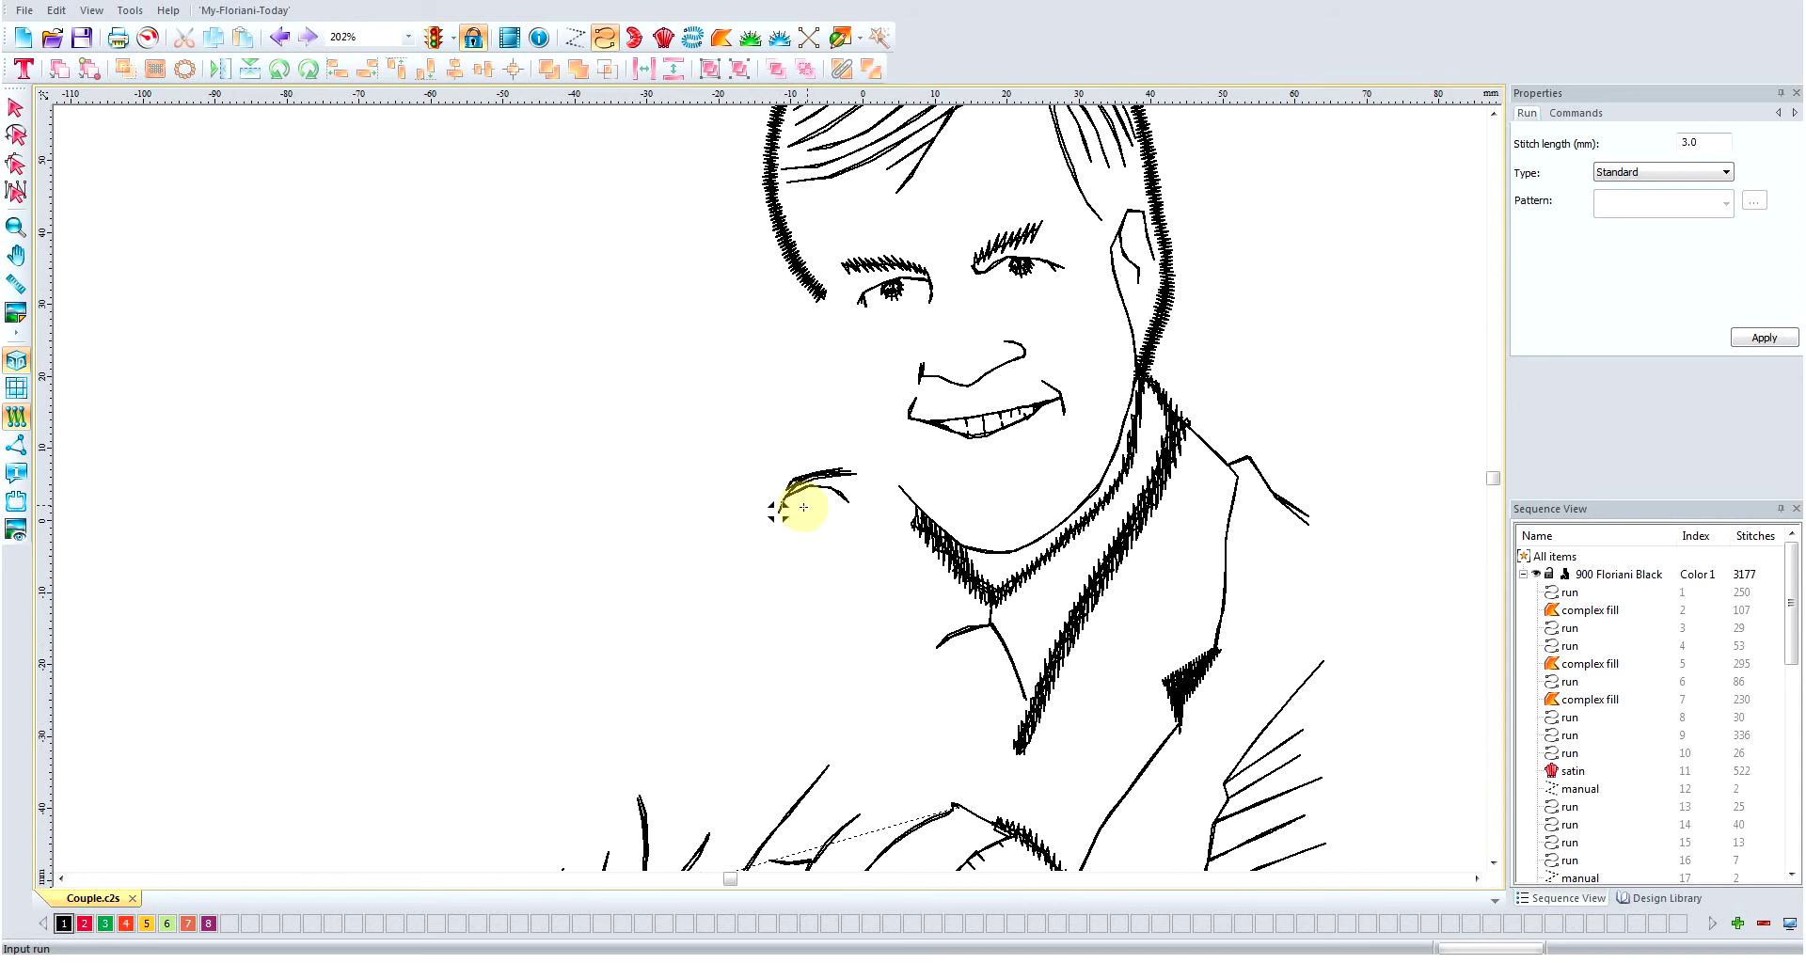
{"action": "scroll", "coordinate": [795, 501], "scroll_direction": "down", "scroll_amount": 1}
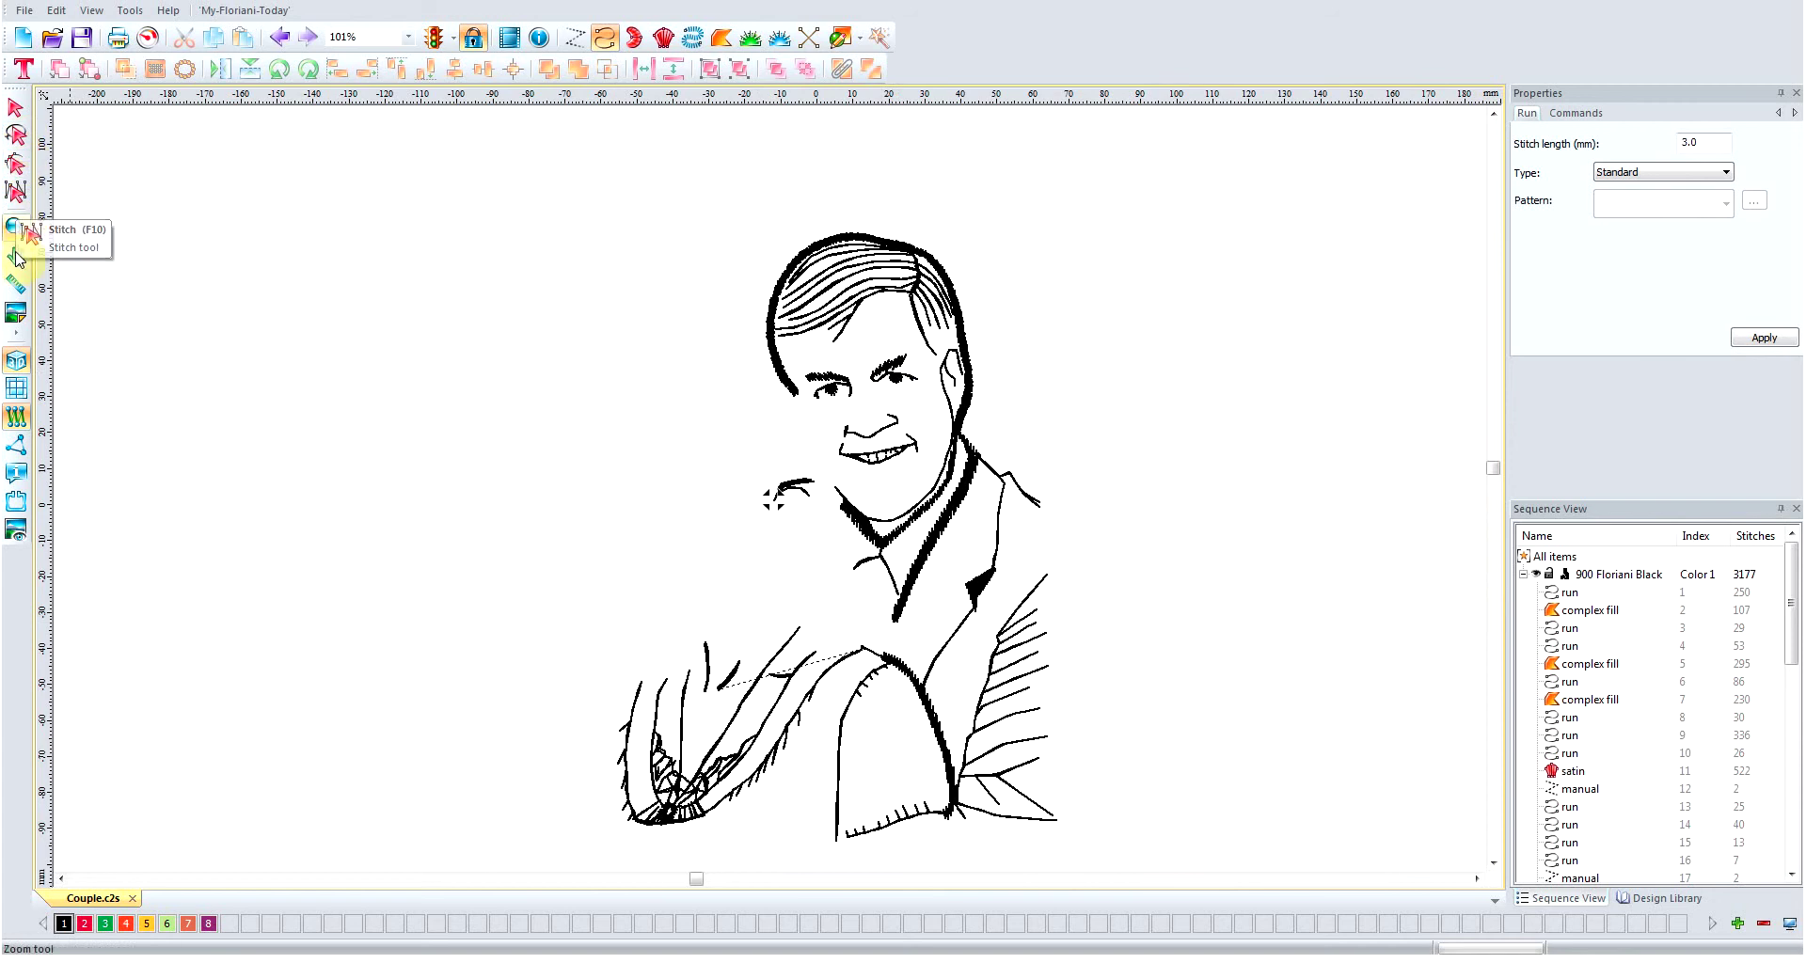
{"action": "left_click", "coordinate": [16, 360]}
{"action": "scroll", "coordinate": [766, 500], "scroll_direction": "up", "scroll_amount": 4}
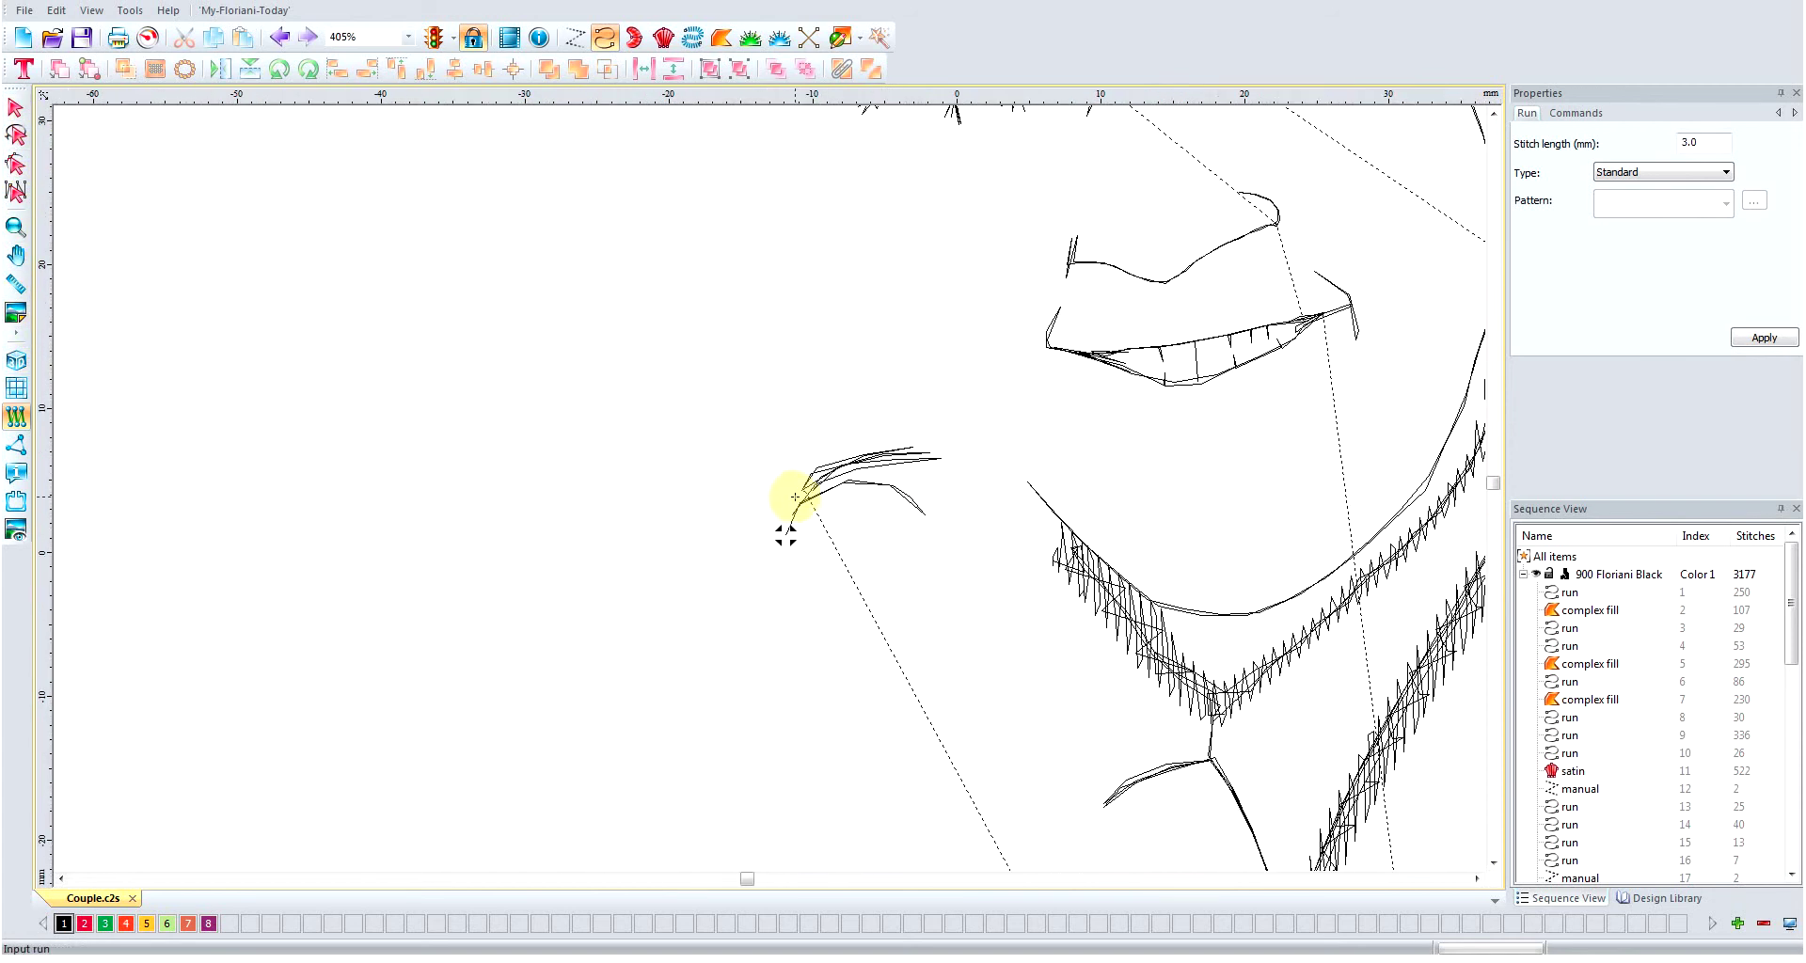
{"action": "key", "text": "i"}
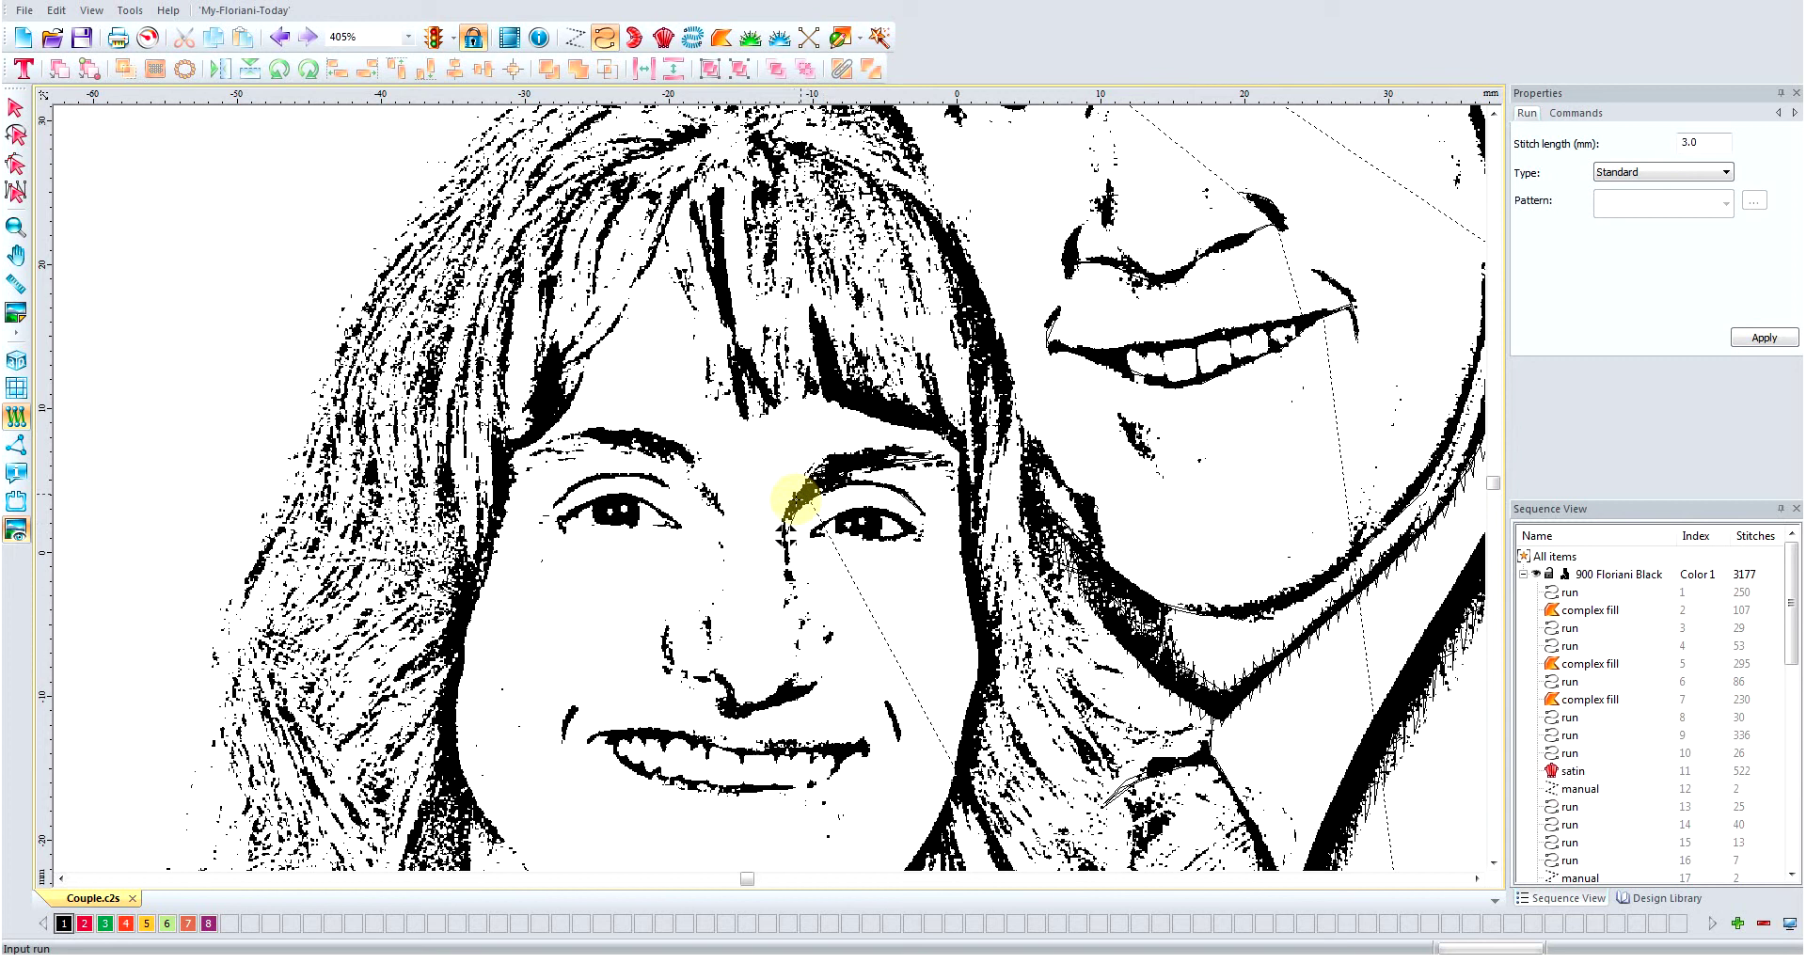
- Digitize a 3.0 mm standard run from the woman's inner eyebrow end down the right side of her nose
{"action": "left_click", "coordinate": [795, 502]}
{"action": "left_click", "coordinate": [788, 511]}
{"action": "left_click", "coordinate": [783, 530]}
{"action": "left_click", "coordinate": [786, 550]}
{"action": "left_click", "coordinate": [792, 567]}
{"action": "left_click", "coordinate": [795, 590]}
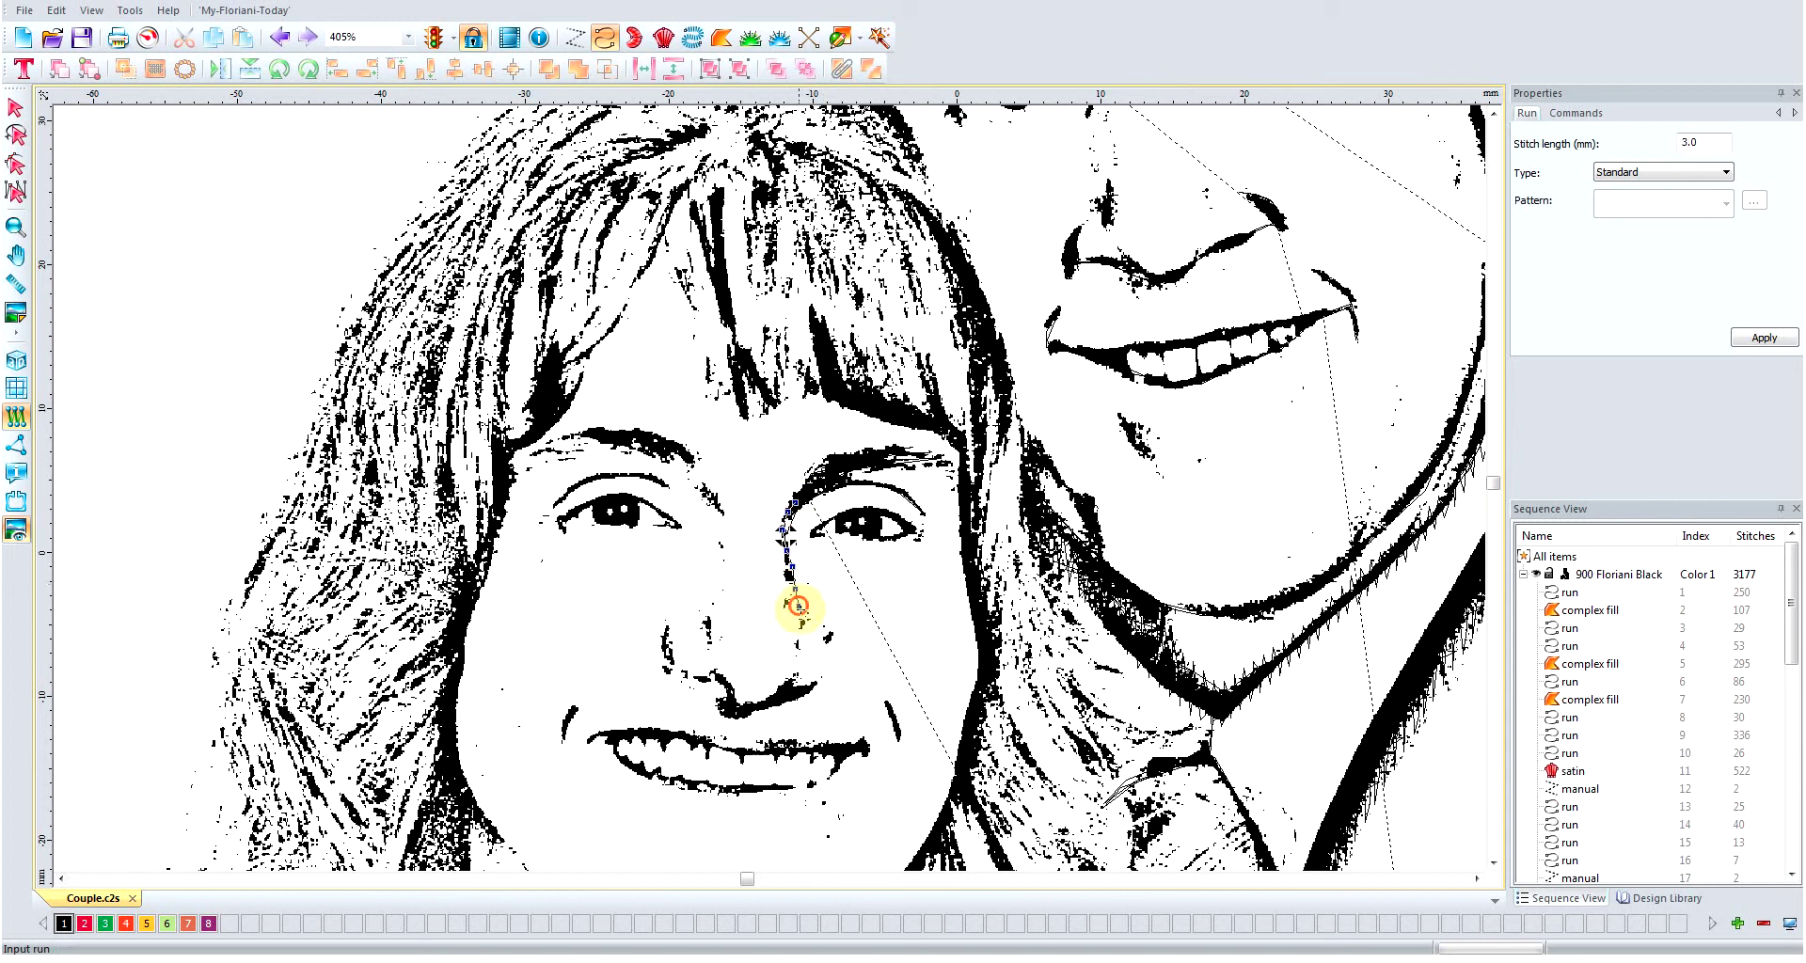
{"action": "left_click", "coordinate": [800, 610]}
{"action": "left_click", "coordinate": [803, 628]}
{"action": "left_click", "coordinate": [801, 651]}
{"action": "left_click", "coordinate": [794, 676]}
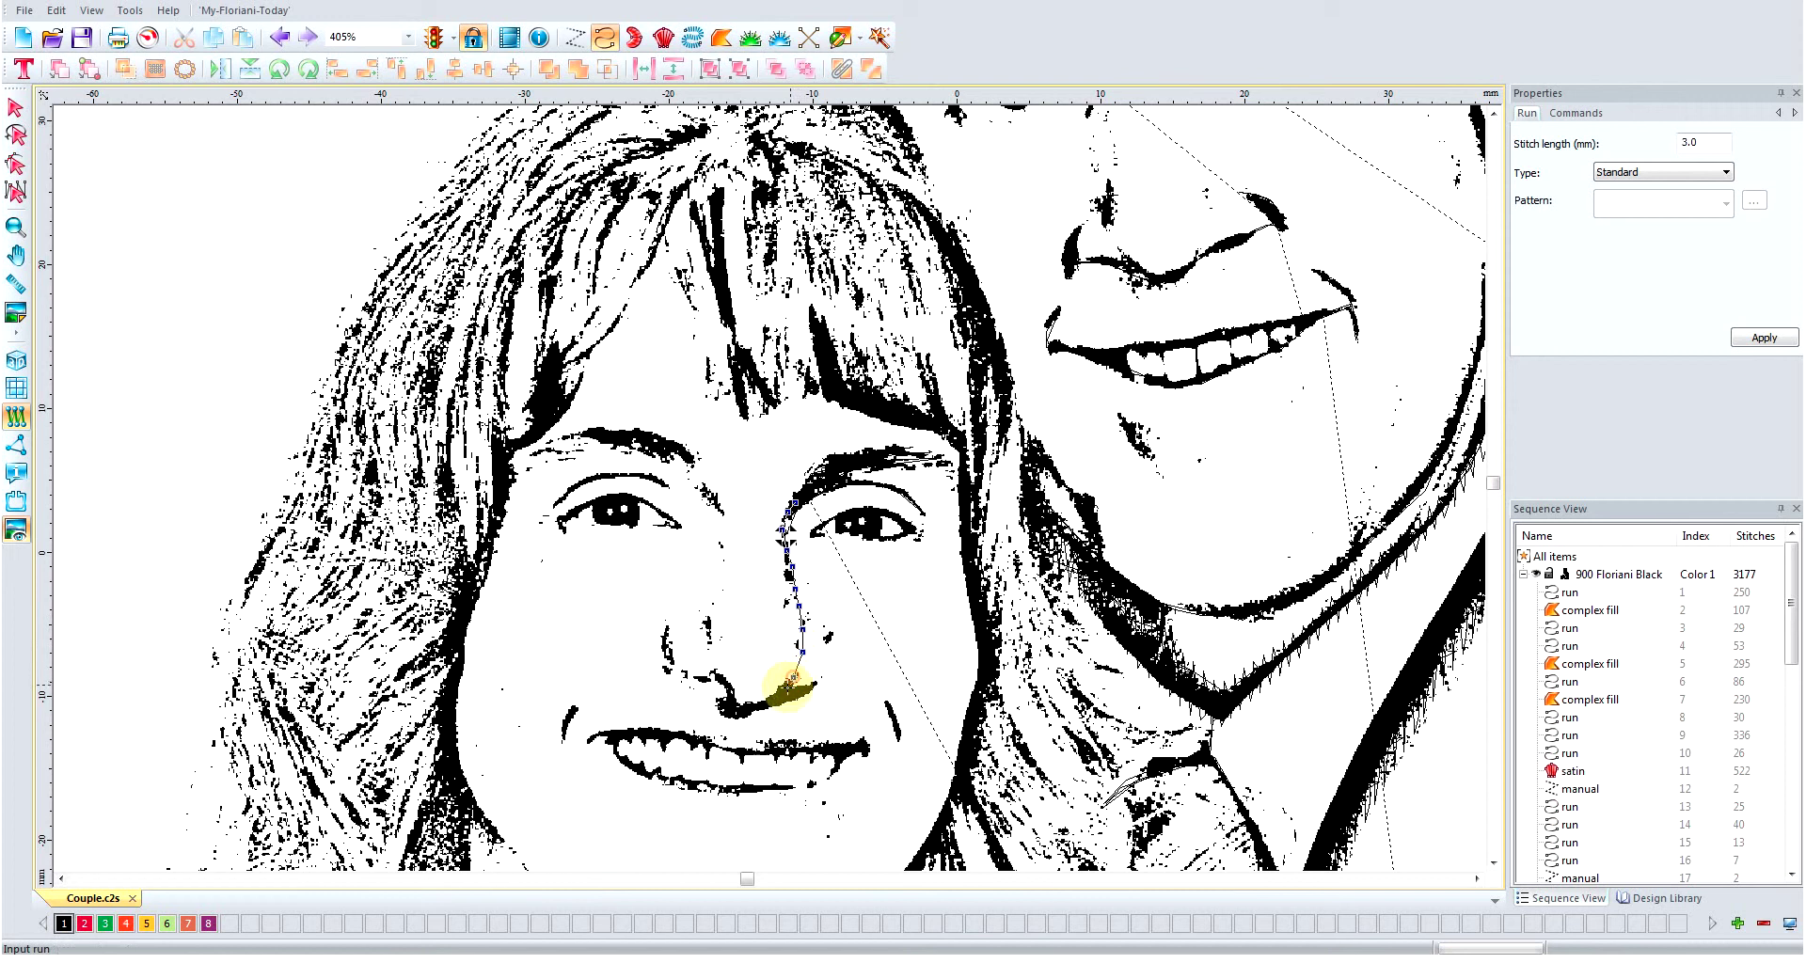
- Continue the run along the underside of the nose and up the short inner line above the left nostril
{"action": "left_click", "coordinate": [785, 692]}
{"action": "left_click", "coordinate": [766, 703]}
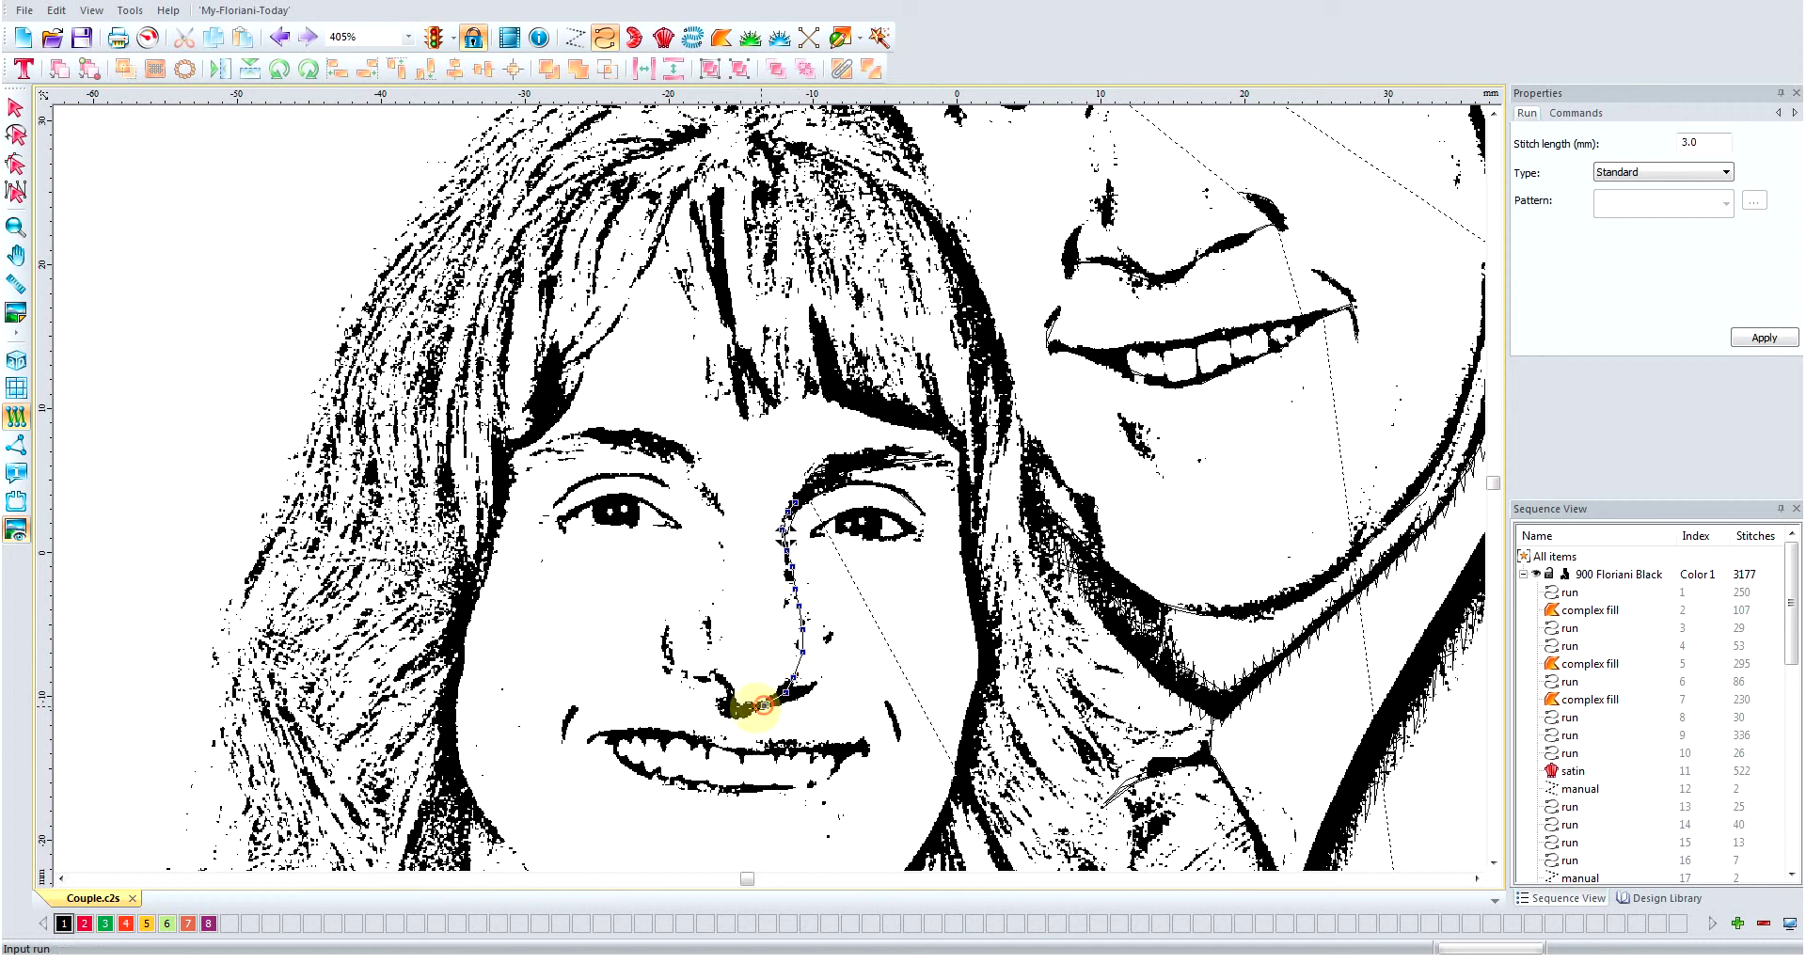
{"action": "left_click", "coordinate": [742, 713]}
{"action": "left_click", "coordinate": [732, 711]}
{"action": "left_click", "coordinate": [723, 689]}
{"action": "left_click", "coordinate": [722, 690]}
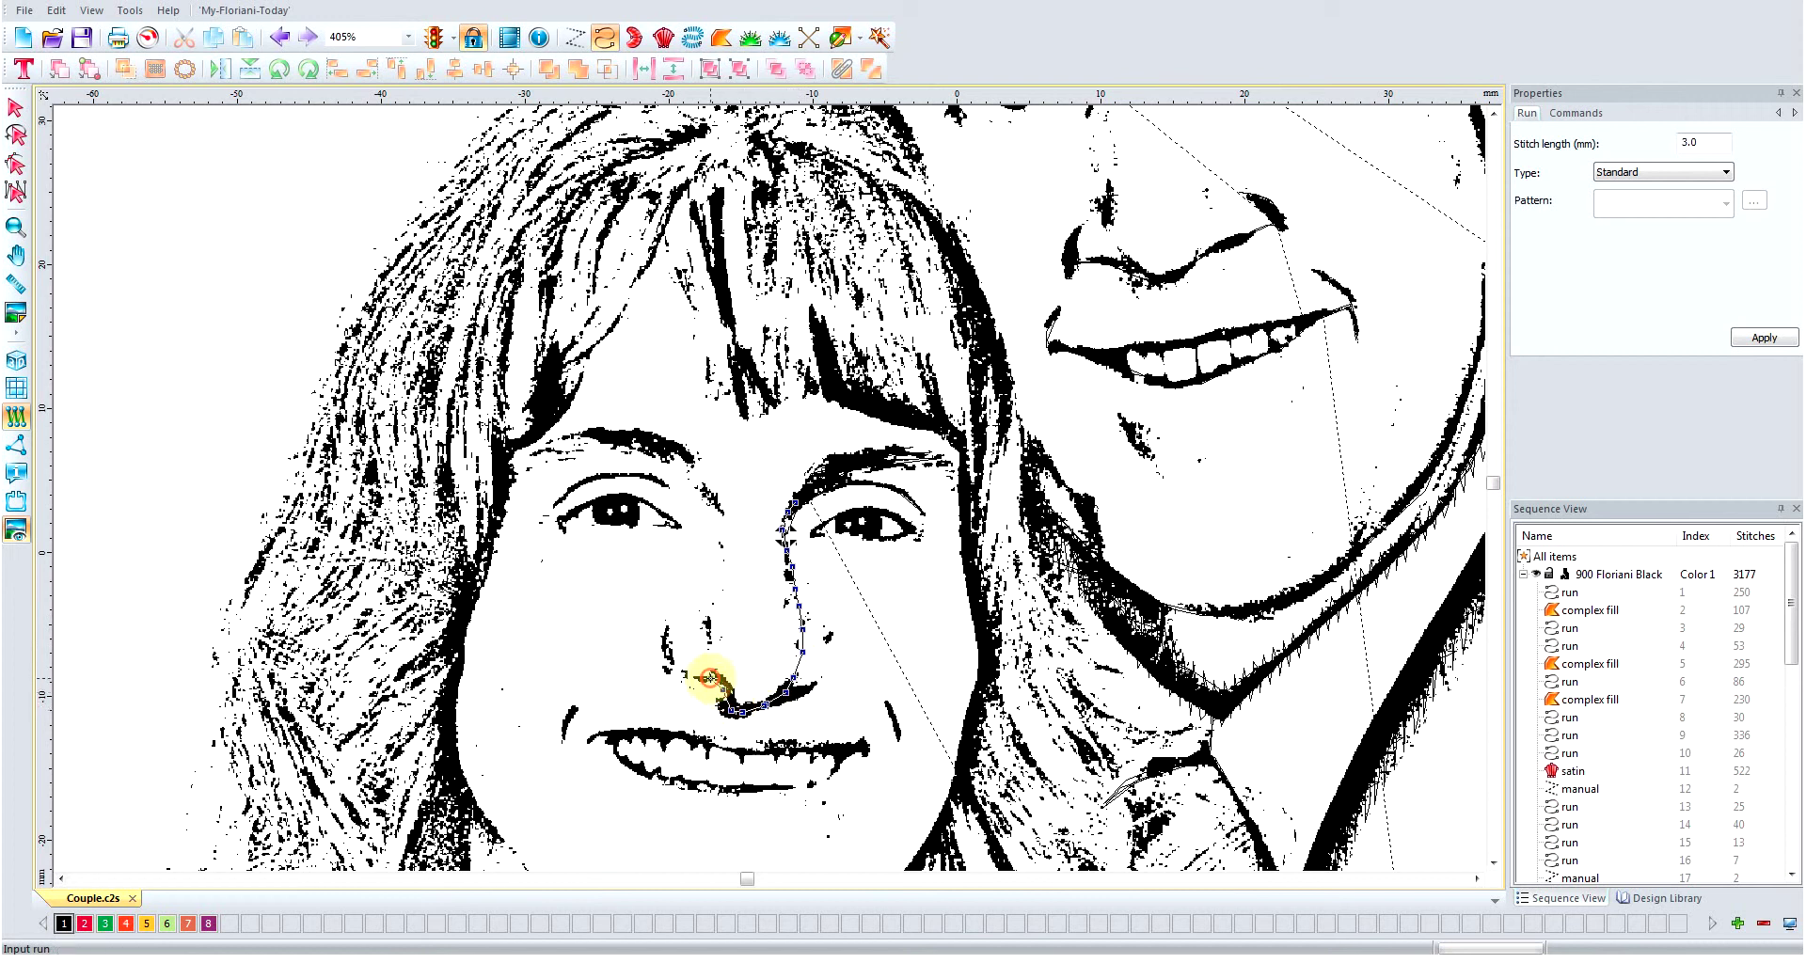
{"action": "left_click", "coordinate": [707, 675]}
{"action": "left_click", "coordinate": [703, 646]}
{"action": "left_click", "coordinate": [702, 613]}
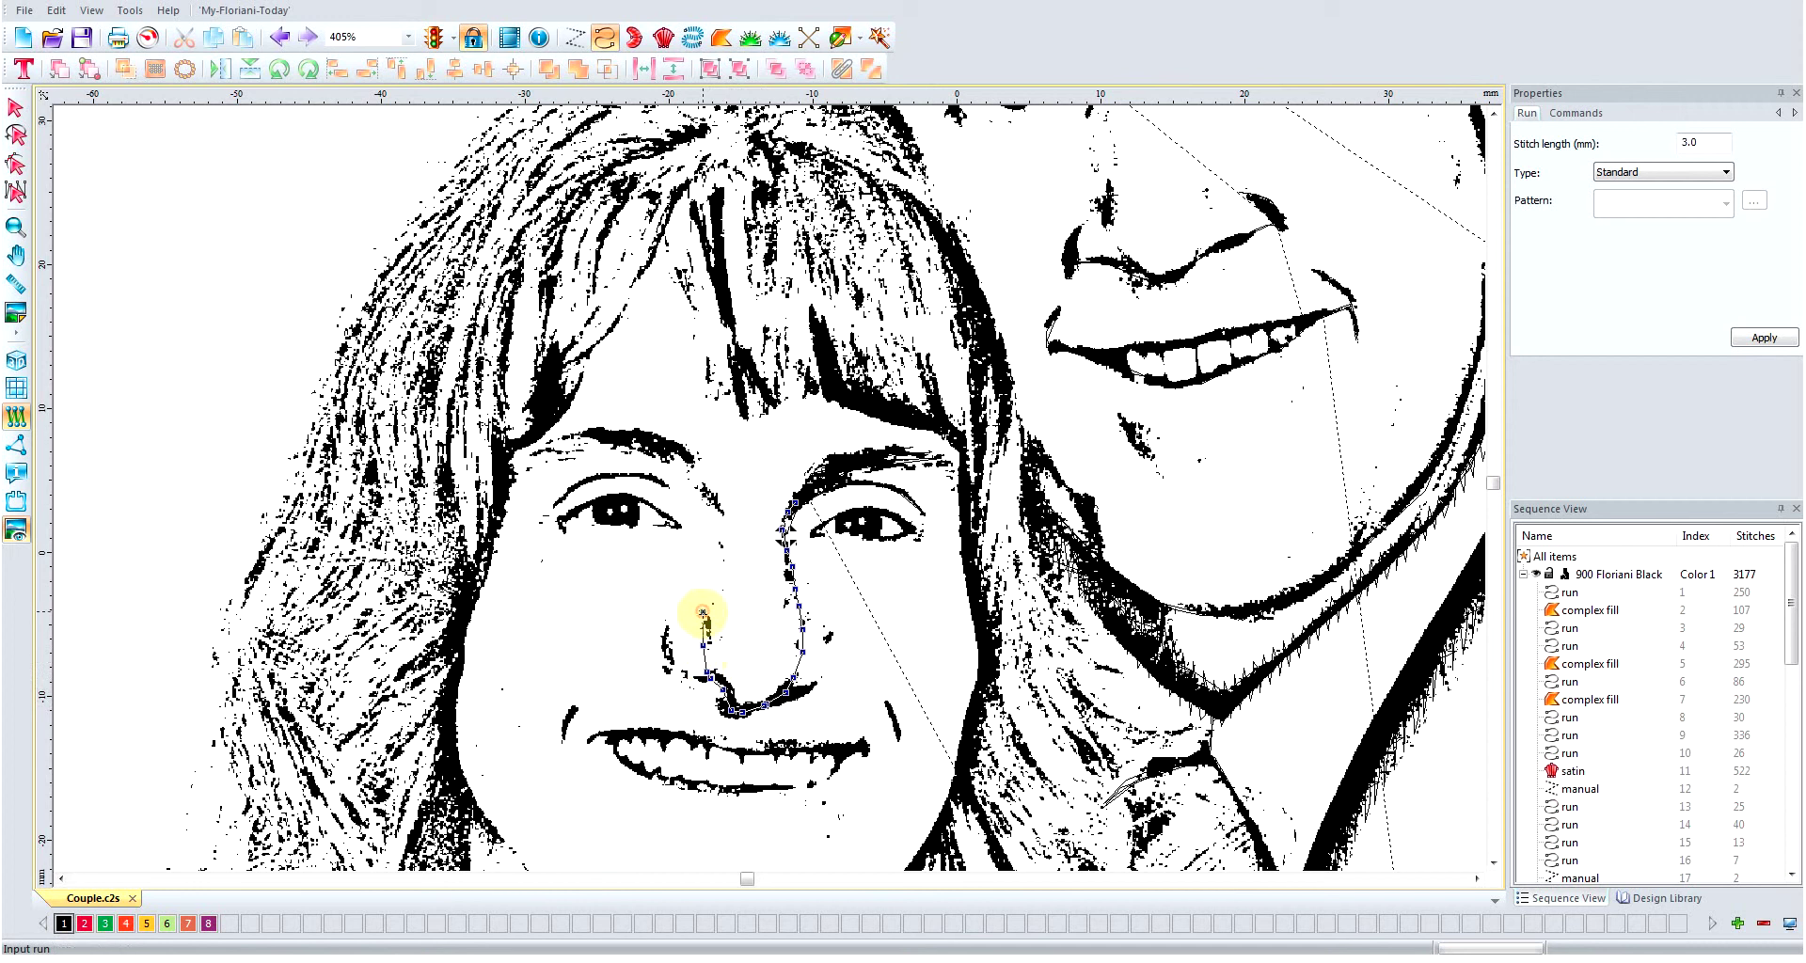
- Extend the run around the outer wing of the left nostril and retrace it back toward the nose tip
{"action": "left_click", "coordinate": [718, 677]}
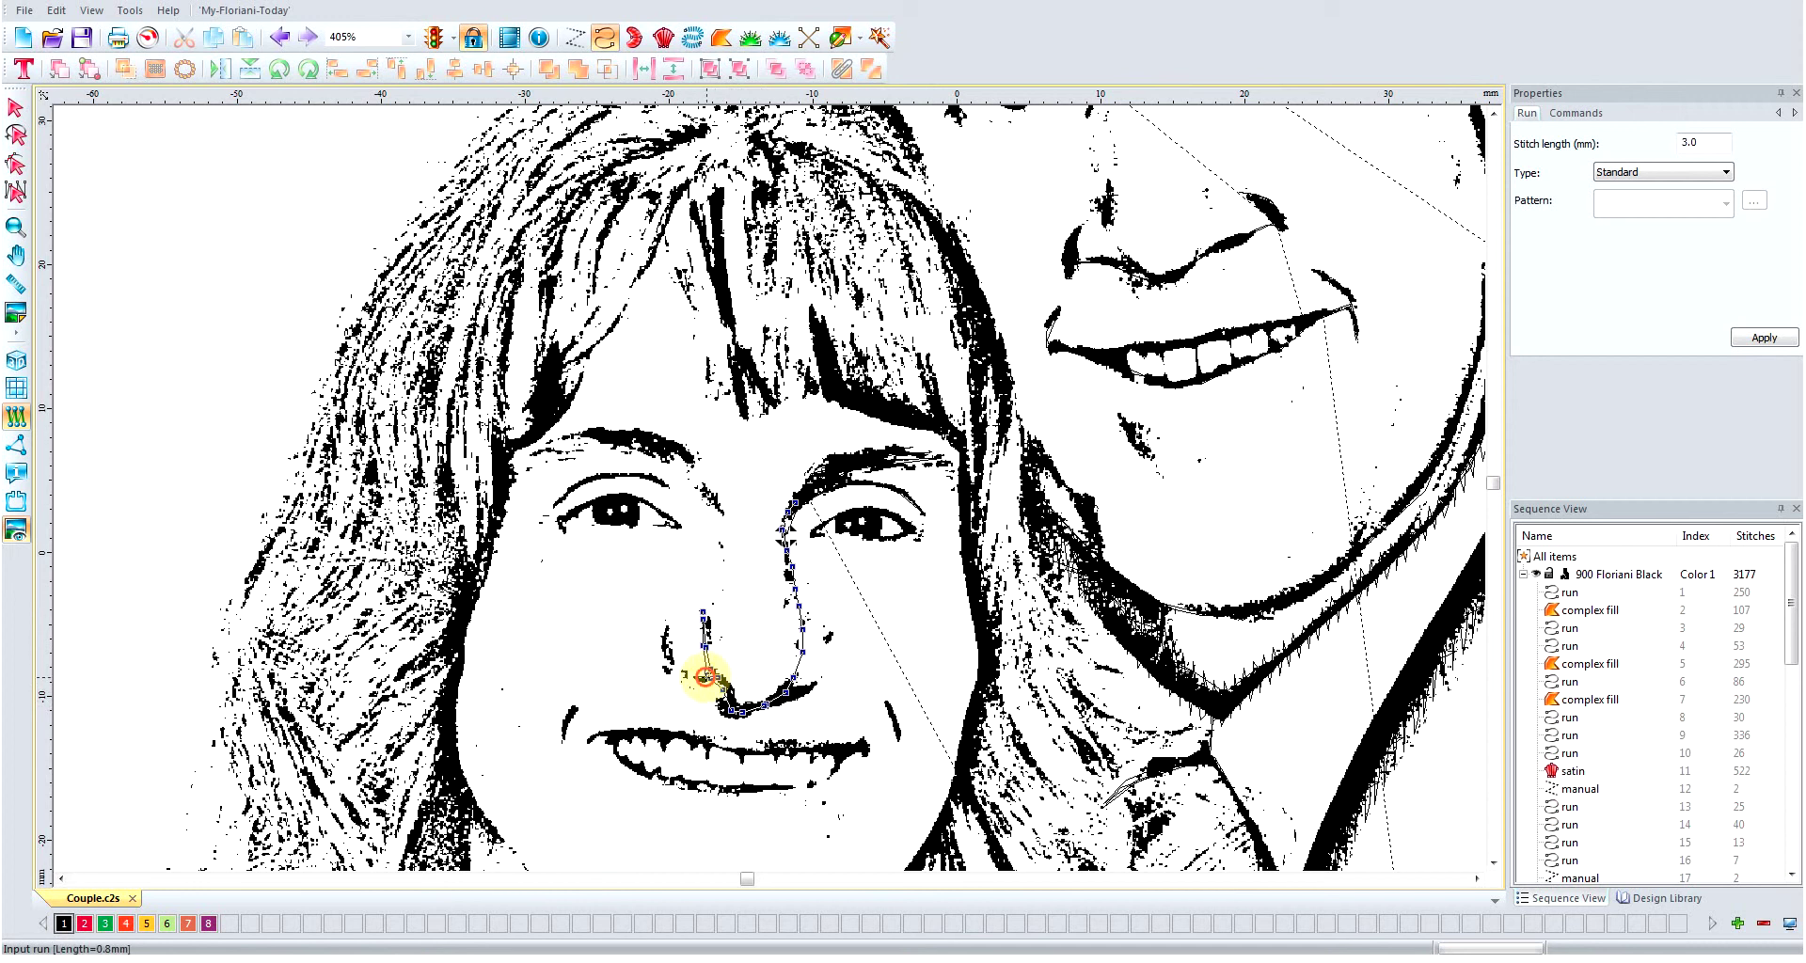
{"action": "left_click", "coordinate": [705, 678]}
{"action": "left_click", "coordinate": [686, 675]}
{"action": "left_click", "coordinate": [672, 665]}
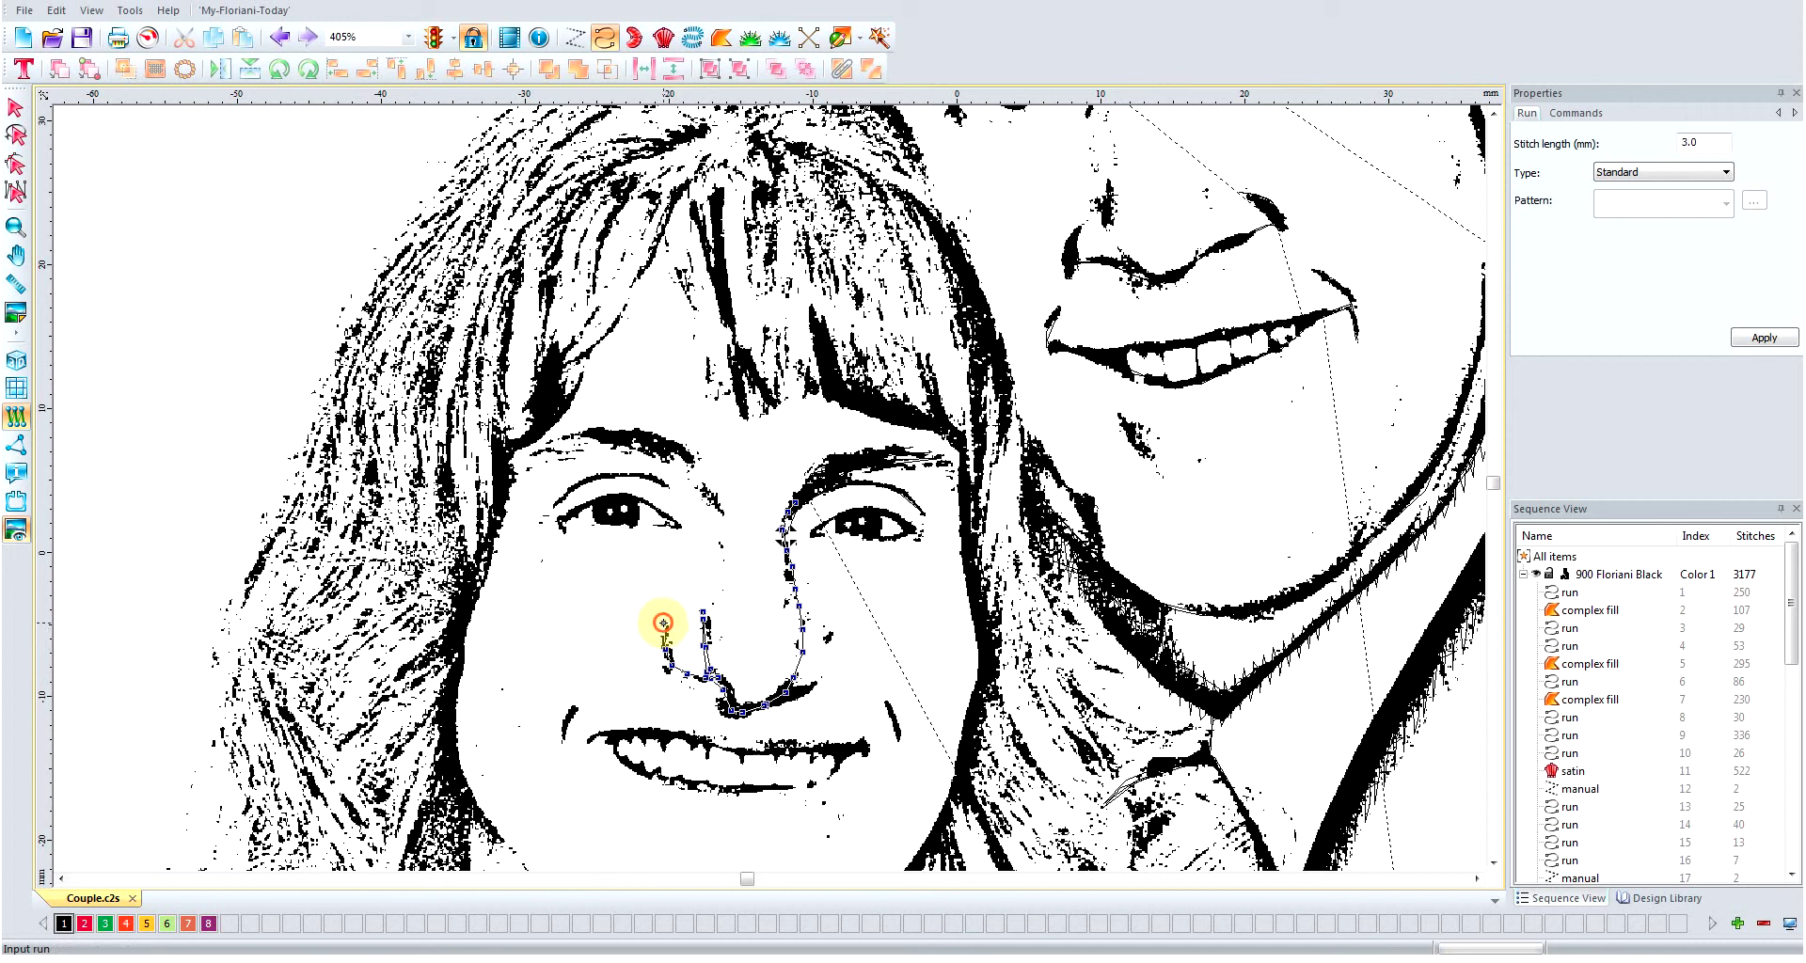
{"action": "left_click", "coordinate": [674, 670]}
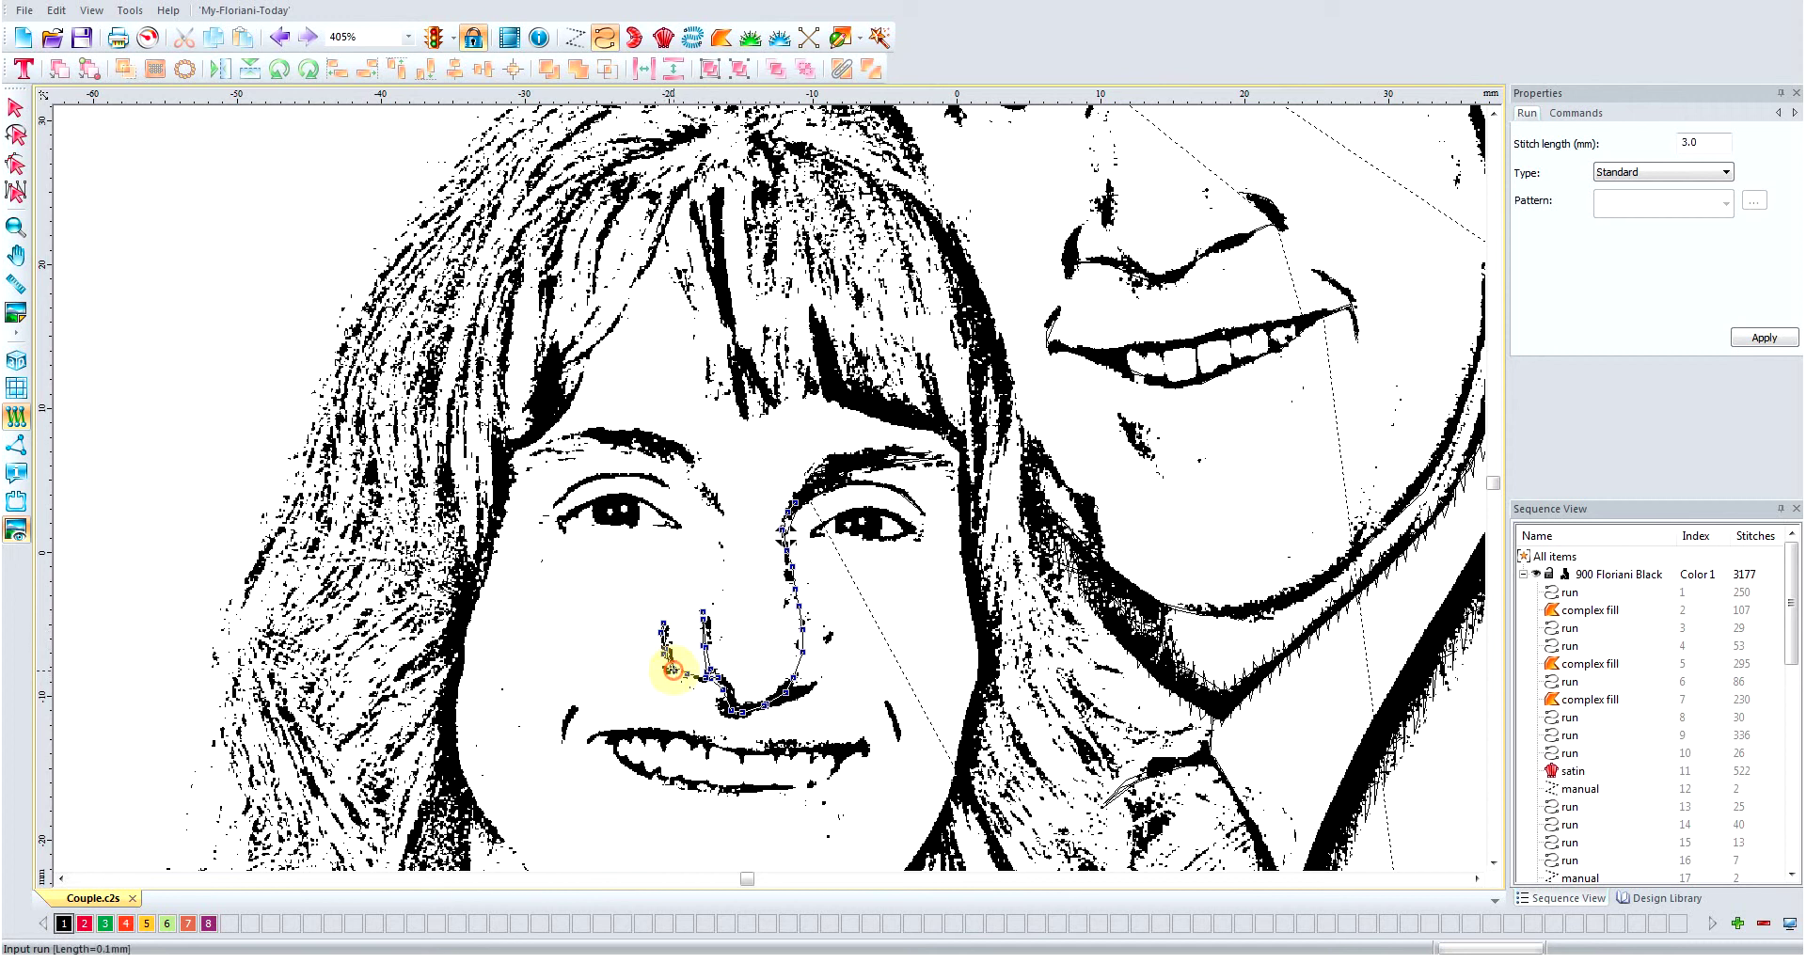
{"action": "left_click", "coordinate": [667, 649]}
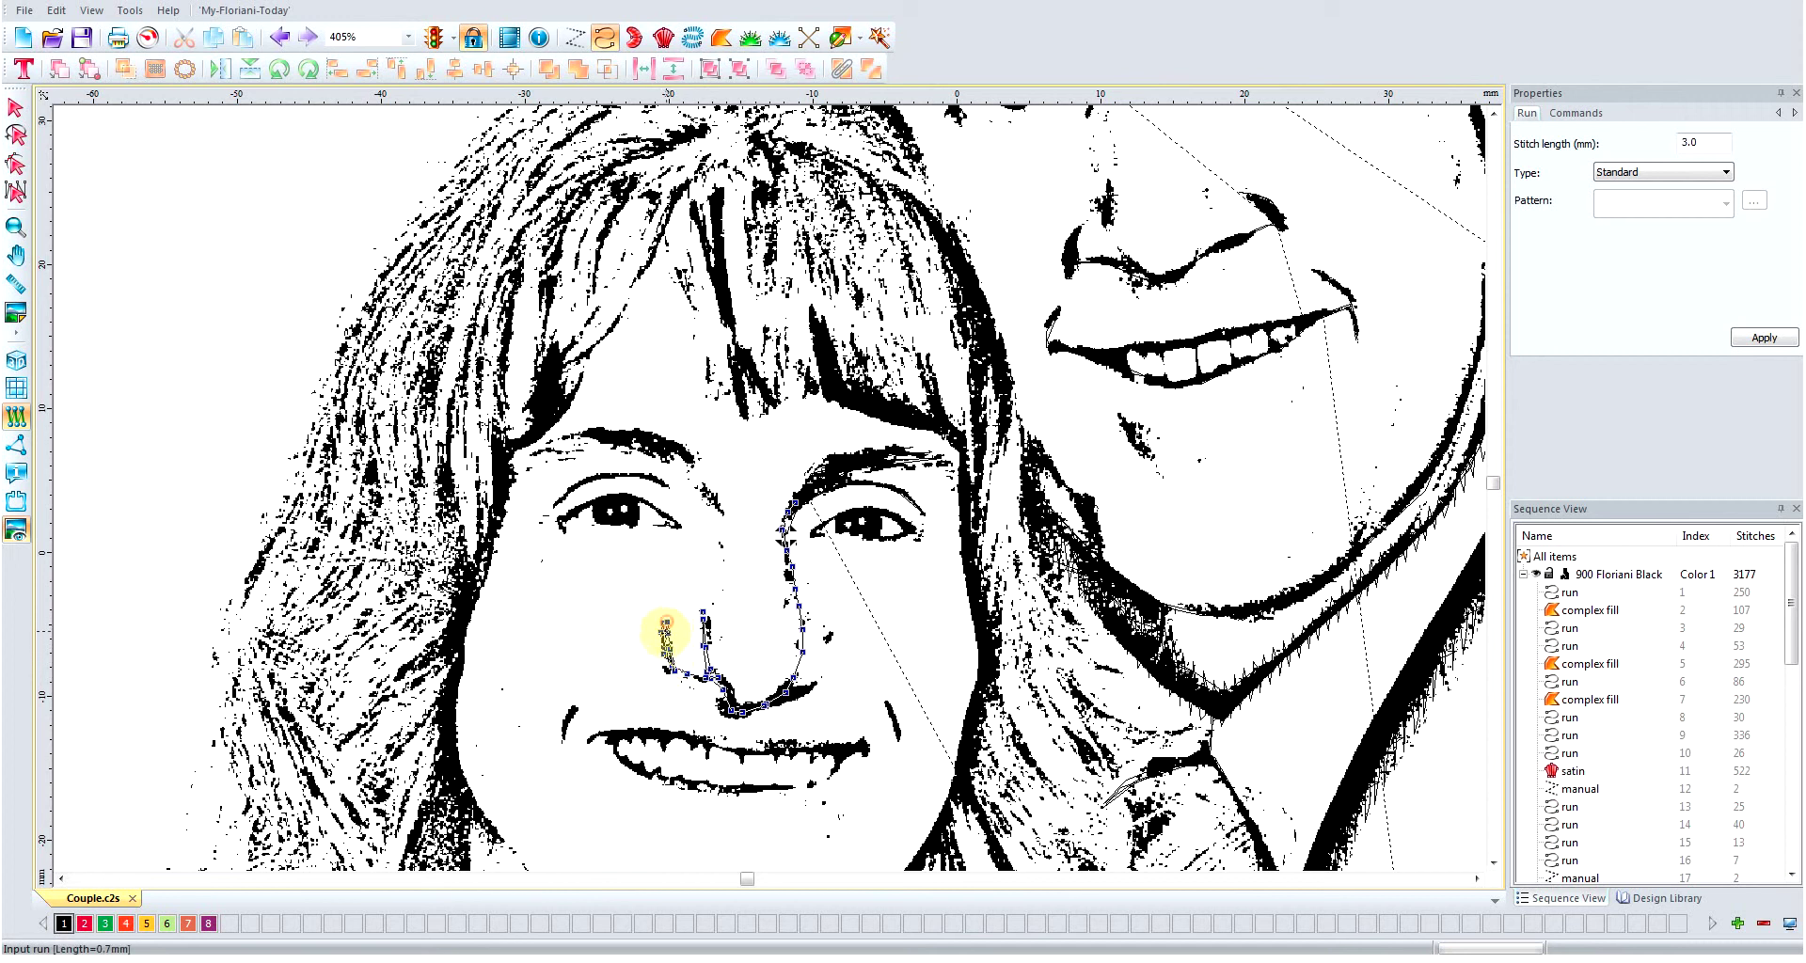
{"action": "left_click", "coordinate": [666, 635]}
{"action": "left_click", "coordinate": [671, 658]}
{"action": "left_click", "coordinate": [682, 671]}
{"action": "left_click", "coordinate": [701, 678]}
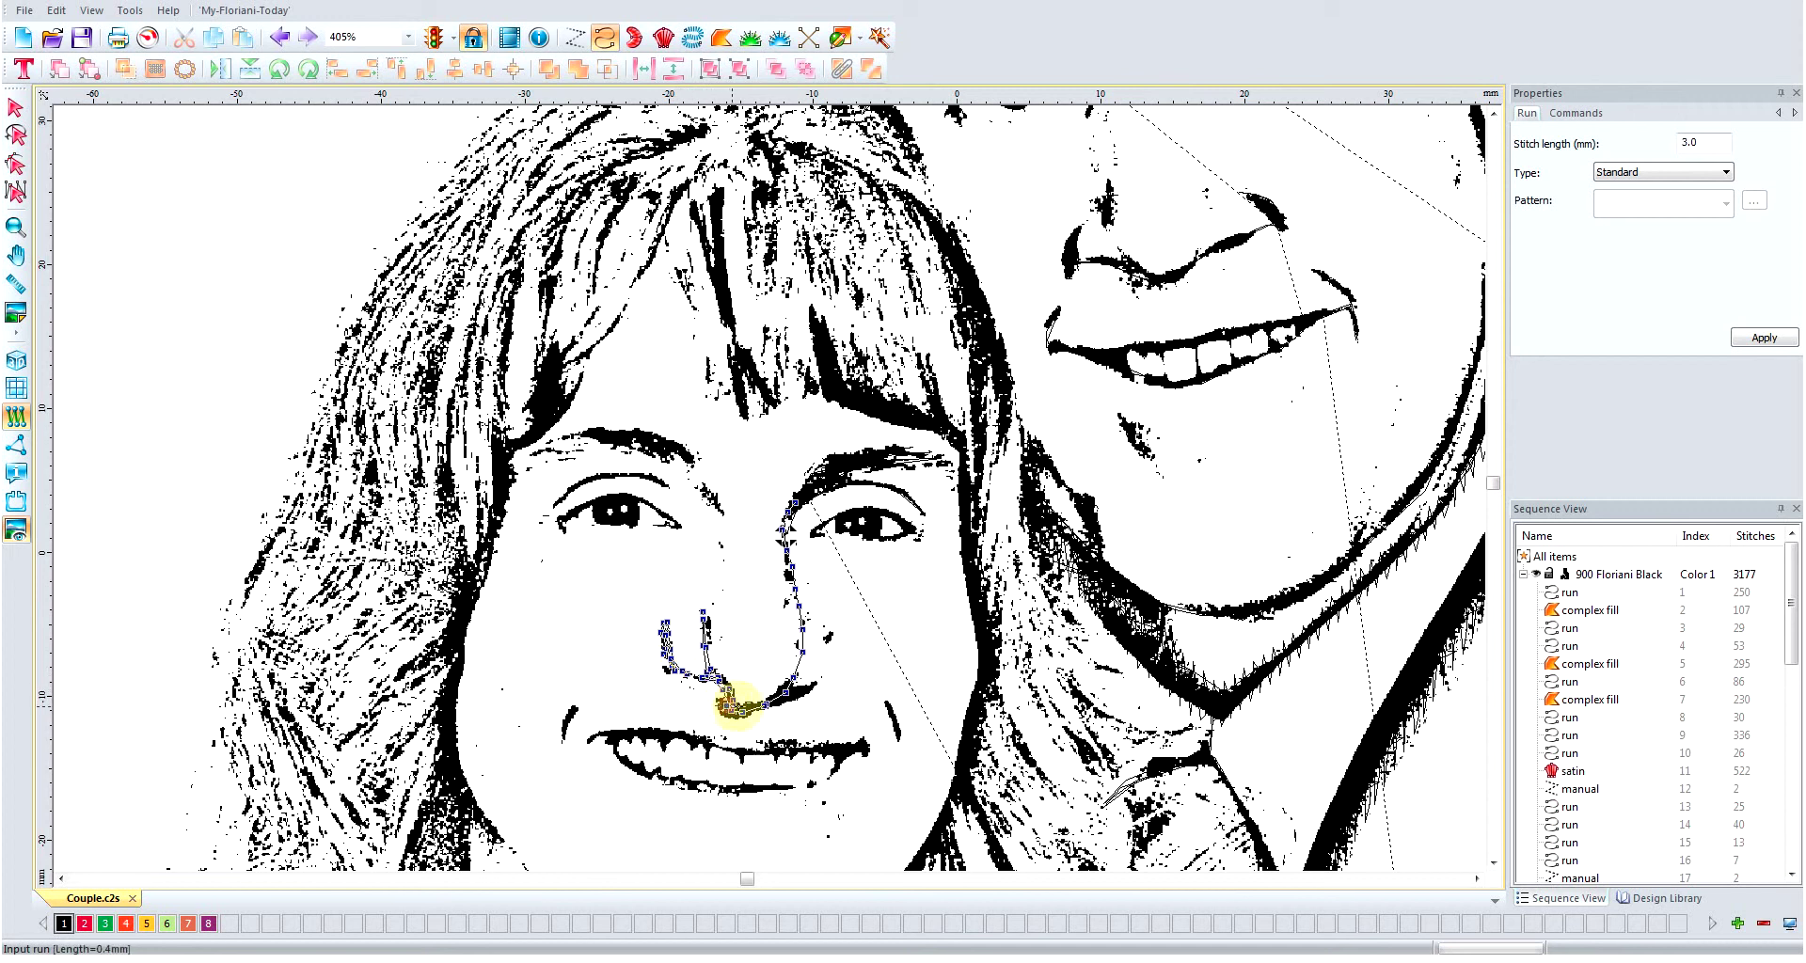
- Thicken the underside of the nose with repeated back-and-forth passes of the run out to the right nostril
{"action": "left_click", "coordinate": [742, 706]}
{"action": "left_click", "coordinate": [753, 704]}
{"action": "left_click", "coordinate": [774, 696]}
{"action": "left_click", "coordinate": [737, 711]}
{"action": "left_click", "coordinate": [752, 707]}
{"action": "left_click", "coordinate": [771, 702]}
{"action": "left_click", "coordinate": [785, 694]}
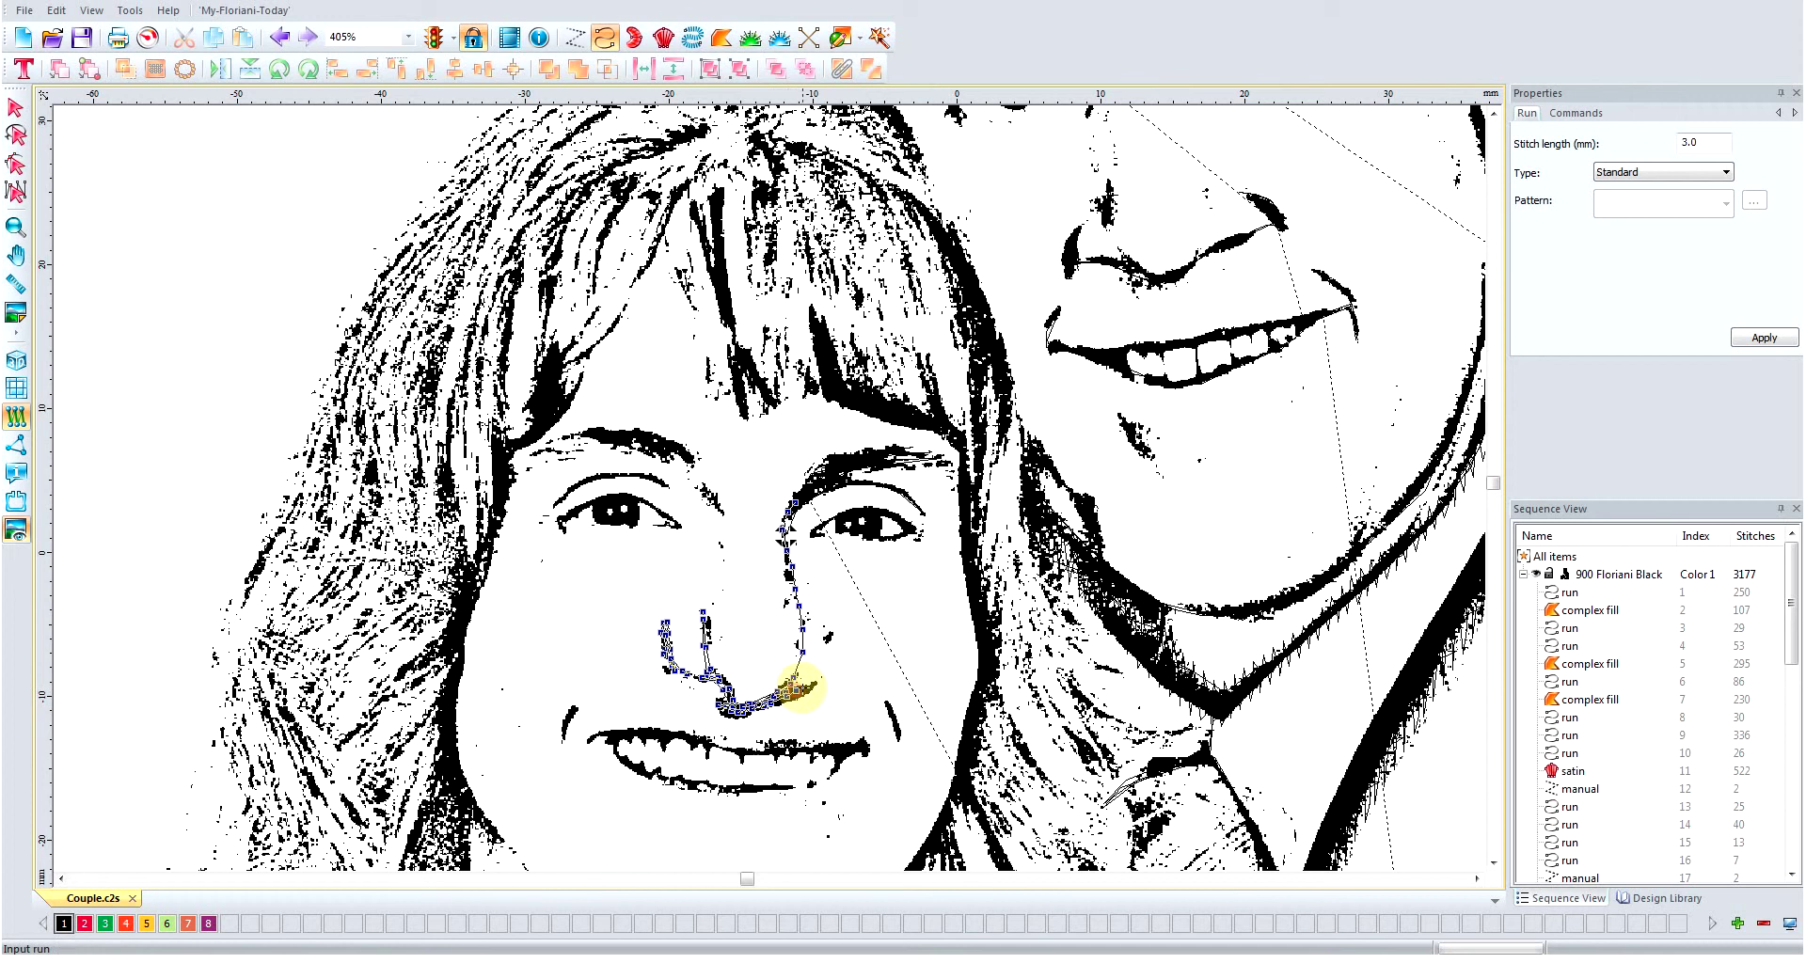
{"action": "left_click", "coordinate": [817, 682]}
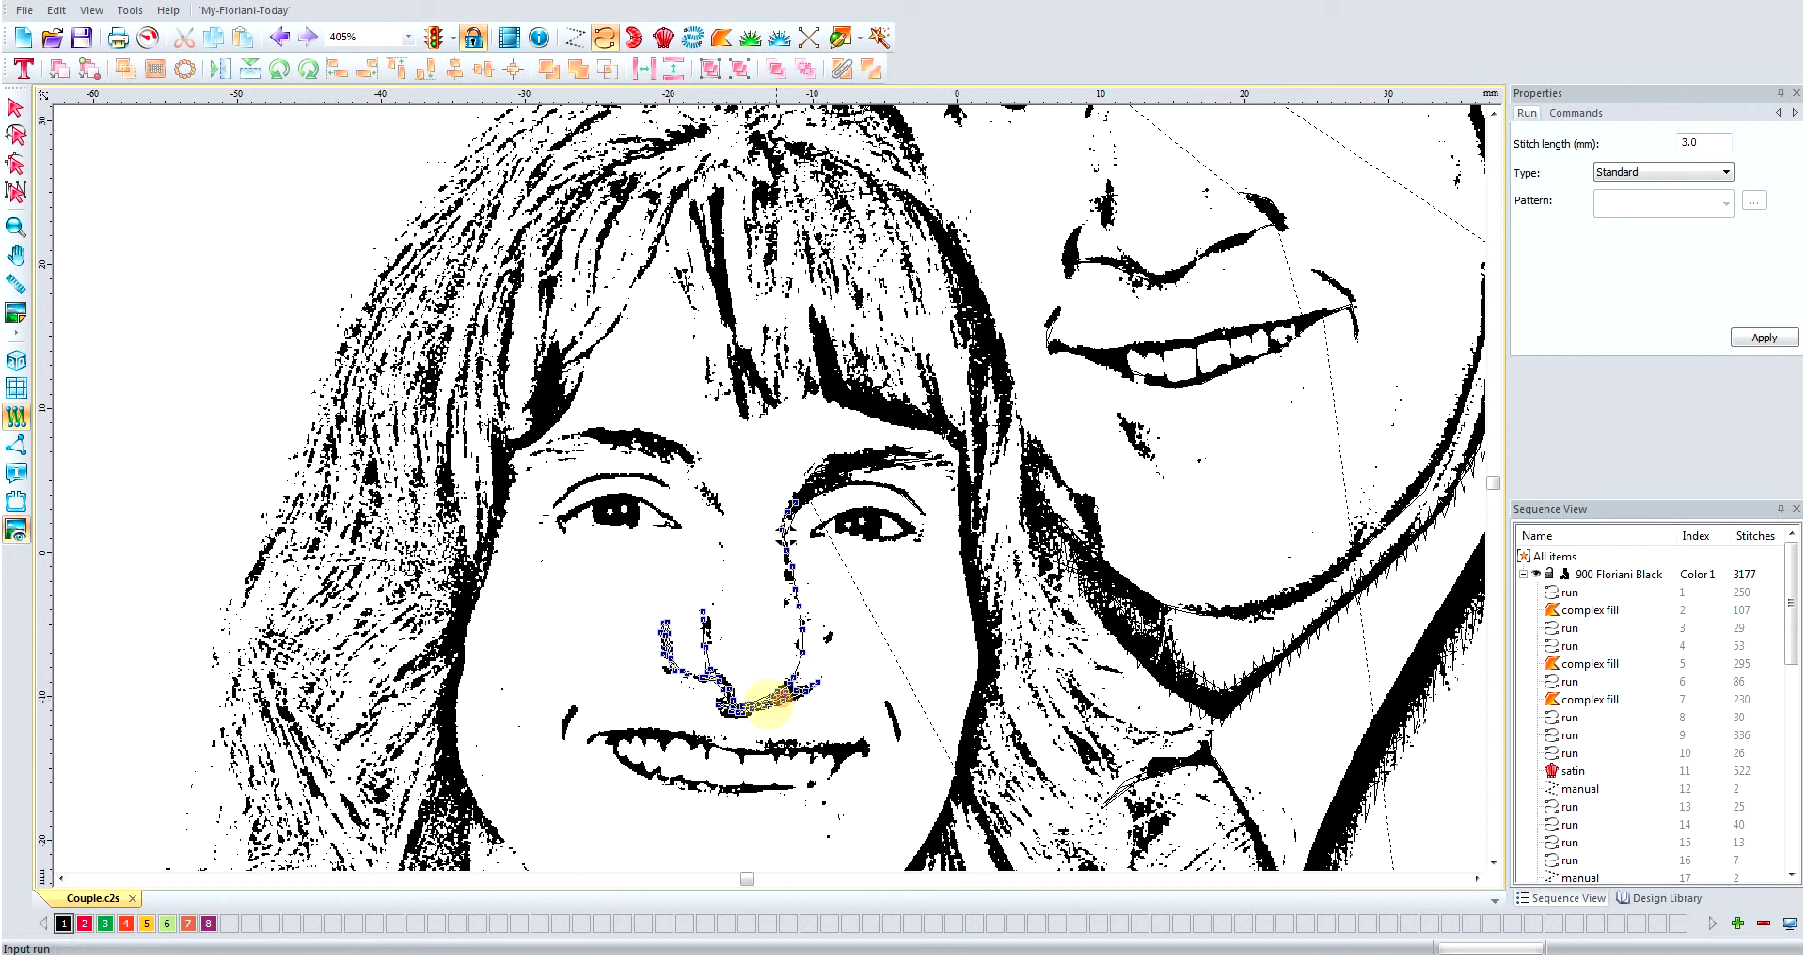
{"action": "left_click", "coordinate": [715, 705]}
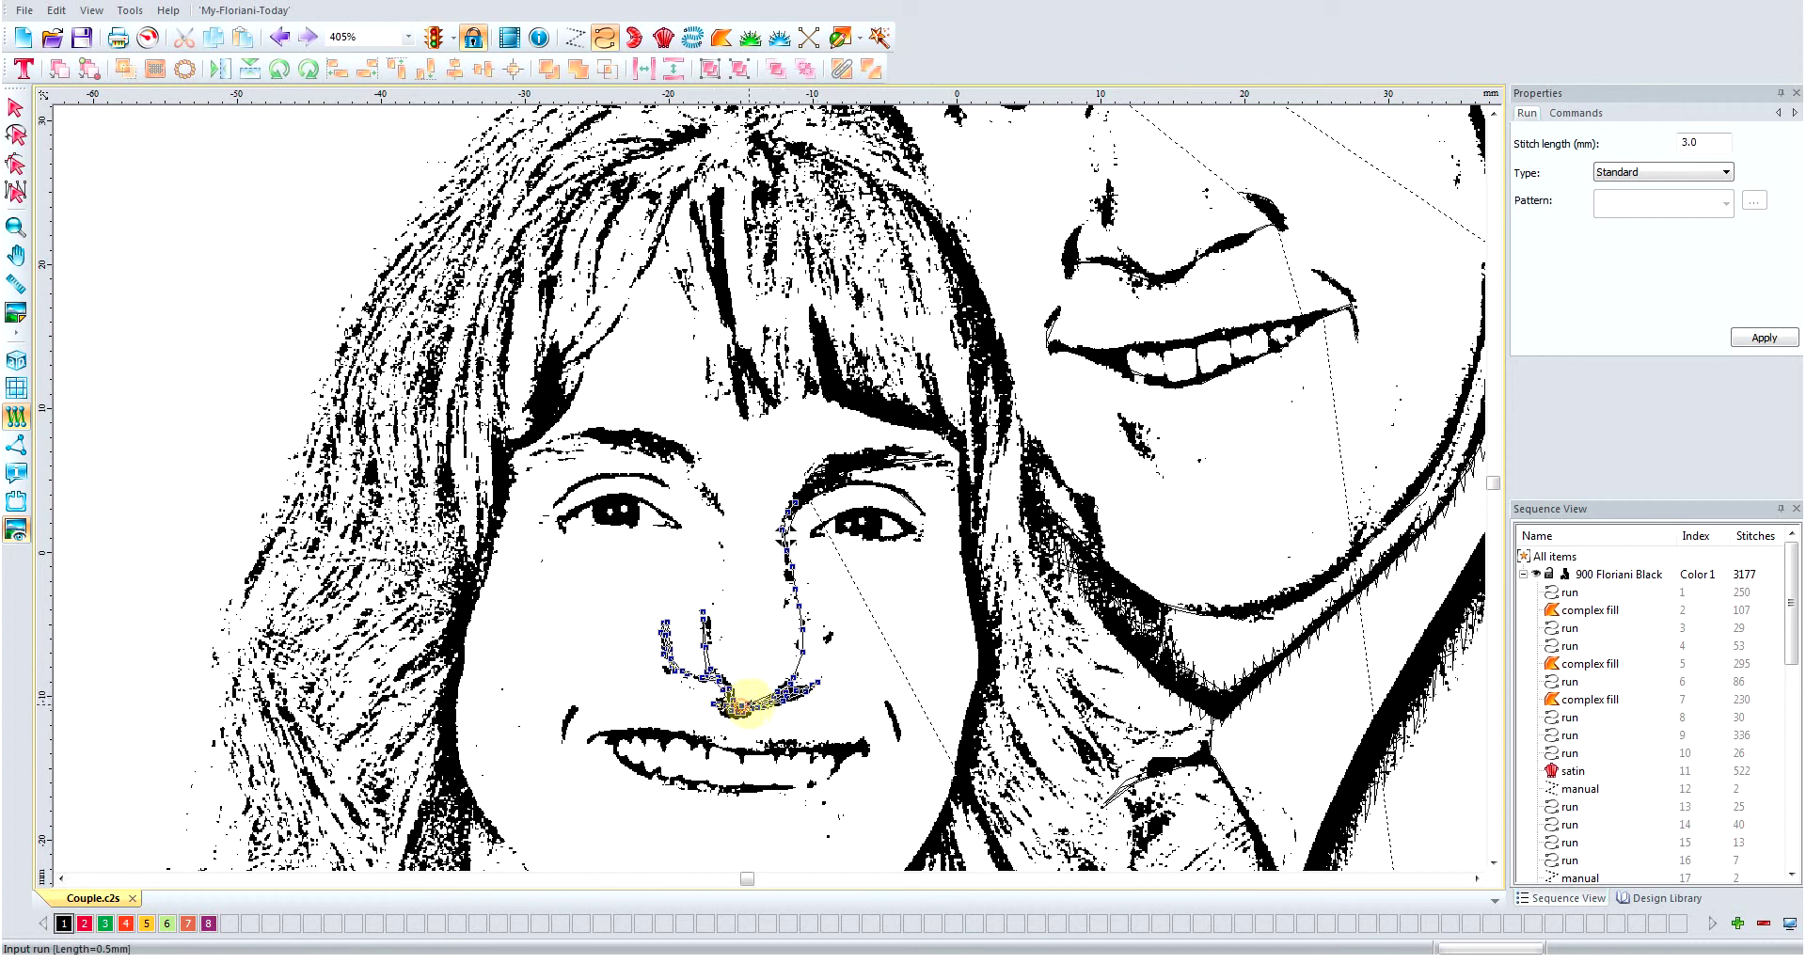
- Retrace the run along the nose's underside and up its right side to the inner eyebrow, finishing the run
{"action": "left_click", "coordinate": [760, 701]}
{"action": "left_click", "coordinate": [786, 686]}
{"action": "left_click", "coordinate": [798, 675]}
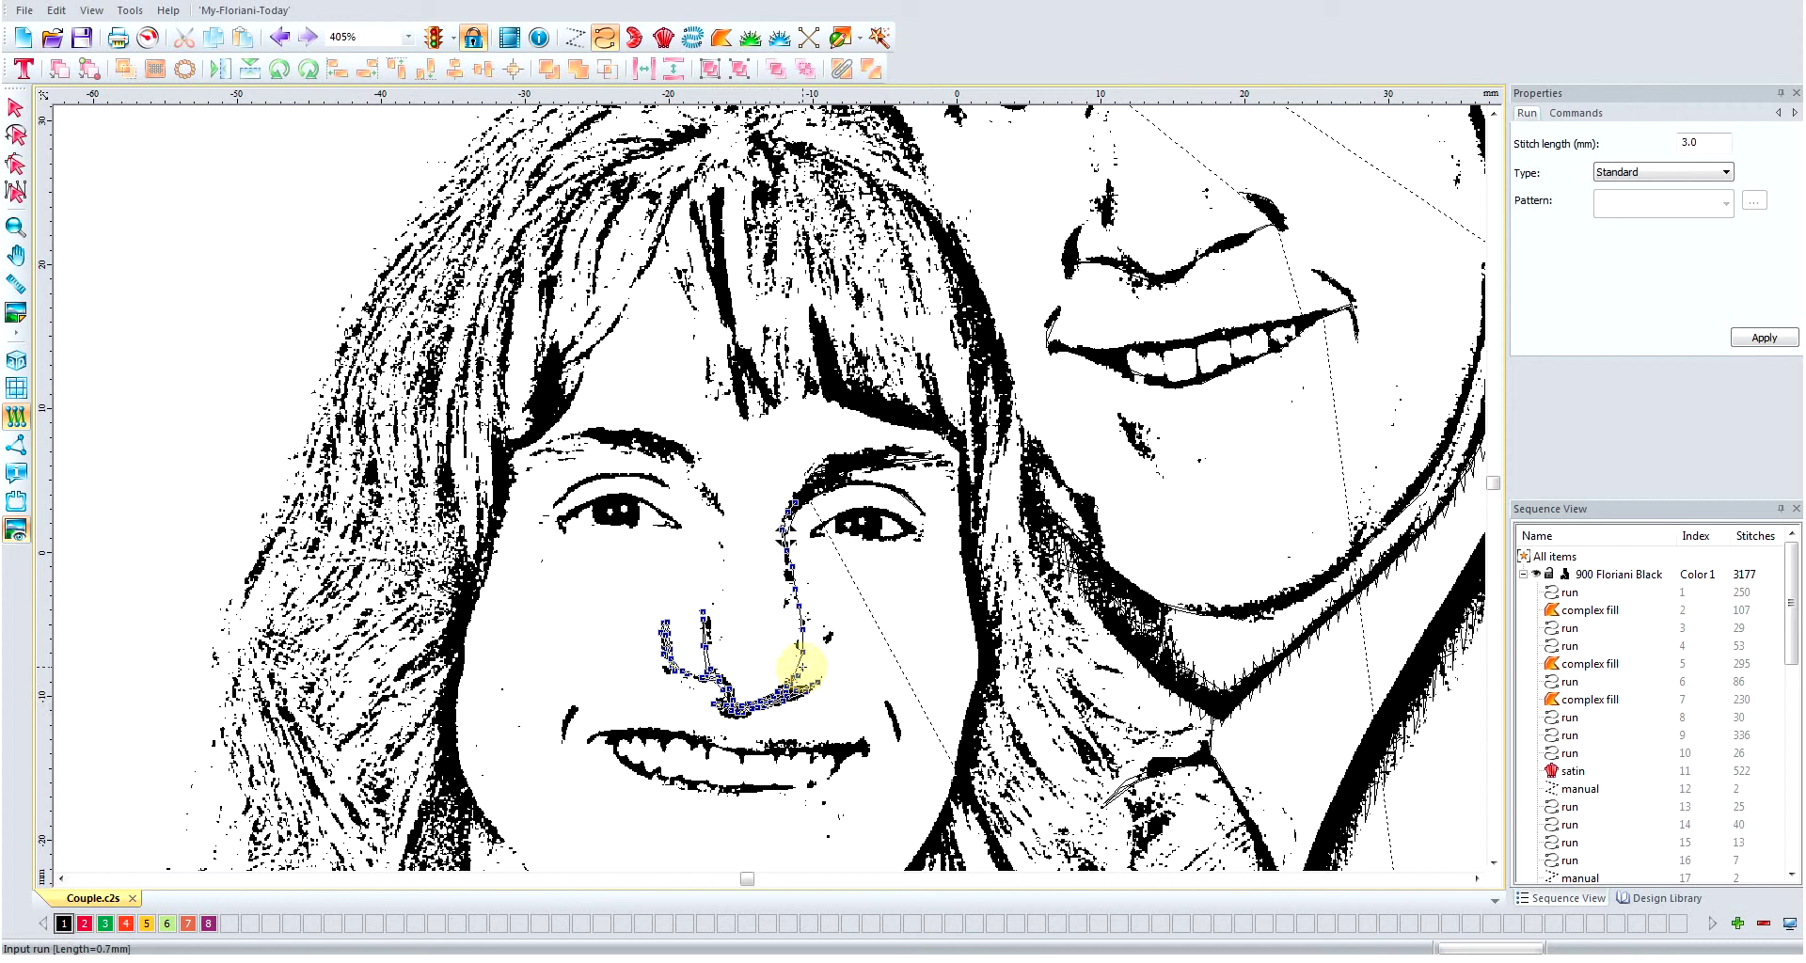
{"action": "left_click", "coordinate": [805, 650]}
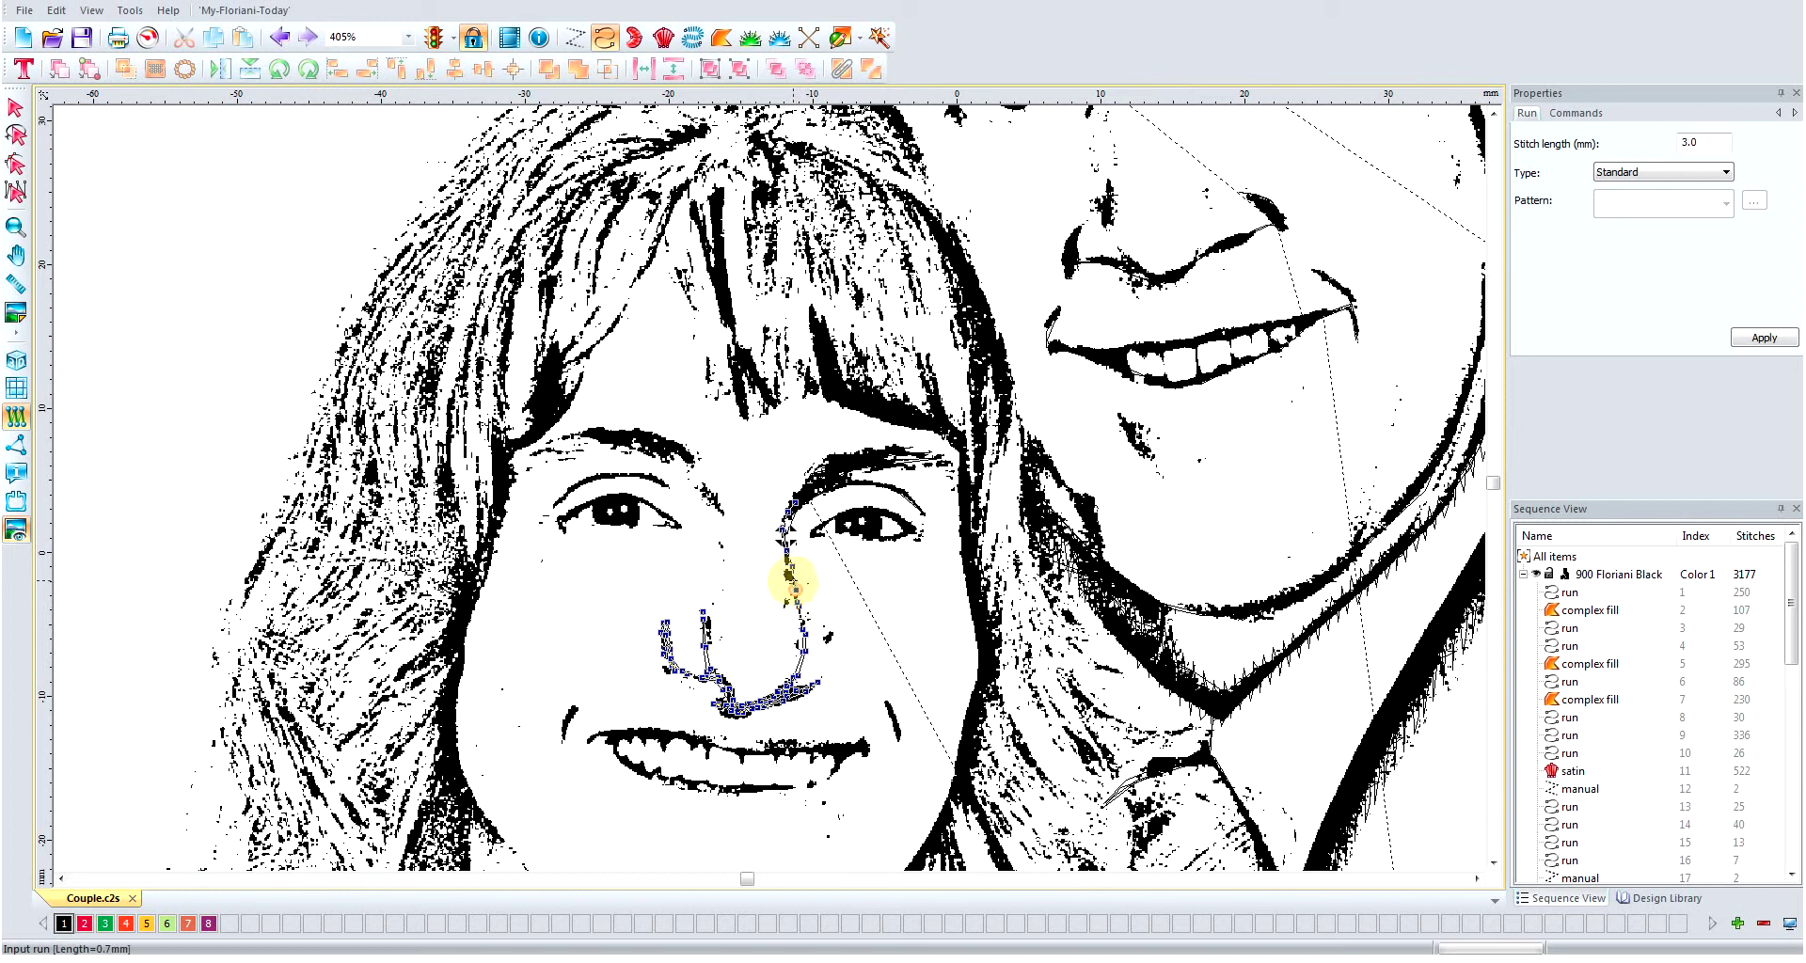
{"action": "left_click", "coordinate": [786, 558]}
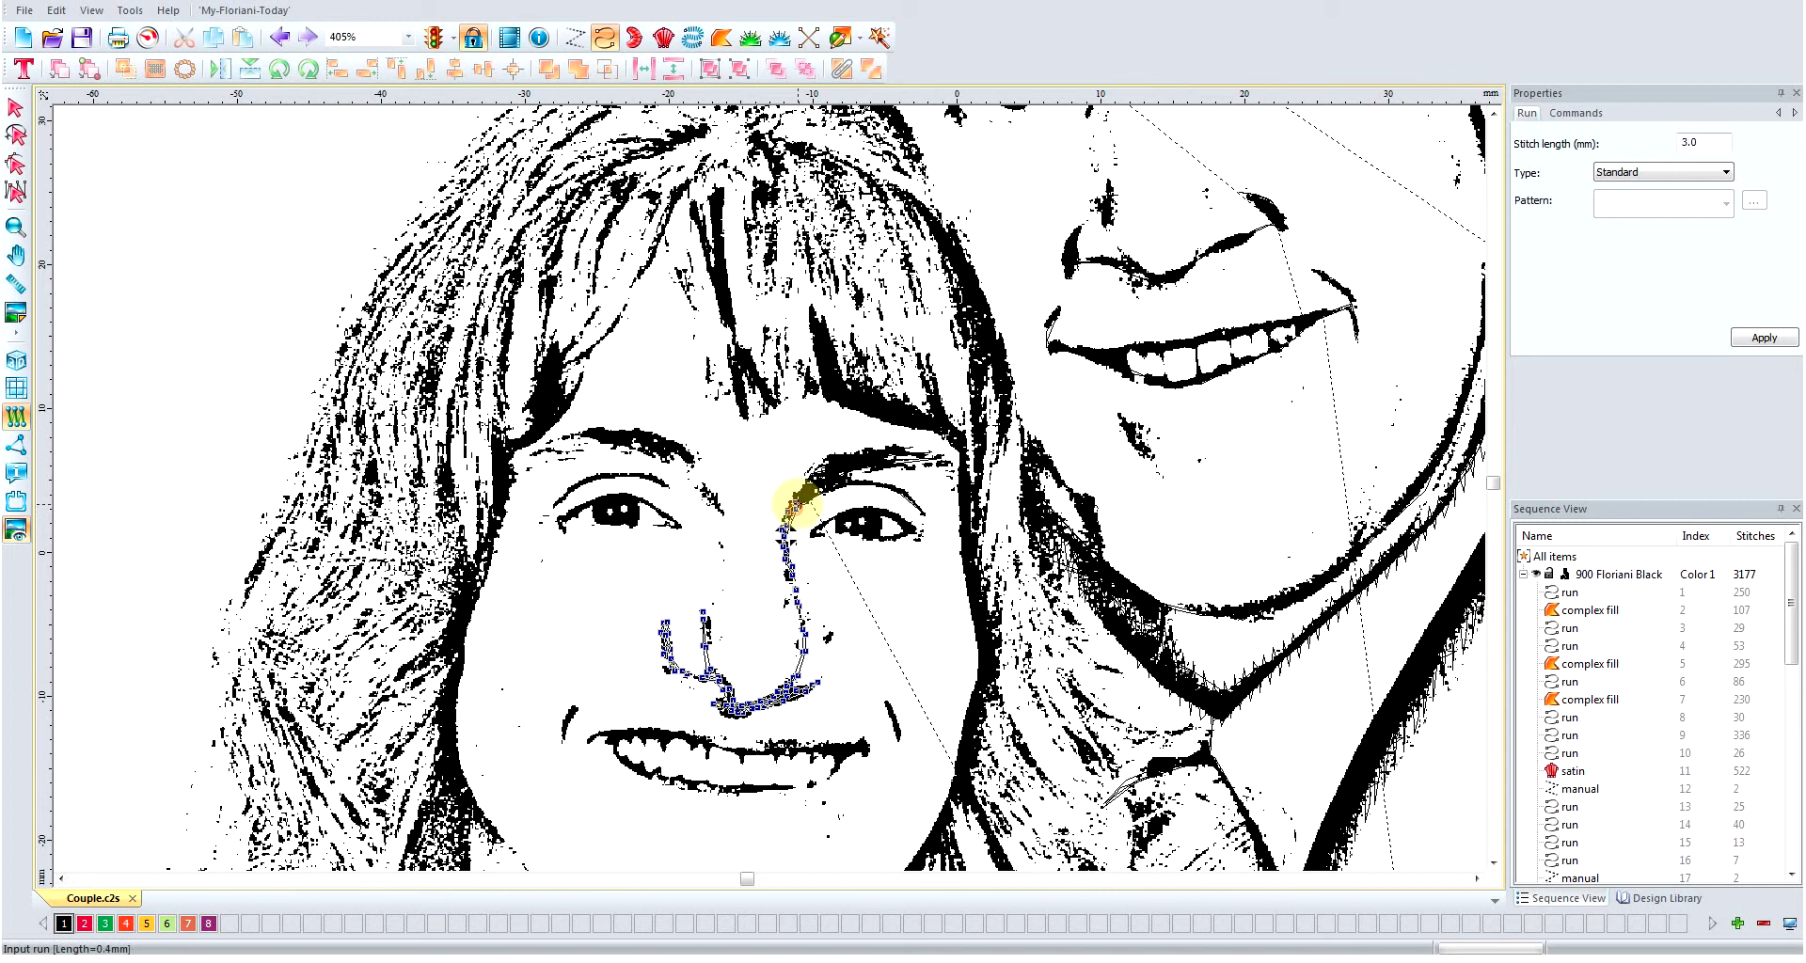
{"action": "left_click", "coordinate": [800, 501]}
{"action": "key", "text": "Return"}
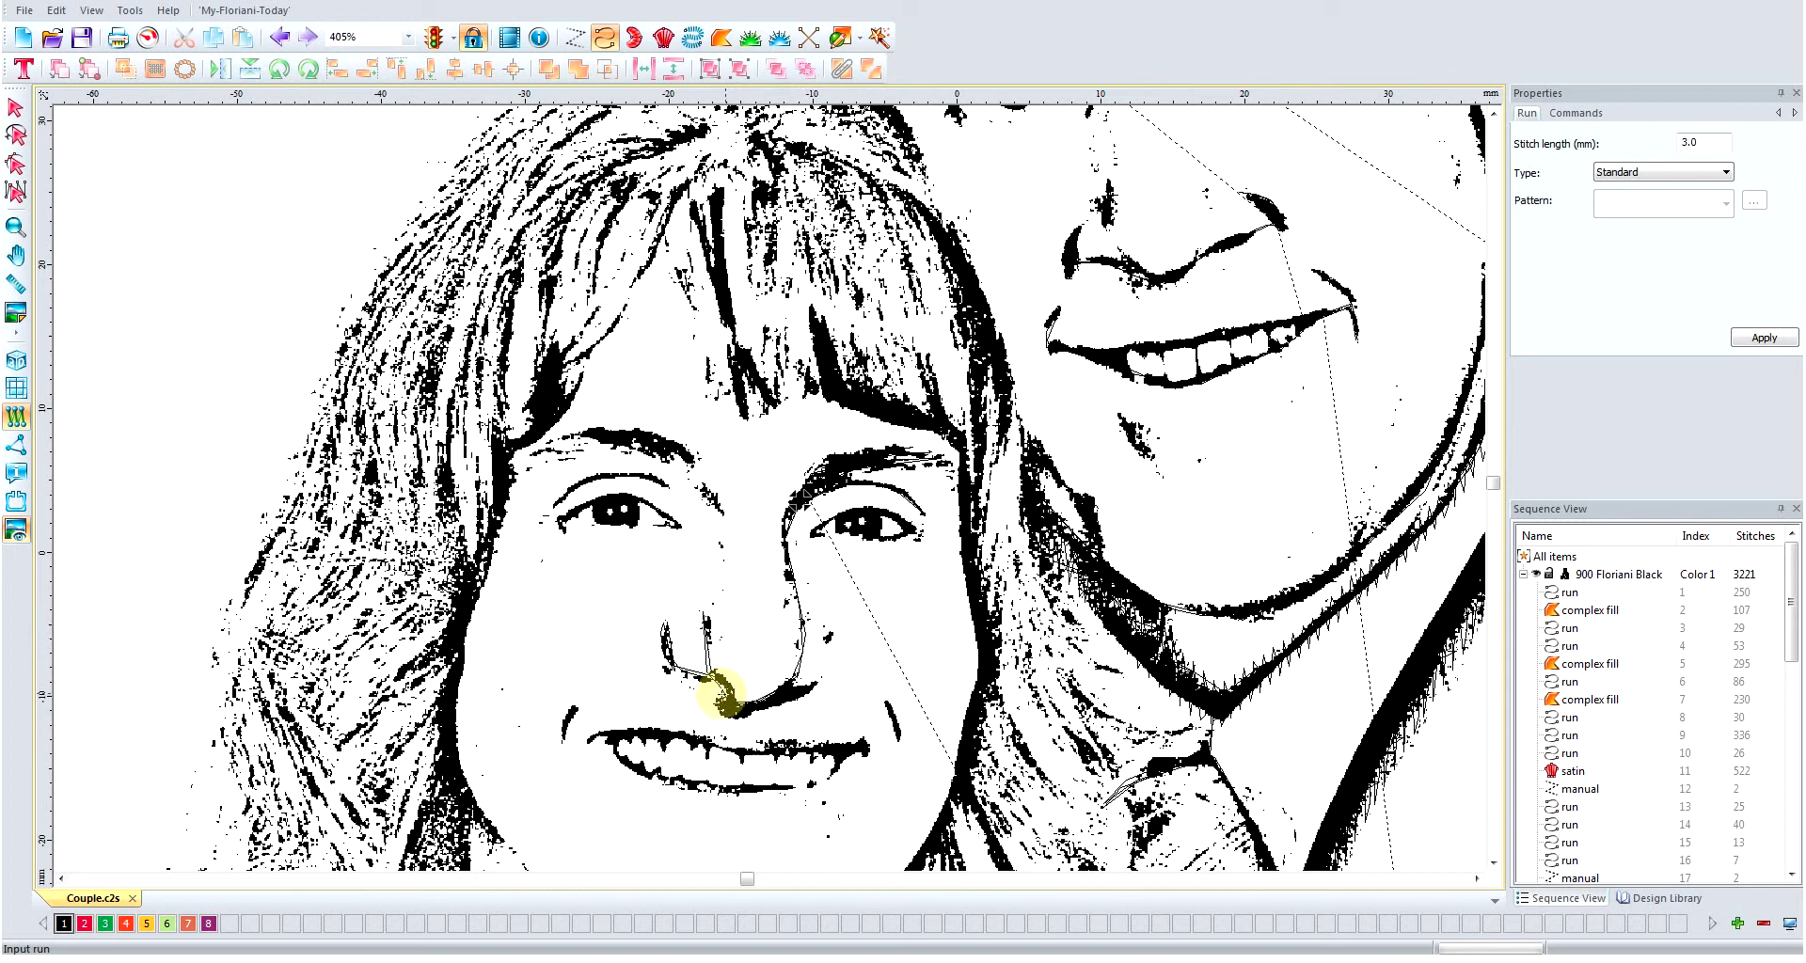
- Check the finished nose lines with the backdrop hidden and shown at 202% zoom
{"action": "scroll", "coordinate": [804, 642], "scroll_direction": "down", "scroll_amount": 1}
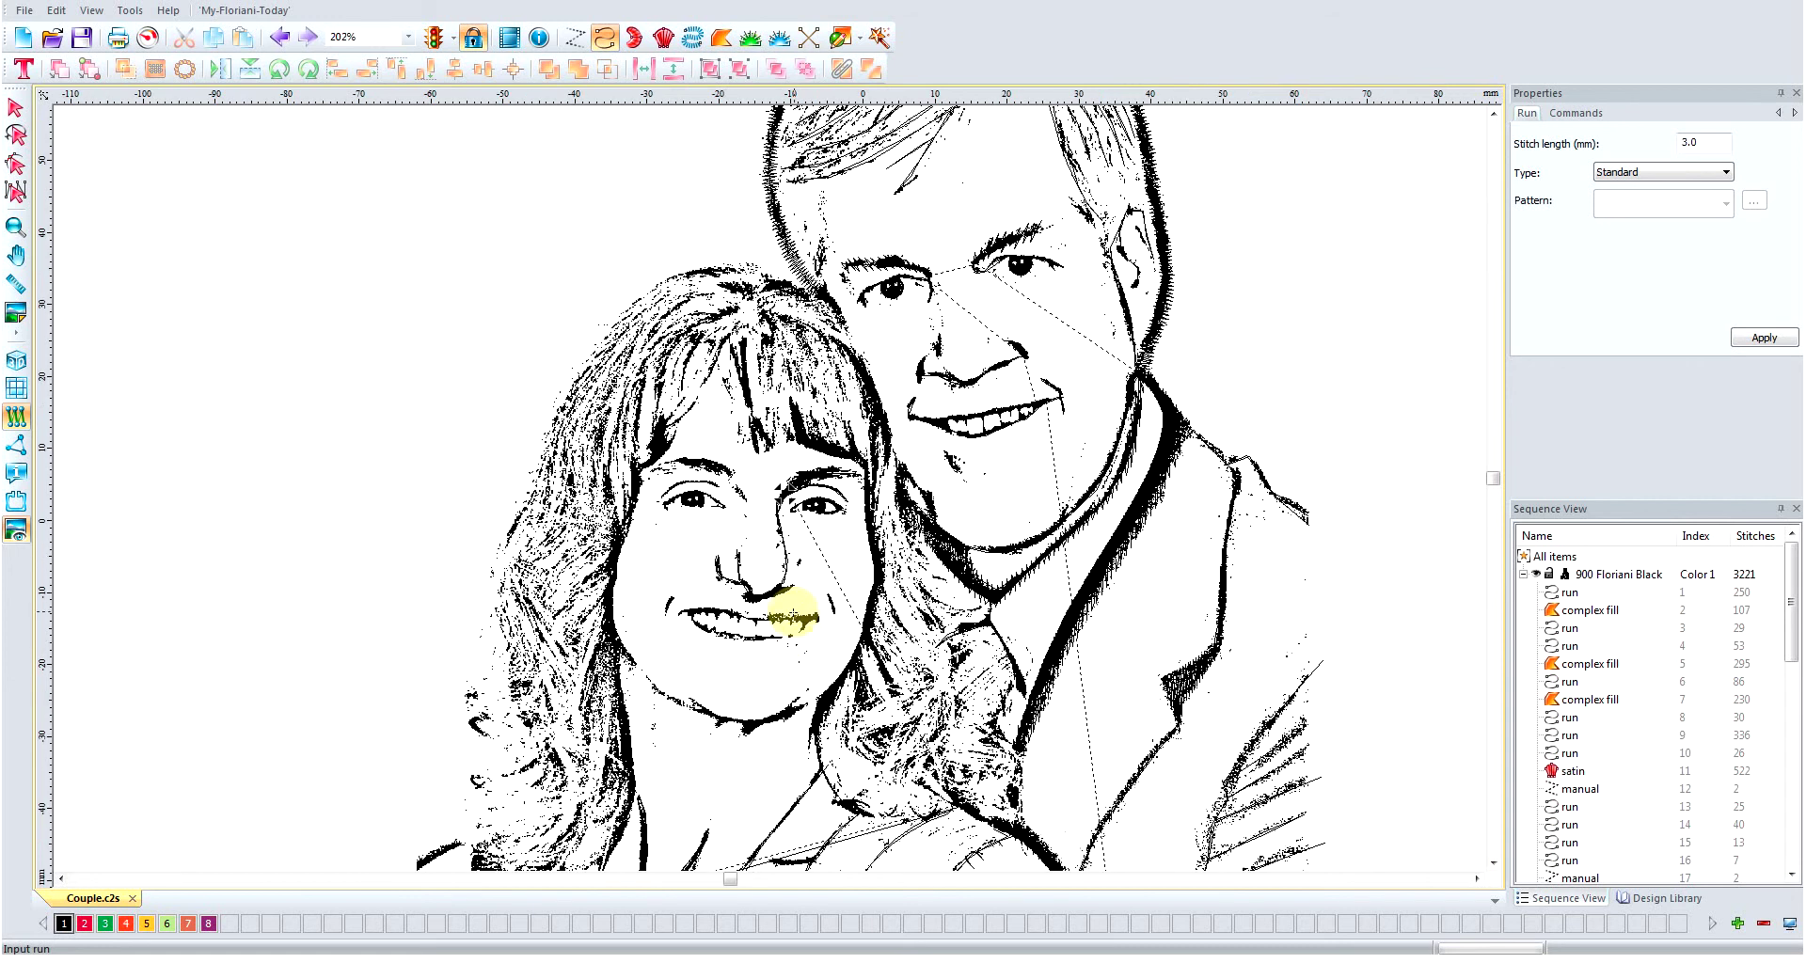
{"action": "key", "text": "b"}
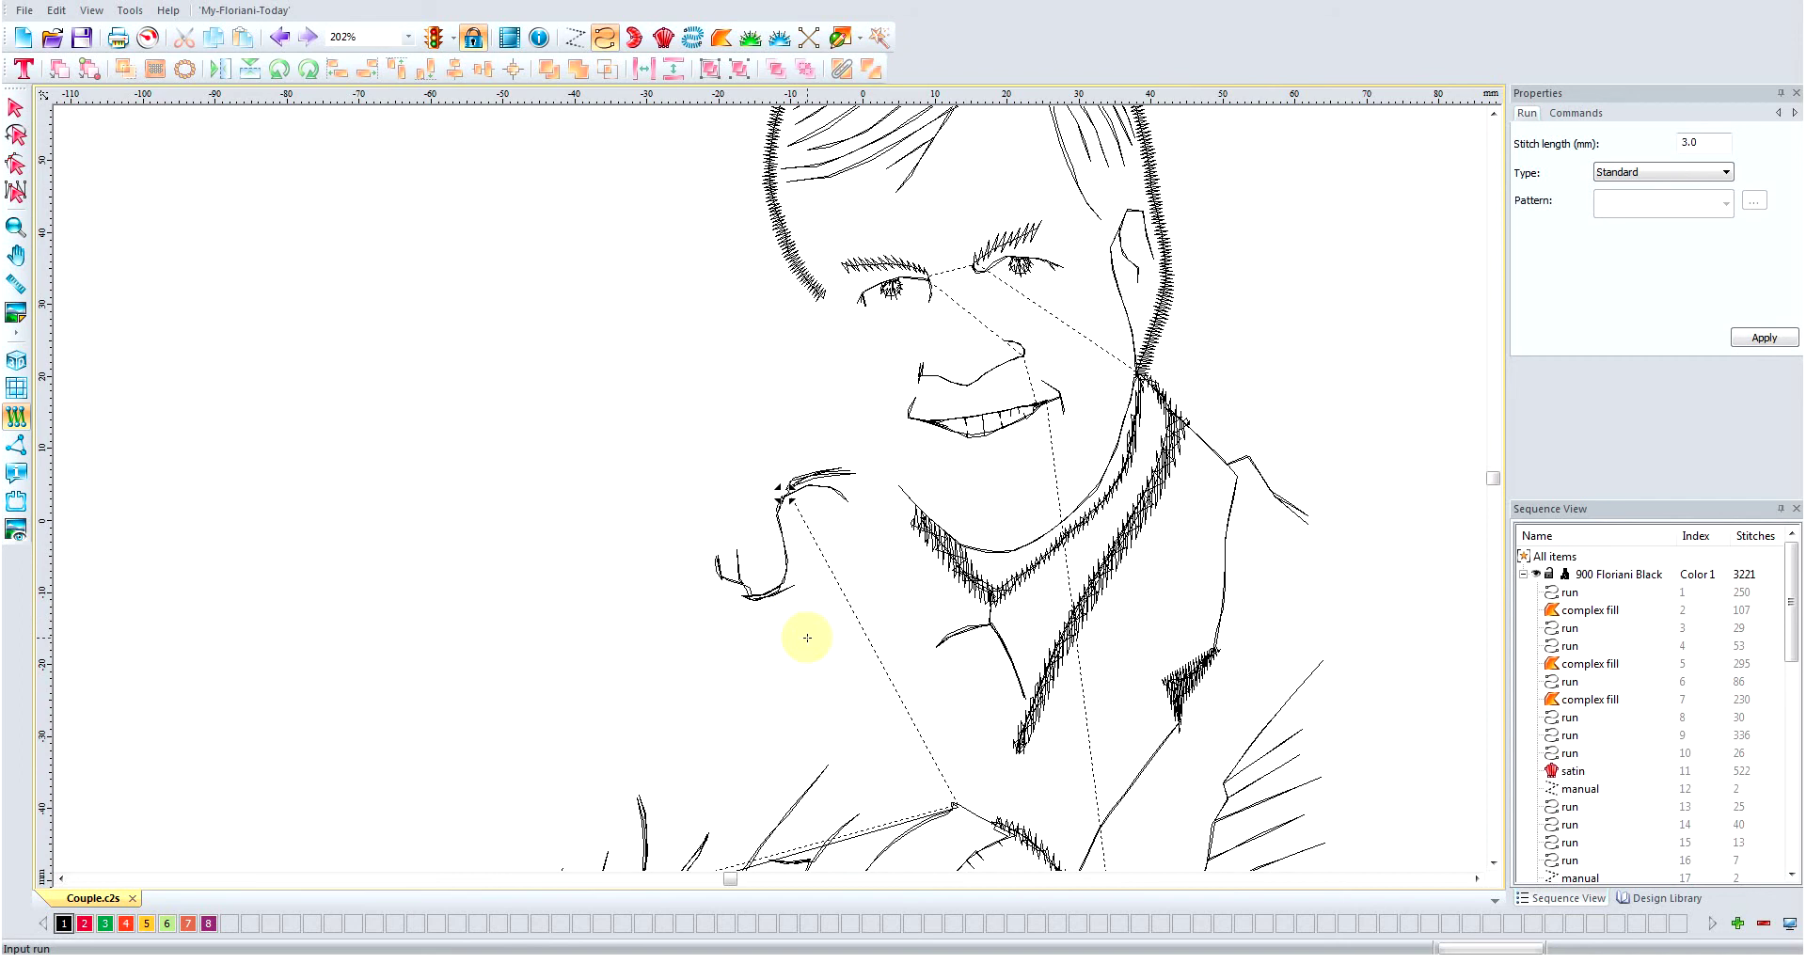
{"action": "key", "text": "ctrl+b"}
{"action": "key", "text": "ctrl+b"}
{"action": "key", "text": "ctrl+b"}
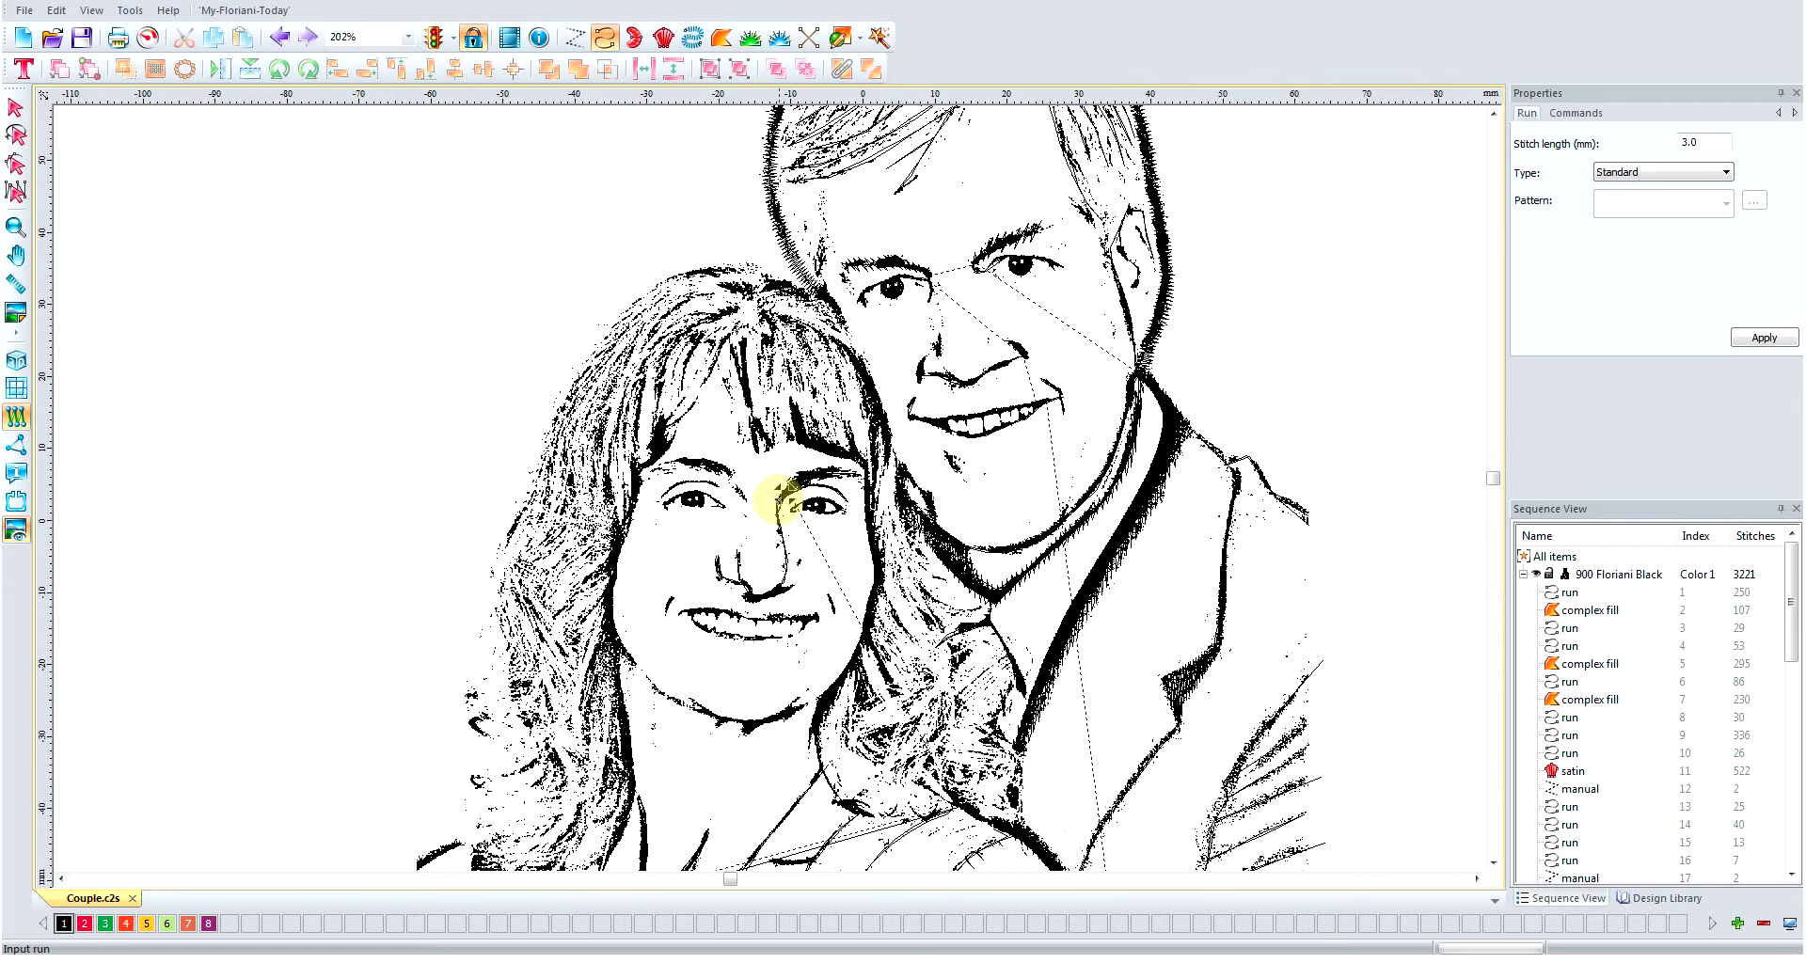
{"action": "scroll", "coordinate": [777, 501], "scroll_direction": "up", "scroll_amount": 1}
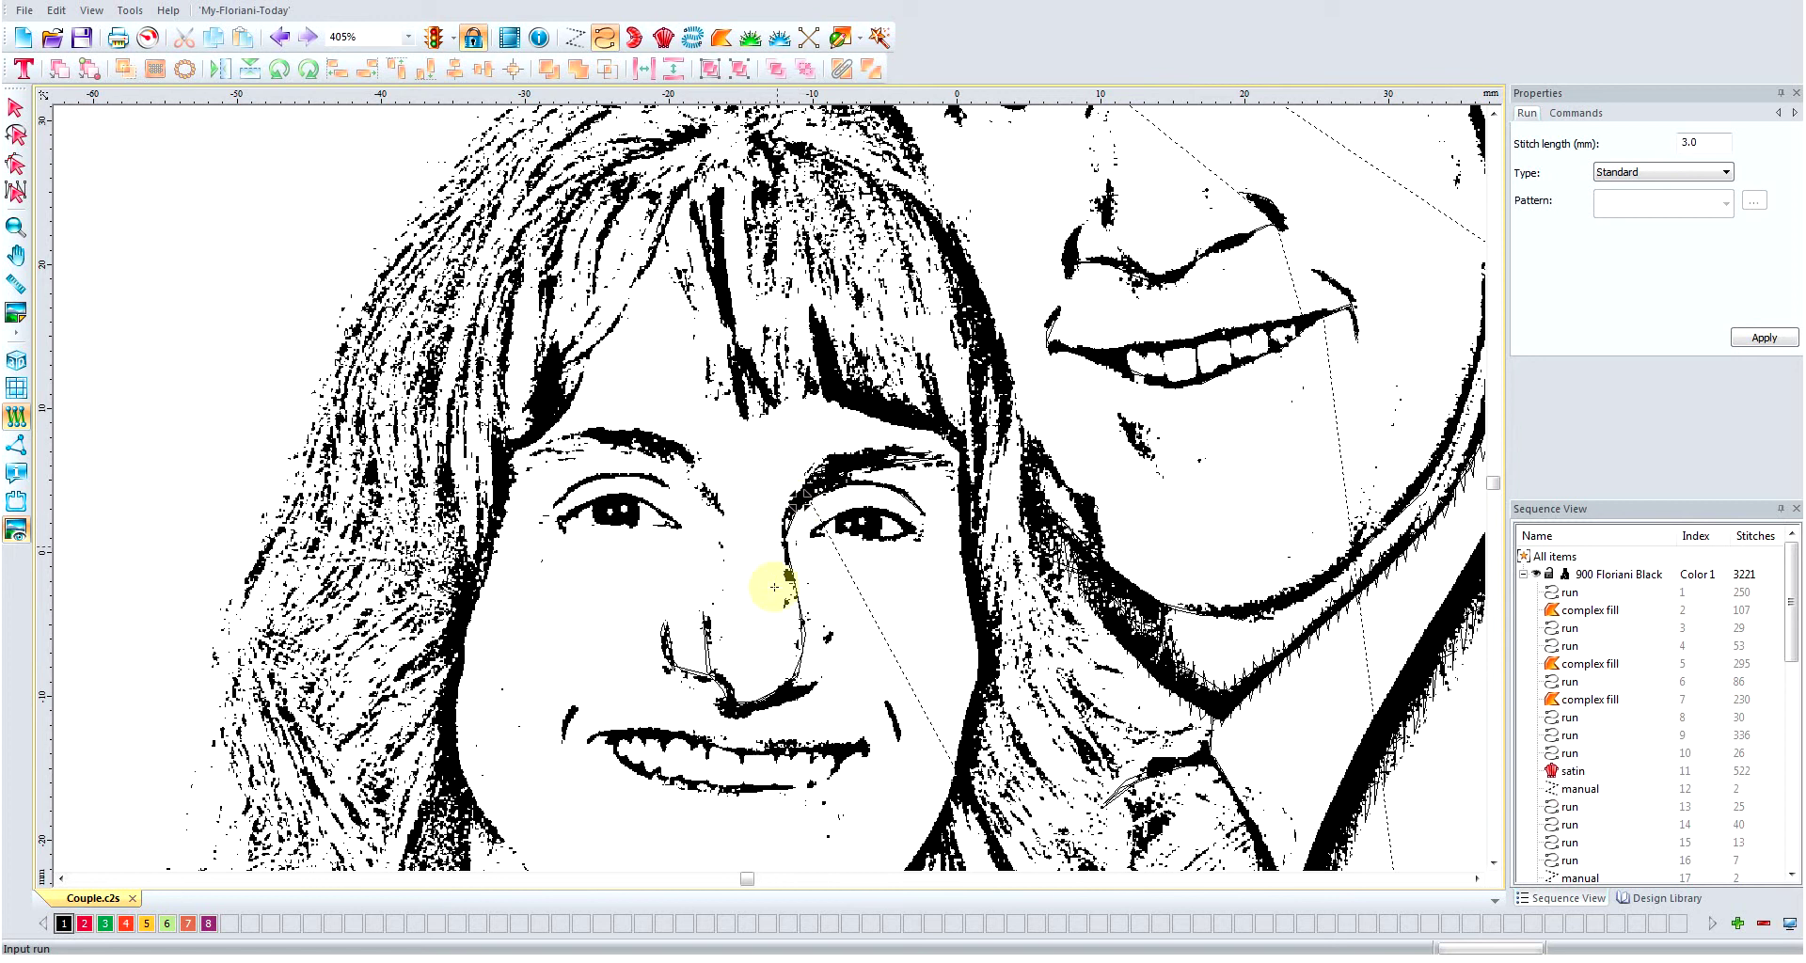
- Turn on the 3D stitch view and add a manual stitch across the nose bridge from the right eyebrow's inner end to the left's
{"action": "left_click", "coordinate": [16, 361]}
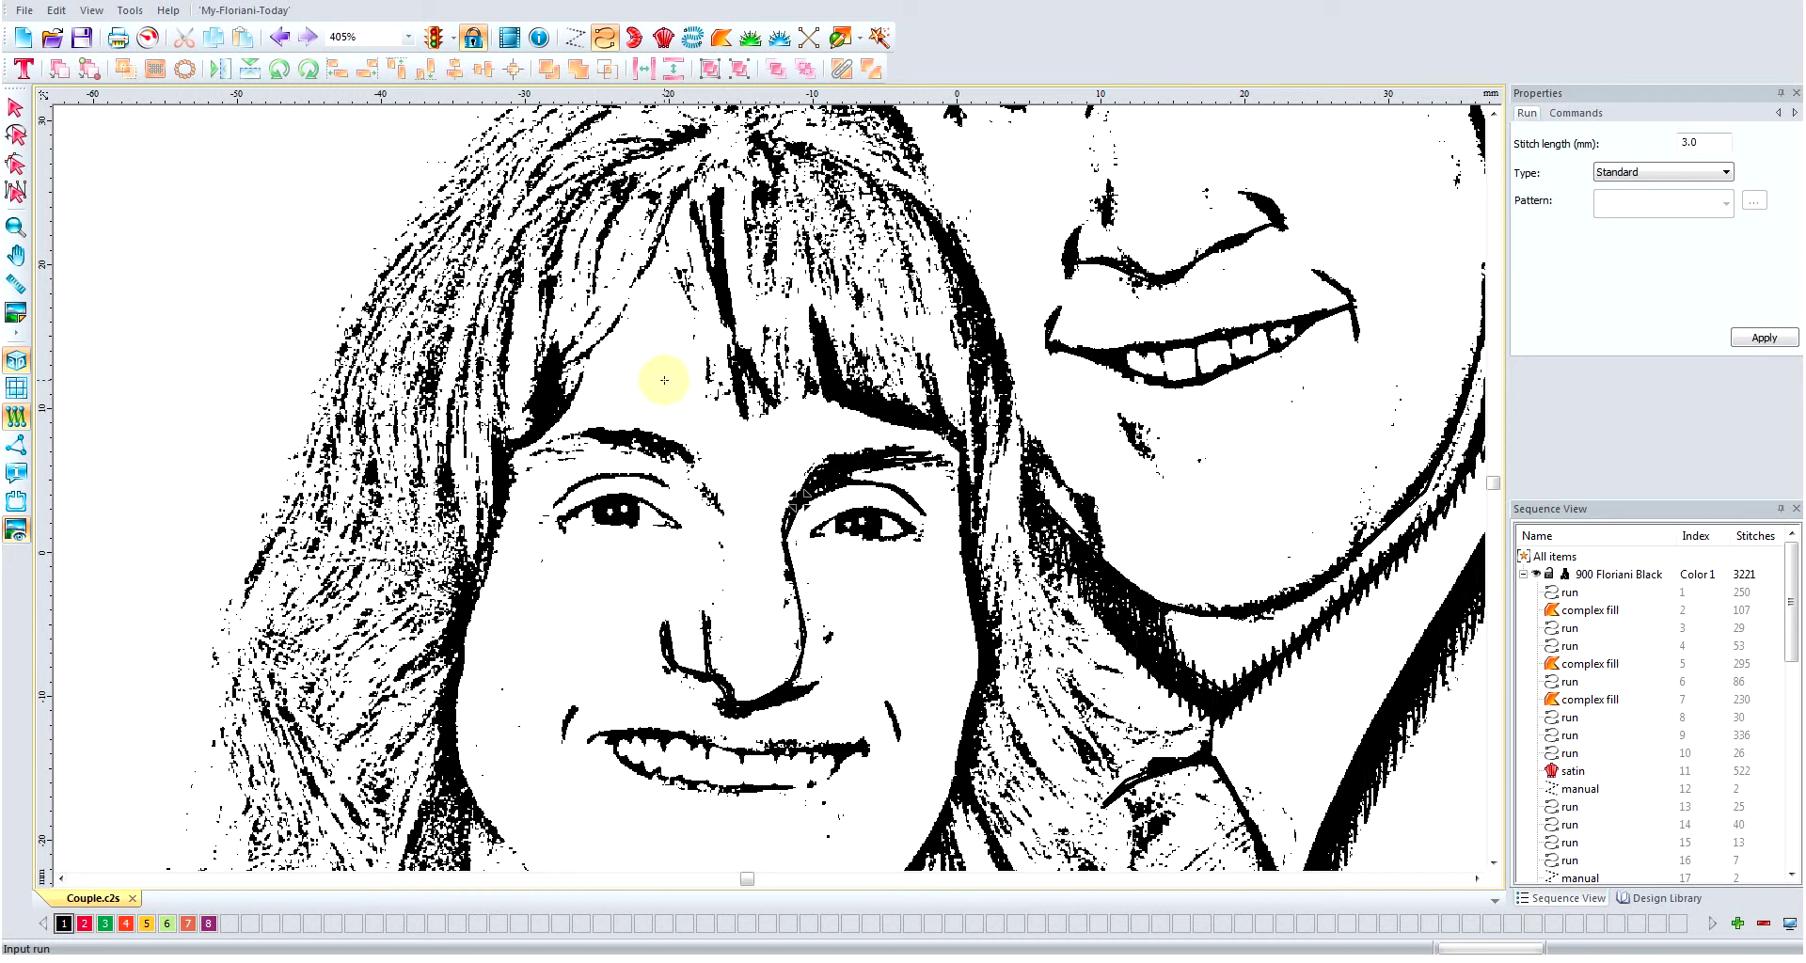
{"action": "left_click", "coordinate": [576, 40]}
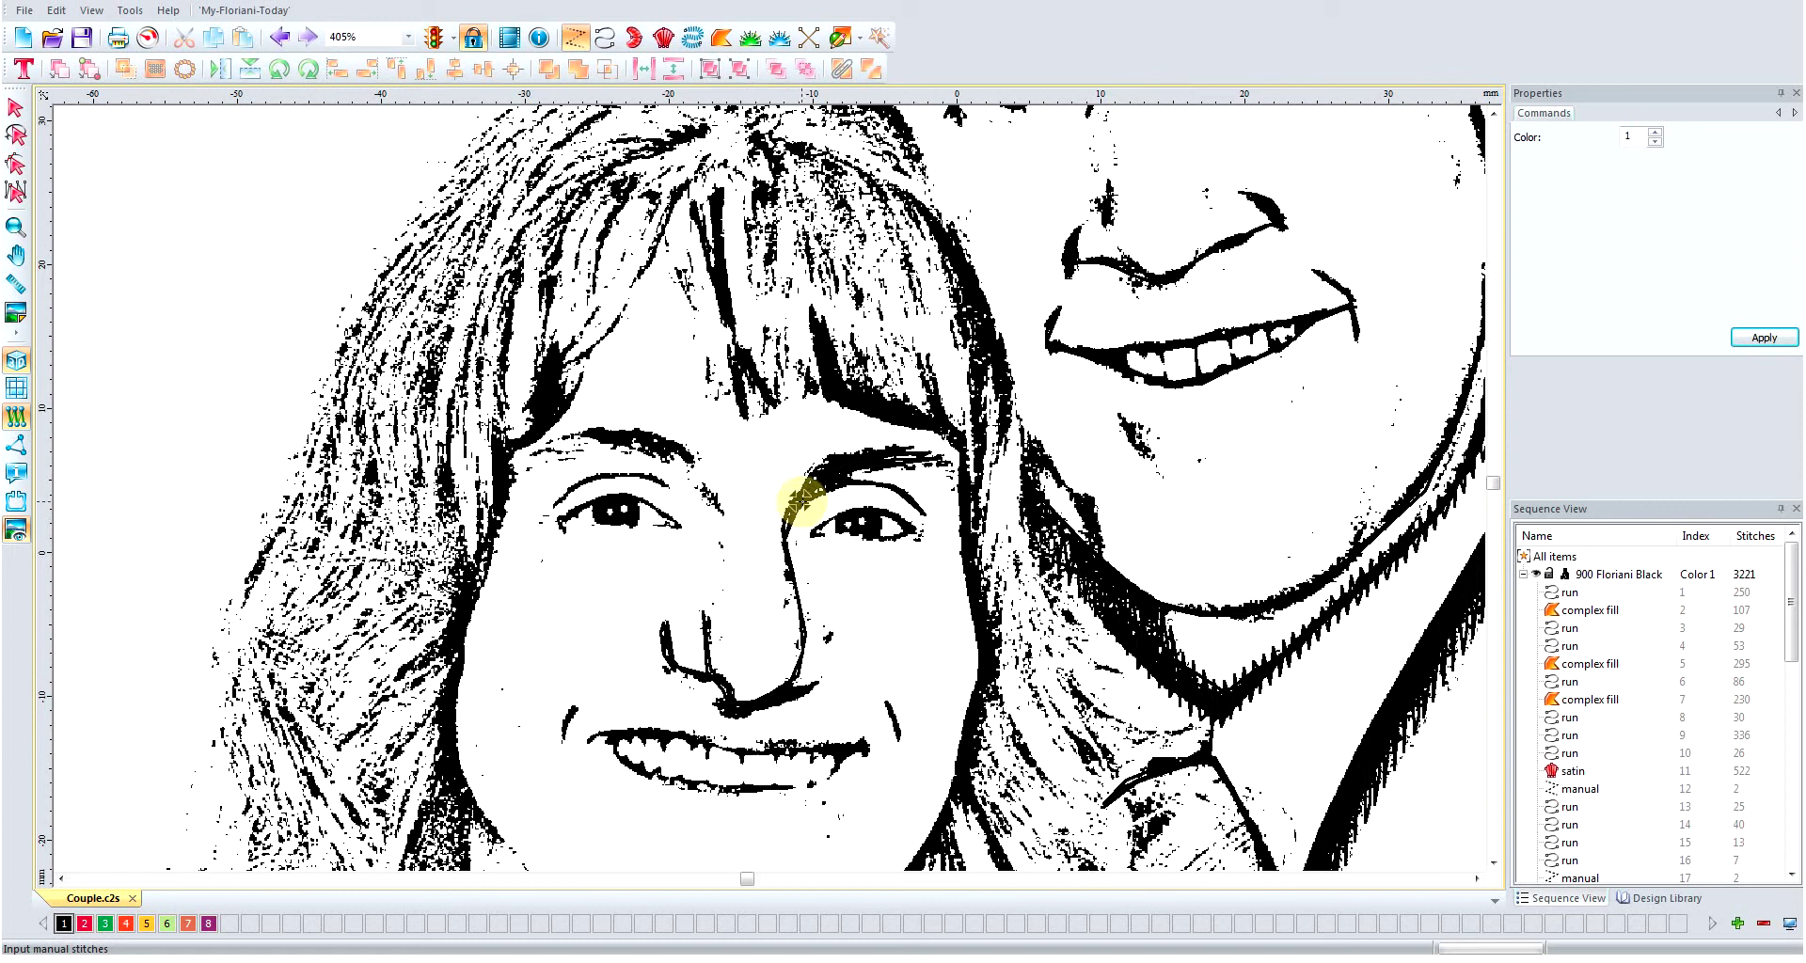
{"action": "left_click", "coordinate": [801, 502]}
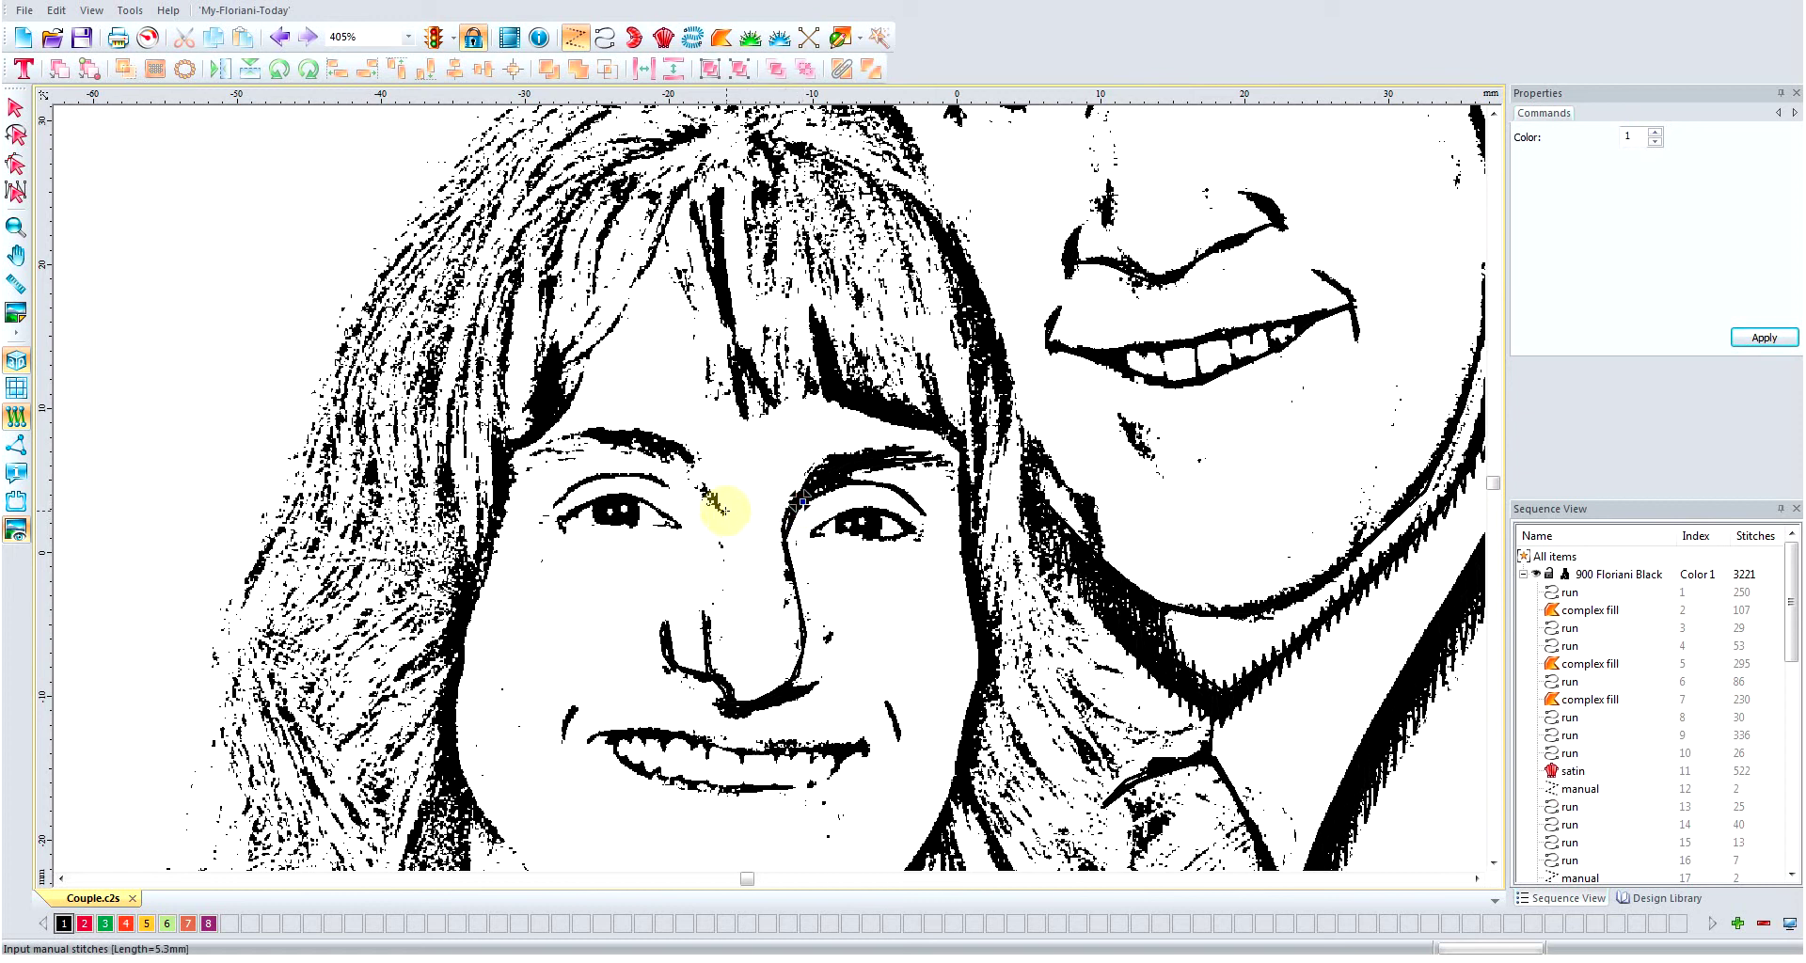
{"action": "left_click", "coordinate": [718, 508]}
- Set the new manual stitch's start command to jump and its end command to trim
{"action": "left_click_drag", "start_coordinate": [1787, 612], "coordinate": [1775, 857]}
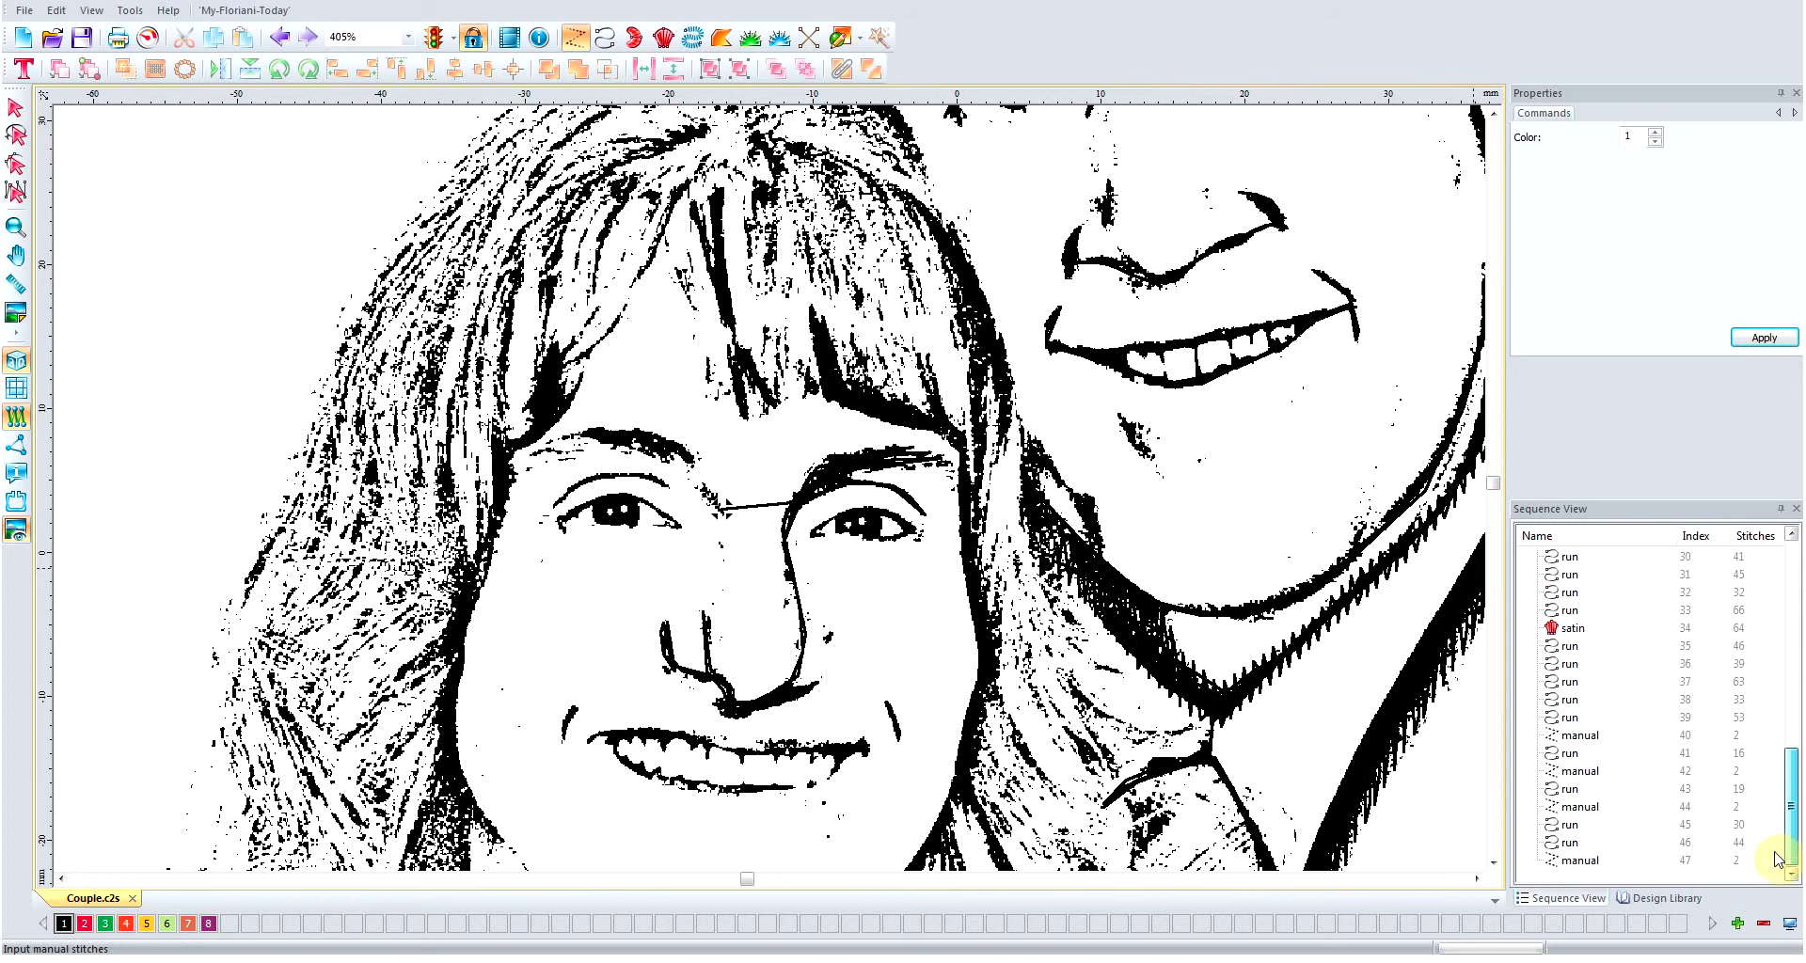
{"action": "left_click", "coordinate": [1599, 860]}
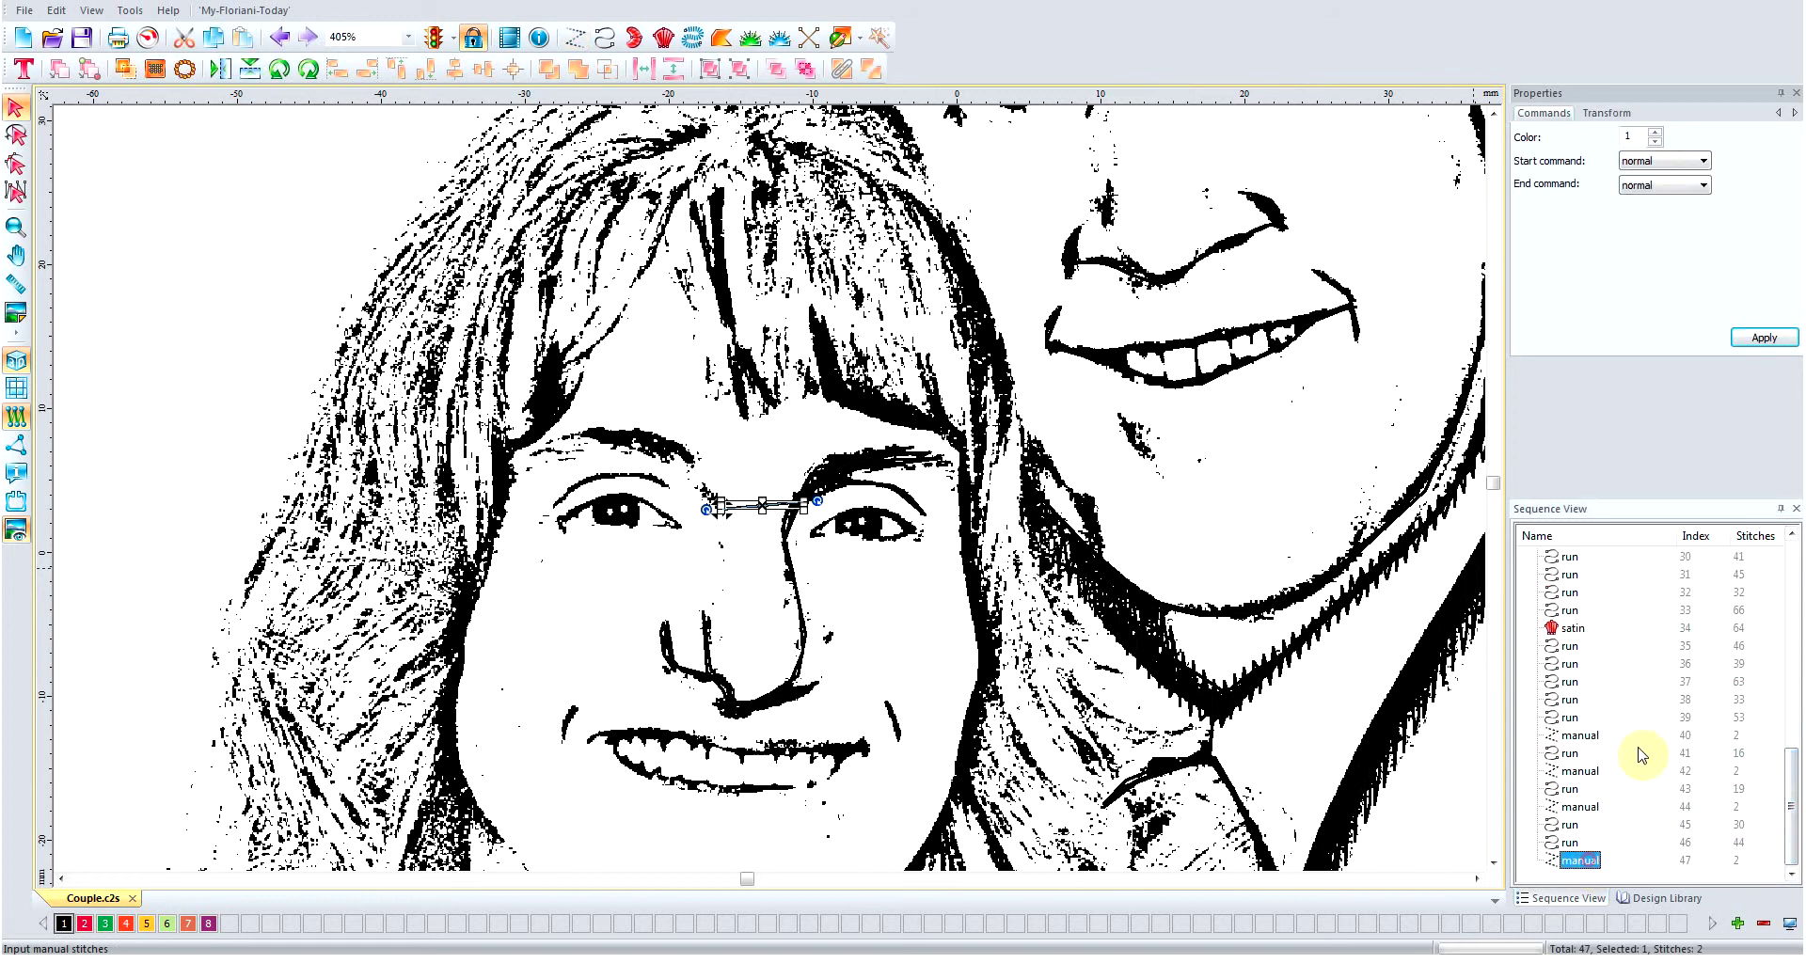
{"action": "left_click", "coordinate": [1699, 161]}
{"action": "left_click", "coordinate": [1669, 190]}
{"action": "left_click", "coordinate": [1680, 185]}
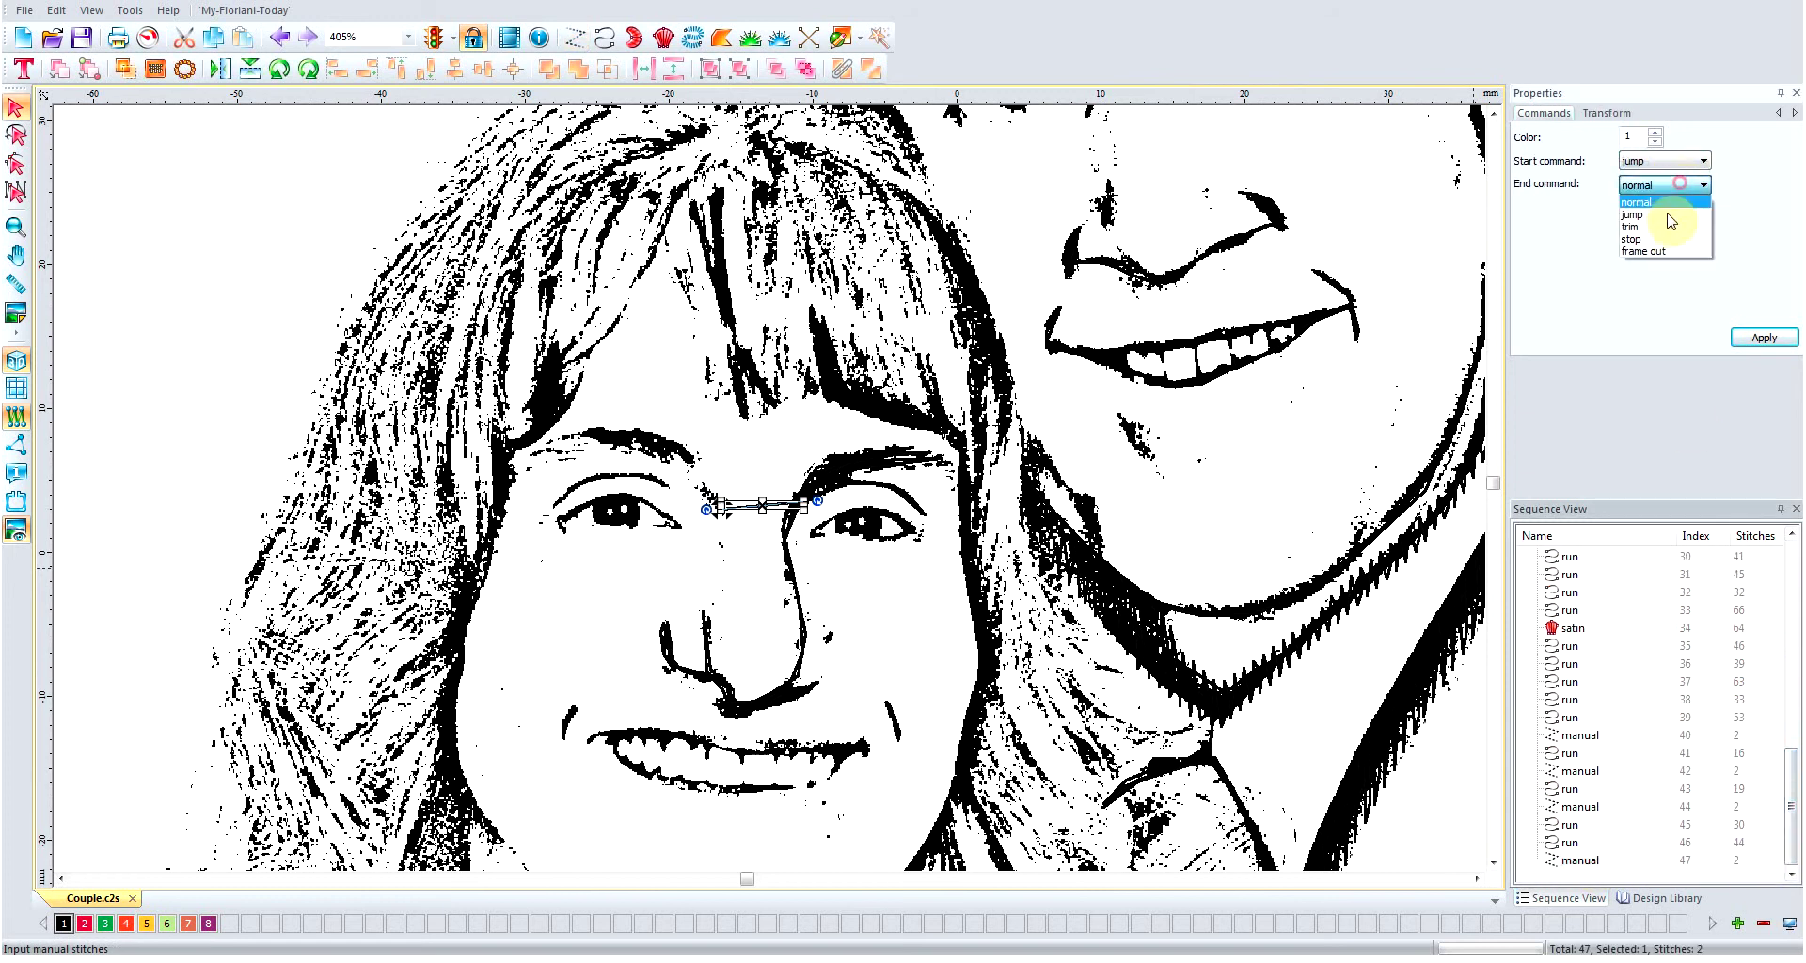
{"action": "left_click", "coordinate": [1641, 227]}
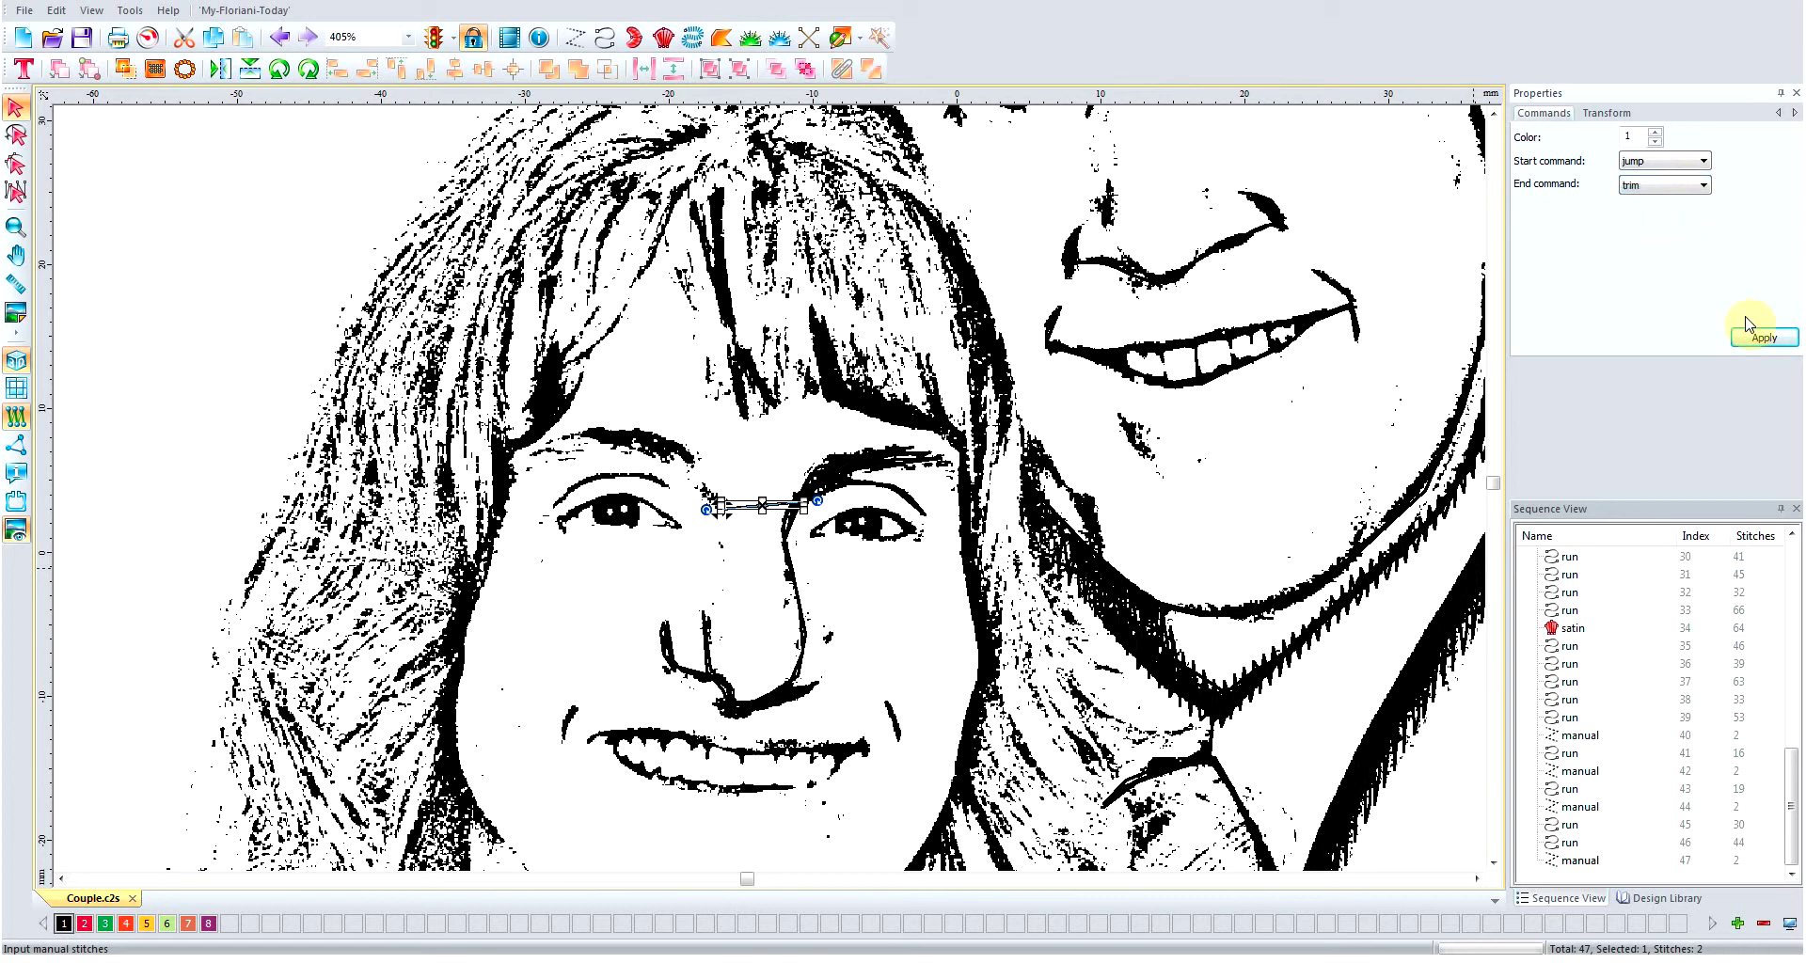
{"action": "left_click", "coordinate": [1764, 337]}
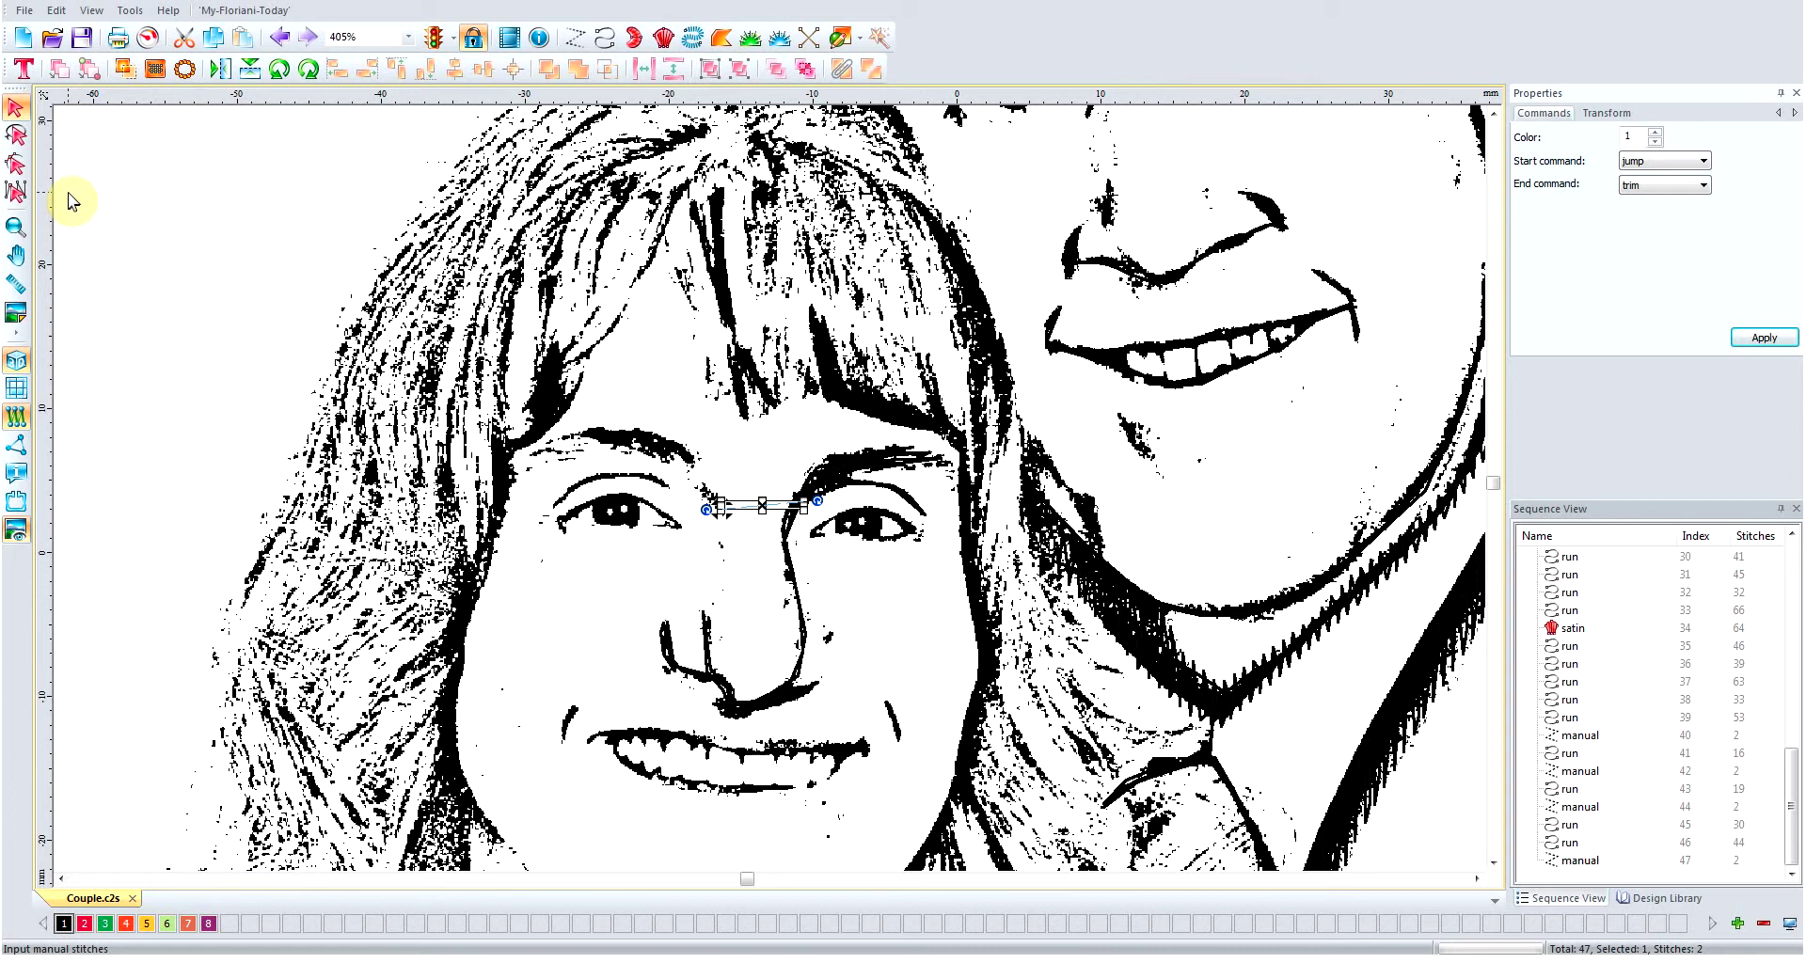
- Start a run with 3.0 mm stitch length and trace the left eyebrow's upper edge from its inner end to its outer tip
{"action": "left_click", "coordinate": [603, 39]}
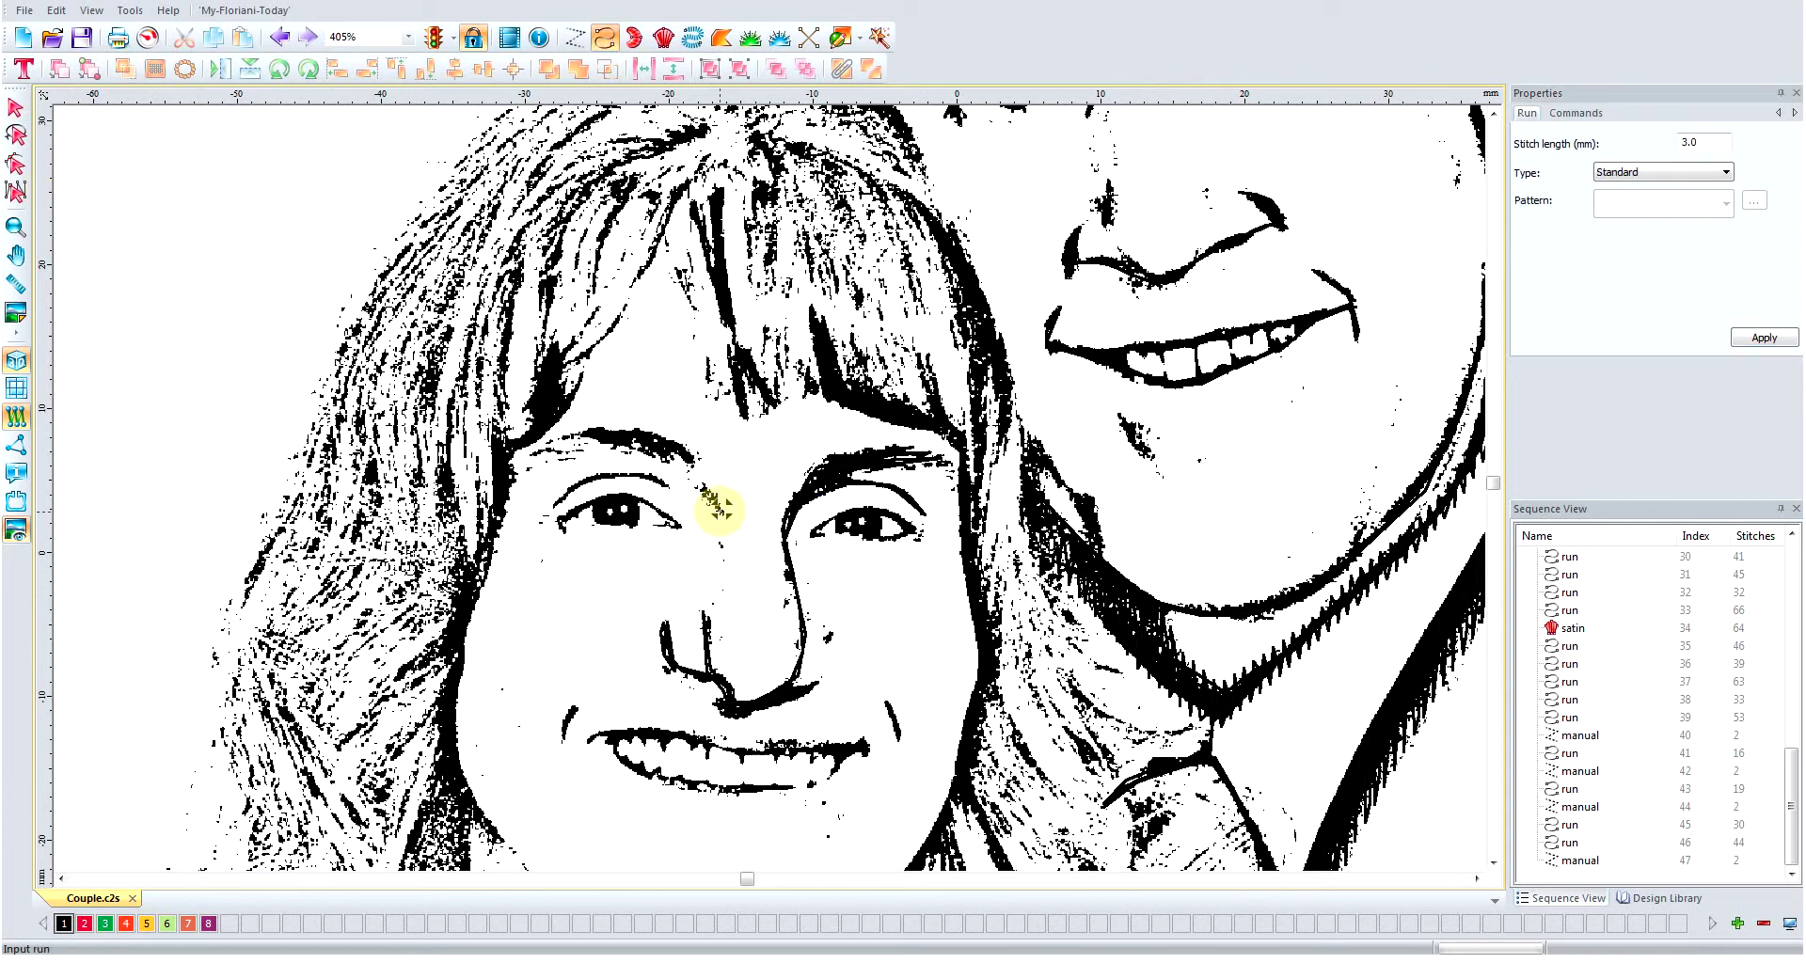
{"action": "left_click", "coordinate": [719, 508]}
{"action": "left_click", "coordinate": [709, 487]}
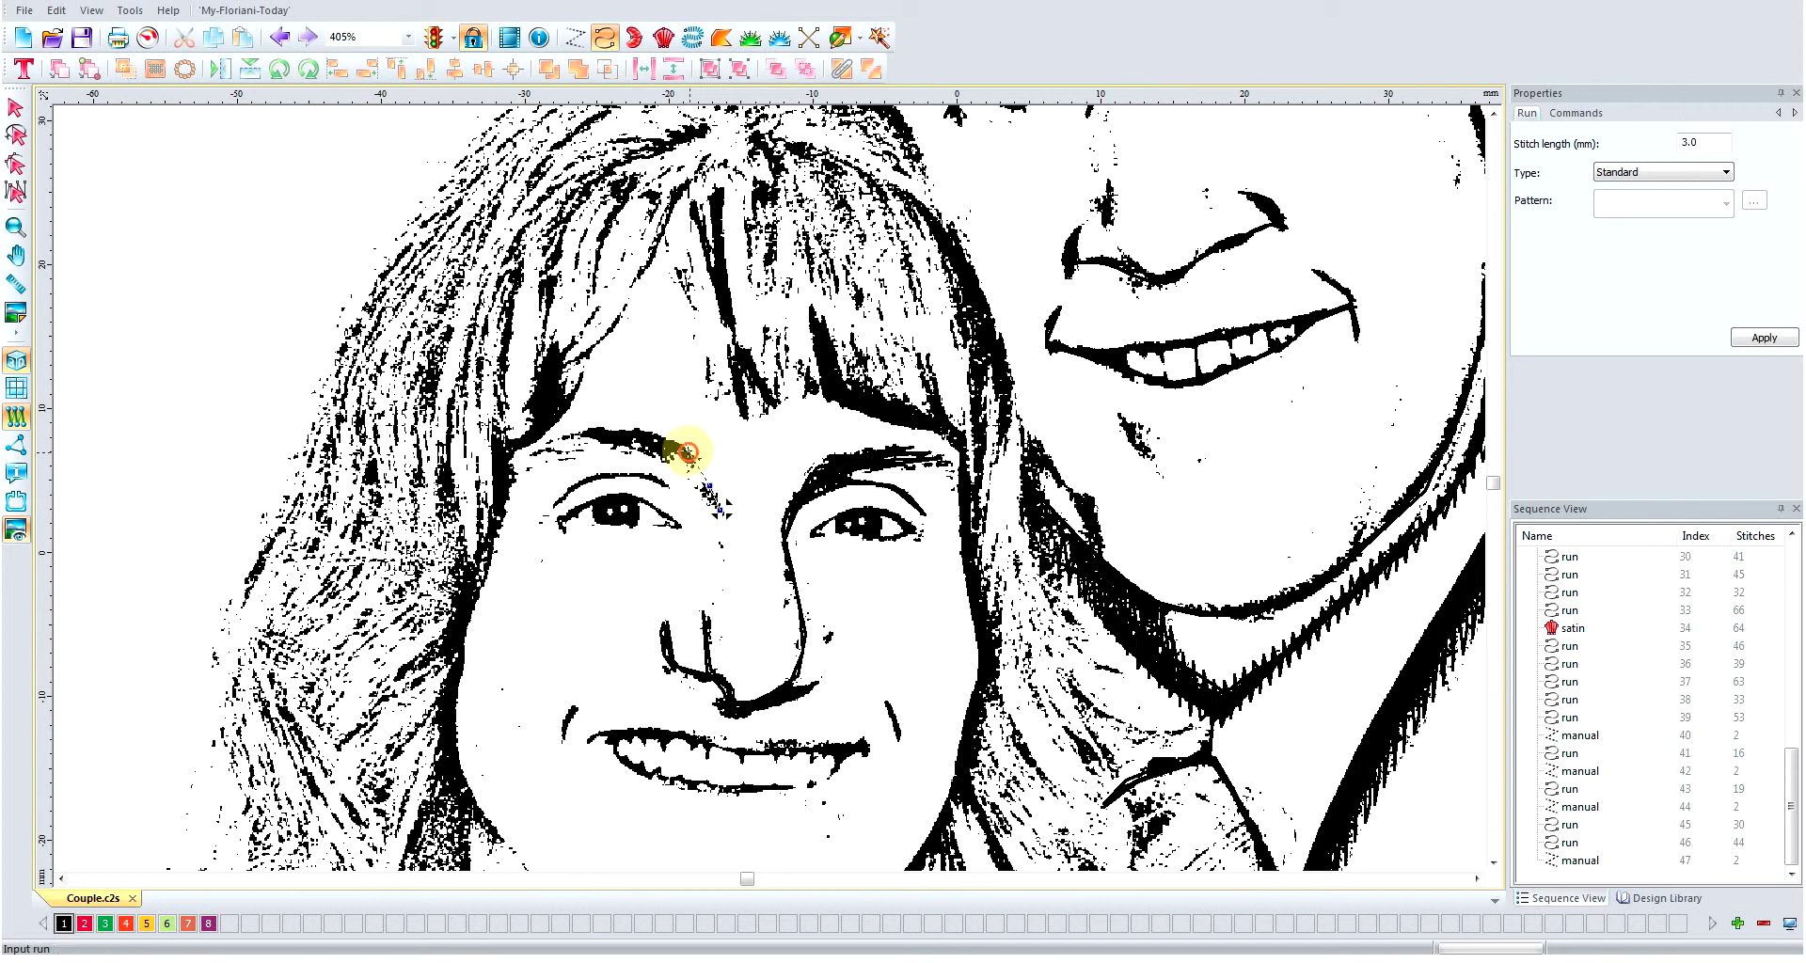
{"action": "left_click", "coordinate": [687, 454]}
{"action": "left_click", "coordinate": [658, 435]}
{"action": "left_click", "coordinate": [619, 428]}
{"action": "left_click", "coordinate": [581, 428]}
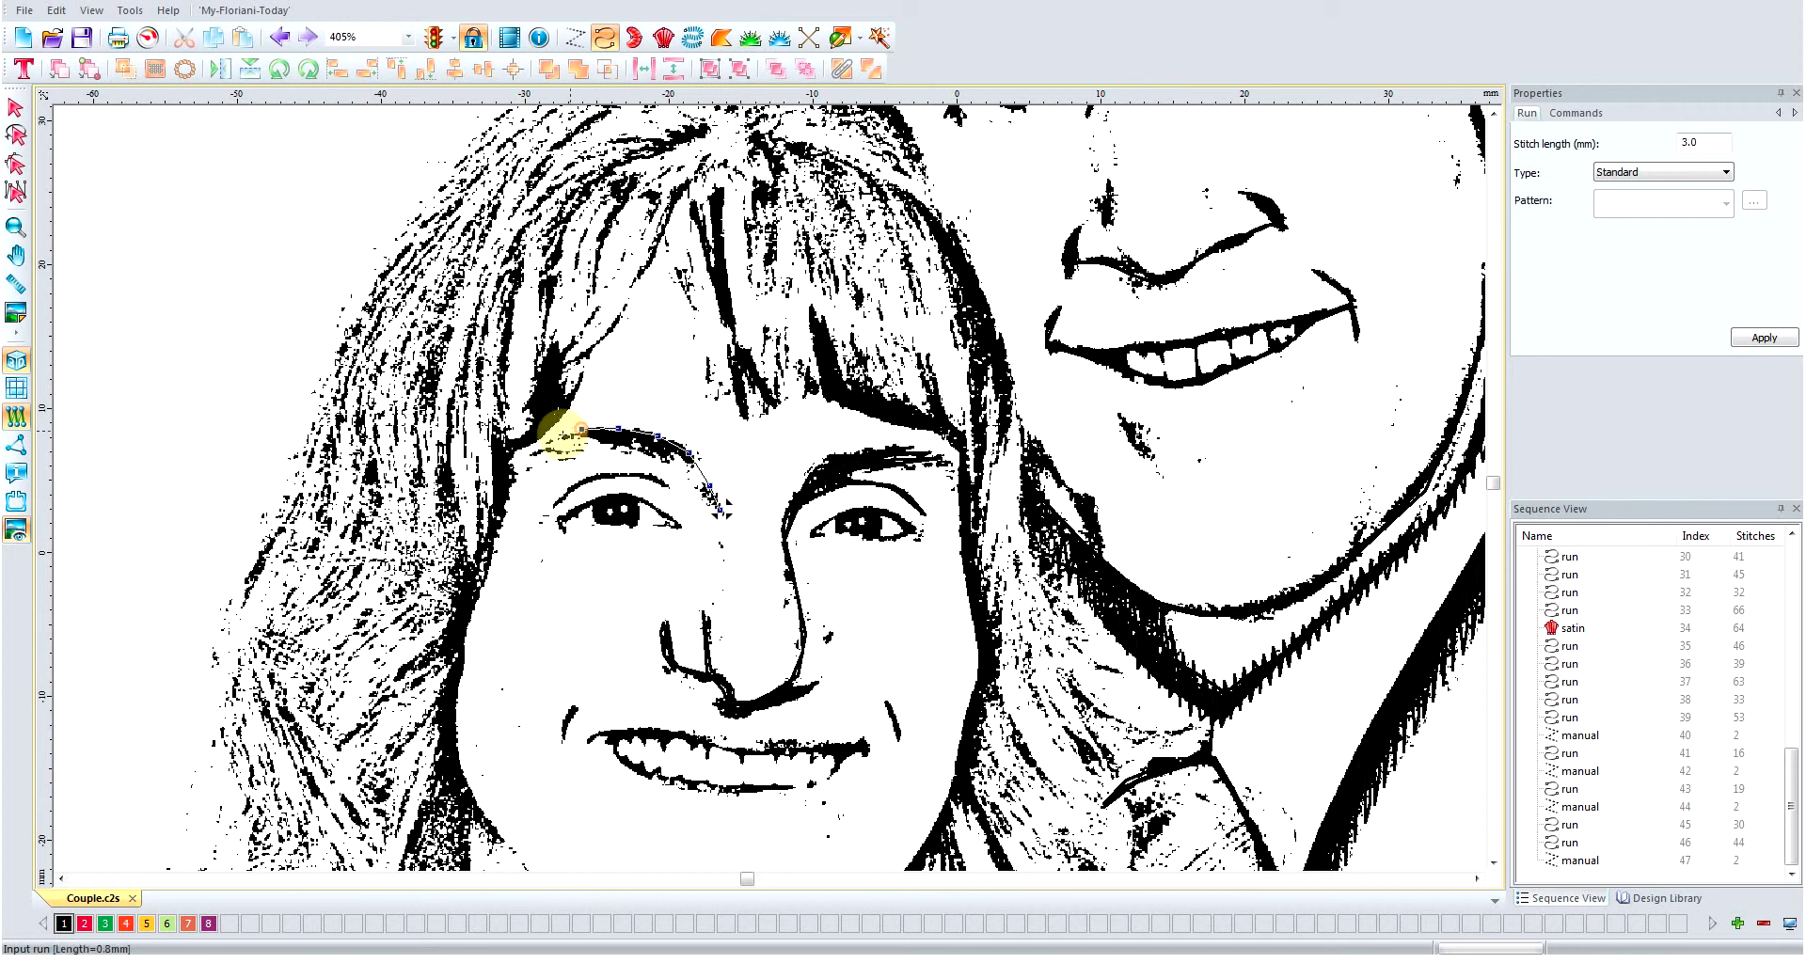
{"action": "left_click", "coordinate": [546, 441]}
{"action": "left_click", "coordinate": [529, 453]}
- Retrace the run along the left eyebrow's upper edge back to its inner end beside the nose
{"action": "left_click", "coordinate": [581, 429]}
{"action": "left_click", "coordinate": [600, 426]}
{"action": "left_click", "coordinate": [622, 426]}
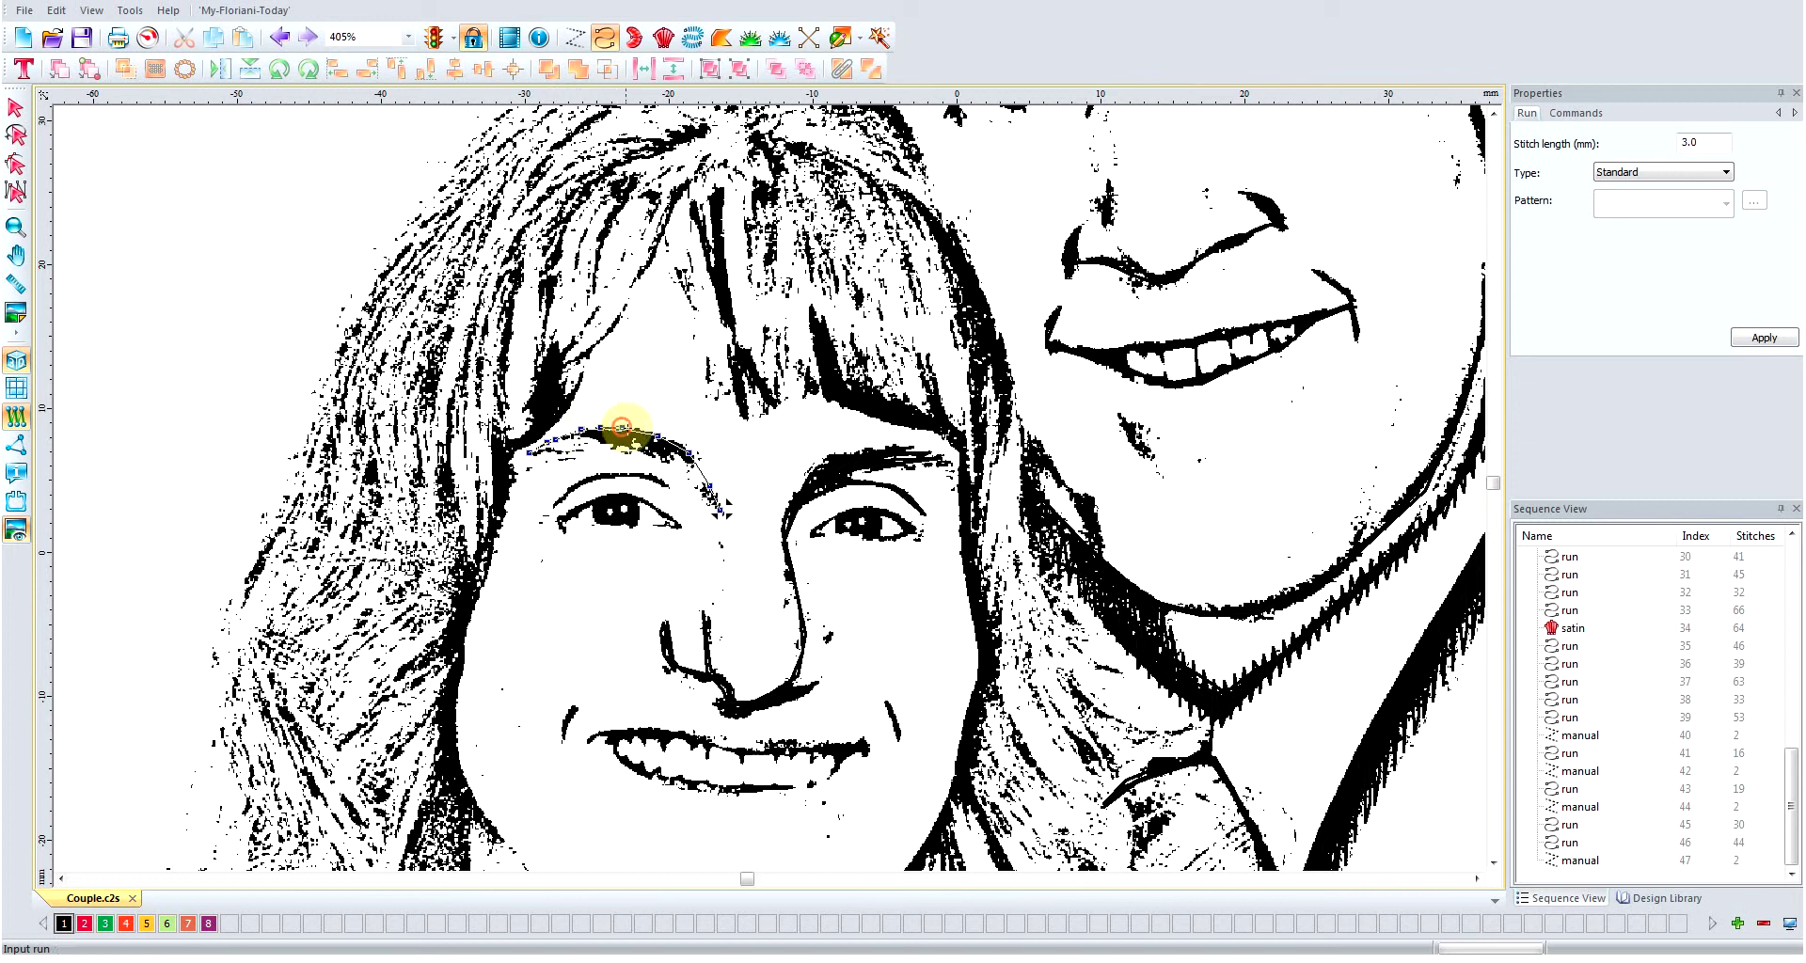
{"action": "left_click", "coordinate": [650, 434]}
{"action": "left_click", "coordinate": [680, 449]}
{"action": "left_click", "coordinate": [700, 462]}
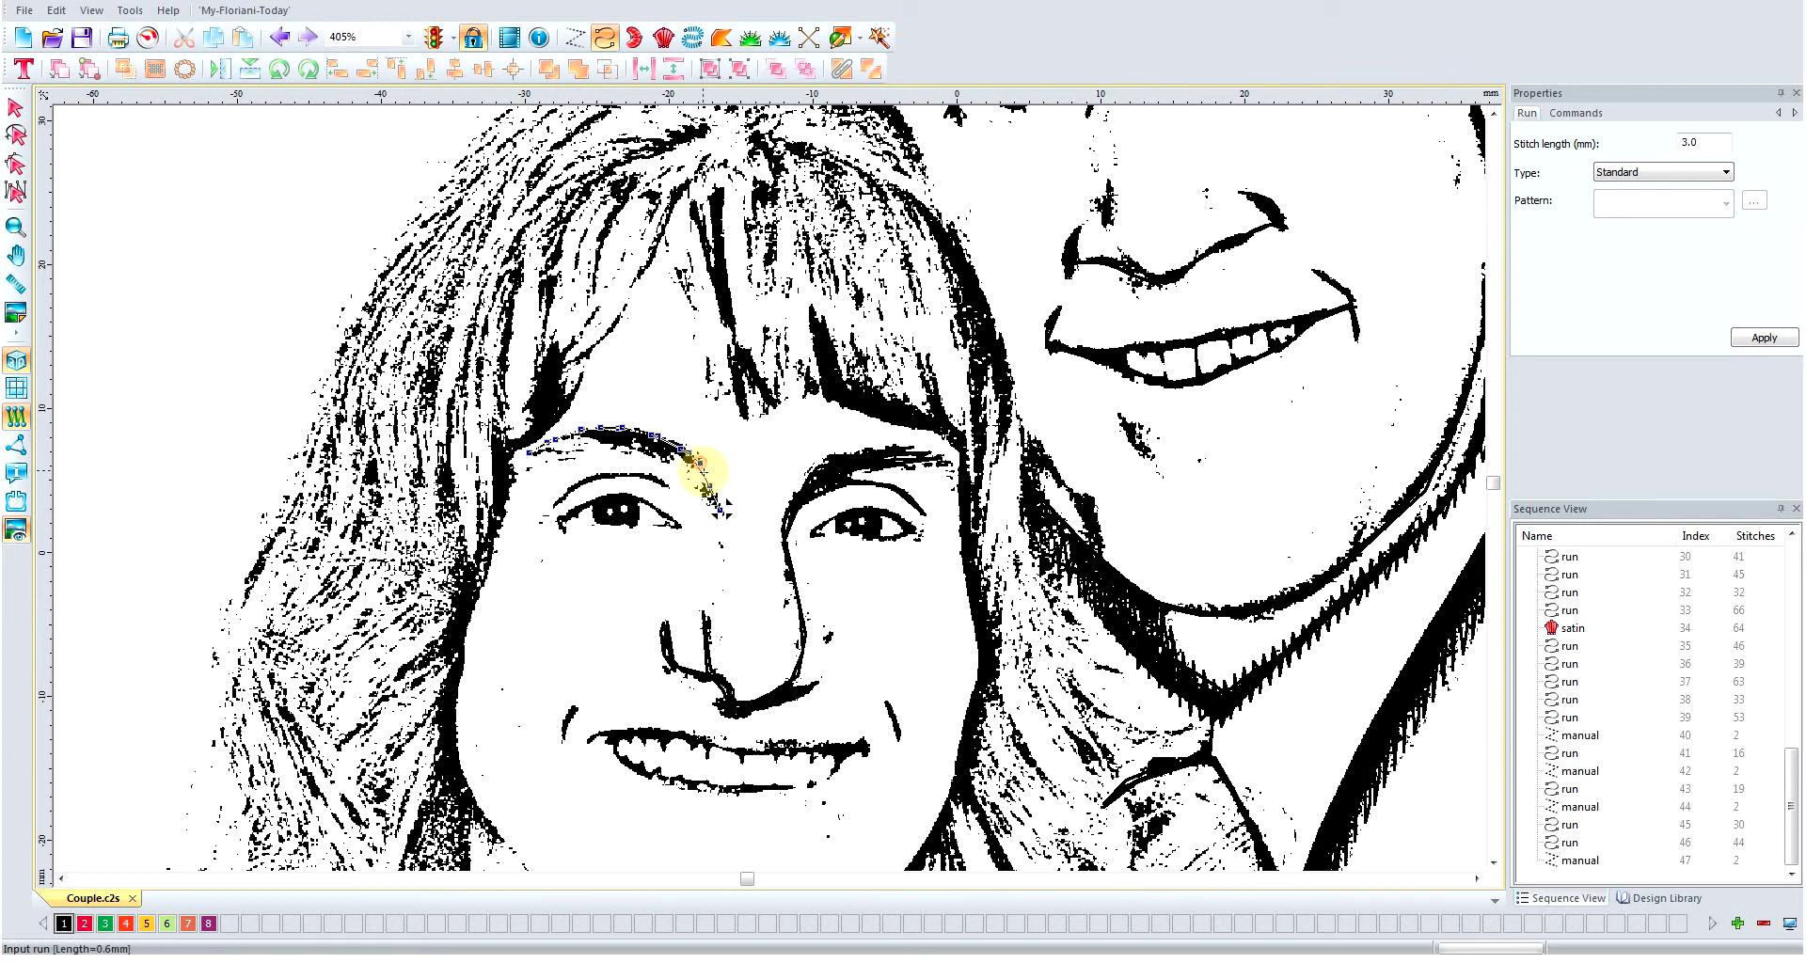
{"action": "left_click", "coordinate": [714, 491]}
{"action": "left_click", "coordinate": [719, 510]}
- Continue the run through the middle of the left eyebrow to its outer end and back toward the inner end
{"action": "left_click", "coordinate": [701, 484]}
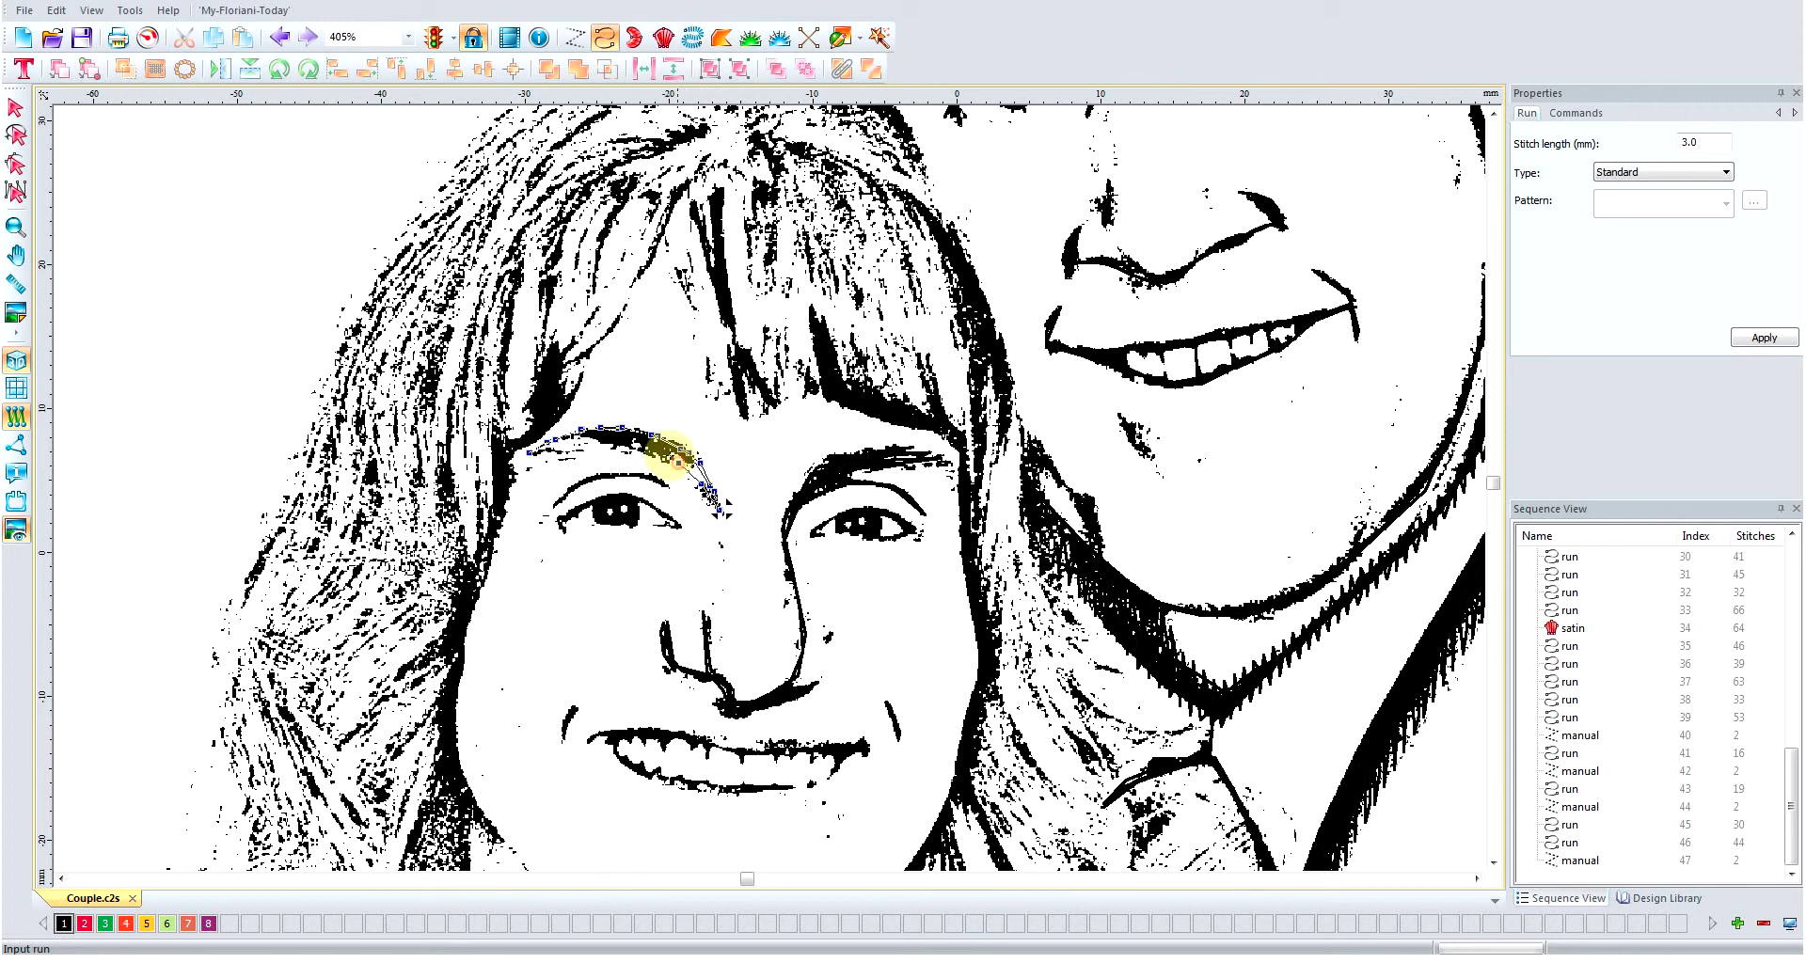
{"action": "left_click", "coordinate": [656, 448]}
{"action": "left_click", "coordinate": [630, 444]}
{"action": "left_click", "coordinate": [597, 442]}
{"action": "left_click", "coordinate": [567, 444]}
{"action": "left_click", "coordinate": [538, 453]}
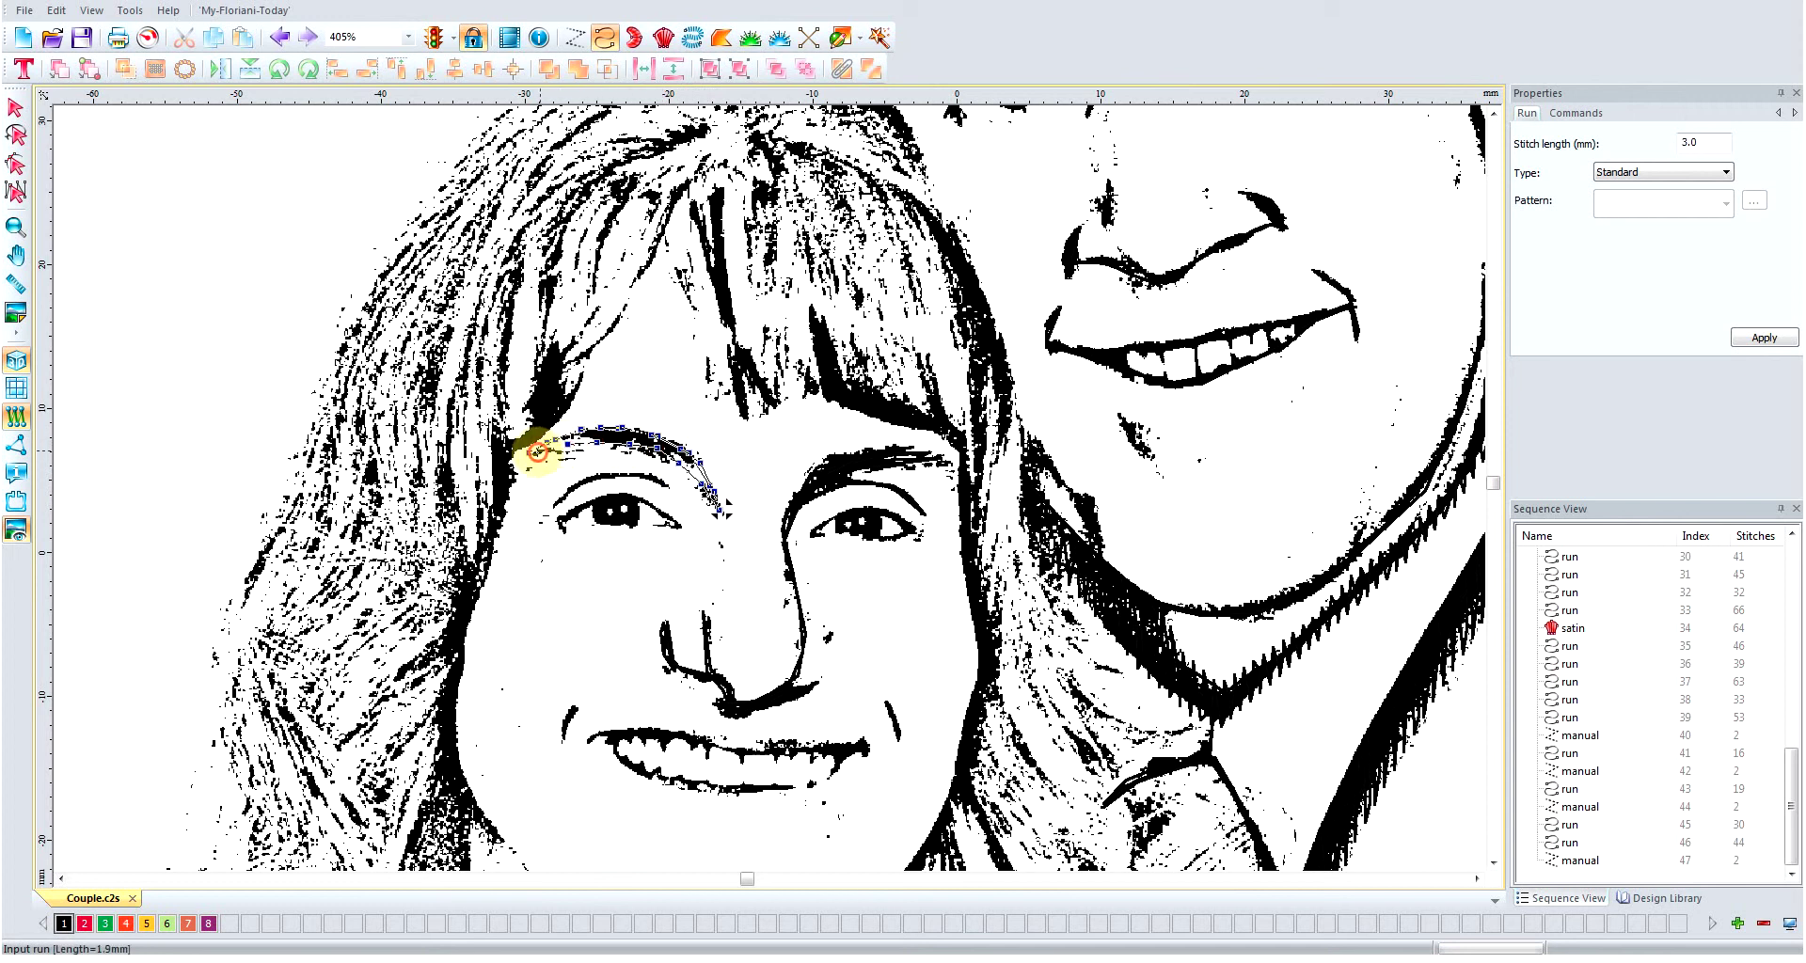
{"action": "left_click", "coordinate": [564, 450]}
{"action": "left_click", "coordinate": [604, 446]}
{"action": "left_click", "coordinate": [651, 441]}
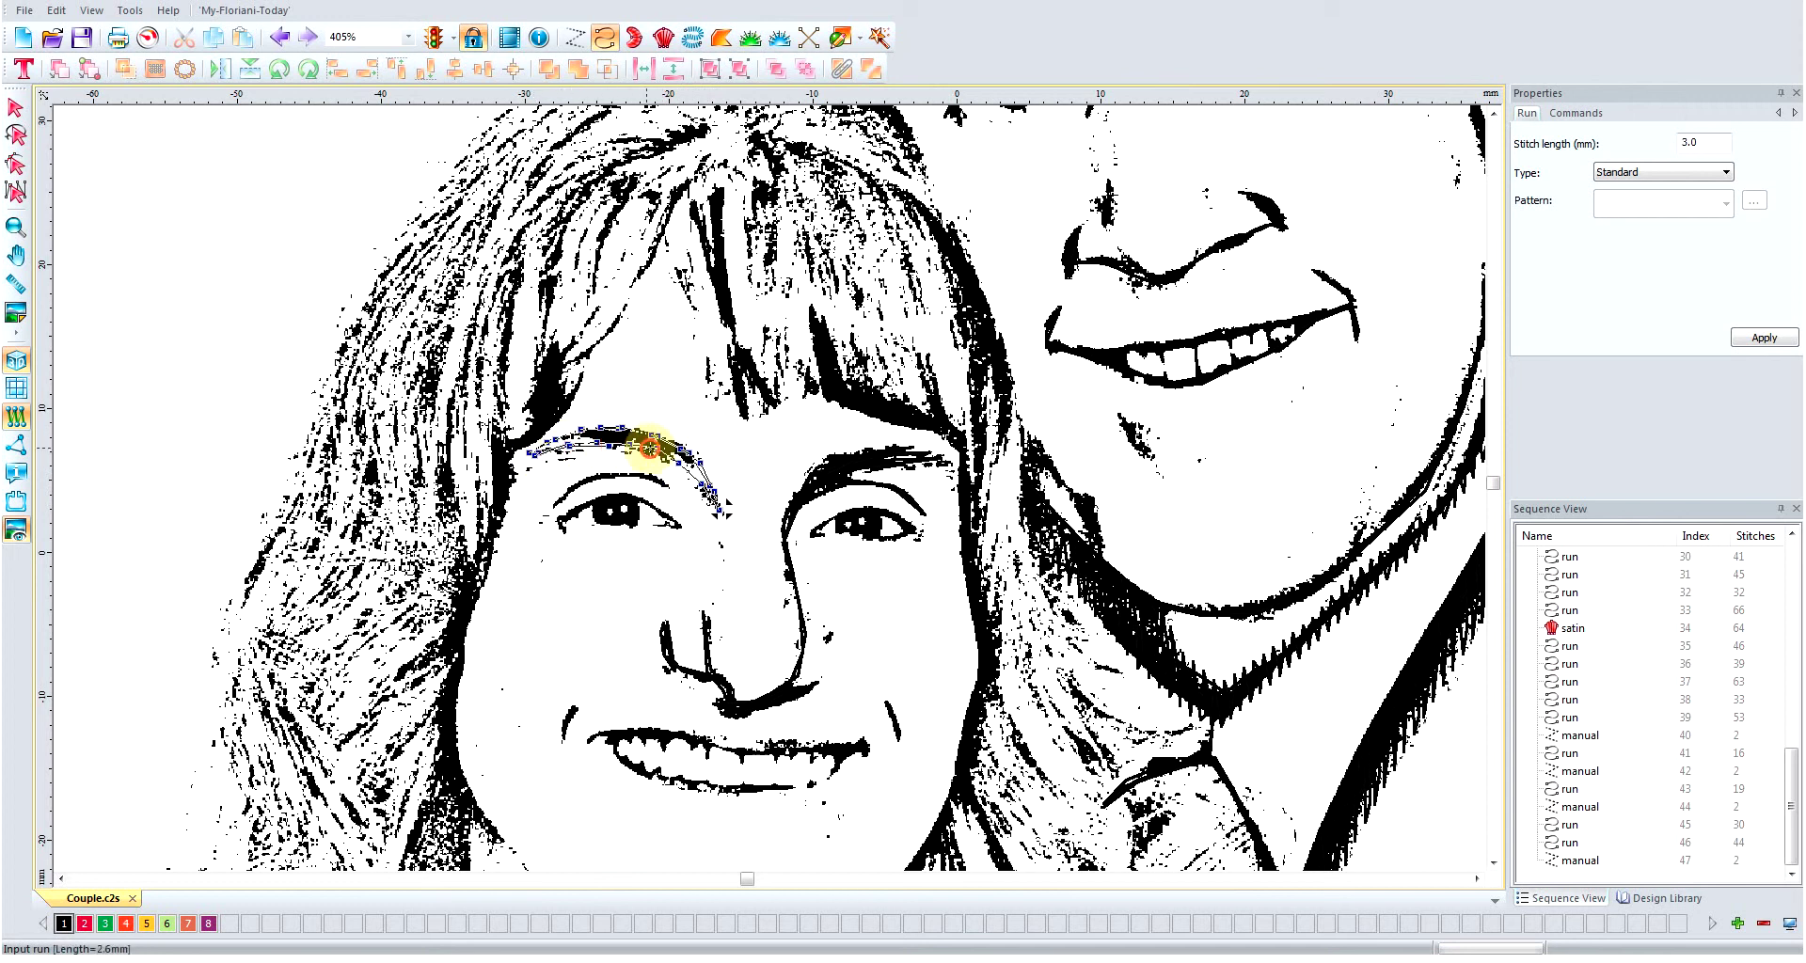
{"action": "left_click", "coordinate": [672, 458]}
{"action": "left_click", "coordinate": [688, 473]}
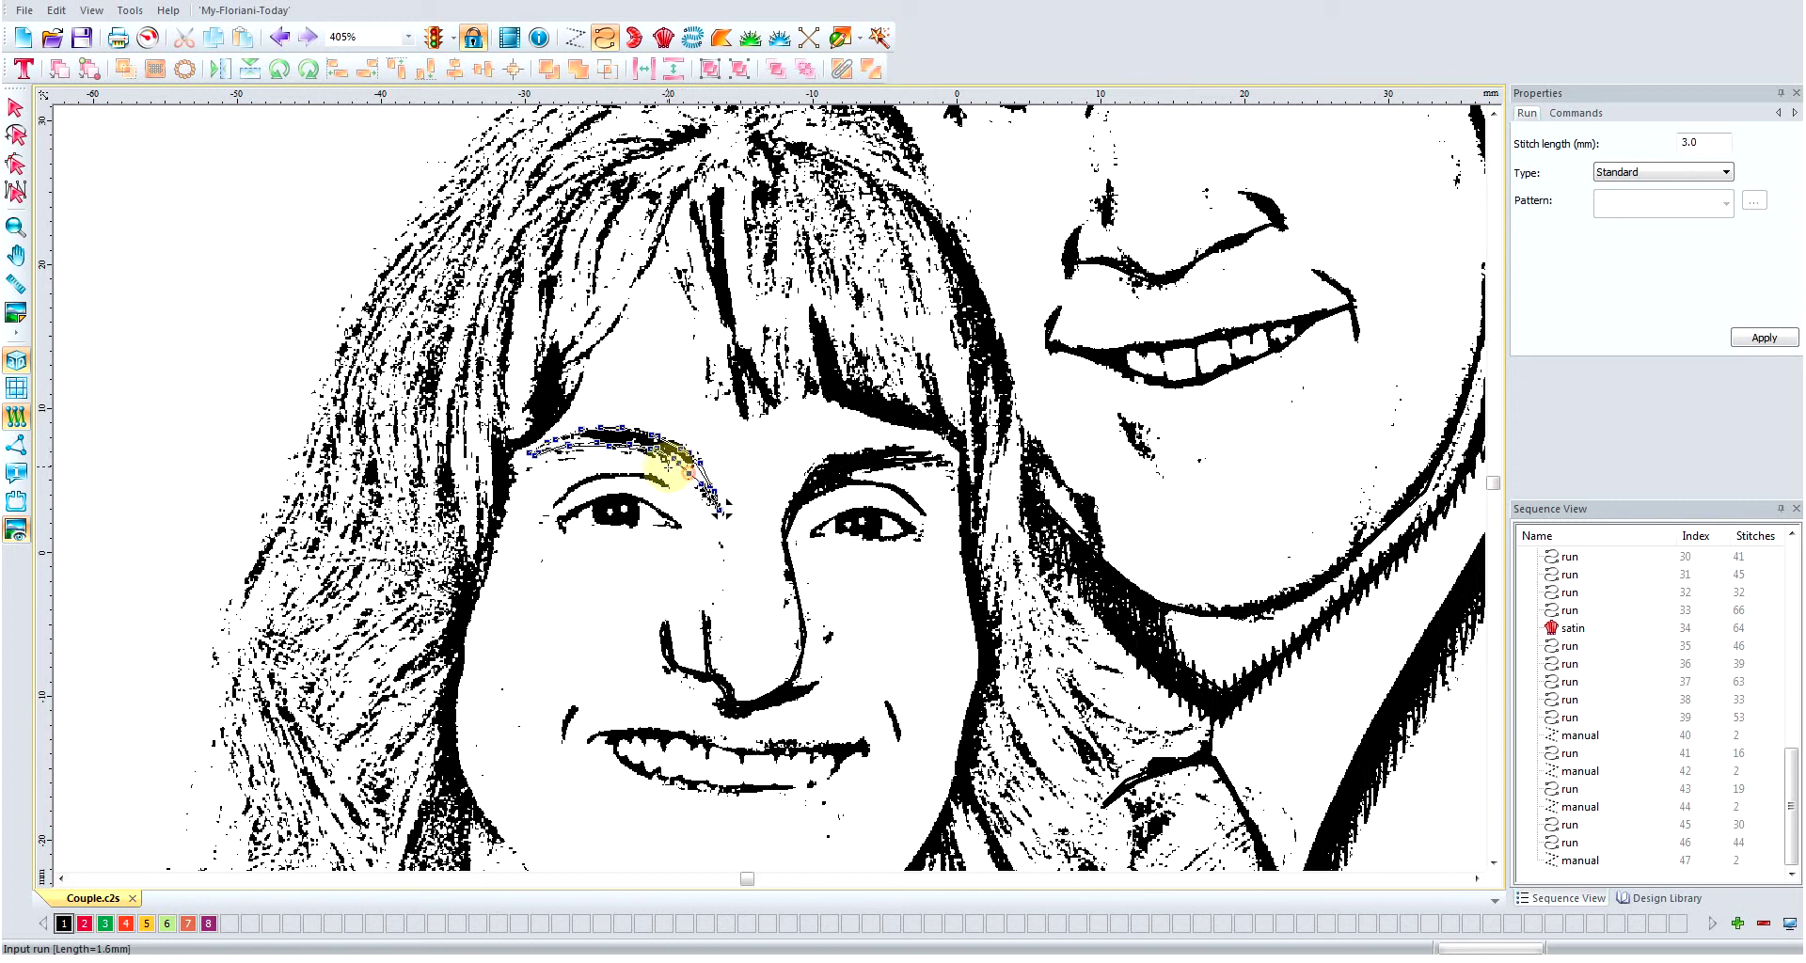
- Add a lower strand along the left eyebrow's underside to the outer end and back down to the inner end
{"action": "left_click", "coordinate": [656, 463]}
{"action": "left_click", "coordinate": [638, 454]}
{"action": "left_click", "coordinate": [615, 448]}
{"action": "left_click", "coordinate": [588, 448]}
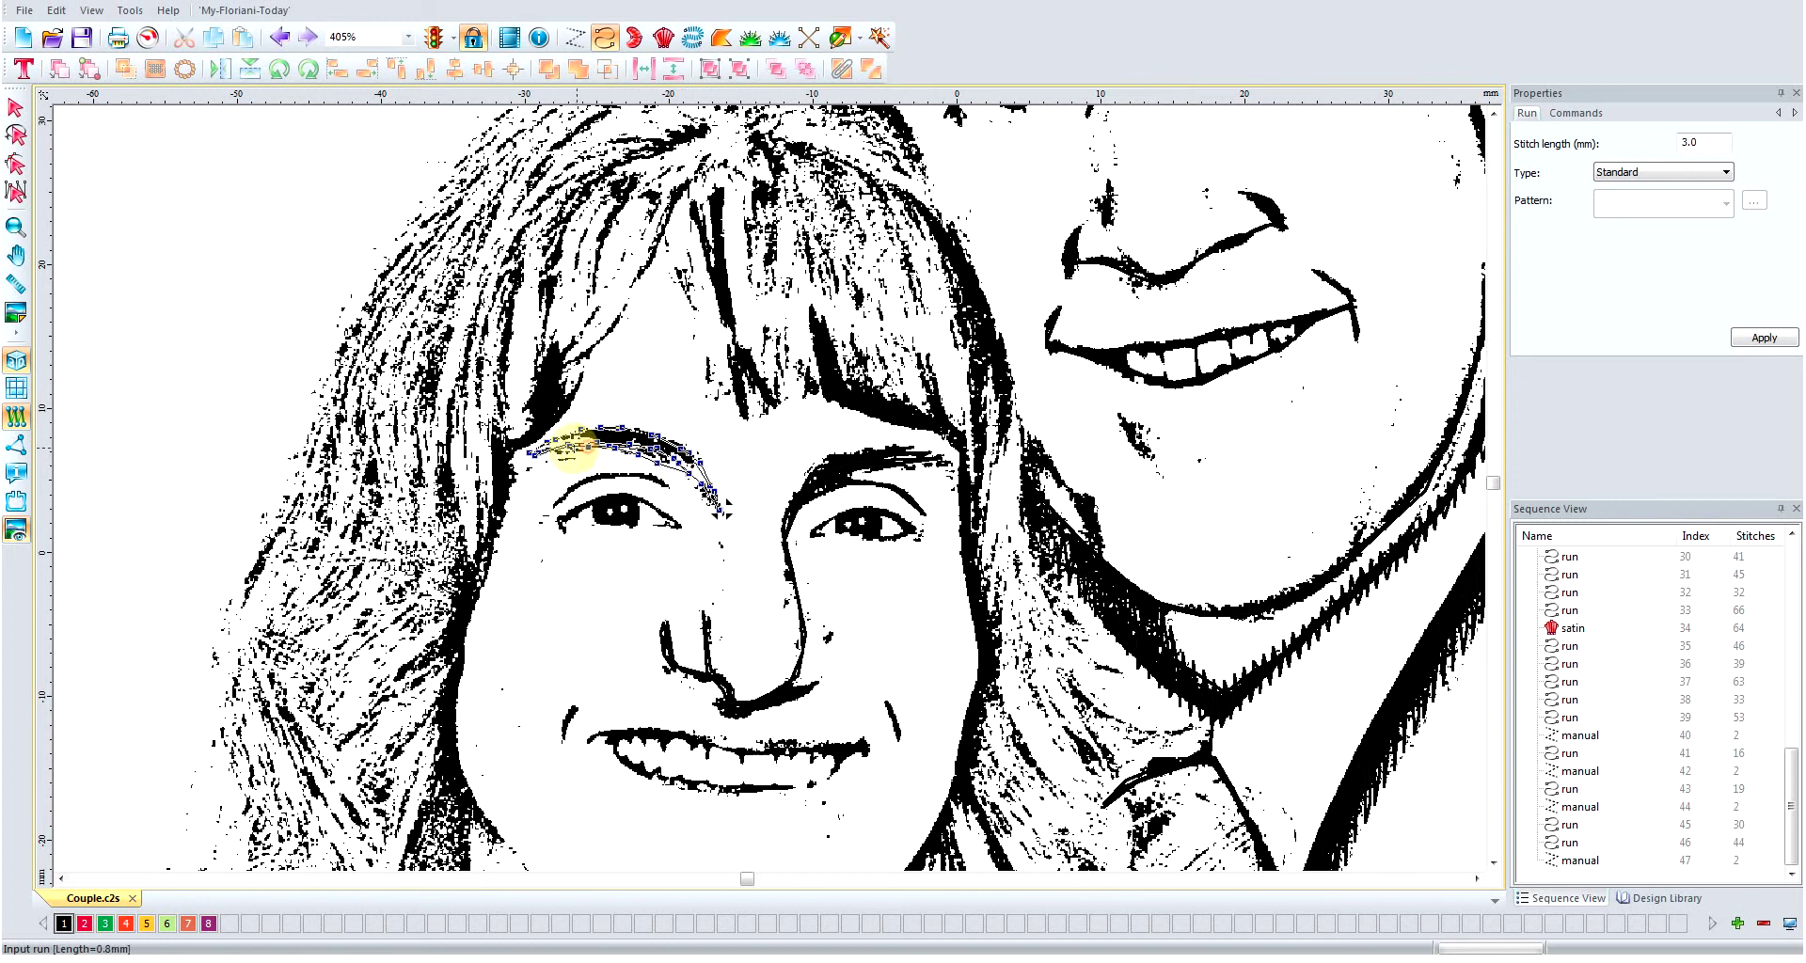
{"action": "left_click", "coordinate": [532, 467]}
{"action": "left_click", "coordinate": [566, 457]}
{"action": "left_click", "coordinate": [589, 453]}
{"action": "left_click", "coordinate": [630, 450]}
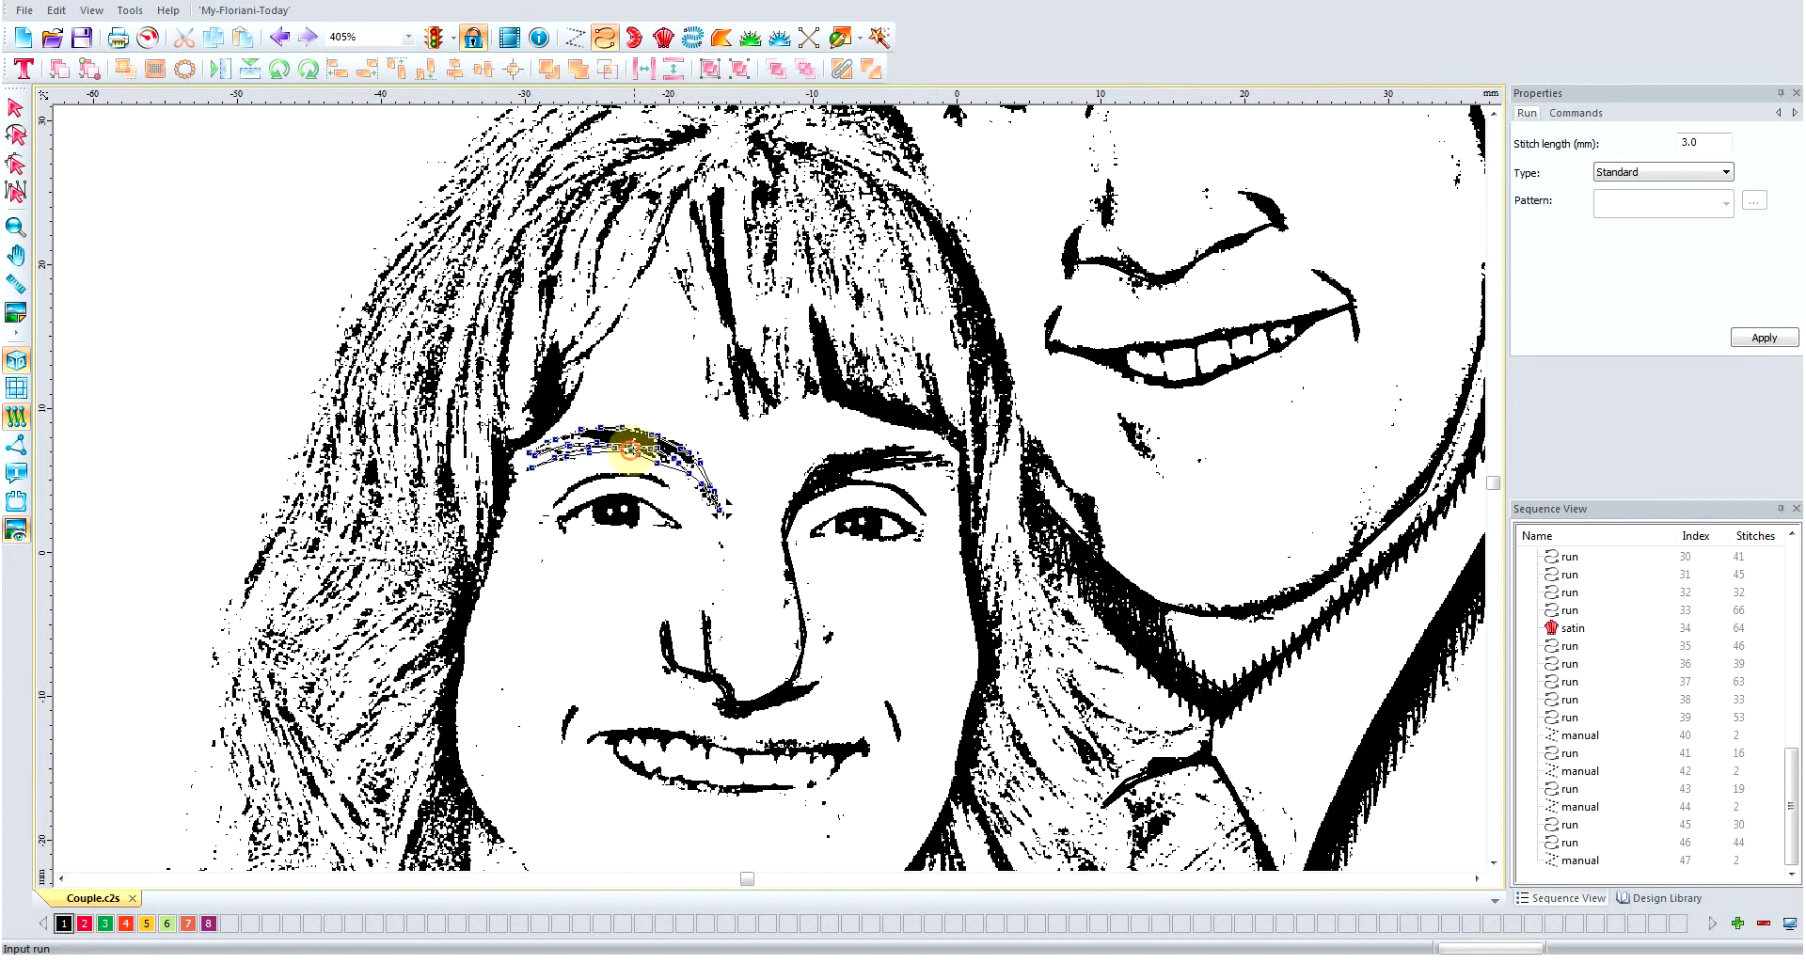
{"action": "left_click", "coordinate": [662, 463]}
{"action": "left_click", "coordinate": [685, 471]}
{"action": "left_click", "coordinate": [695, 478]}
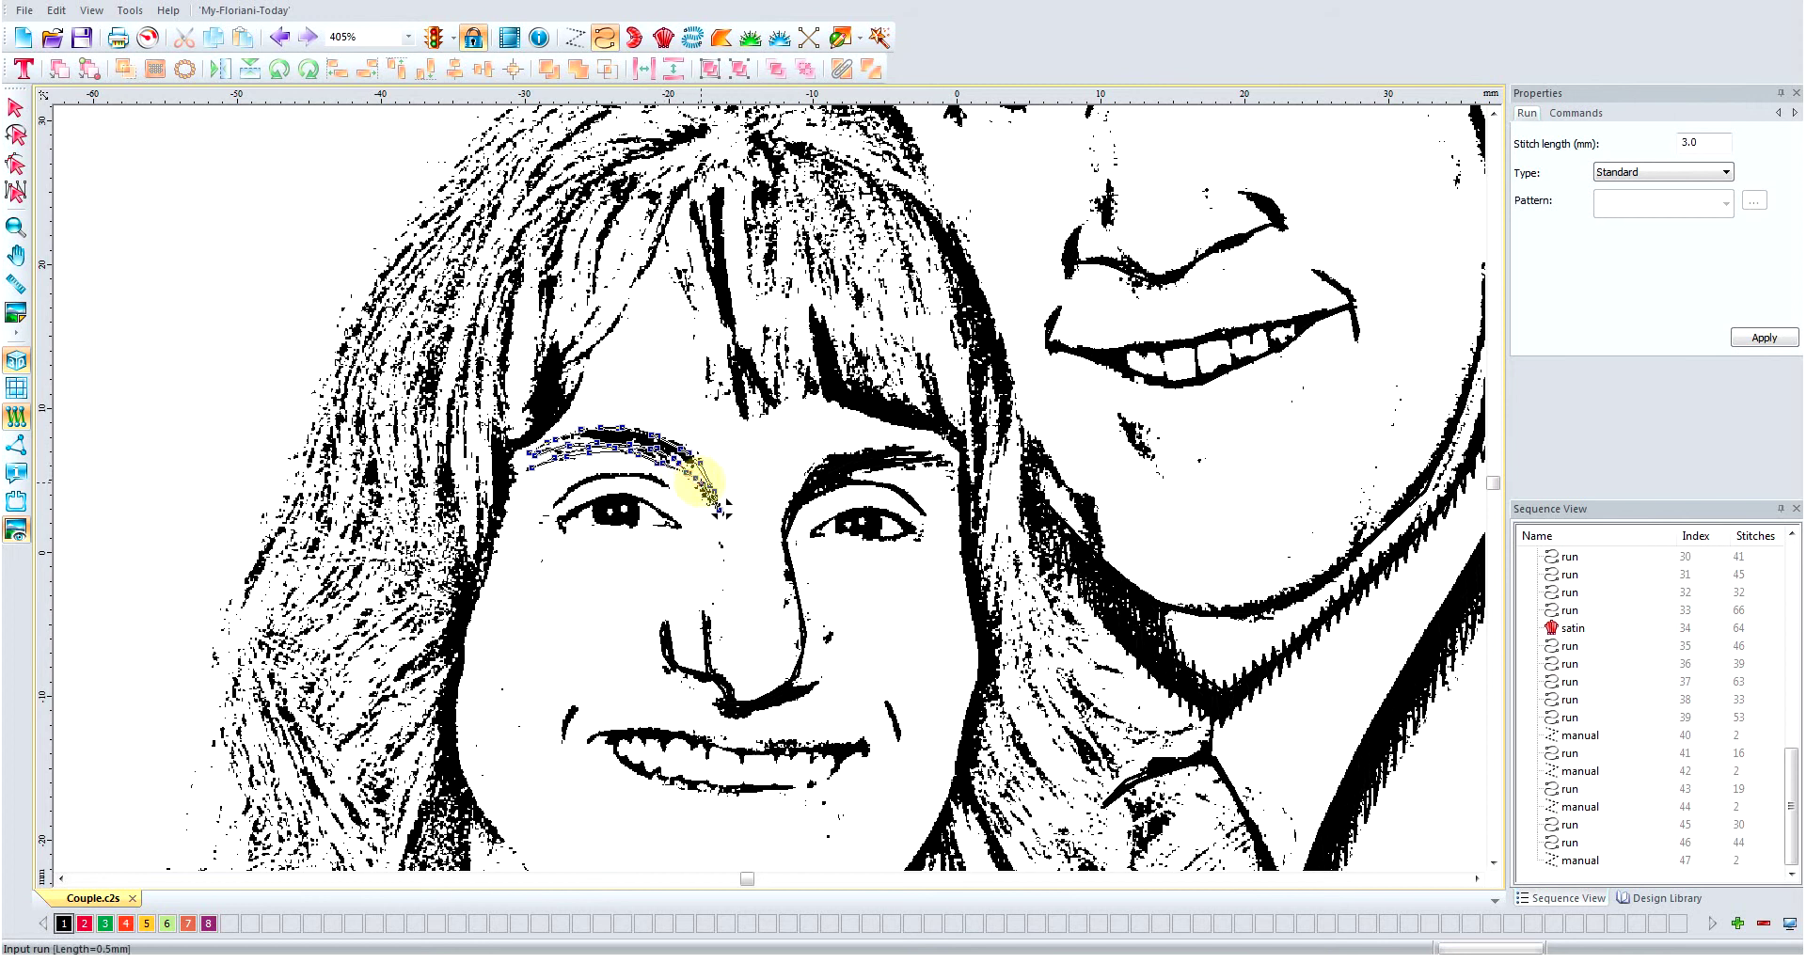
{"action": "left_click", "coordinate": [705, 508]}
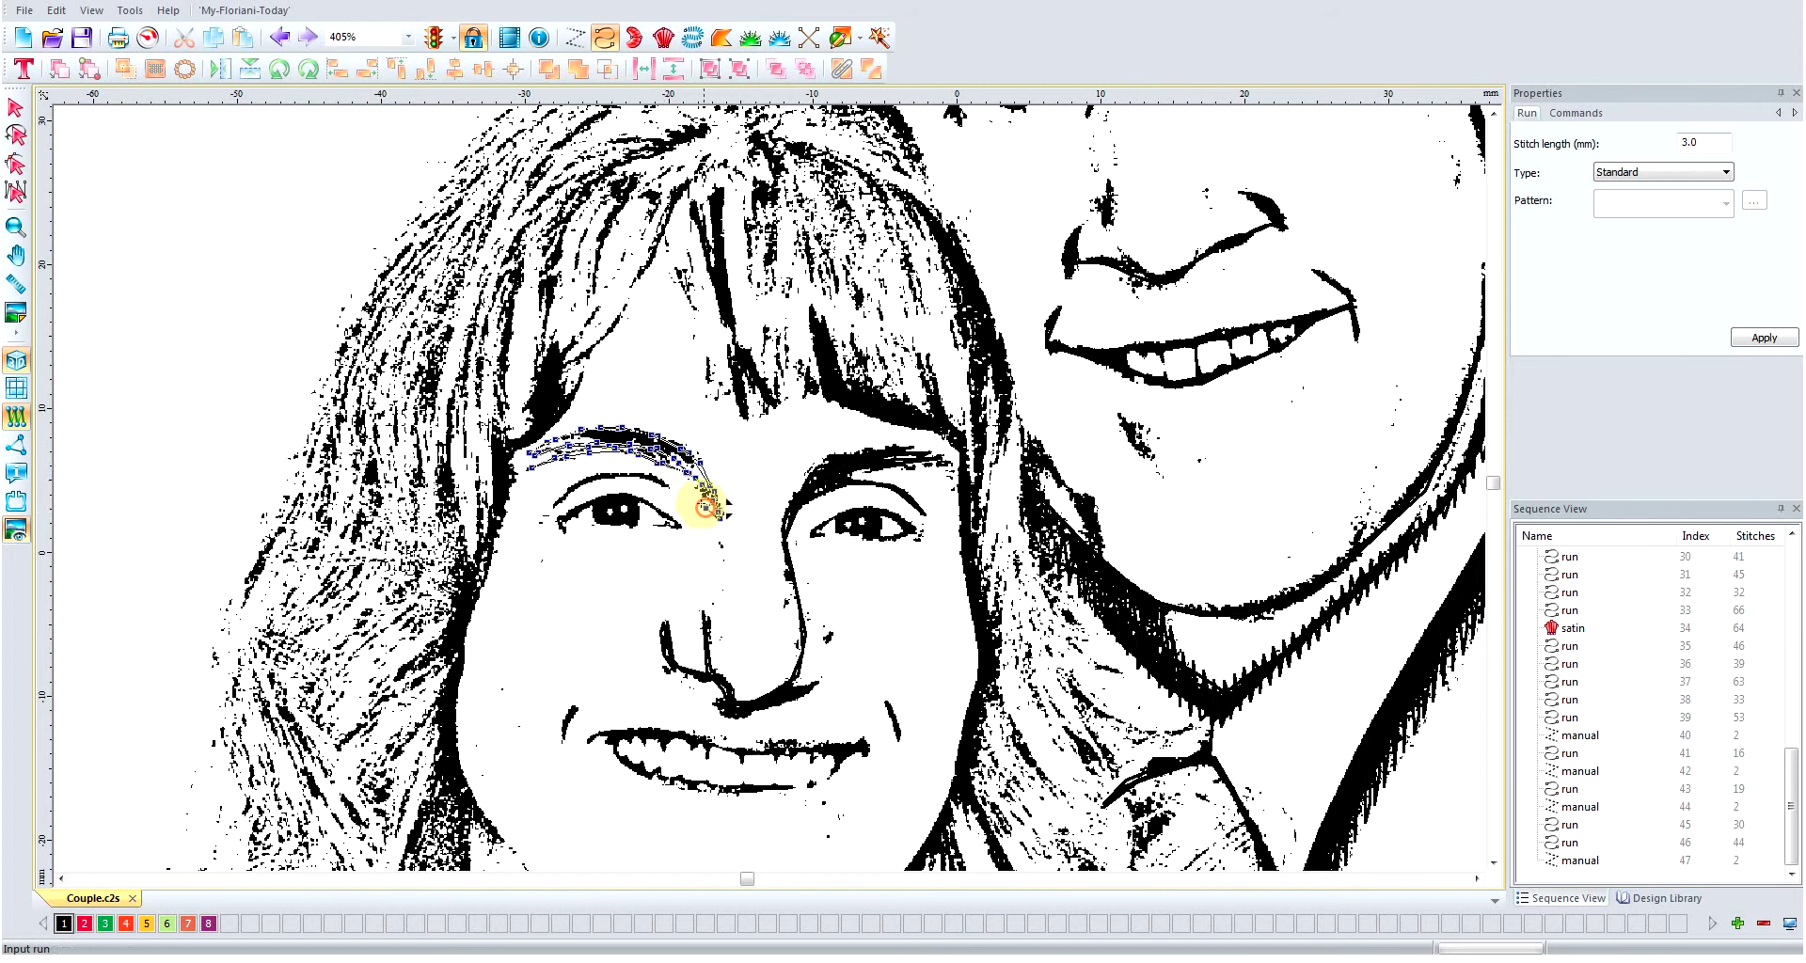
- Continue the run outward along the left eye's upper lid crease to the outer corner of the eye
{"action": "left_click", "coordinate": [689, 493]}
{"action": "left_click", "coordinate": [670, 483]}
{"action": "left_click", "coordinate": [649, 477]}
{"action": "left_click", "coordinate": [625, 474]}
{"action": "left_click", "coordinate": [608, 473]}
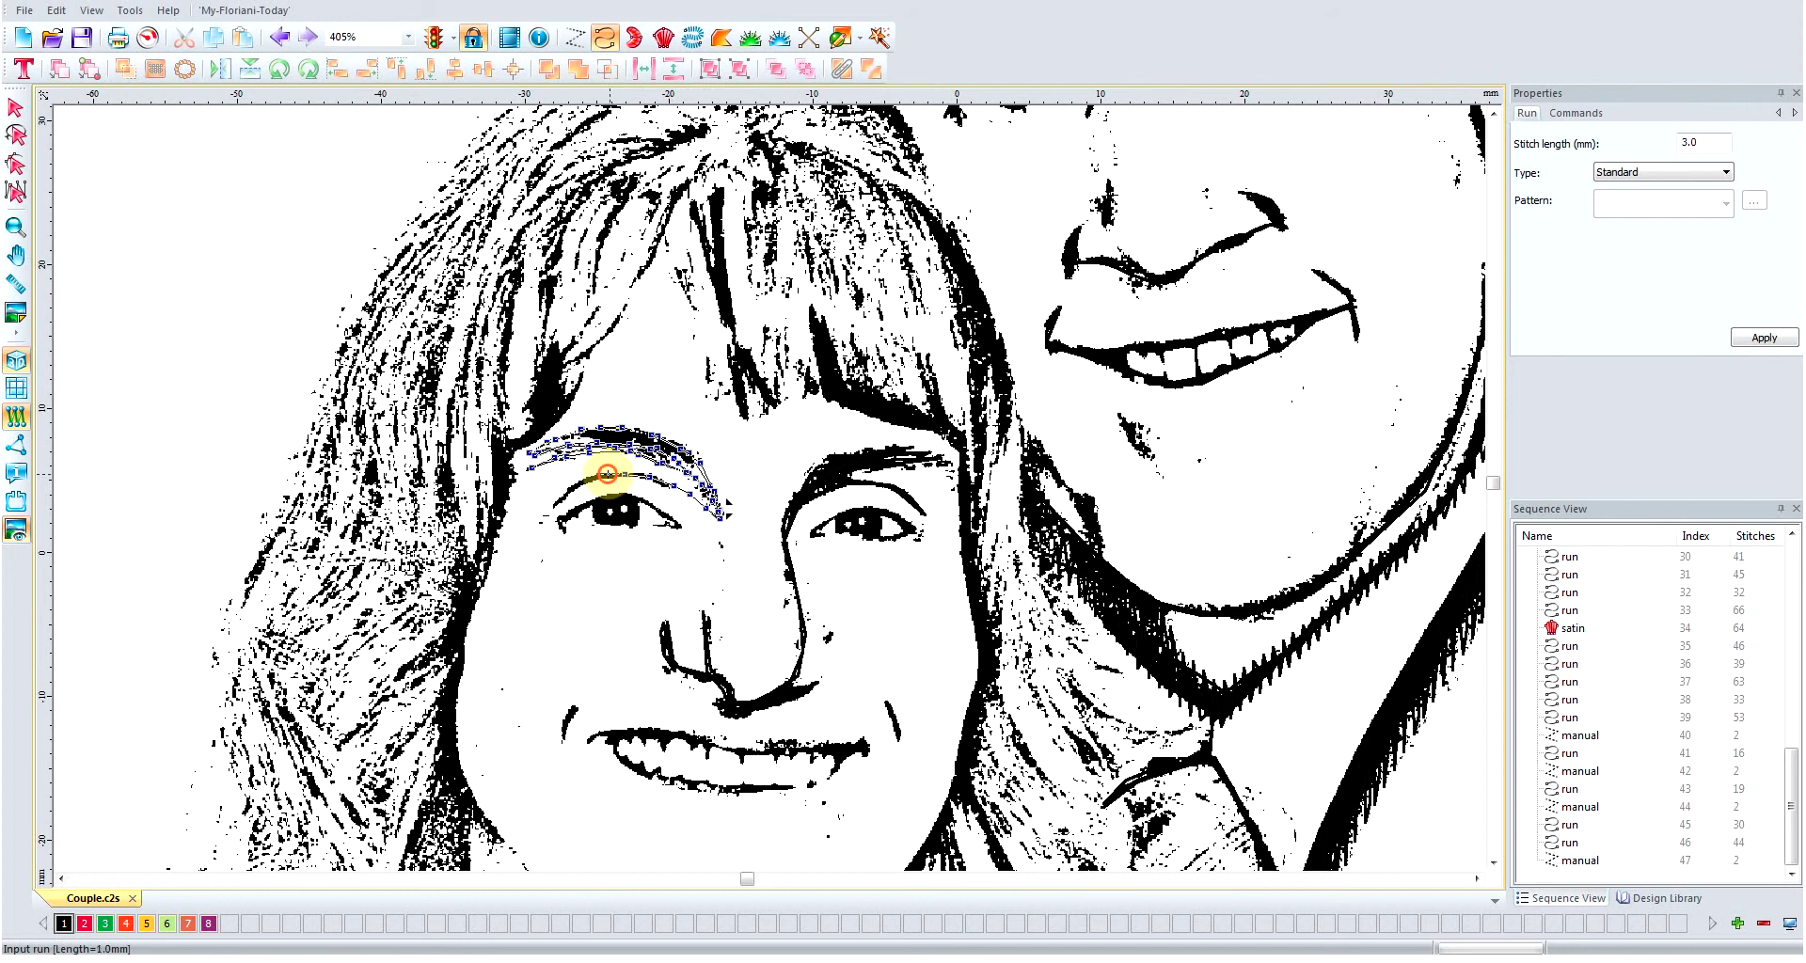
{"action": "left_click", "coordinate": [587, 482]}
{"action": "left_click", "coordinate": [572, 493]}
{"action": "left_click", "coordinate": [554, 509]}
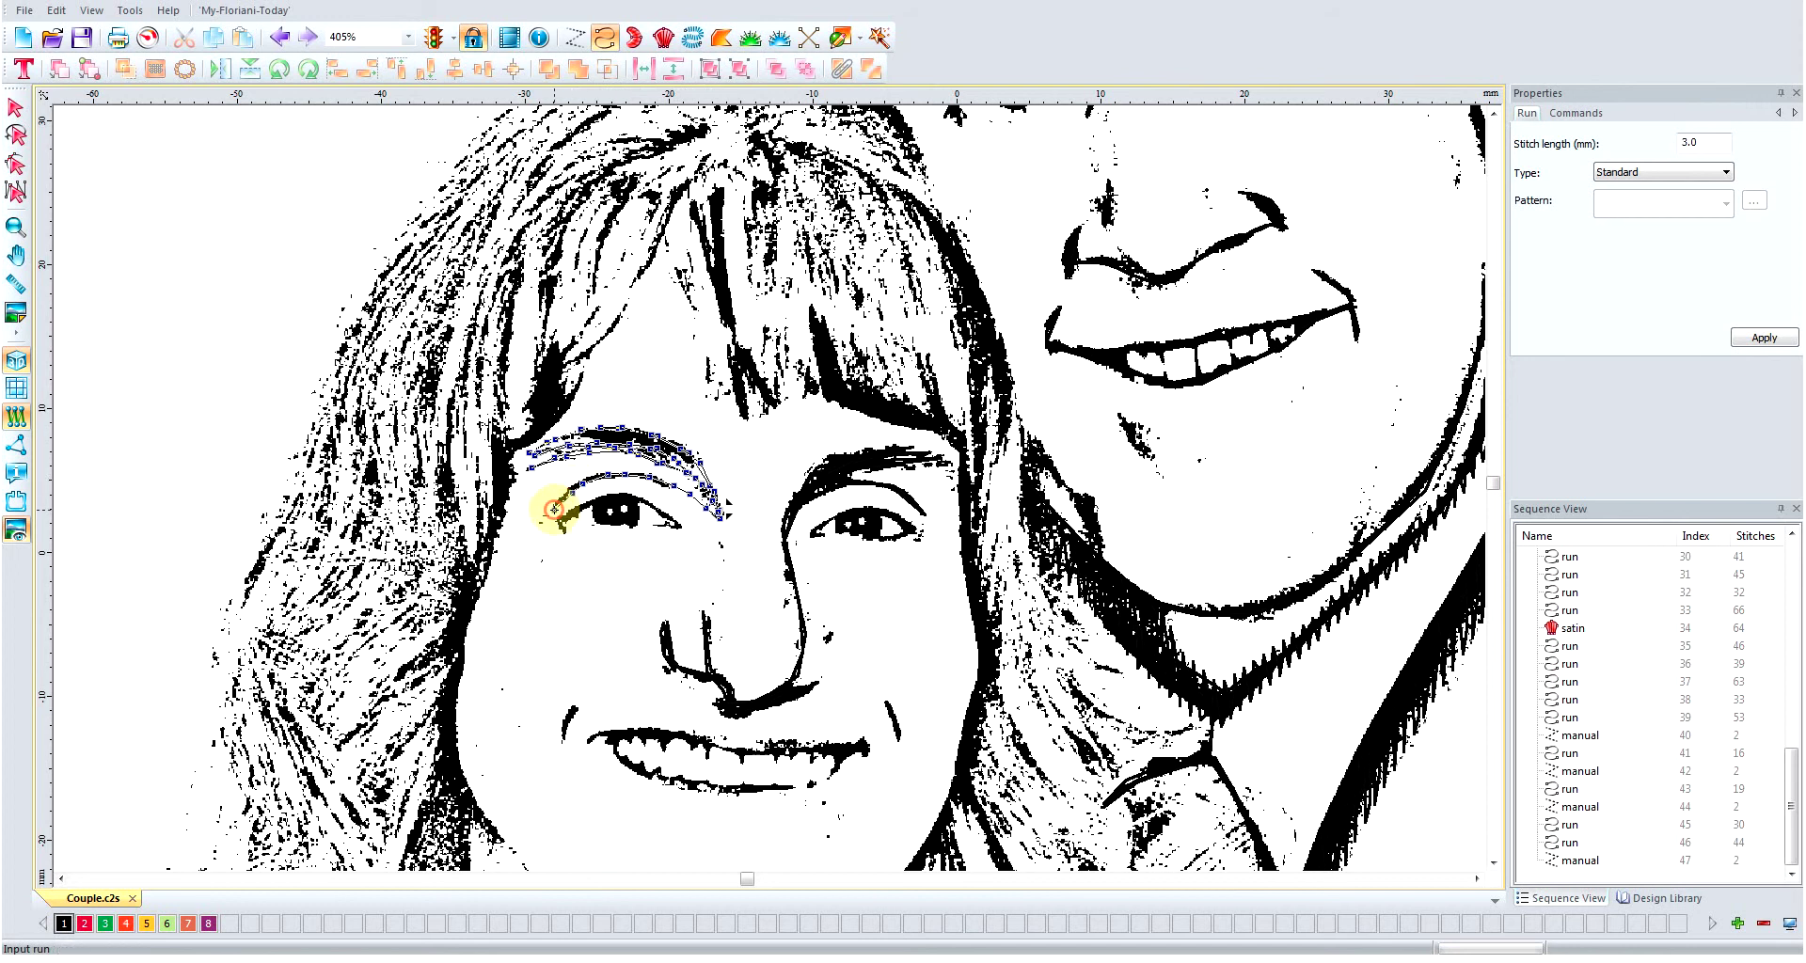
- Retrace the left lid crease to the eyebrow's inner end, finish the run and check it with the backdrop hidden
{"action": "left_click", "coordinate": [578, 487]}
{"action": "left_click", "coordinate": [607, 477]}
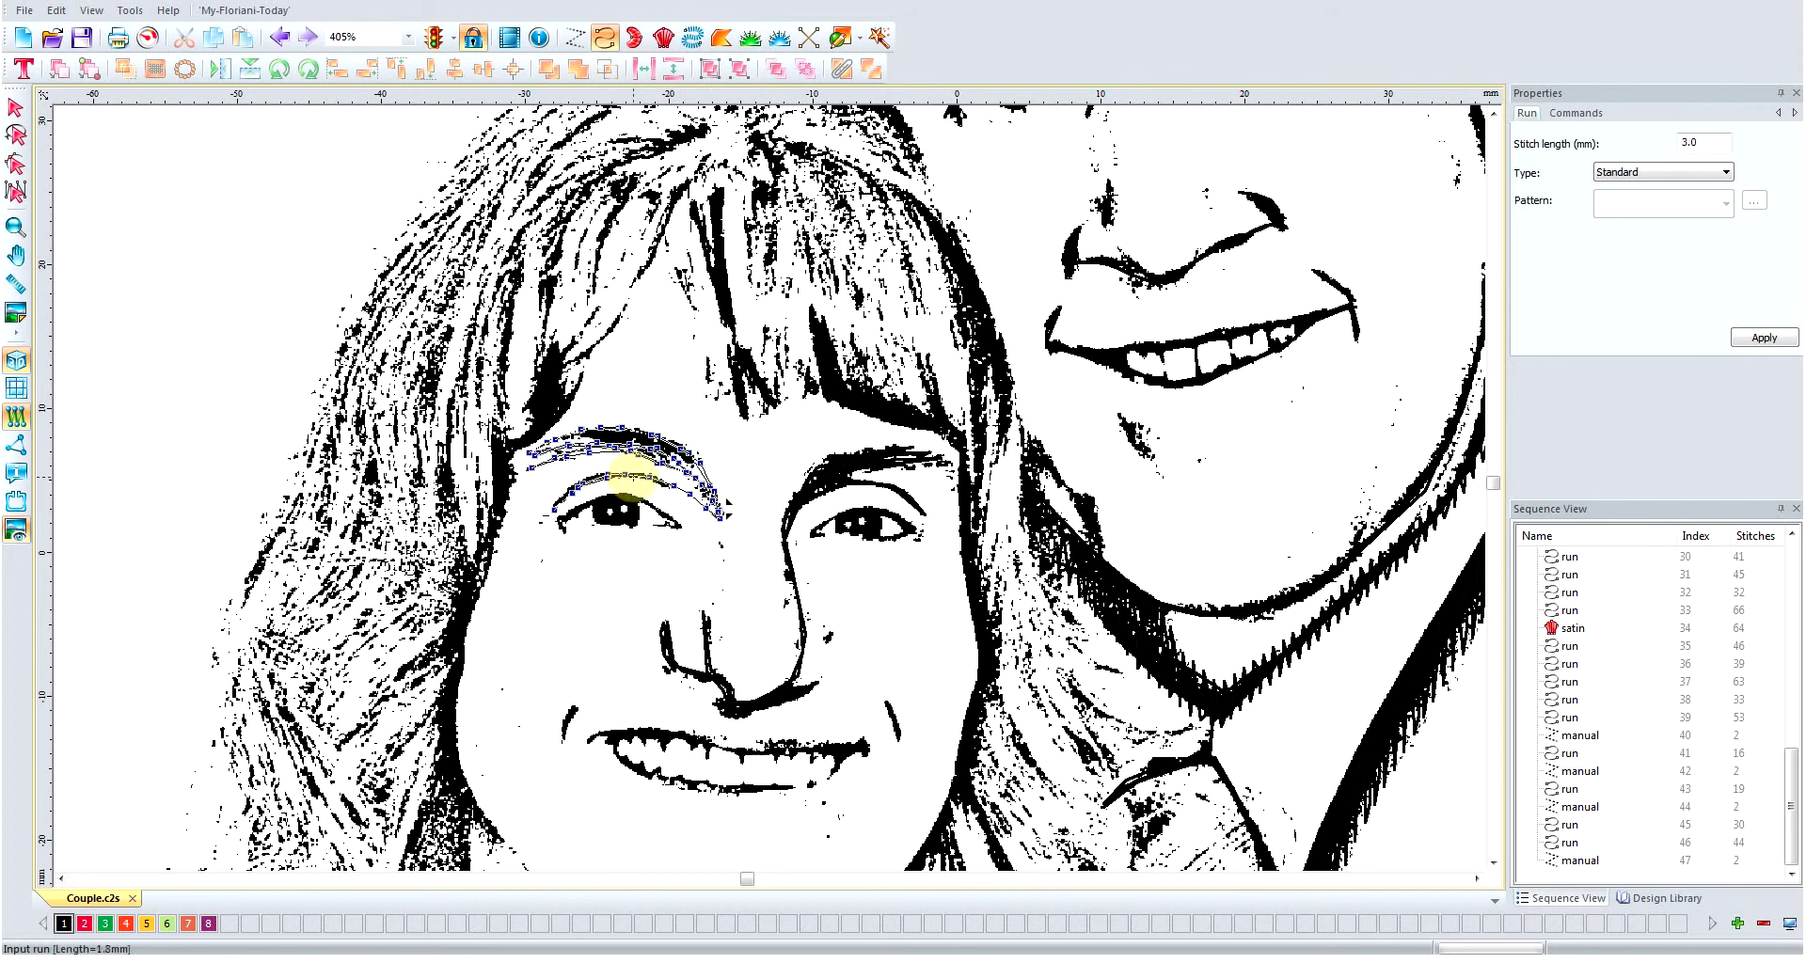
{"action": "left_click", "coordinate": [630, 474]}
{"action": "left_click", "coordinate": [658, 480]}
{"action": "left_click", "coordinate": [682, 494]}
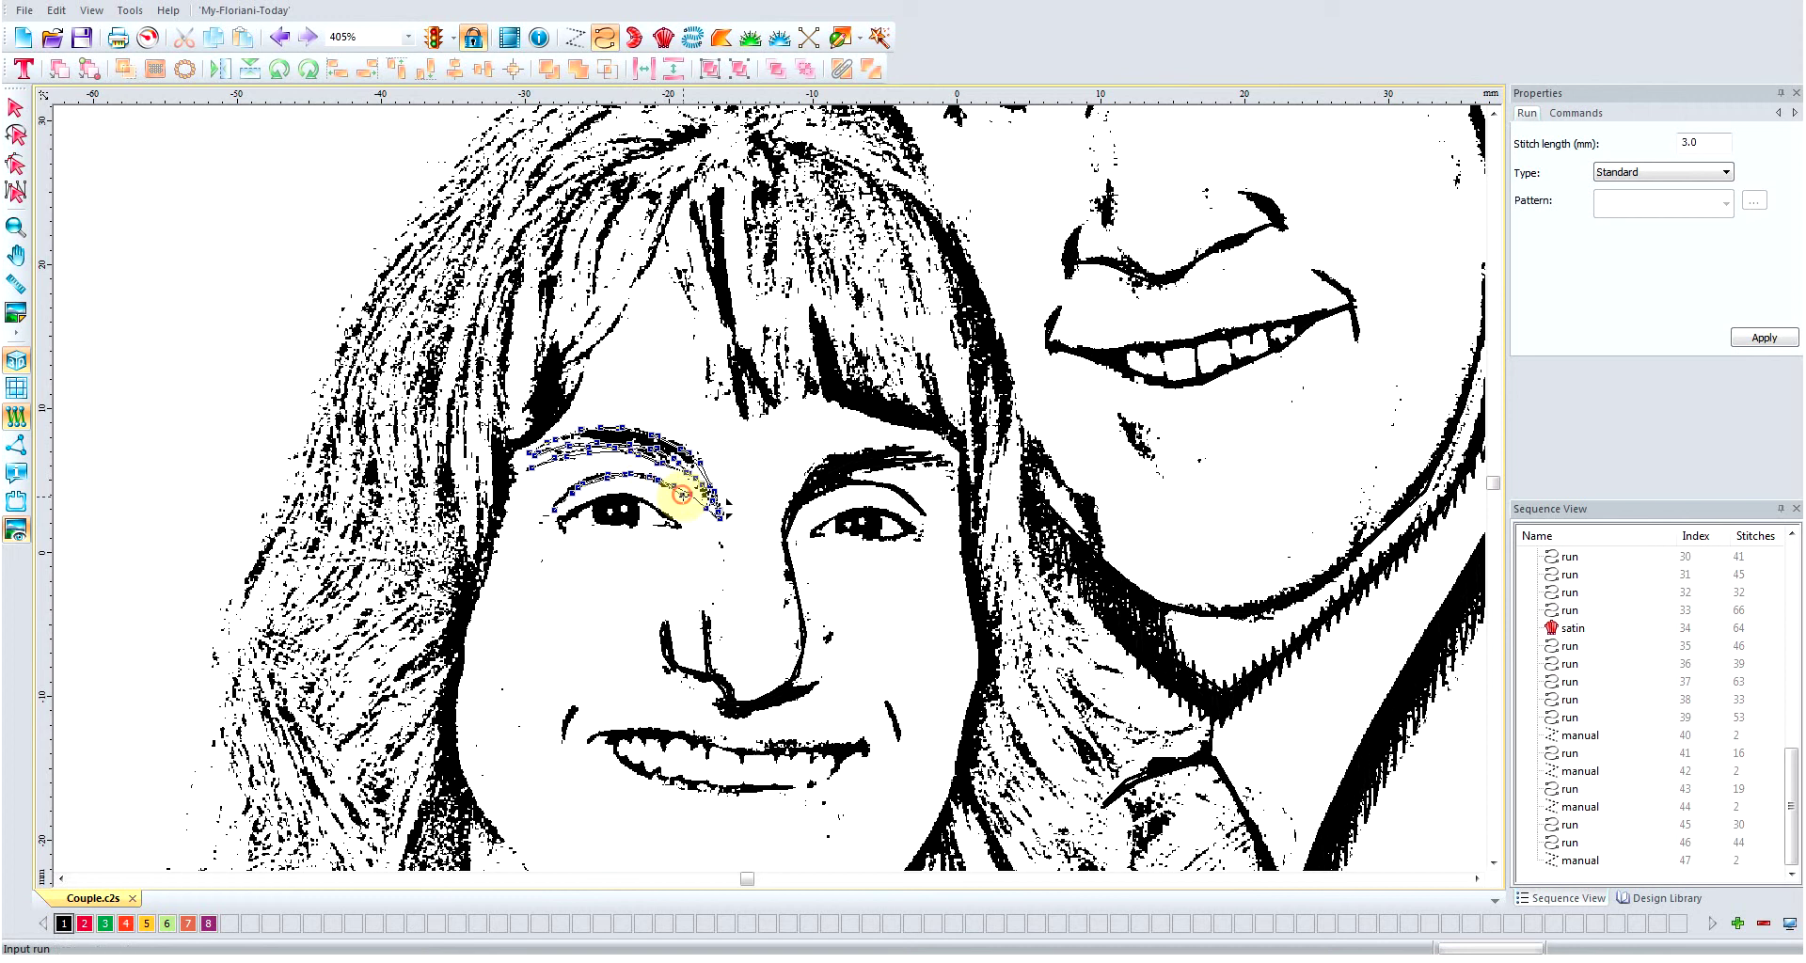
{"action": "left_click", "coordinate": [703, 508]}
{"action": "left_click", "coordinate": [717, 519]}
{"action": "right_click", "coordinate": [718, 519]}
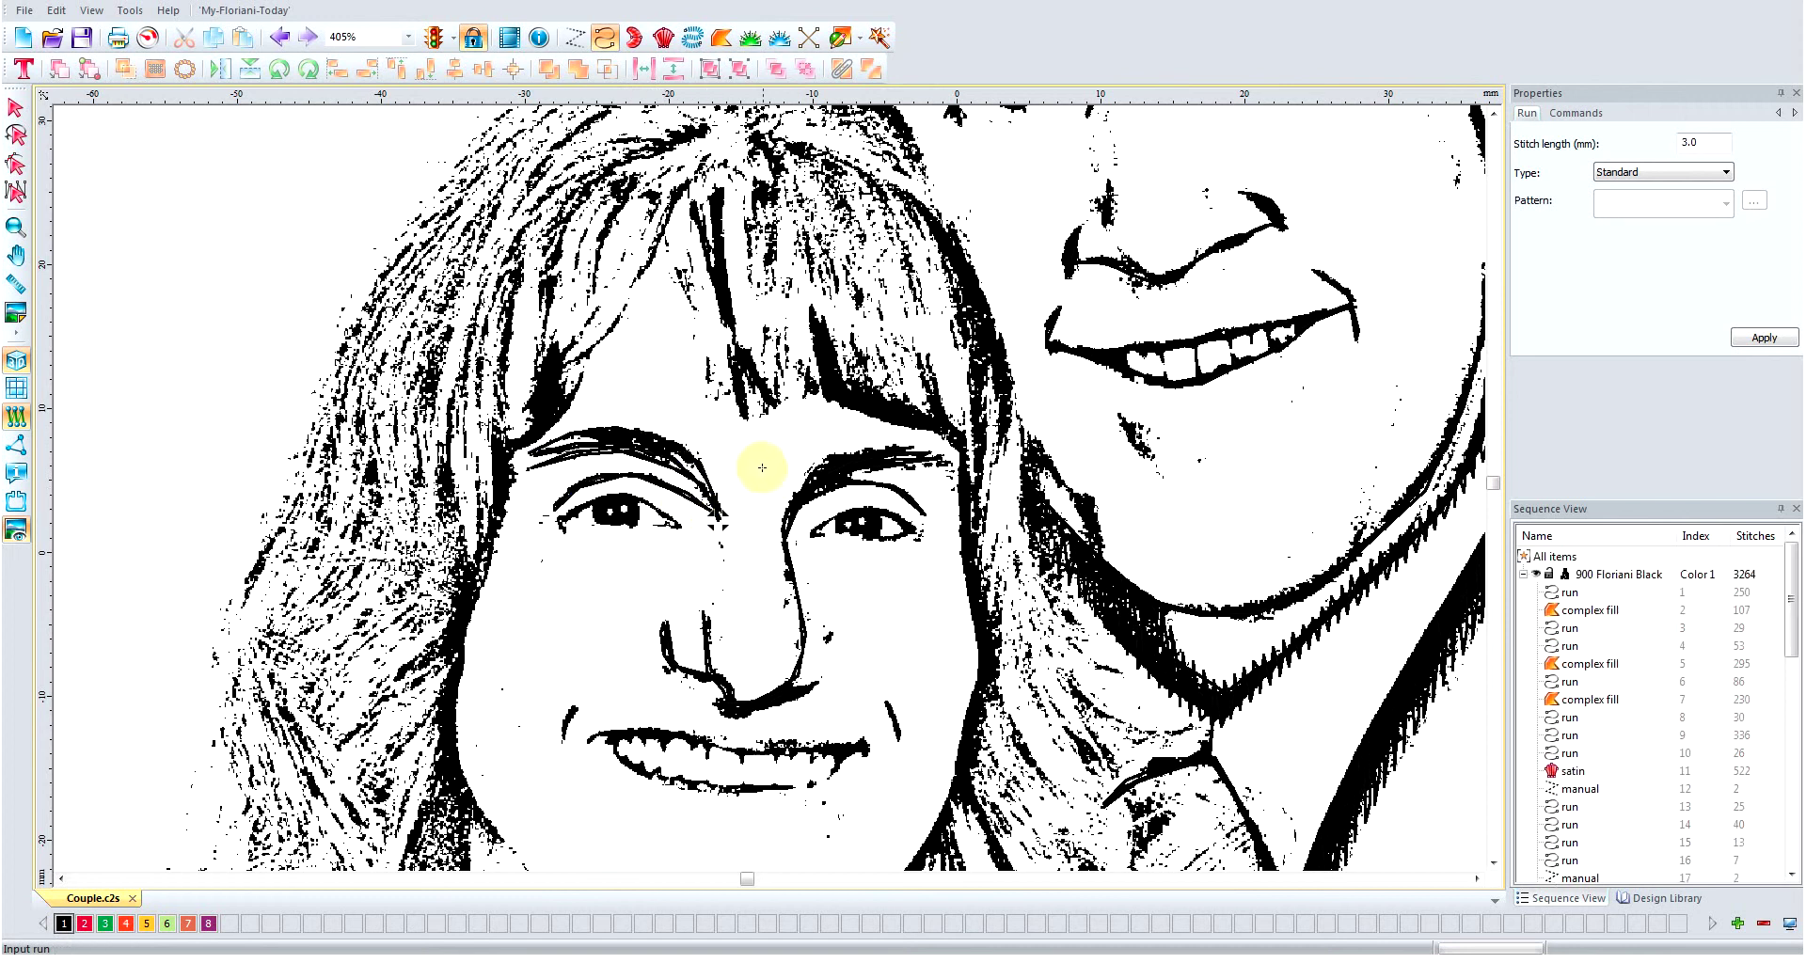
{"action": "key", "text": "d"}
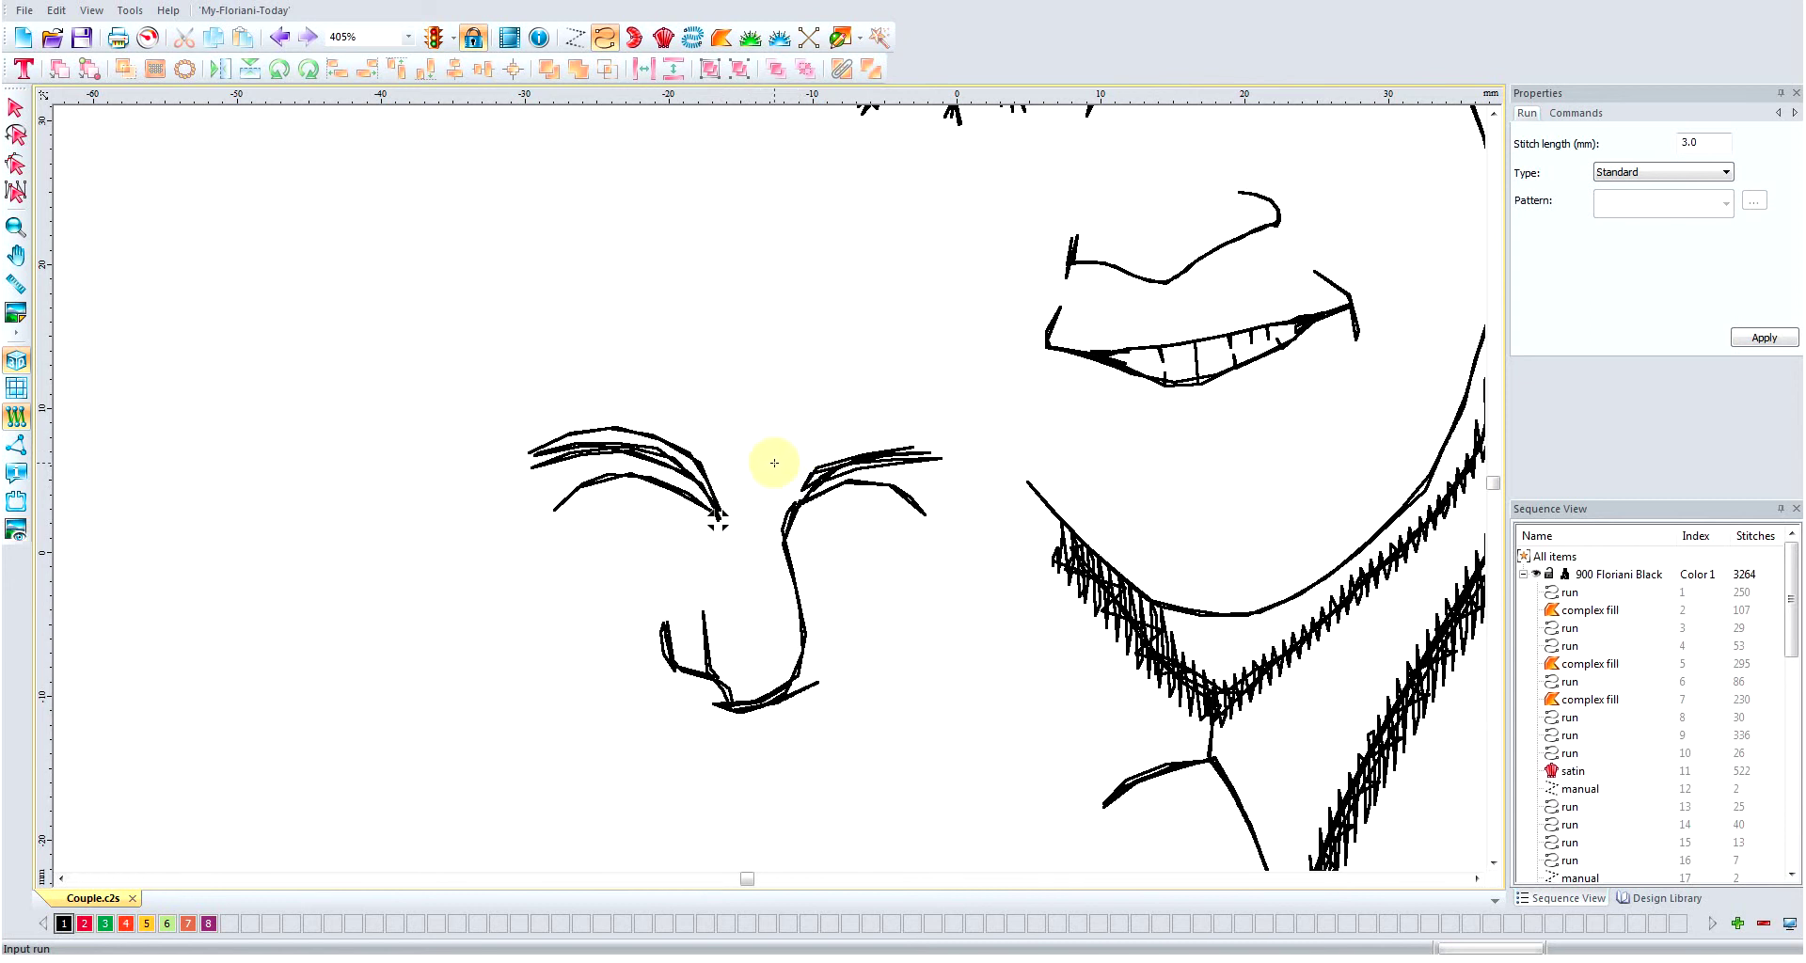
{"action": "key", "text": "ctrl+b"}
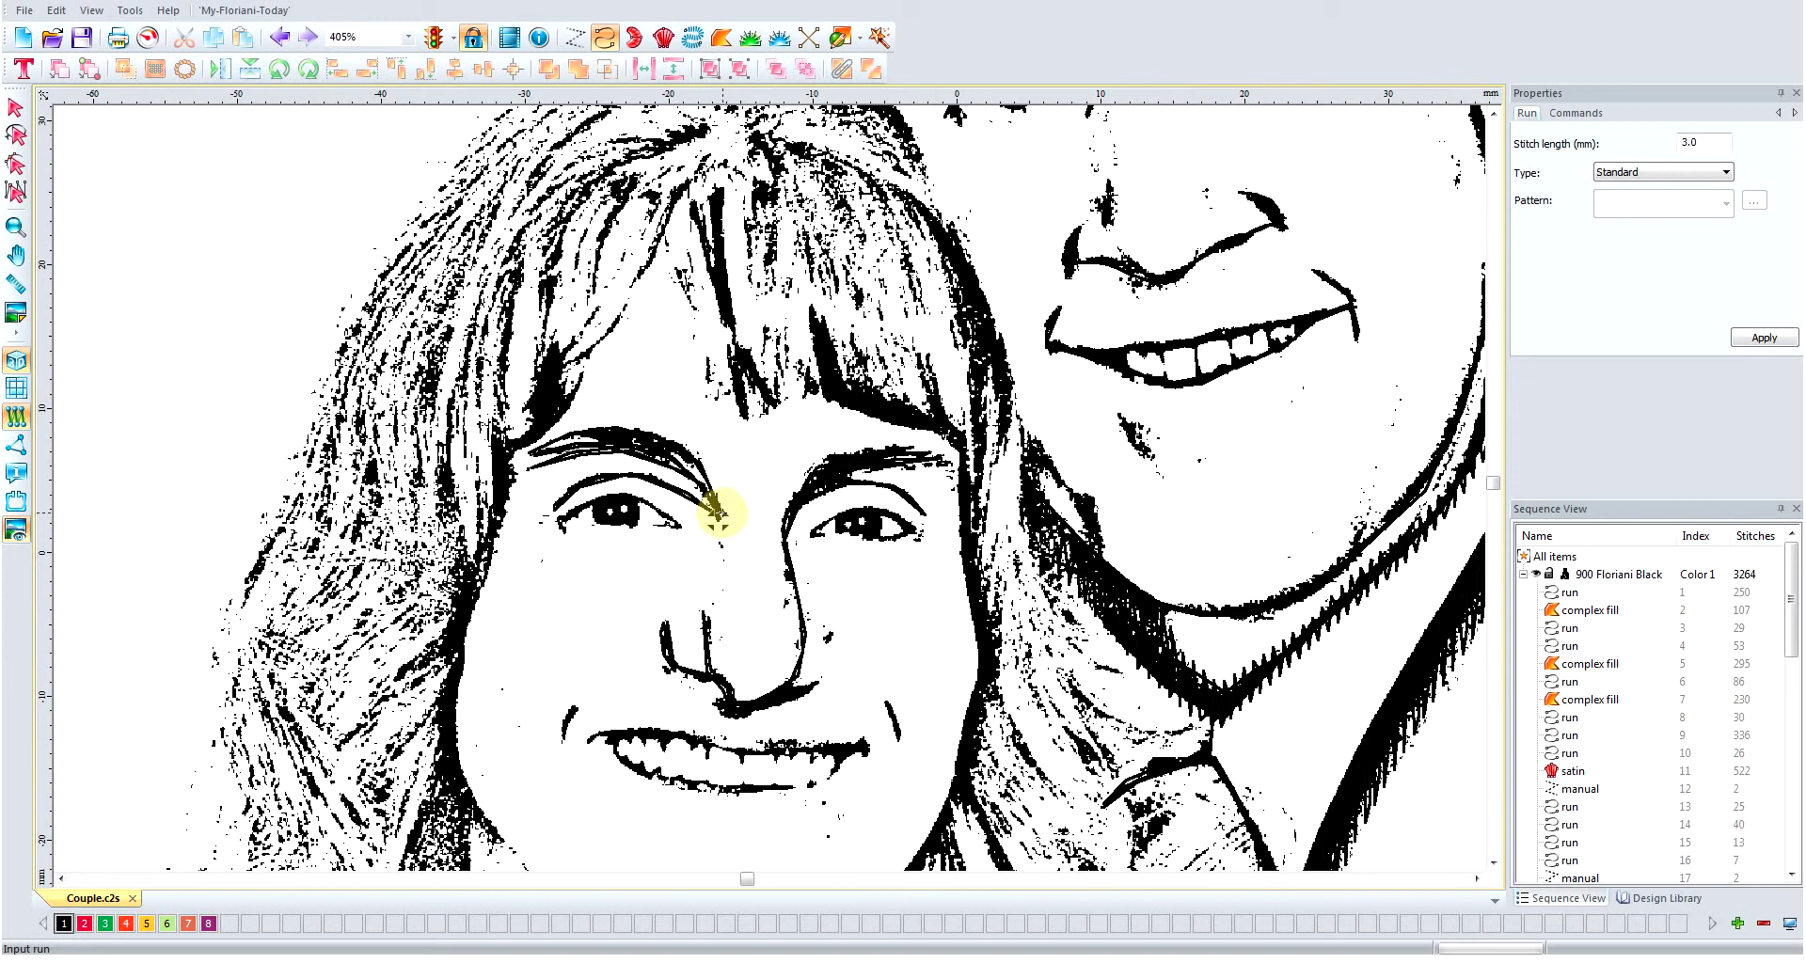
- Add a manual stitch across the nose bridge from the left eyebrow's inner end to the right eye's inner corner
{"action": "left_click", "coordinate": [571, 41]}
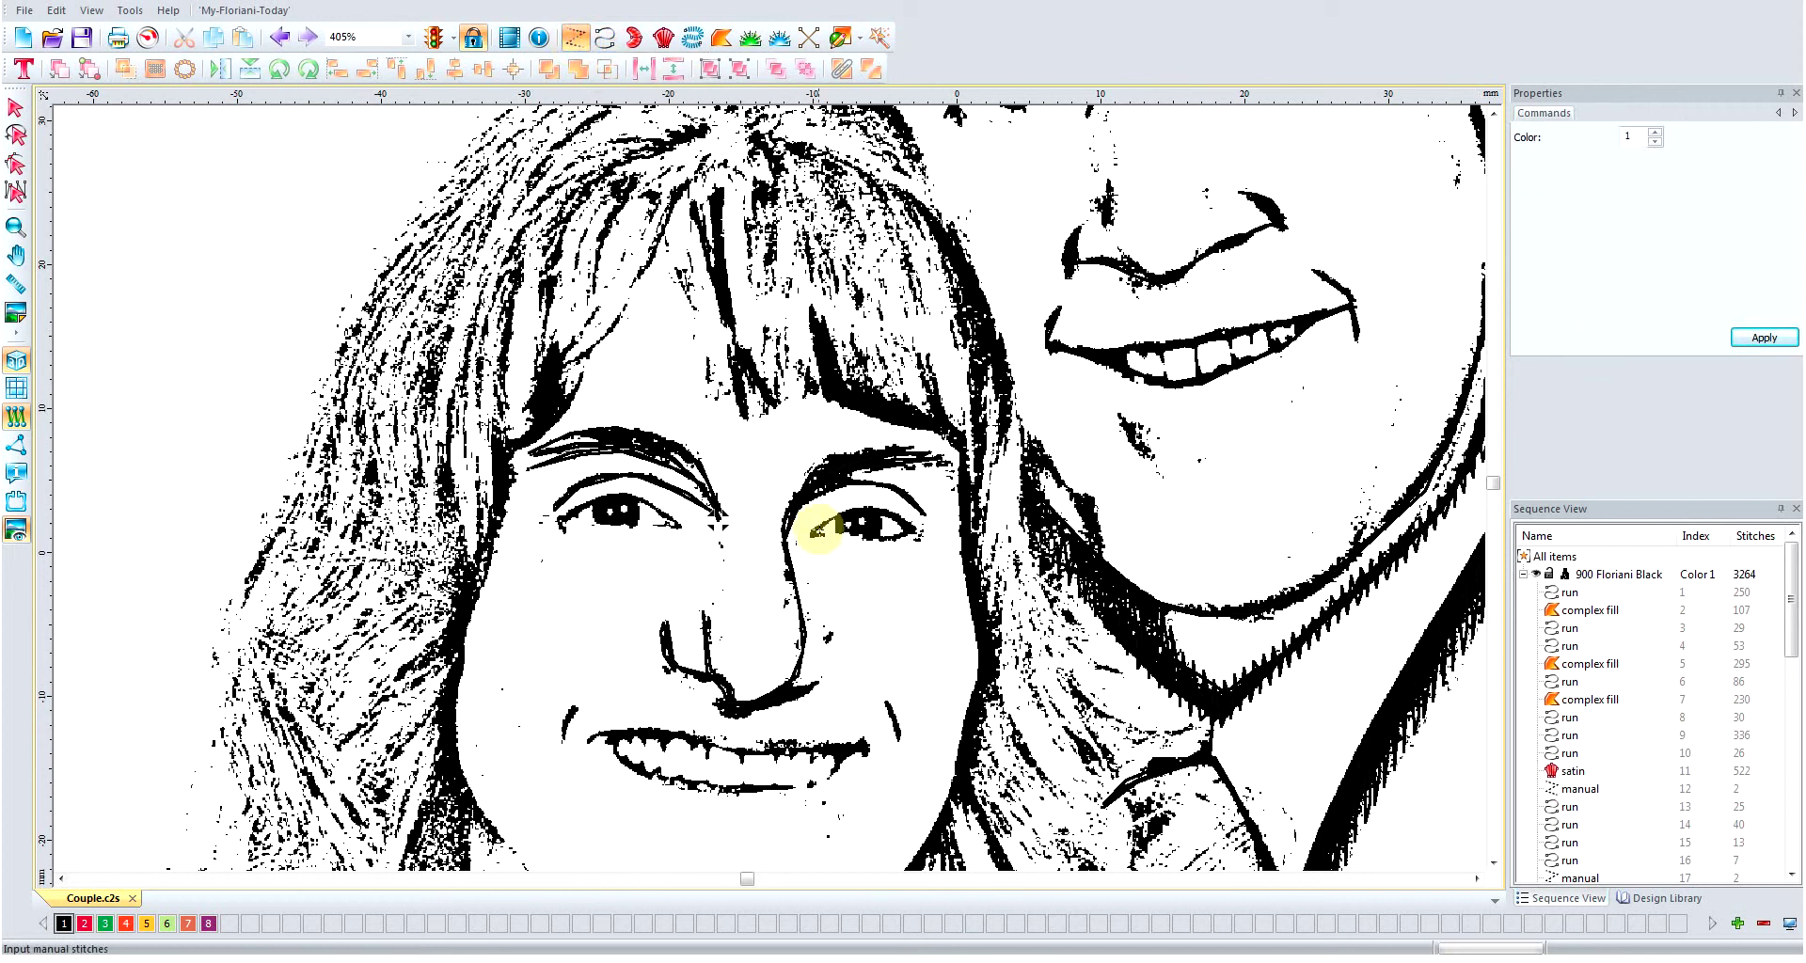
{"action": "left_click", "coordinate": [718, 520]}
{"action": "left_click", "coordinate": [716, 513]}
{"action": "left_click", "coordinate": [817, 533]}
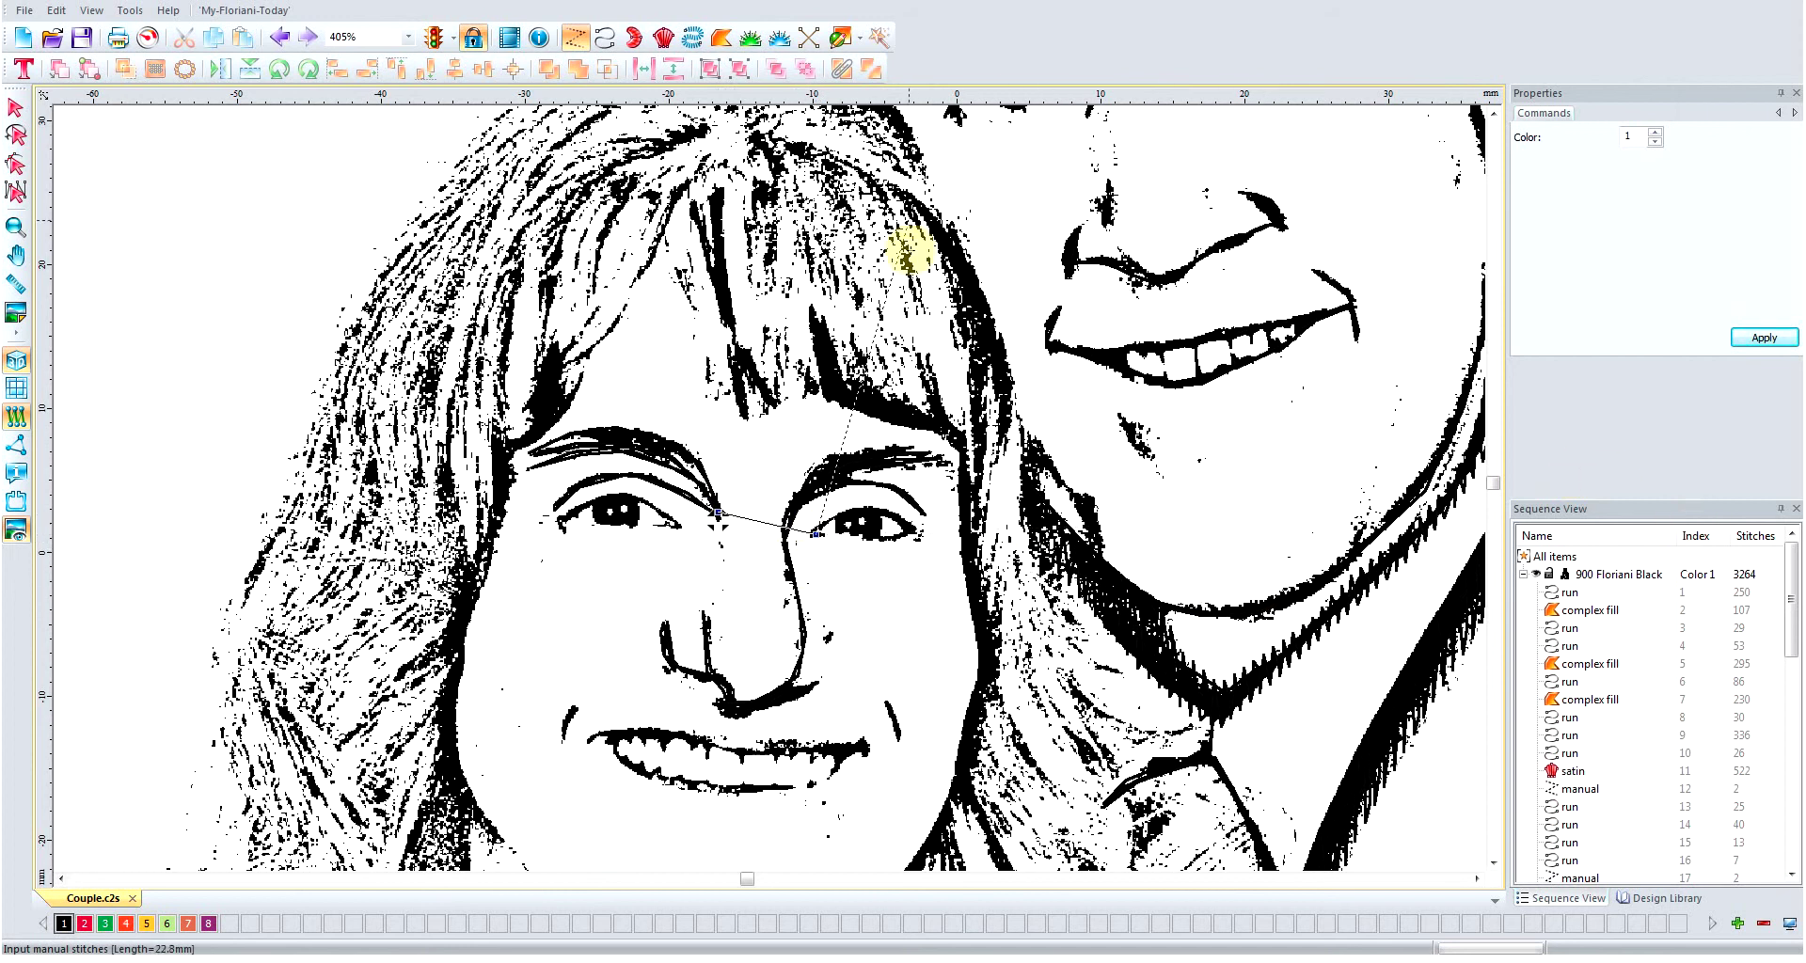
{"action": "key", "text": "Return"}
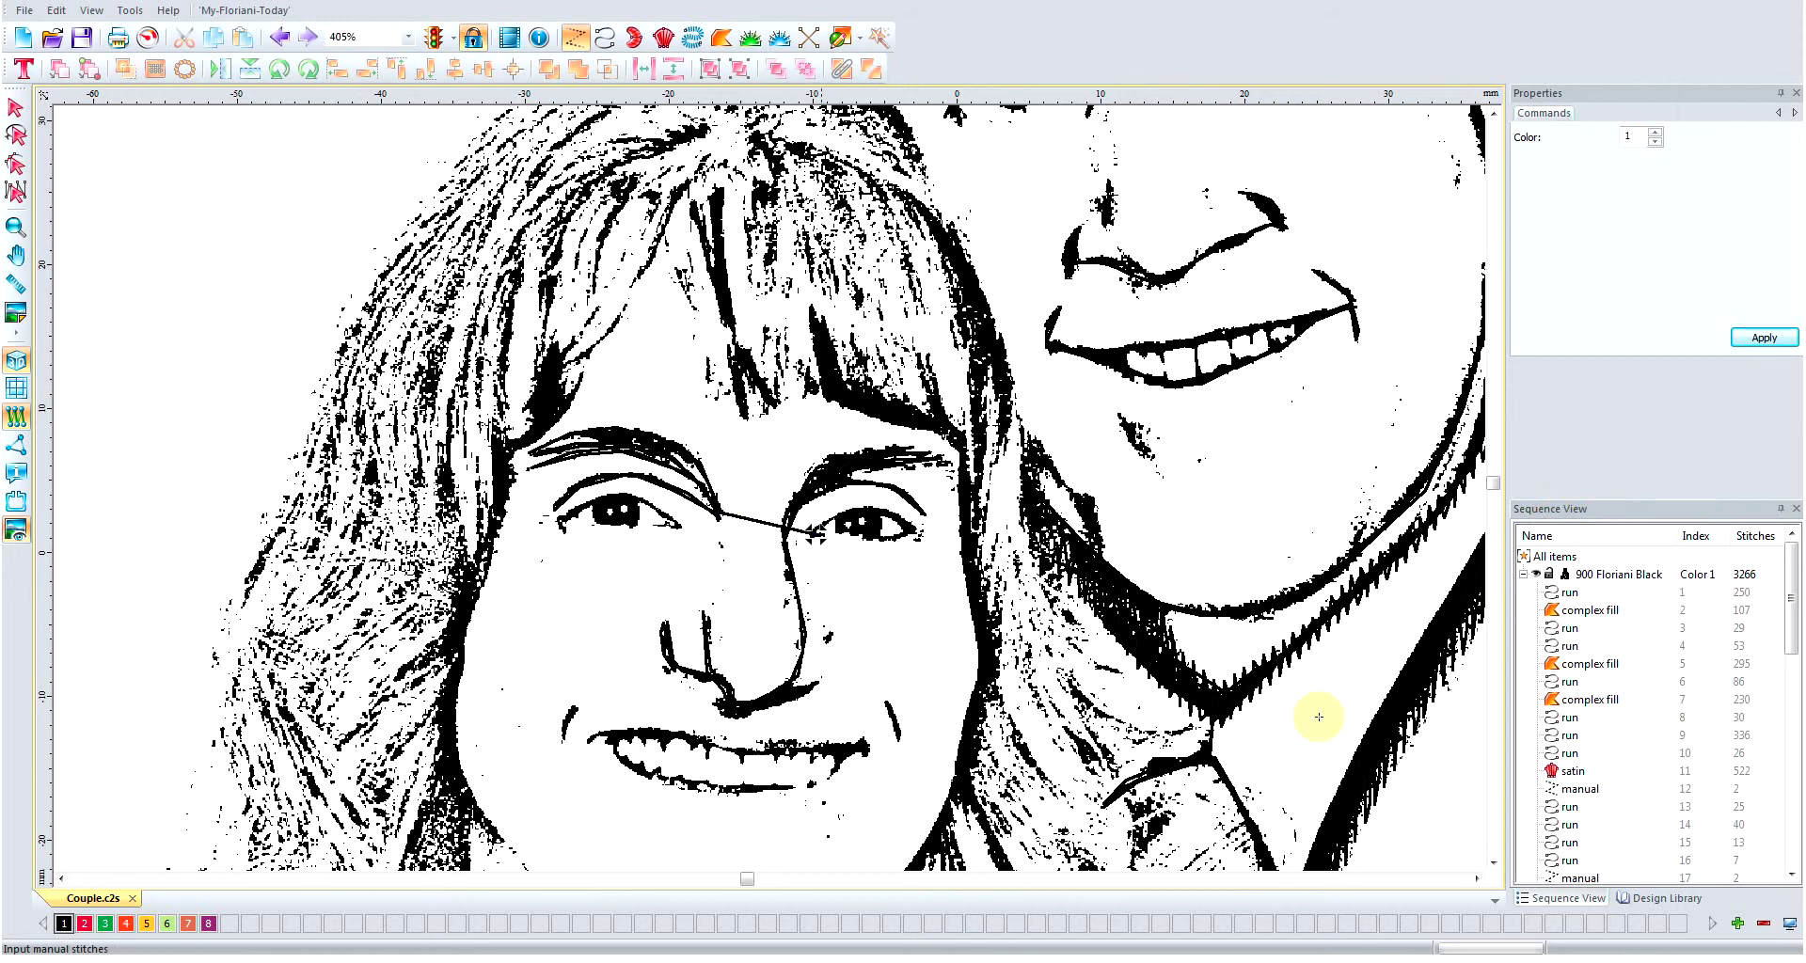
- Try to set the last manual stitch's start command to jump and its end command to trim
{"action": "left_click_drag", "start_coordinate": [1794, 596], "coordinate": [1778, 855]}
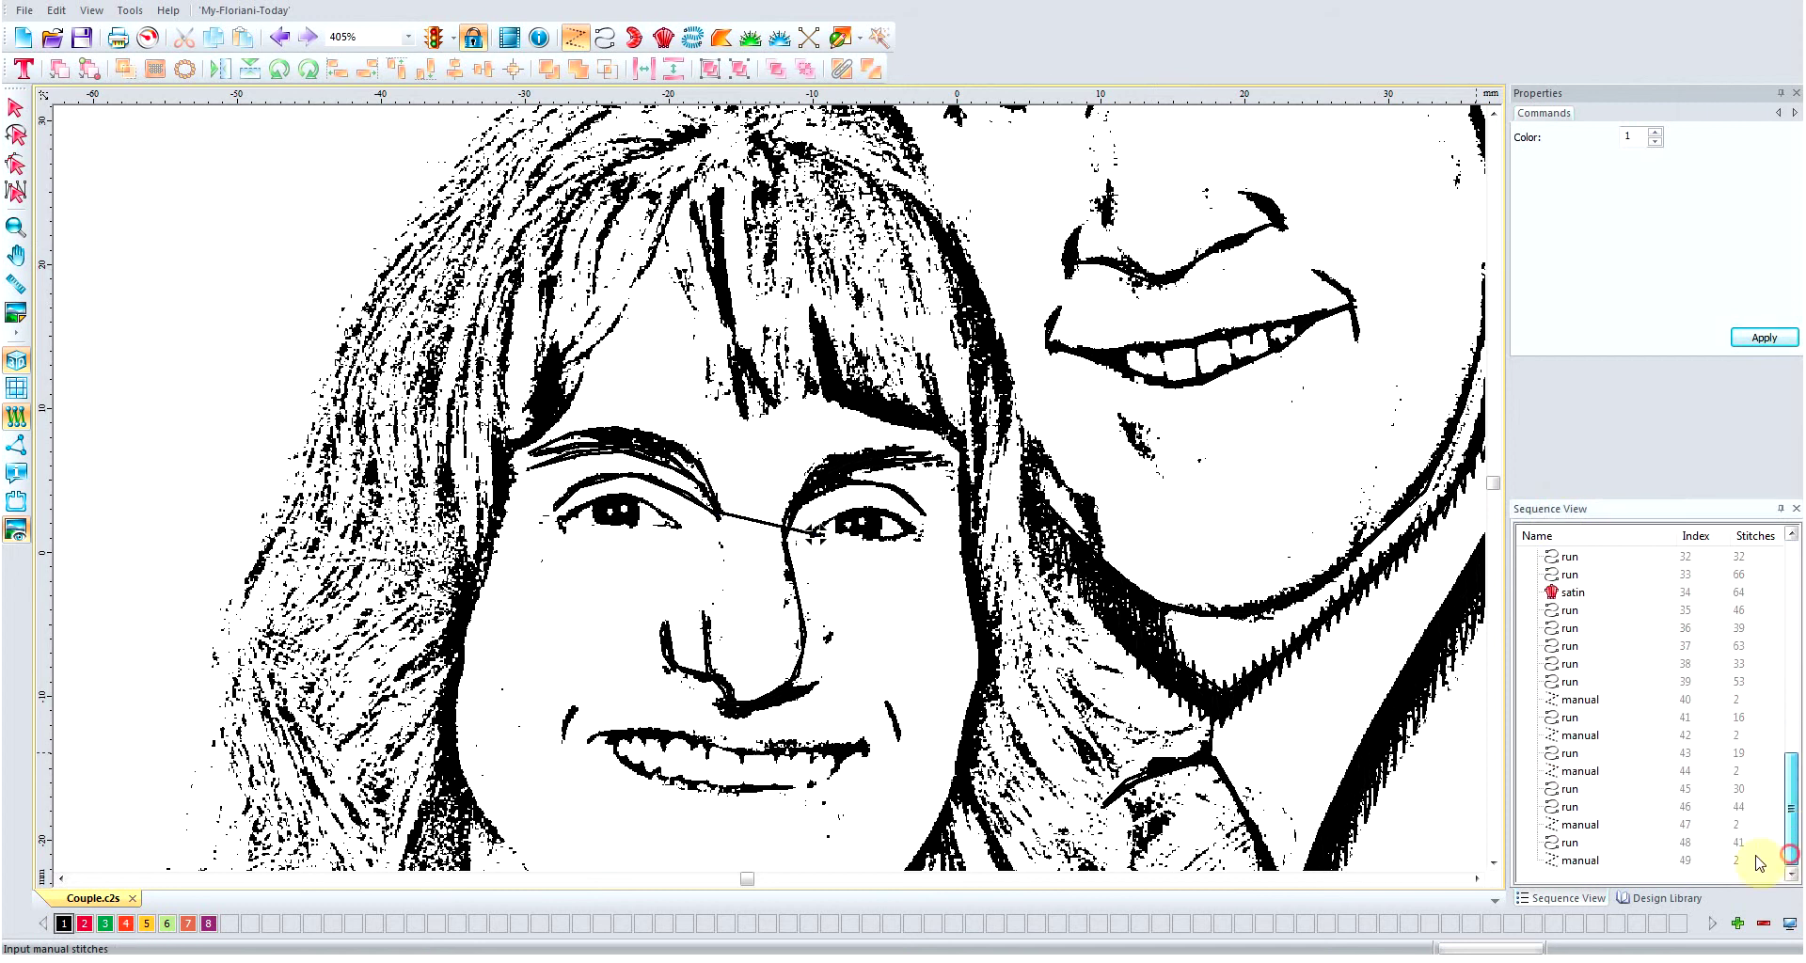
{"action": "left_click", "coordinate": [1580, 858]}
{"action": "left_click", "coordinate": [1641, 163]}
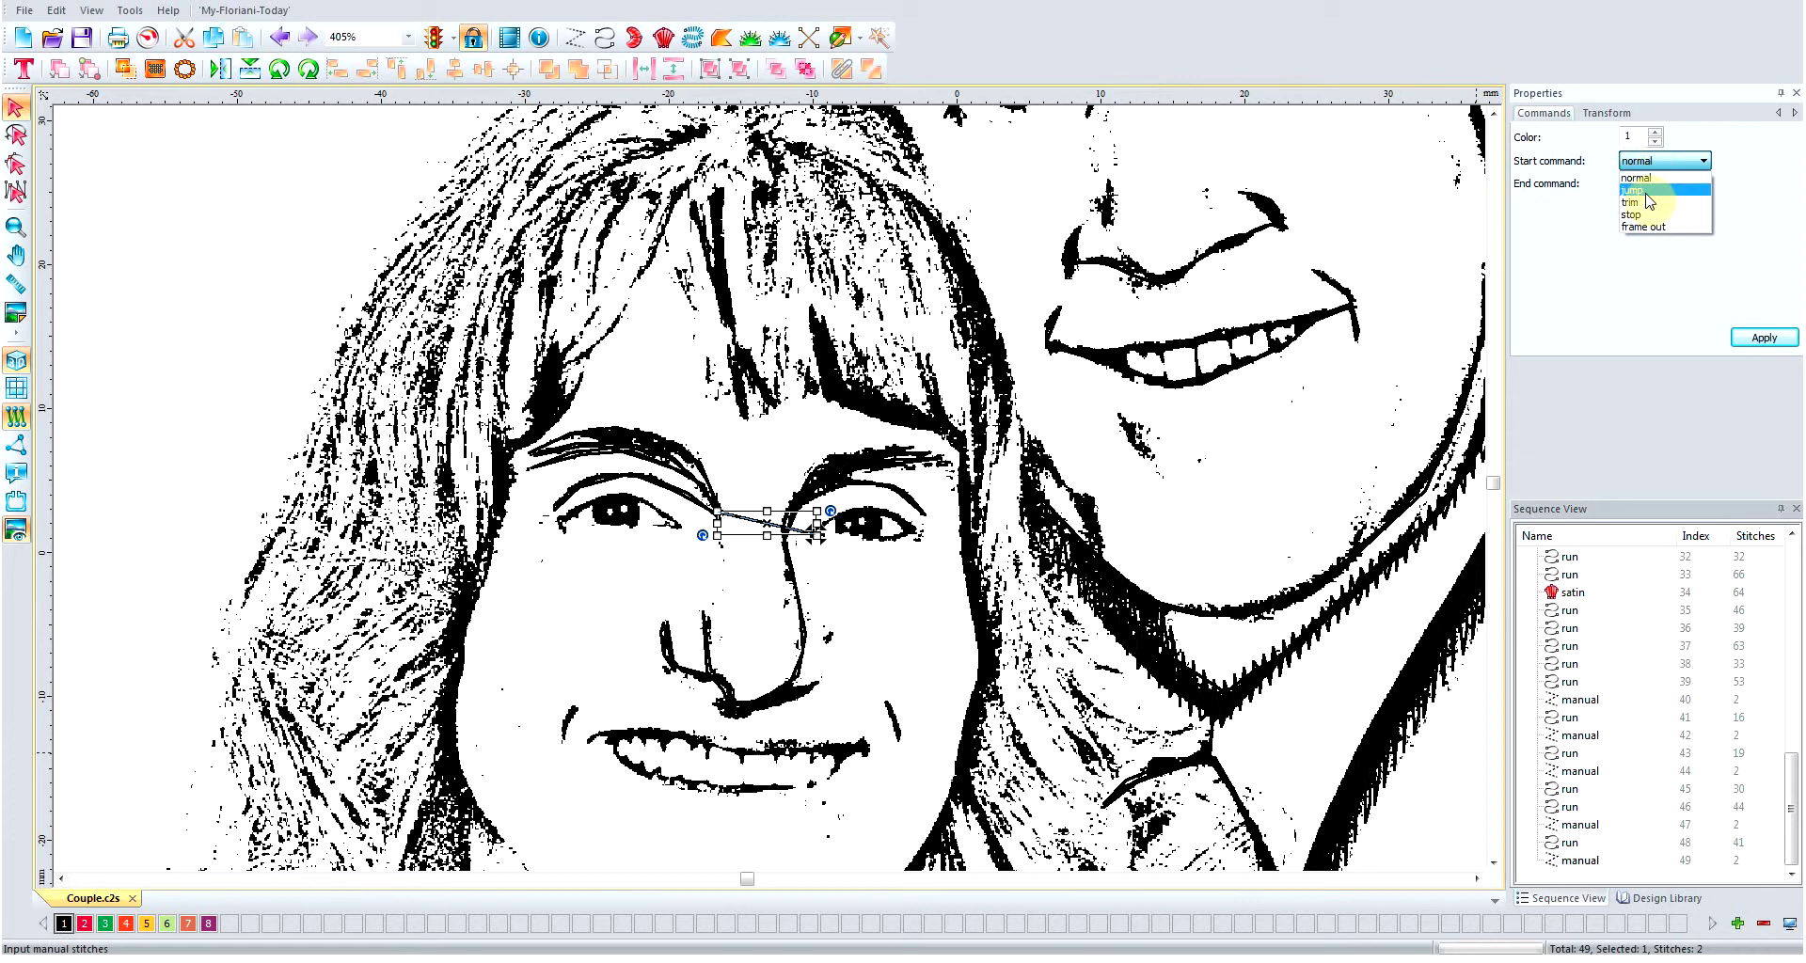
{"action": "left_click", "coordinate": [1644, 190]}
{"action": "left_click", "coordinate": [1644, 187]}
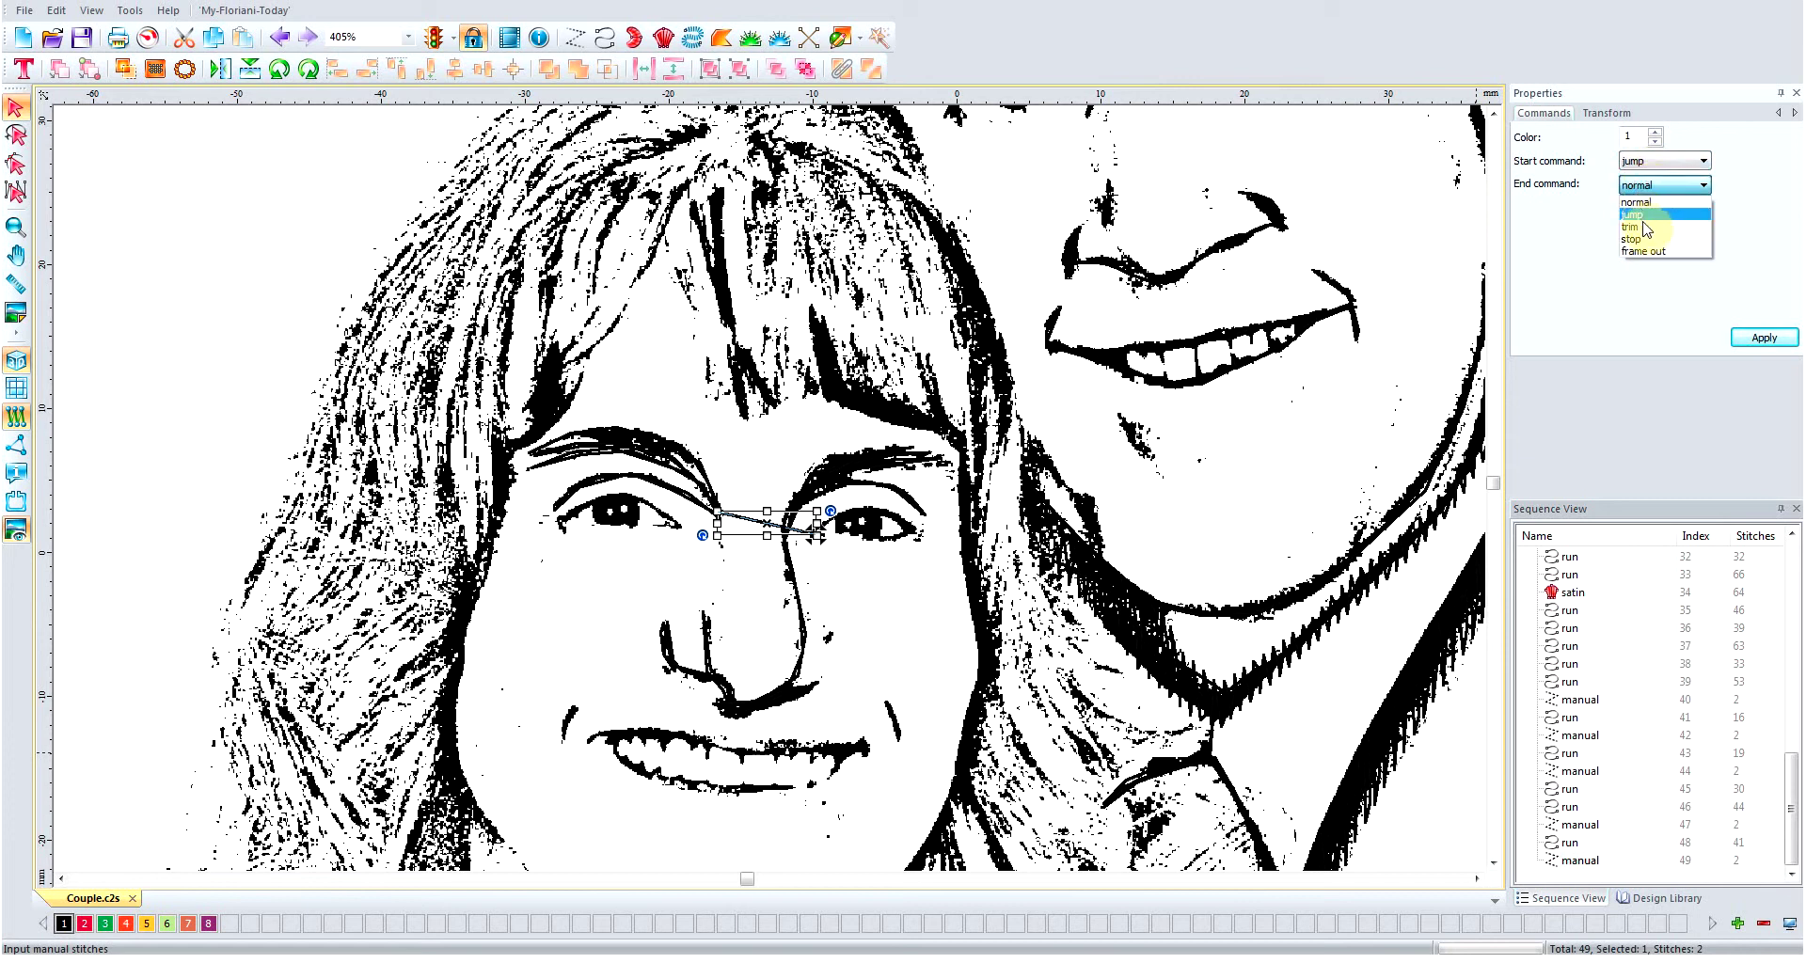
{"action": "left_click", "coordinate": [1642, 227]}
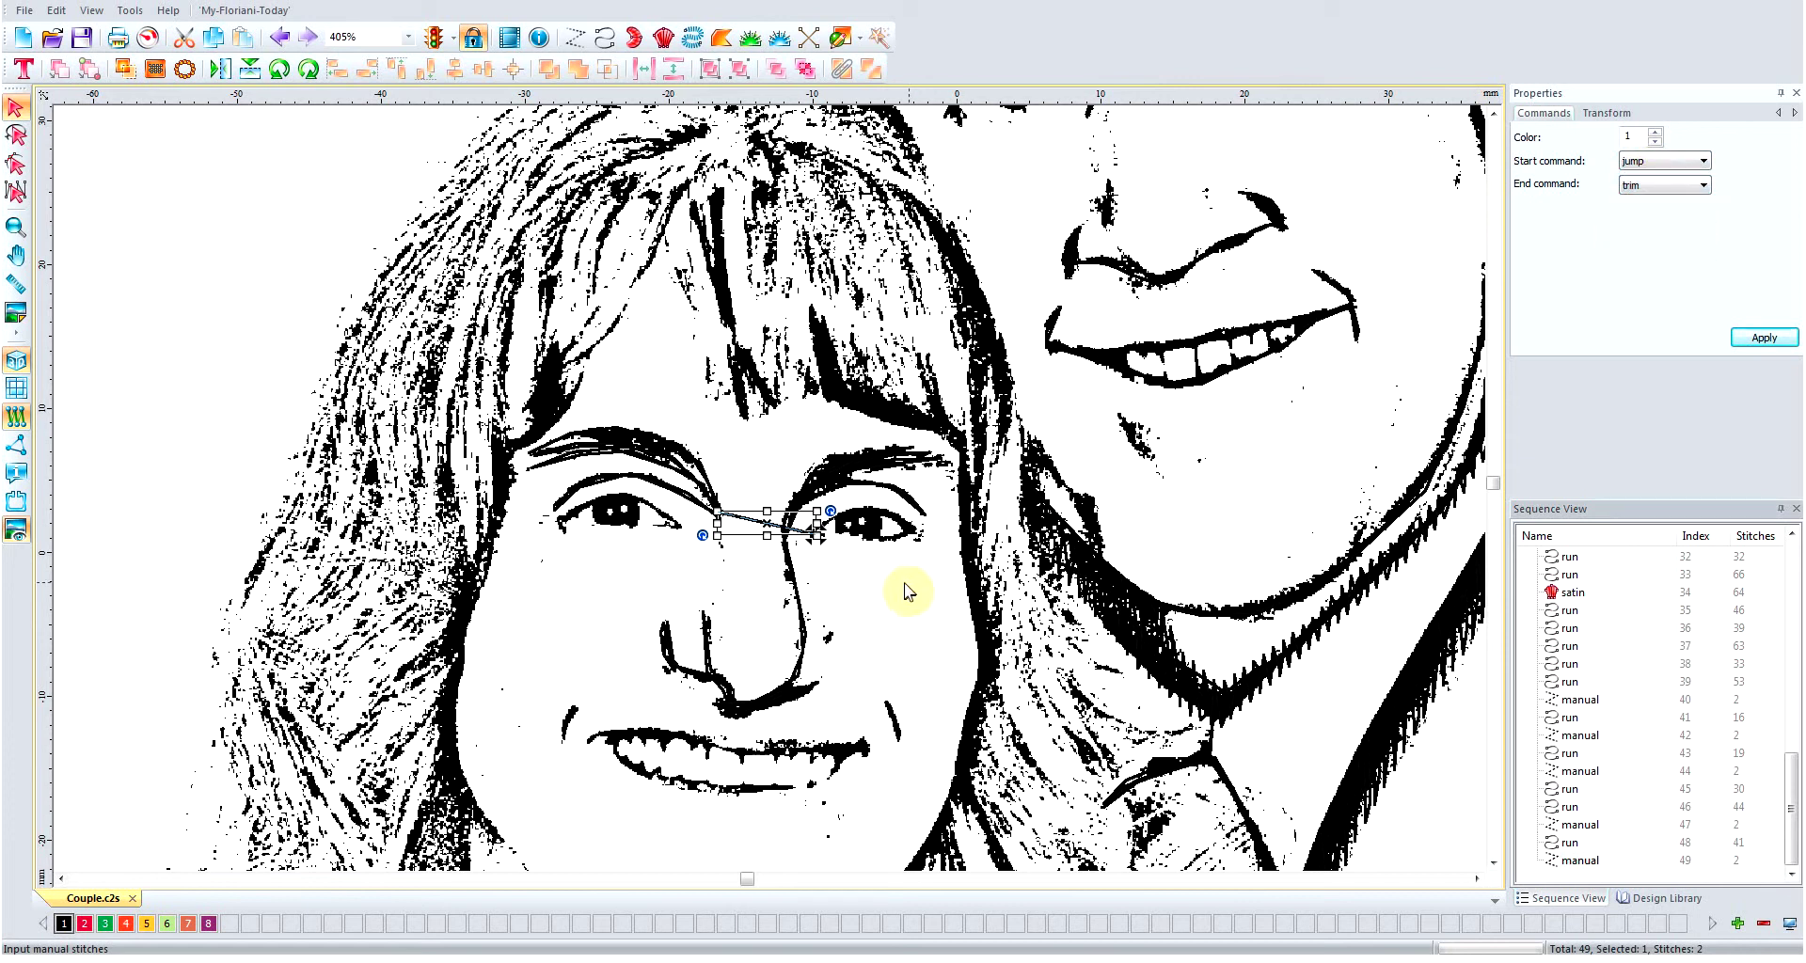
{"action": "left_click", "coordinate": [836, 571]}
- Reselect the manual stitch across the nose bridge, apply jump as start command and trim as end command, and deselect it
{"action": "left_click", "coordinate": [775, 532]}
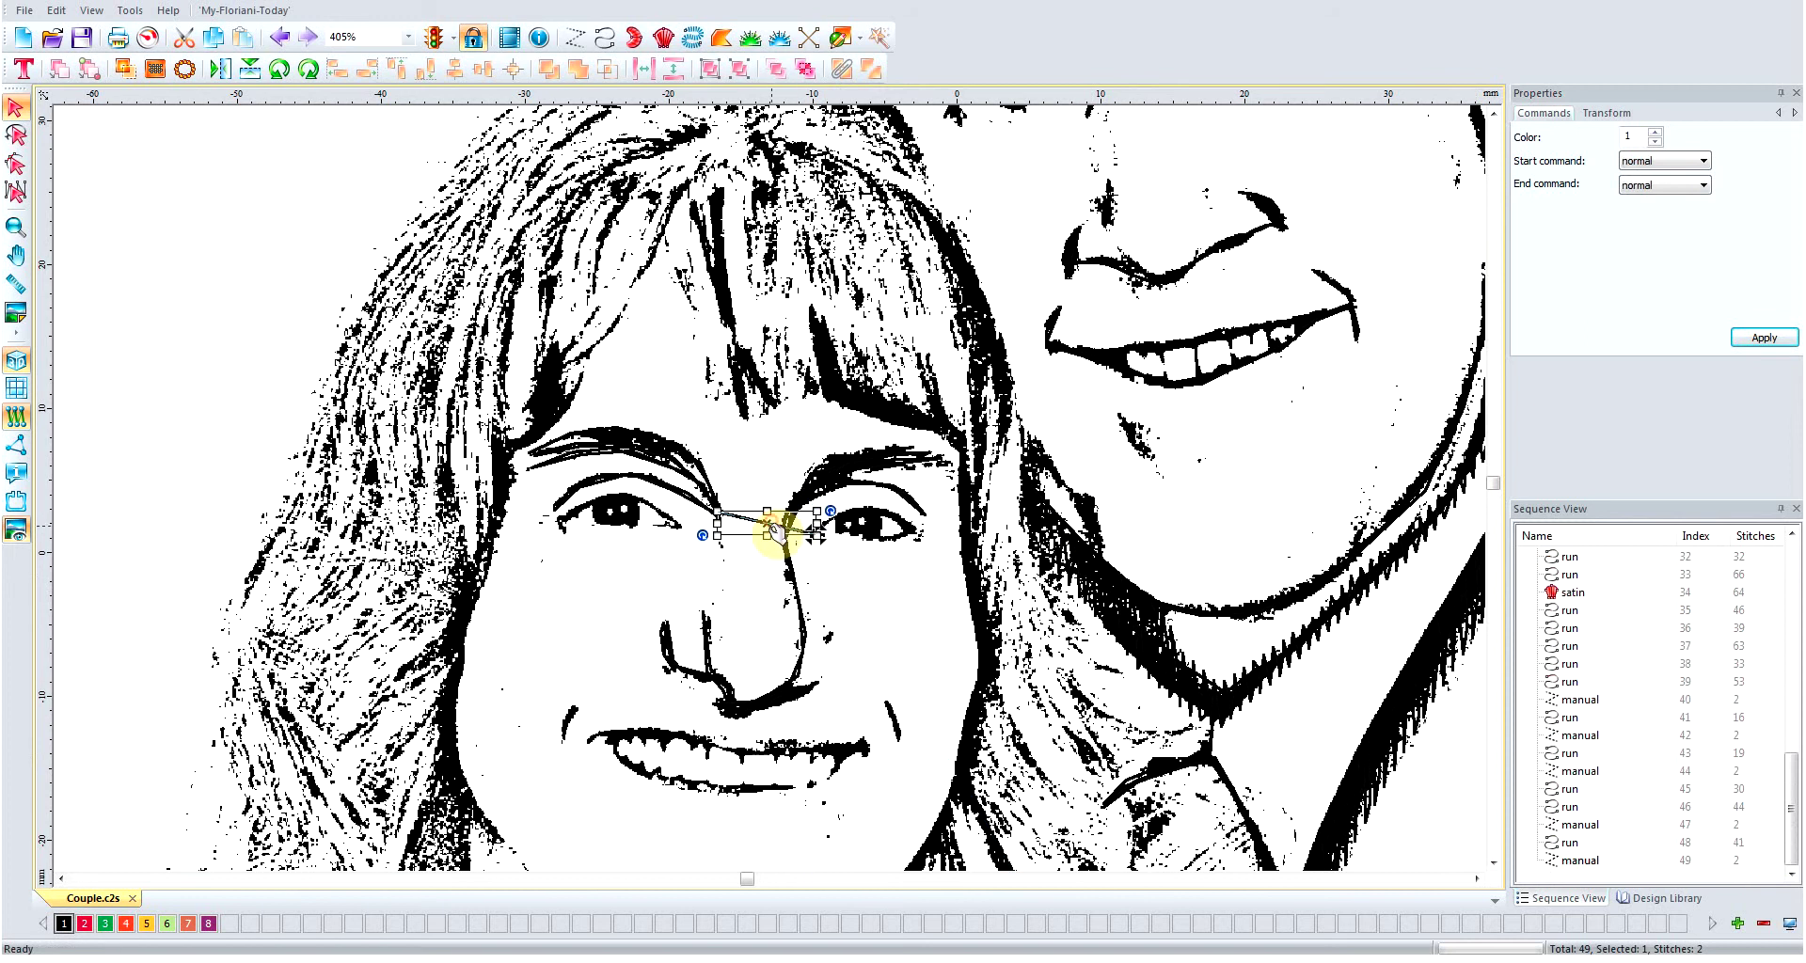
{"action": "left_click", "coordinate": [1679, 165]}
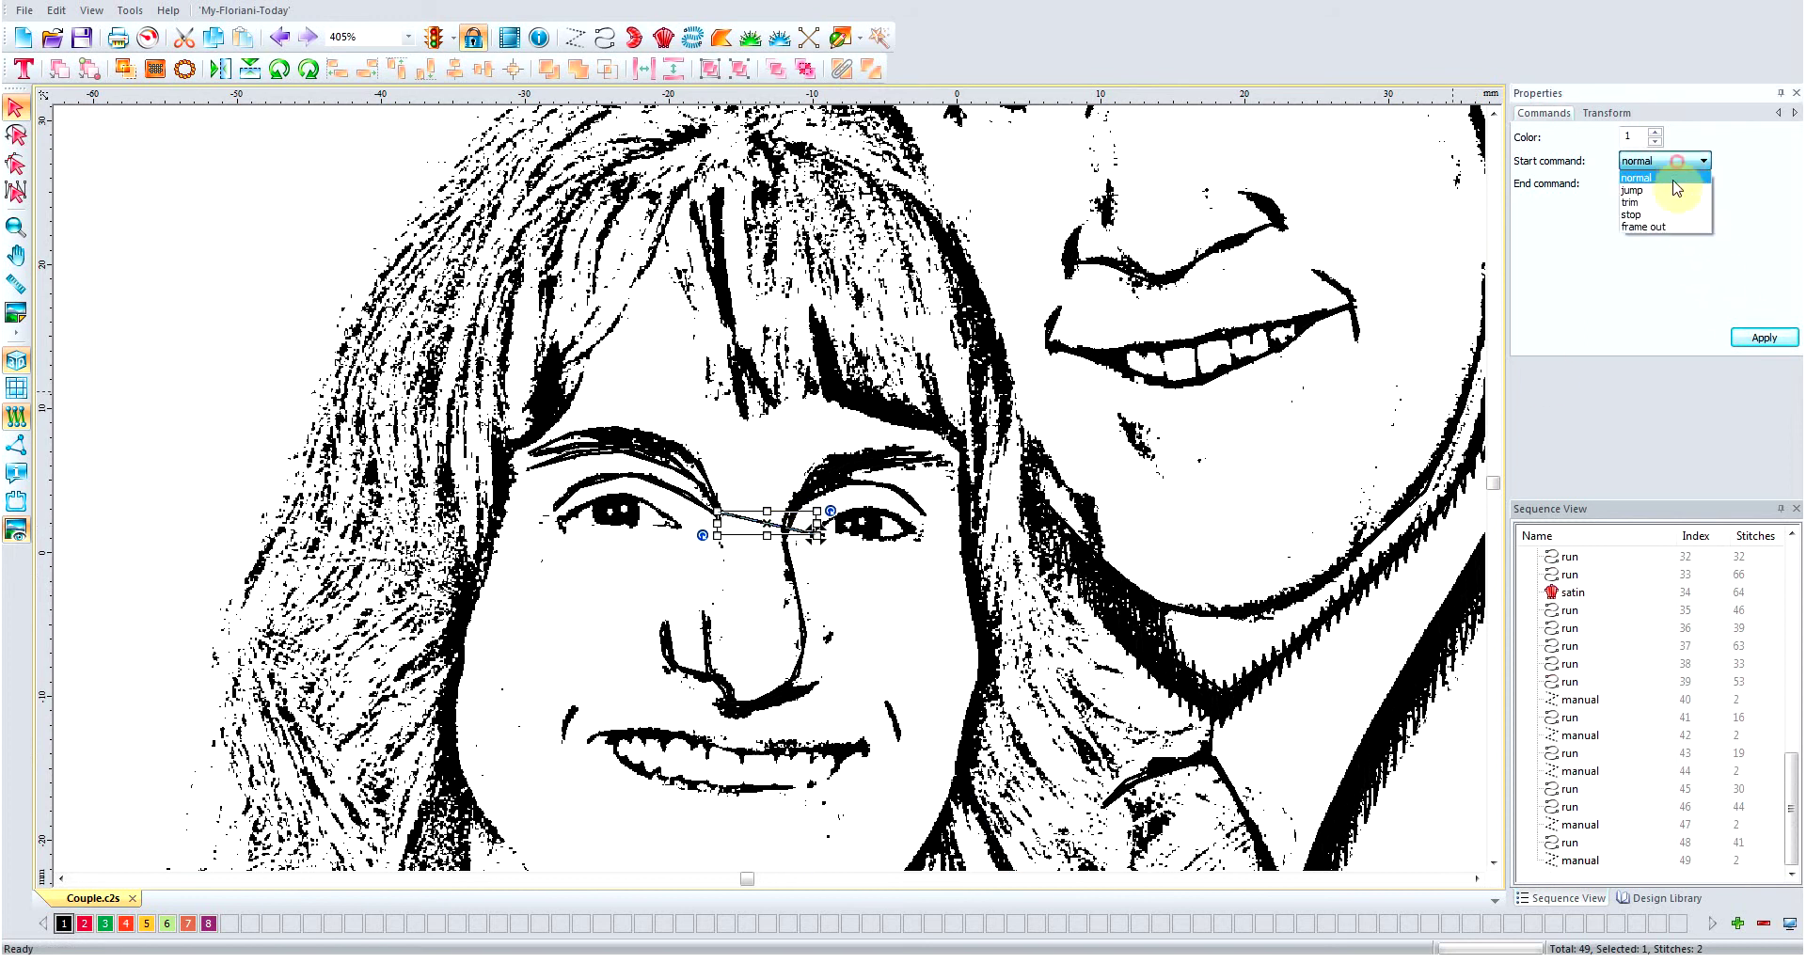
{"action": "left_click", "coordinate": [1670, 193]}
{"action": "left_click", "coordinate": [1671, 188]}
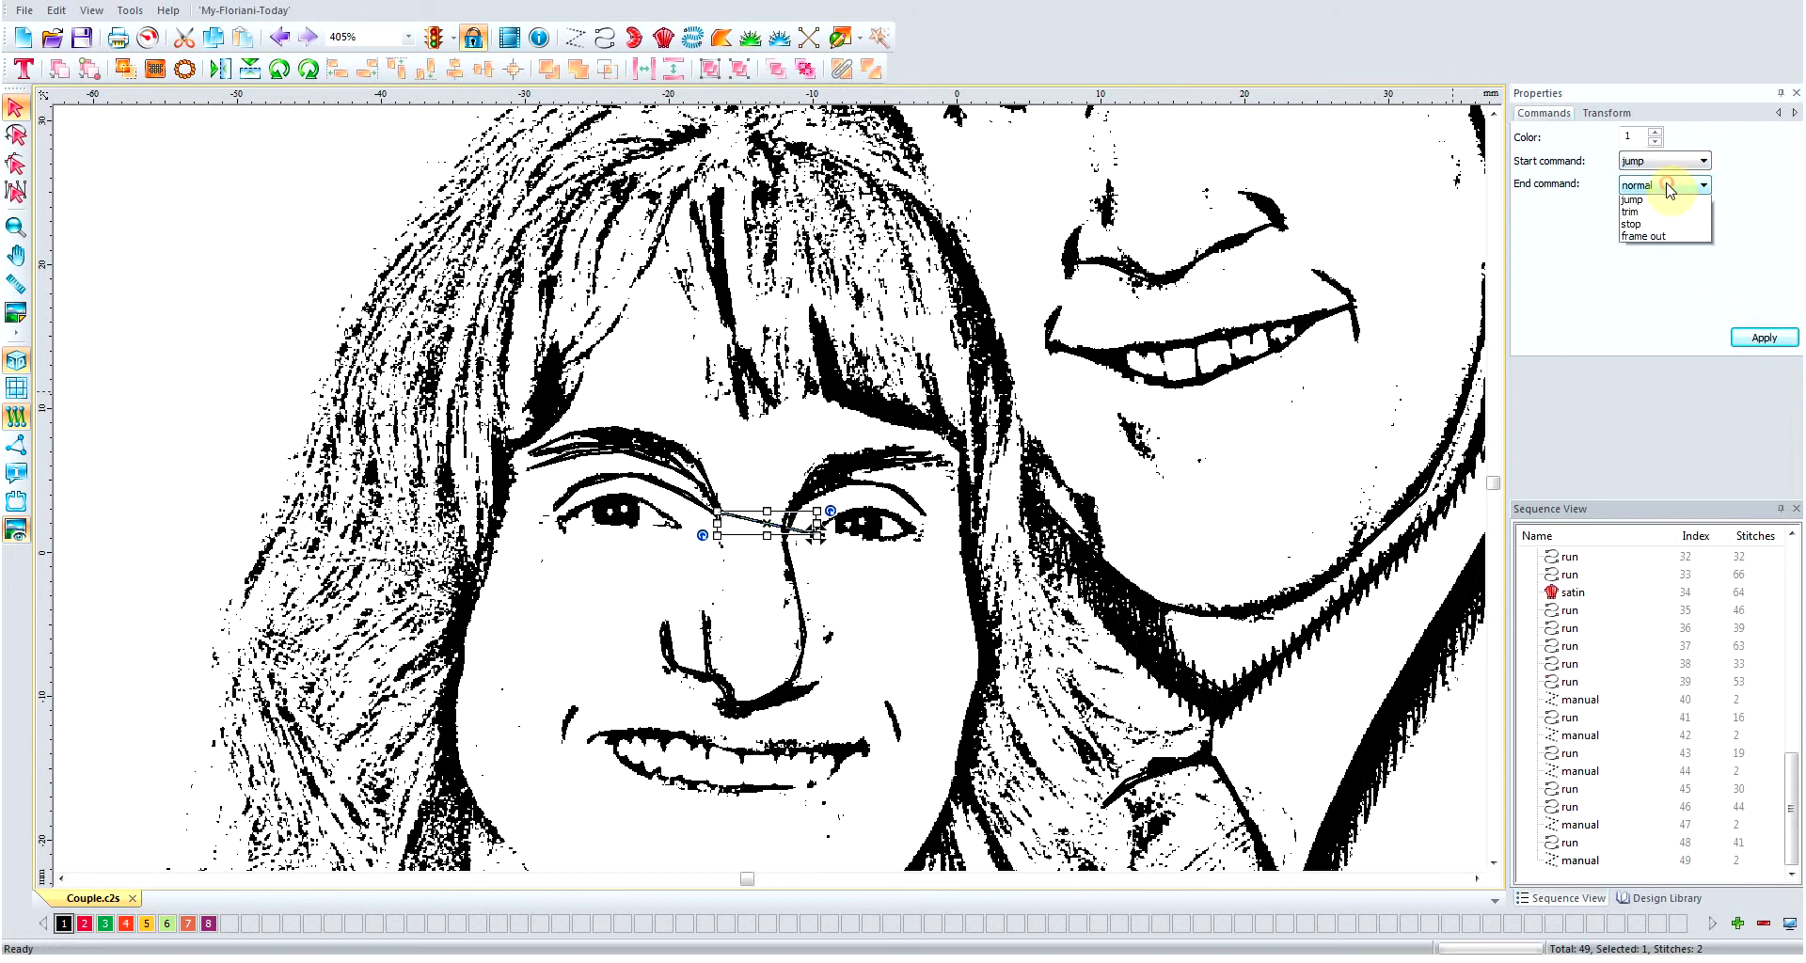
{"action": "left_click", "coordinate": [1658, 226]}
{"action": "left_click", "coordinate": [1739, 346]}
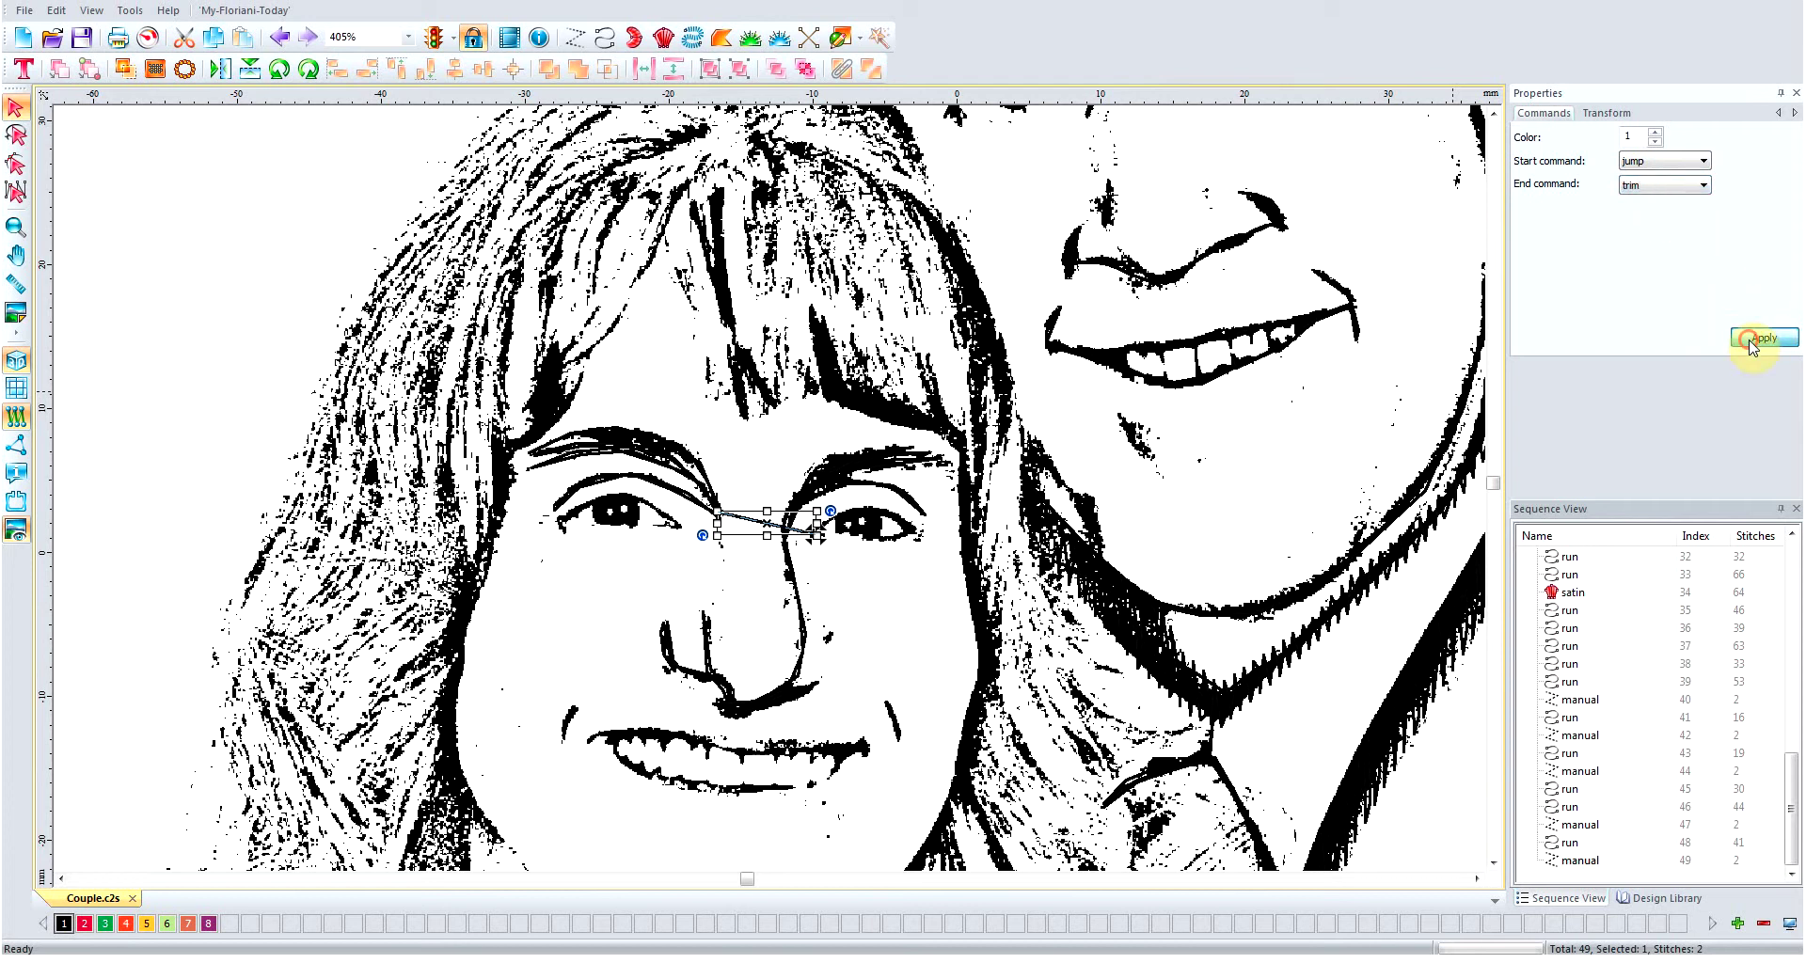
{"action": "left_click", "coordinate": [840, 585]}
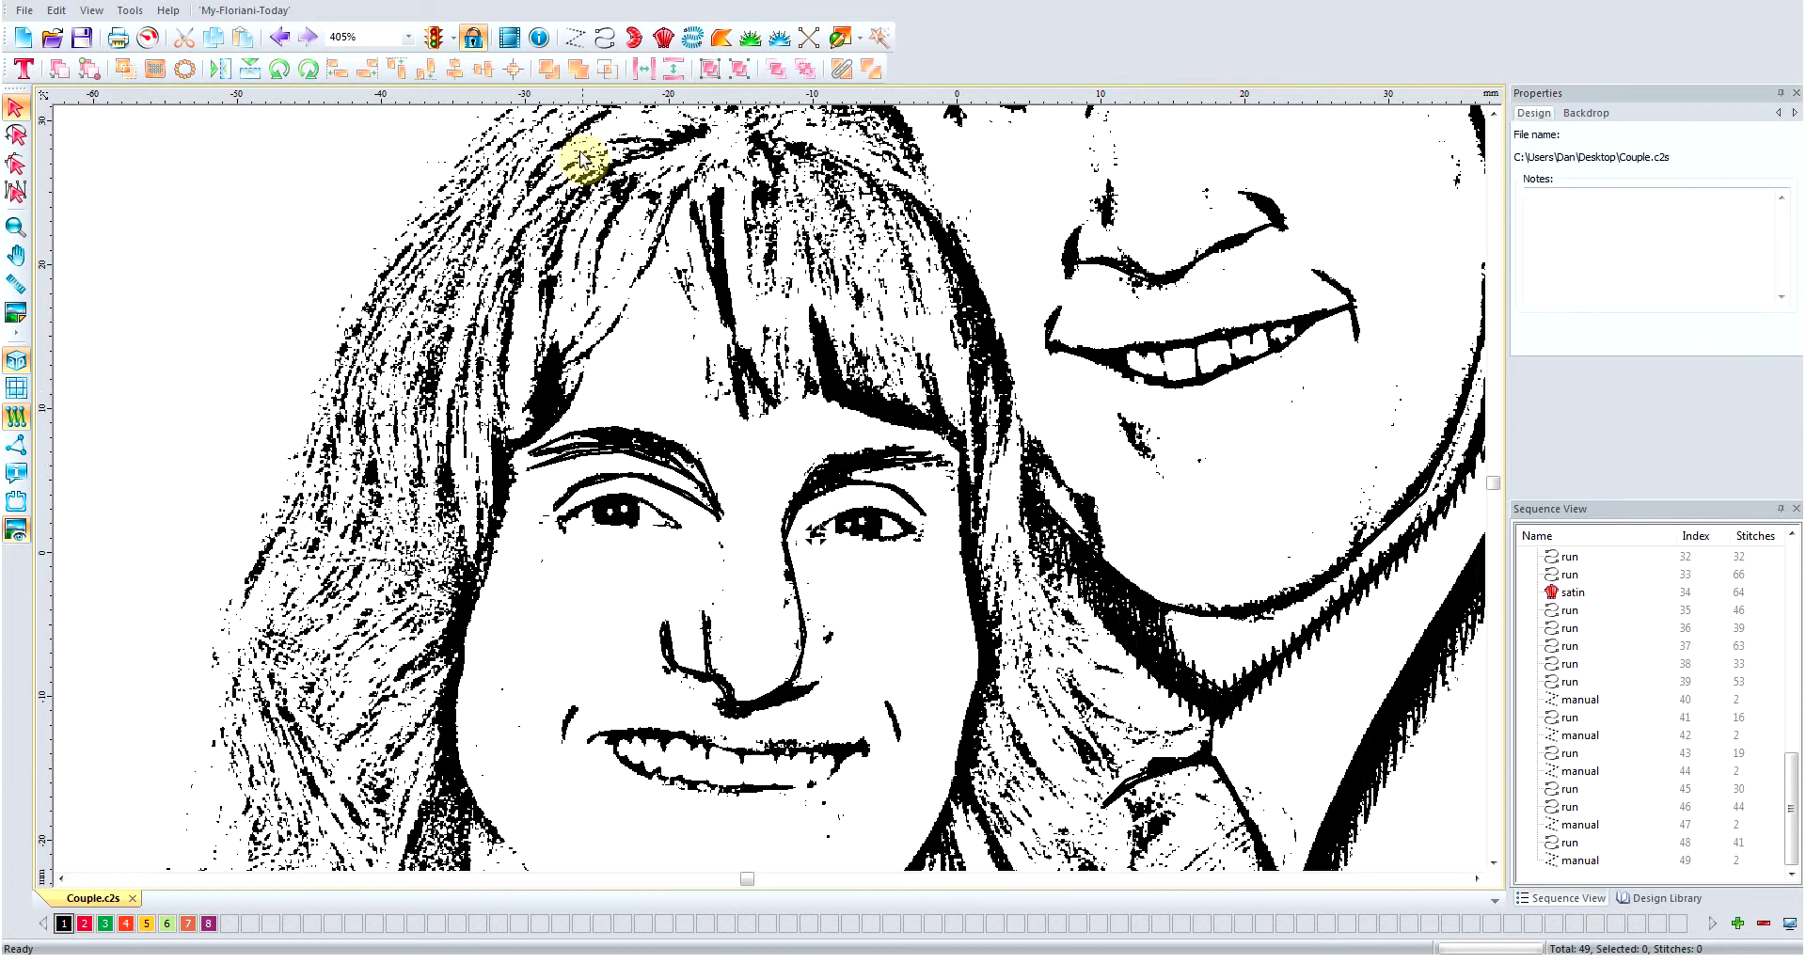
- Trace the upper lid of the woman's right-hand eye with a run stitch from the inner corner to the outer corner
{"action": "left_click", "coordinate": [604, 36]}
{"action": "scroll", "coordinate": [851, 523], "scroll_direction": "up", "scroll_amount": 1}
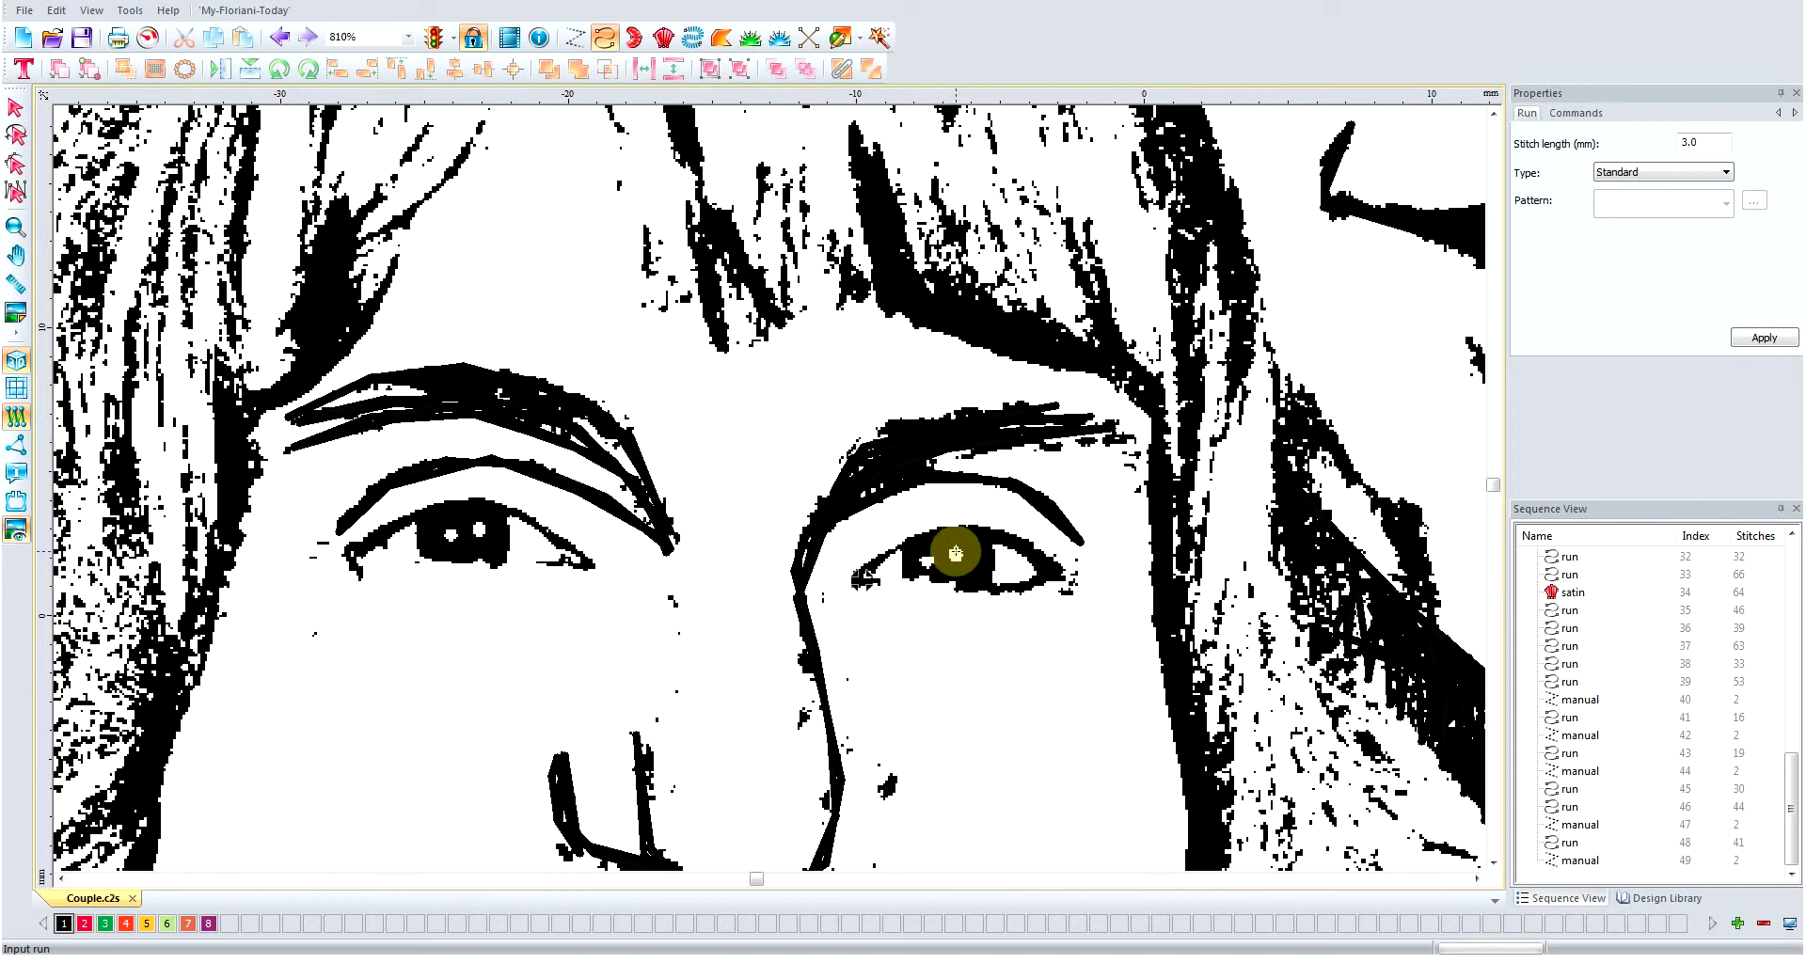
{"action": "scroll", "coordinate": [956, 553], "scroll_direction": "down", "scroll_amount": 5}
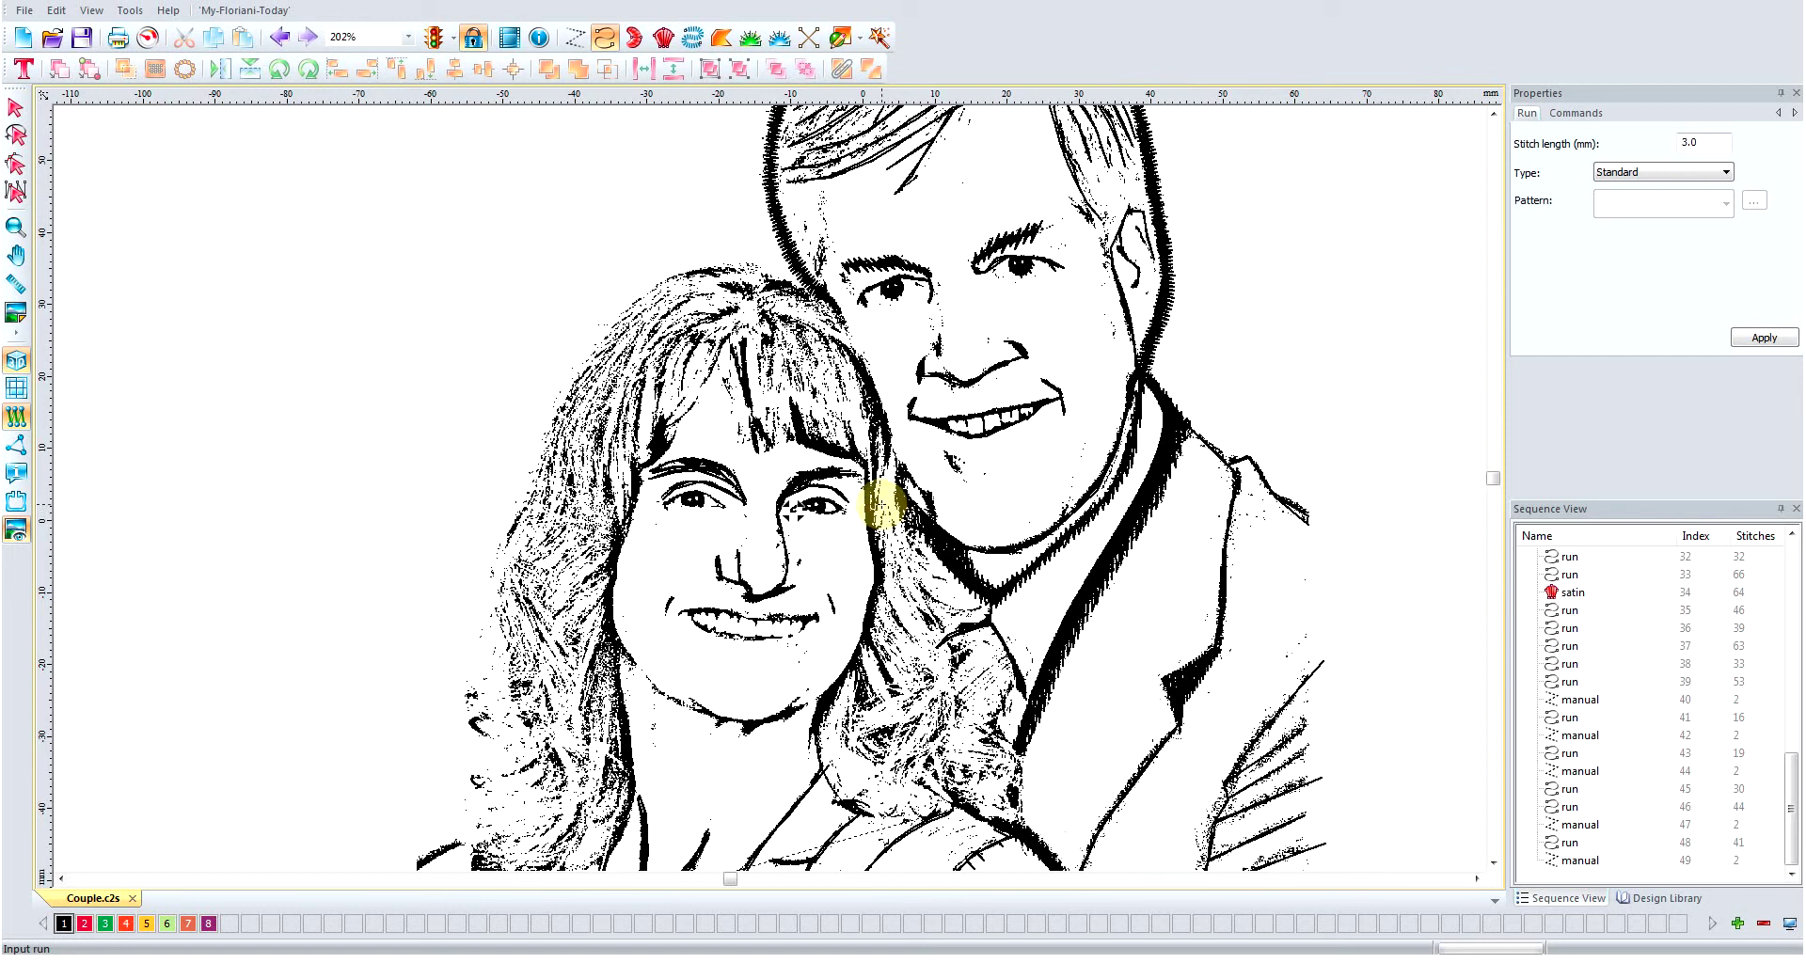
{"action": "scroll", "coordinate": [882, 505], "scroll_direction": "up", "scroll_amount": 2}
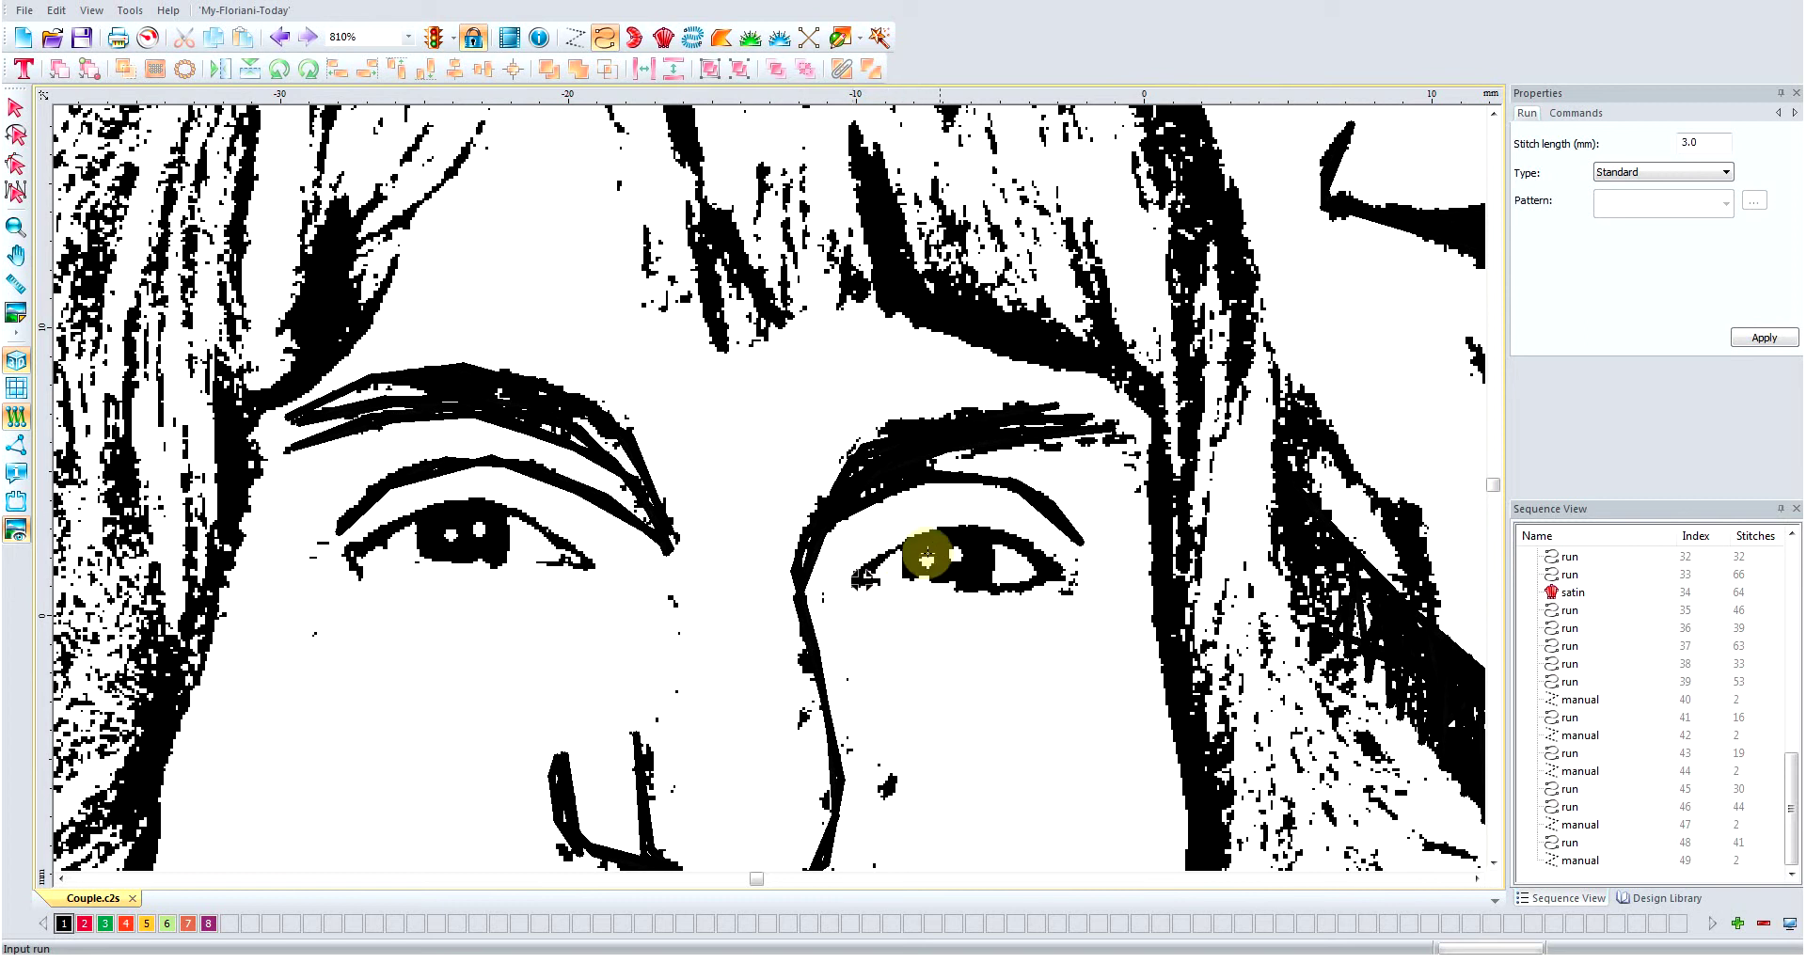
{"action": "left_click", "coordinate": [857, 580]}
{"action": "left_click", "coordinate": [873, 568]}
{"action": "left_click", "coordinate": [897, 549]}
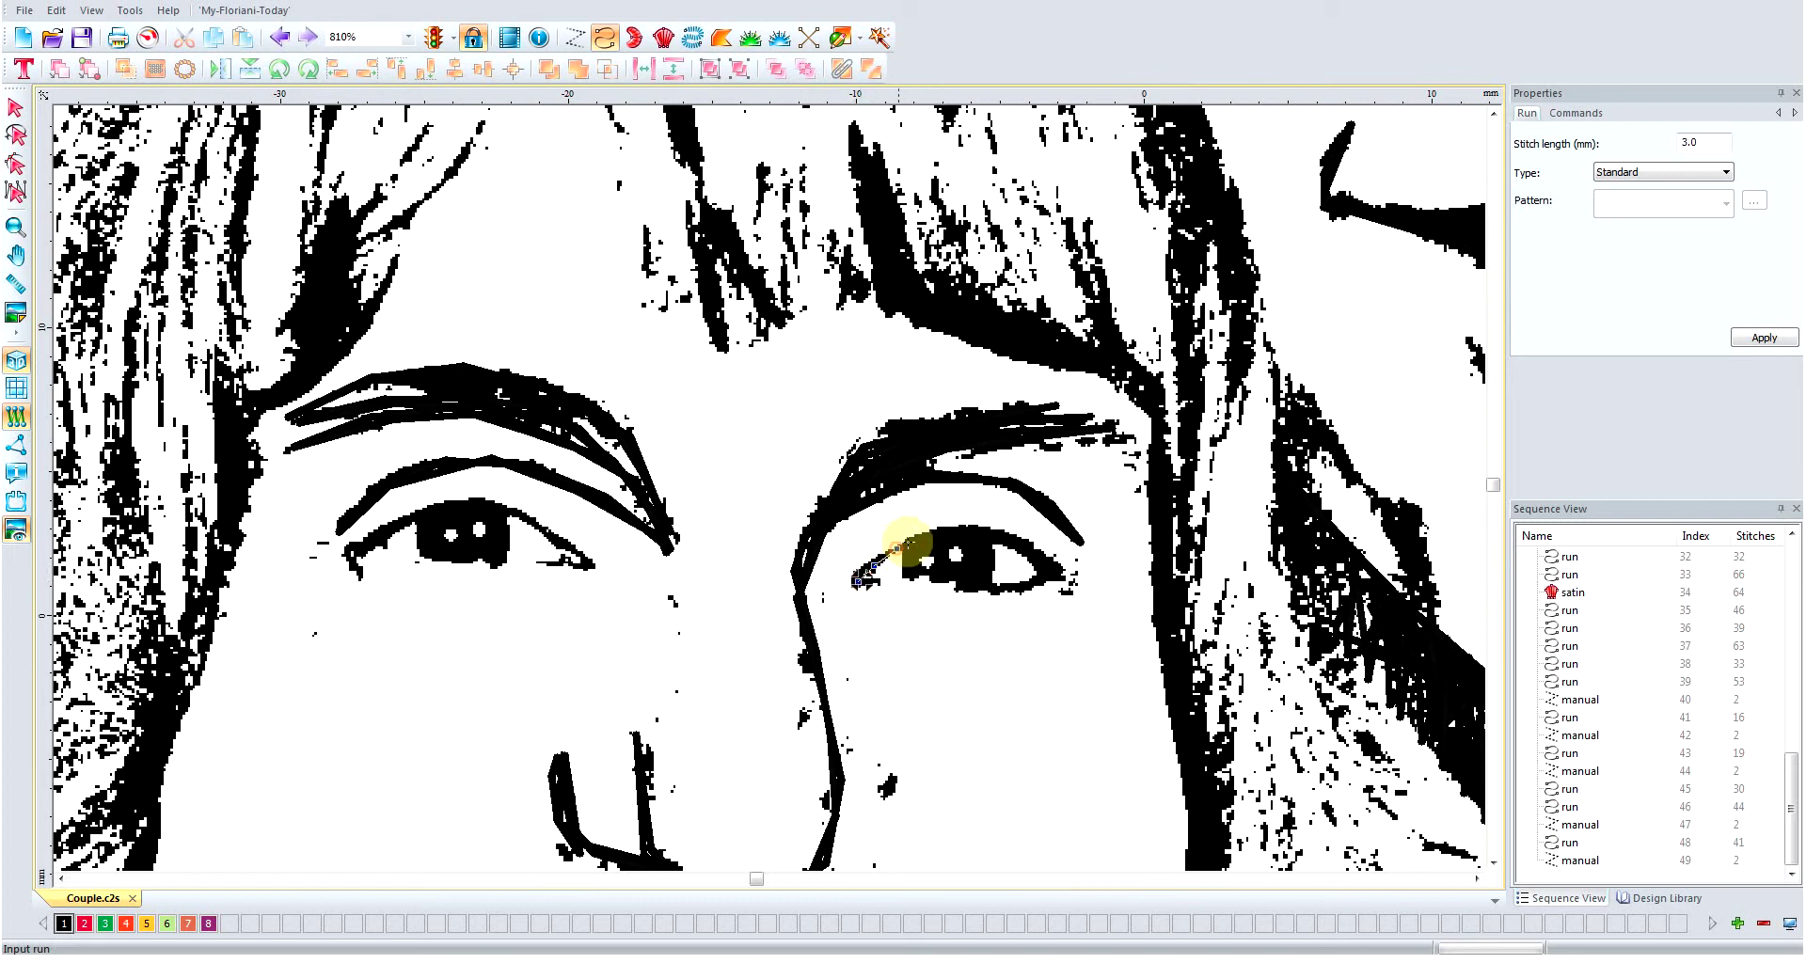
{"action": "left_click", "coordinate": [913, 539]}
{"action": "left_click", "coordinate": [948, 531]}
{"action": "left_click", "coordinate": [987, 529]}
{"action": "left_click", "coordinate": [1010, 535]}
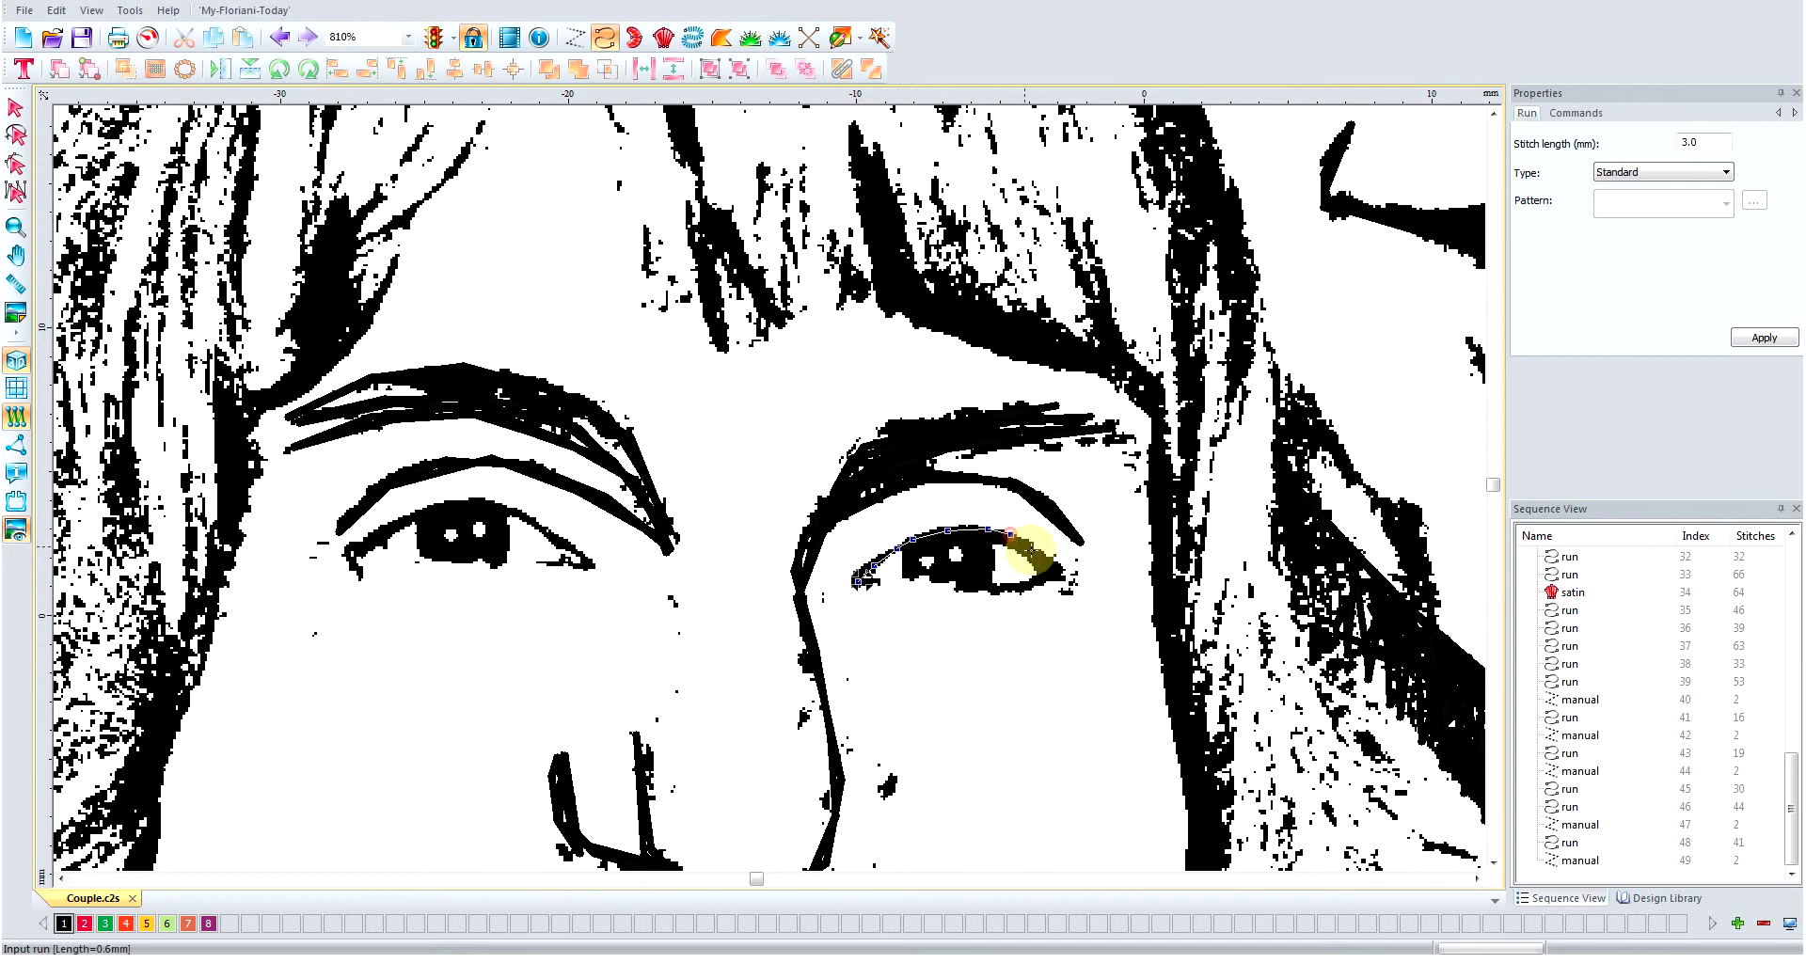
{"action": "left_click", "coordinate": [1038, 554]}
{"action": "left_click", "coordinate": [1057, 570]}
{"action": "left_click", "coordinate": [1061, 580]}
- Continue the run along the right-hand eye's lower lid back to the inner corner
{"action": "left_click", "coordinate": [1023, 594]}
{"action": "left_click", "coordinate": [991, 592]}
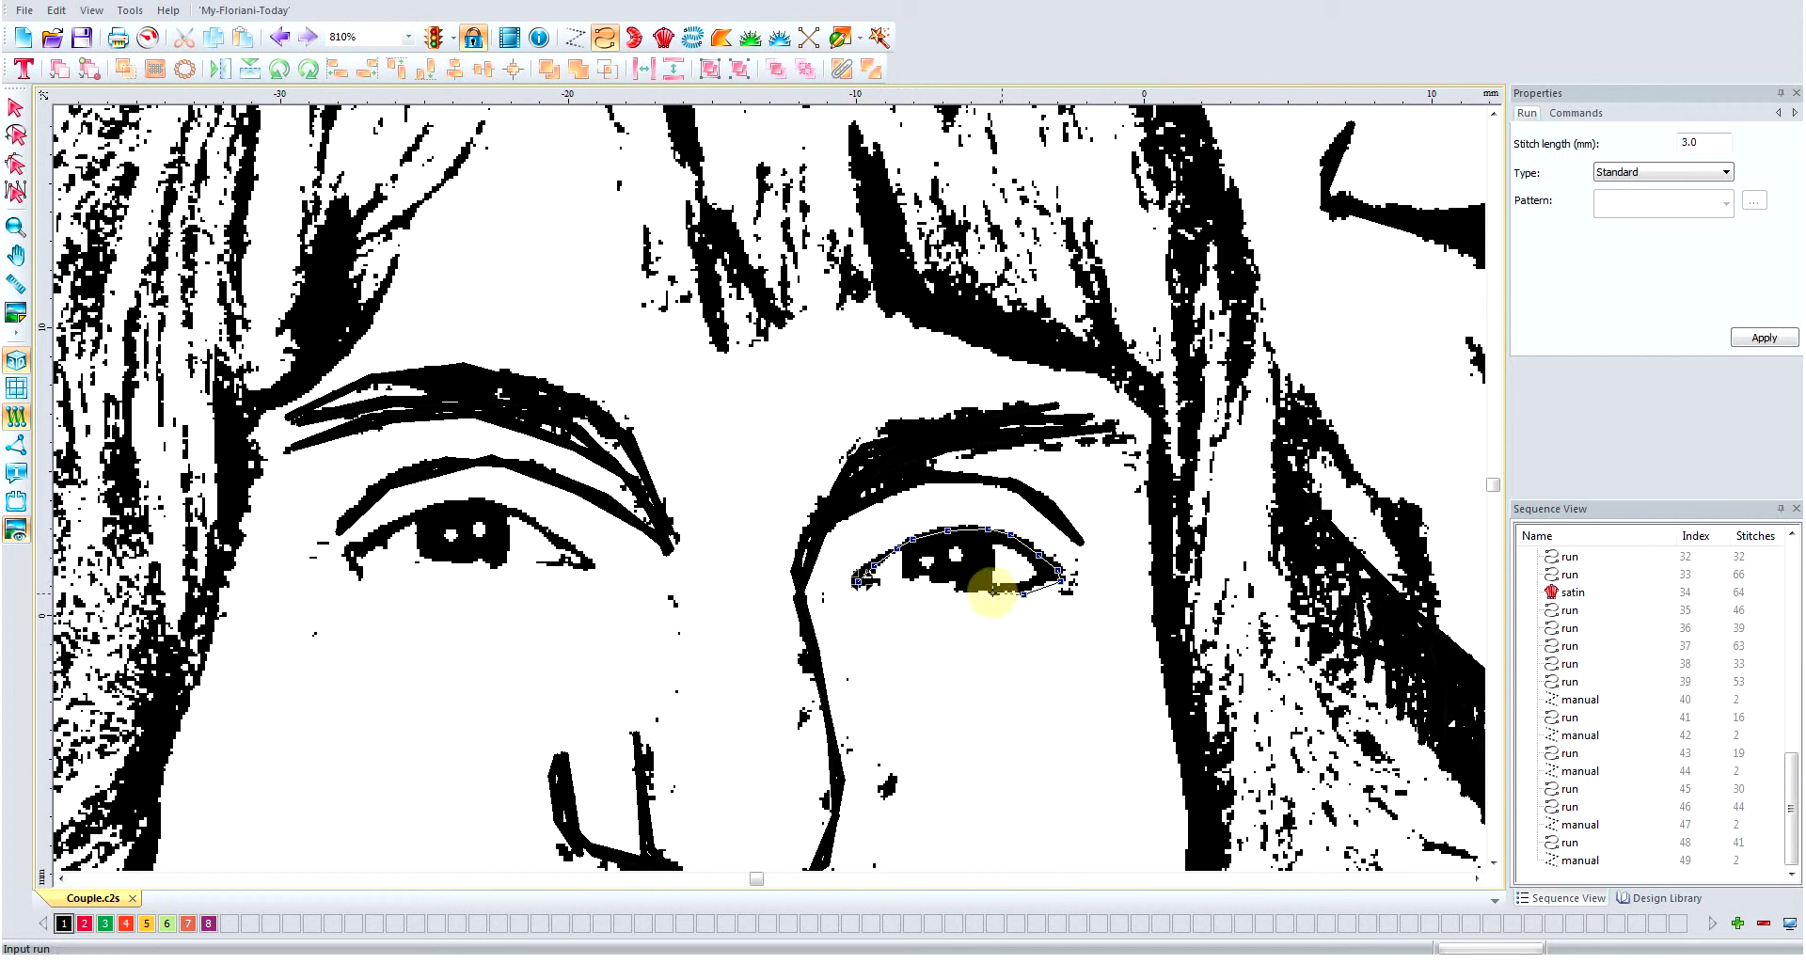
{"action": "left_click", "coordinate": [959, 590]}
{"action": "left_click", "coordinate": [890, 584]}
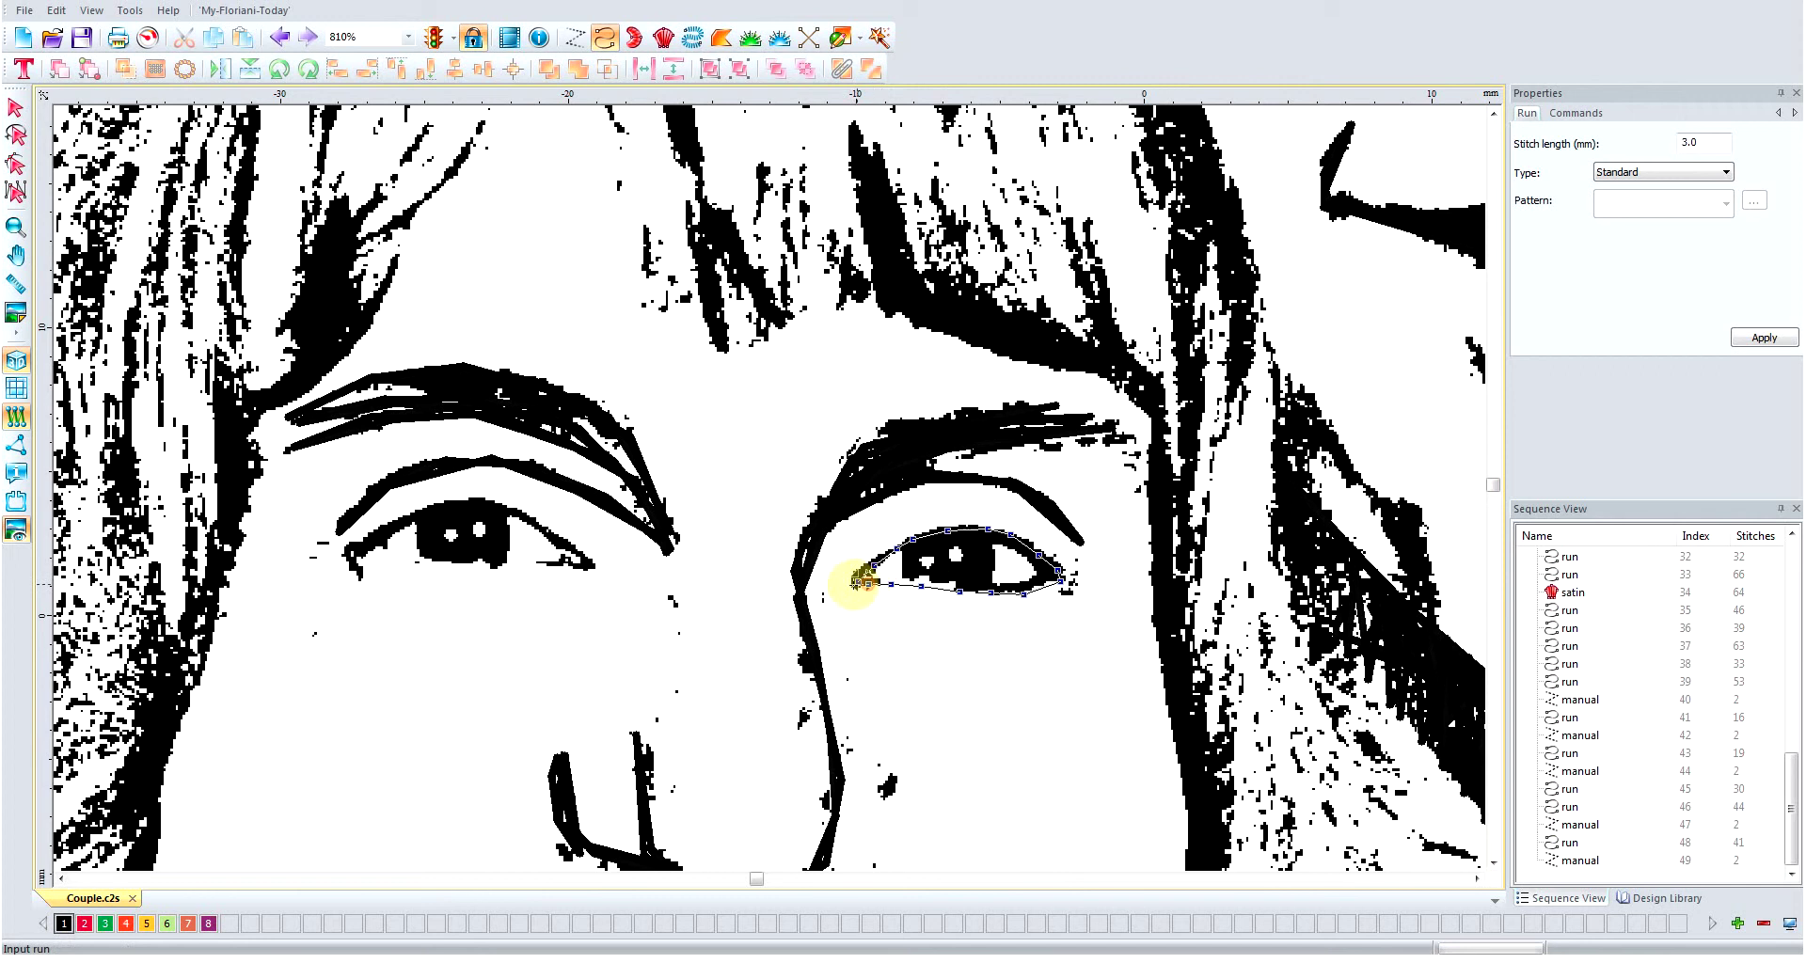
{"action": "left_click", "coordinate": [853, 585]}
- Retrace the right-hand eye's upper lid with the same run toward the outer corner to thicken the line
{"action": "left_click", "coordinate": [876, 565]}
{"action": "left_click", "coordinate": [907, 542]}
{"action": "left_click", "coordinate": [924, 532]}
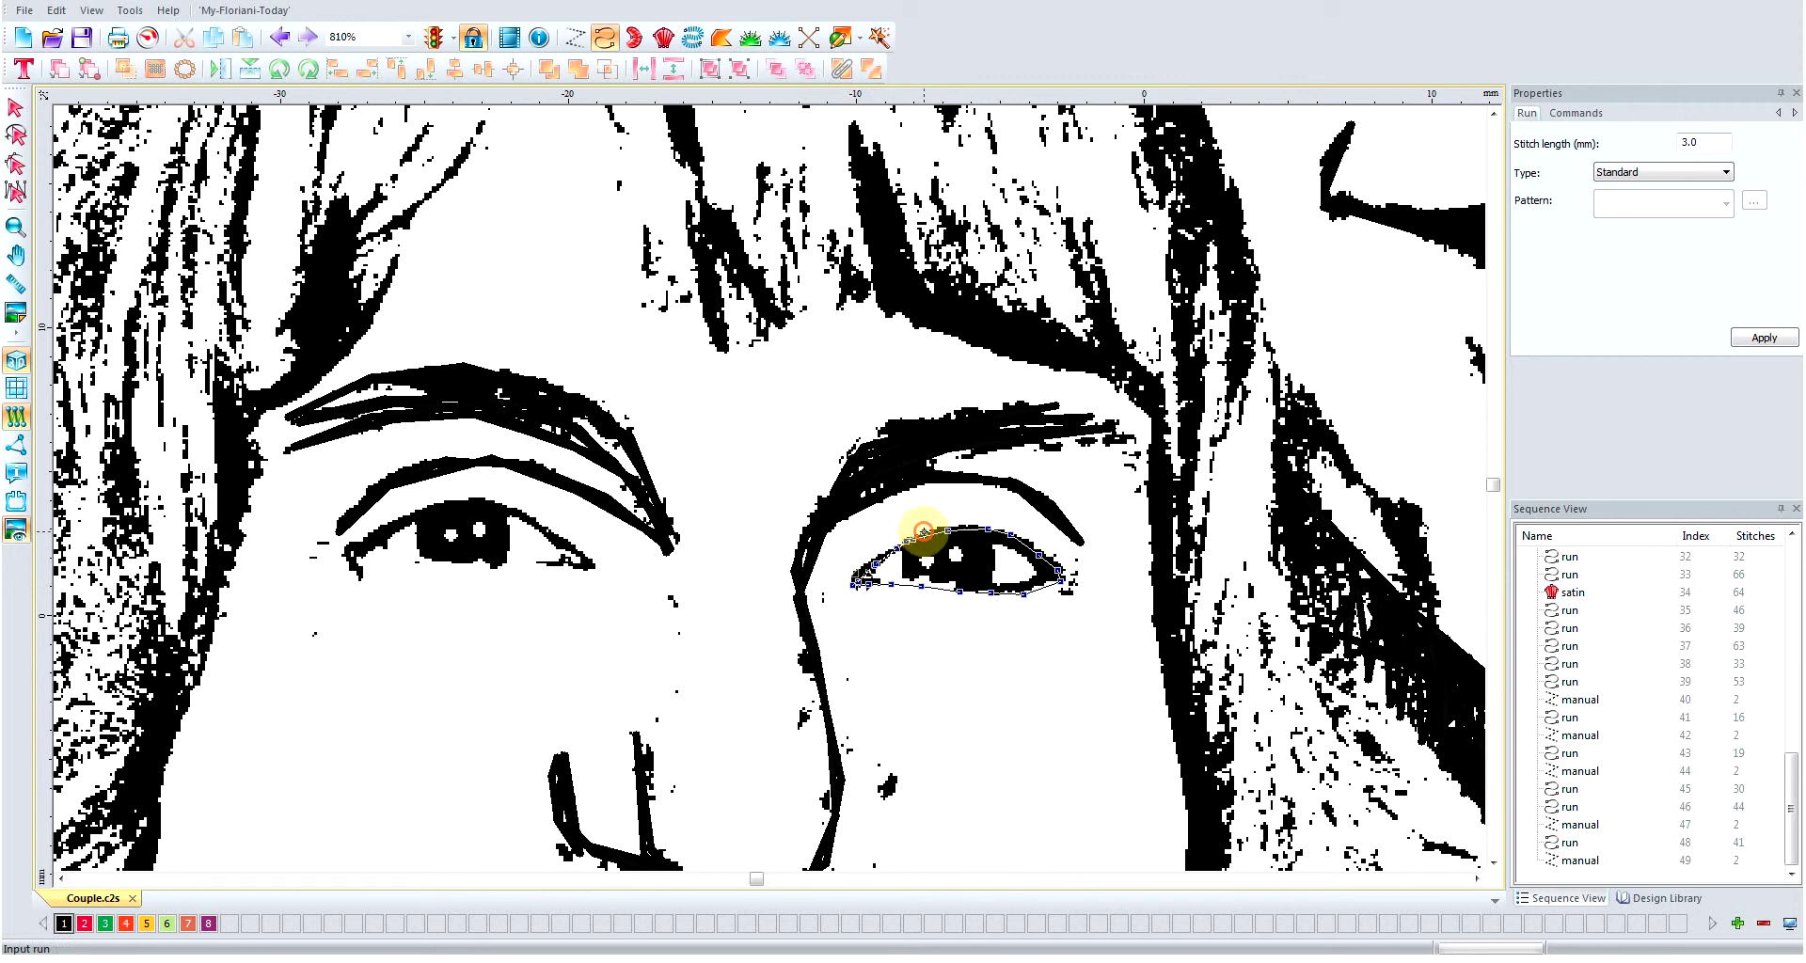
{"action": "left_click", "coordinate": [943, 530]}
{"action": "left_click", "coordinate": [971, 529]}
{"action": "left_click", "coordinate": [997, 530]}
{"action": "left_click", "coordinate": [1027, 544]}
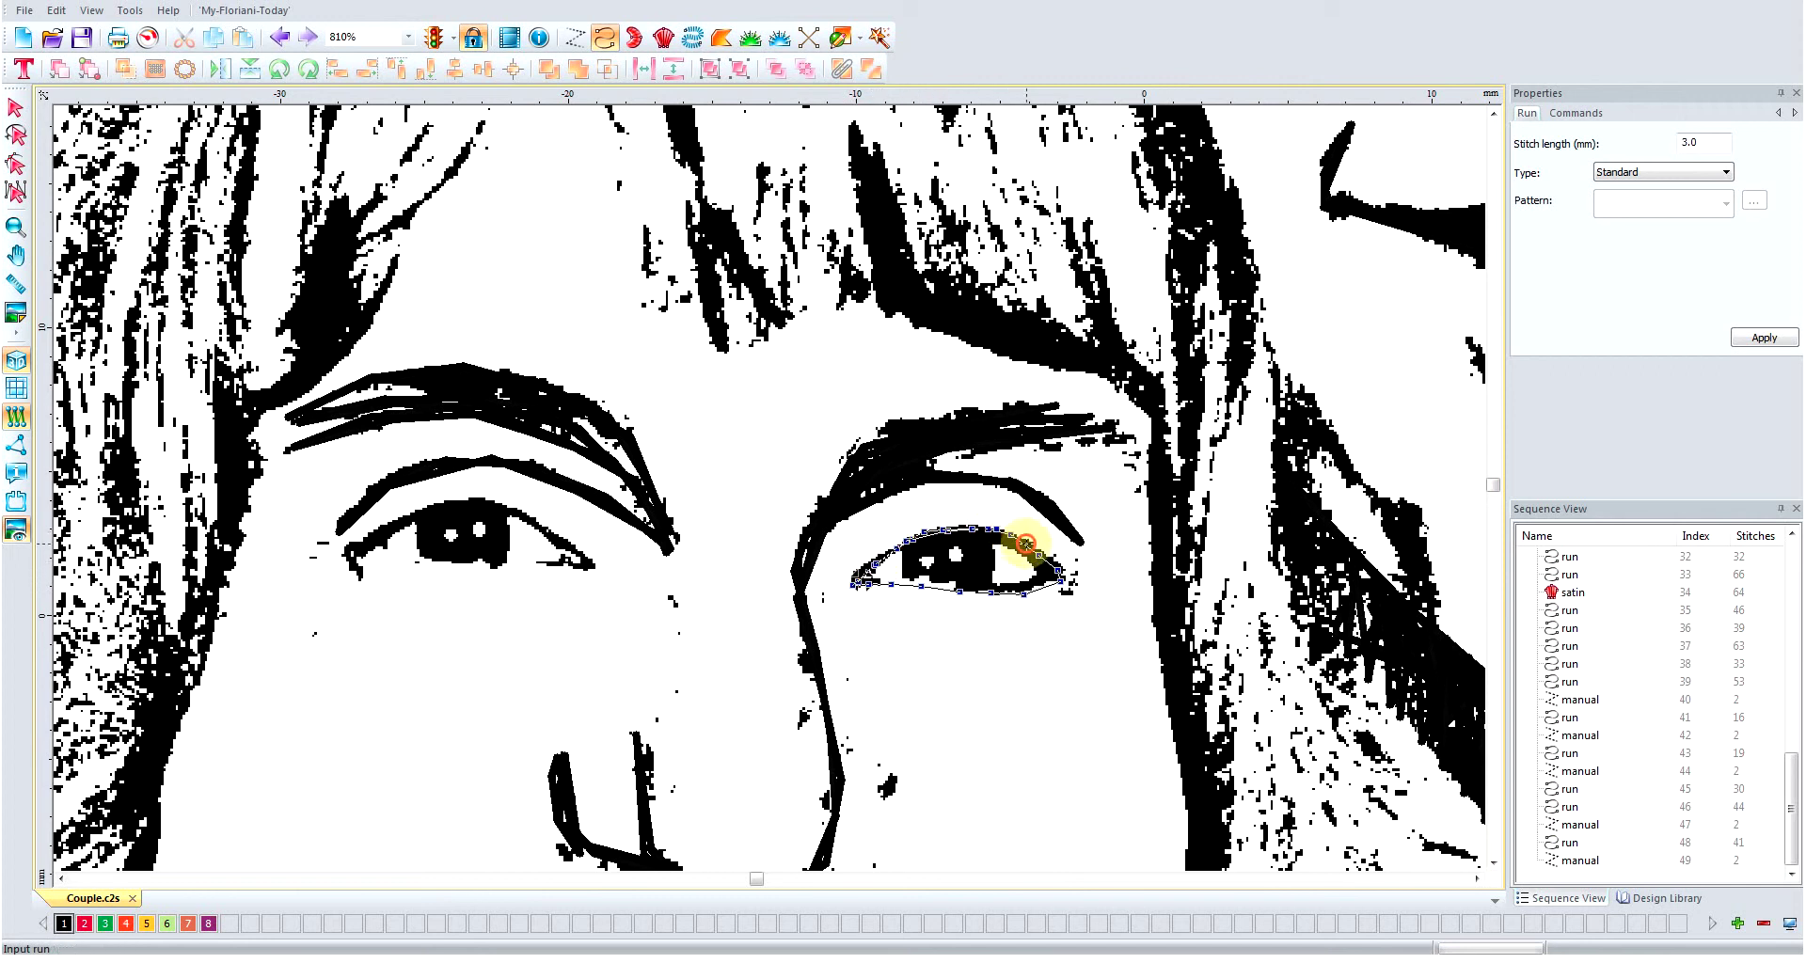
{"action": "left_click", "coordinate": [1051, 561]}
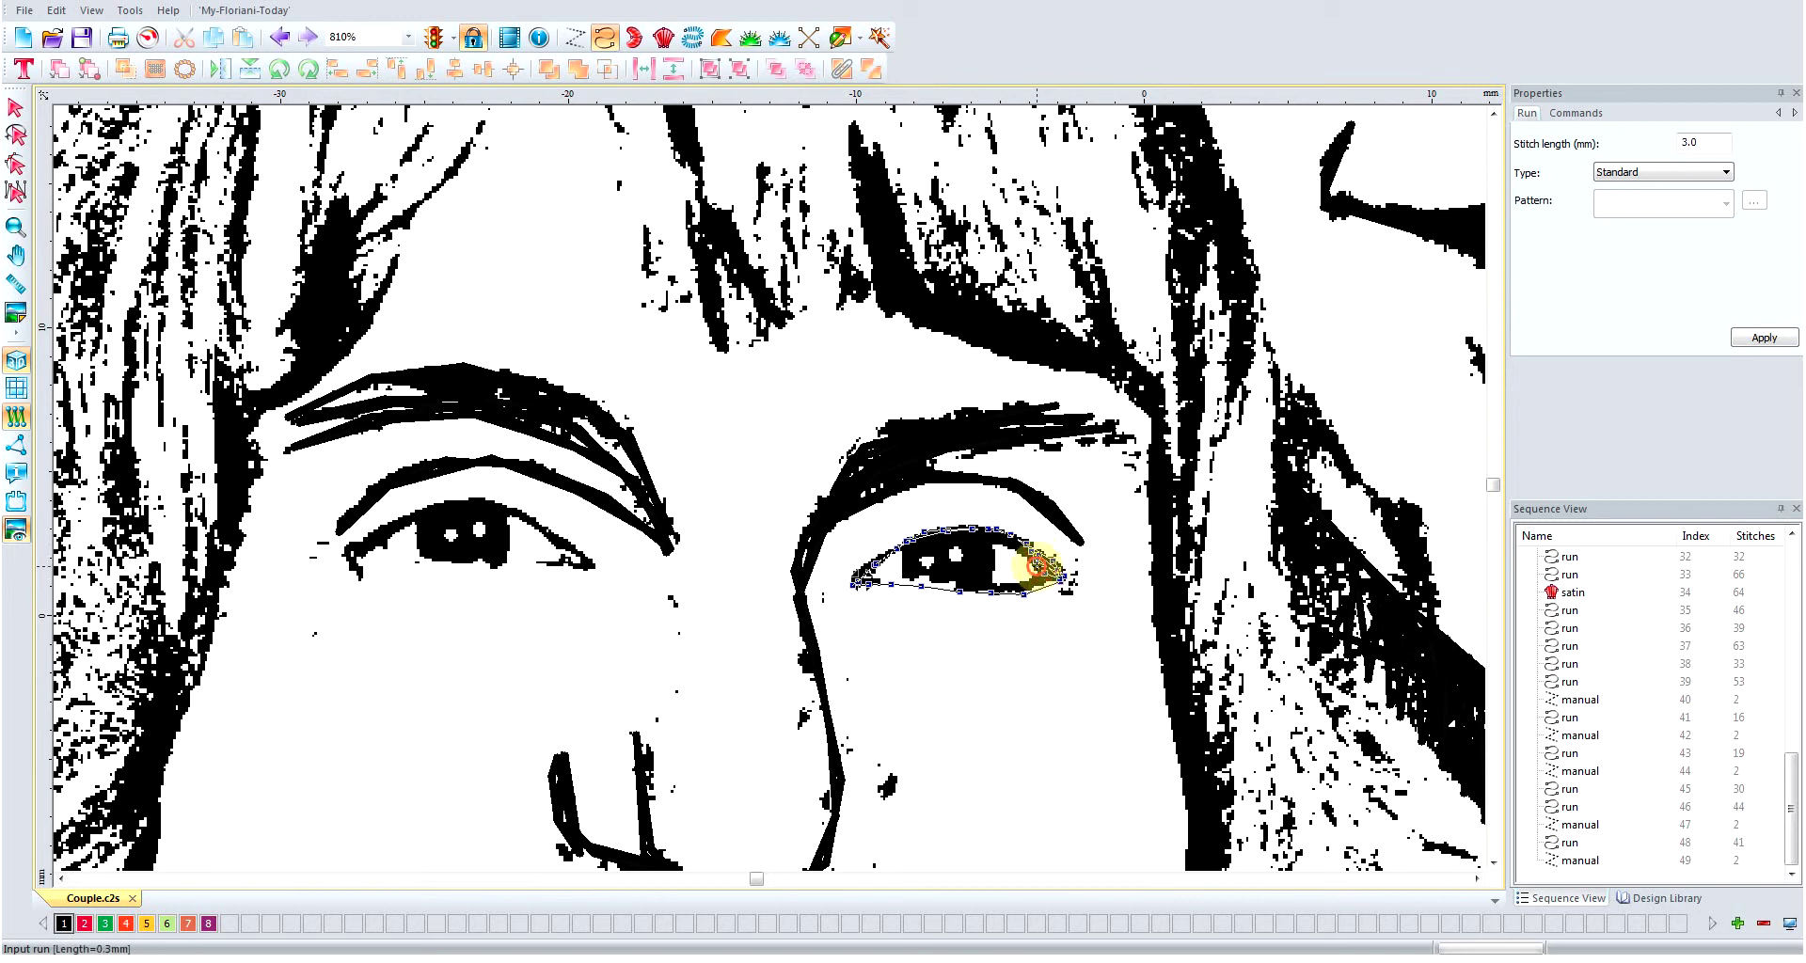
- Zigzag the run across the right-hand eye's iris around the highlights, then end the run at the inner corner
{"action": "left_click", "coordinate": [1007, 591]}
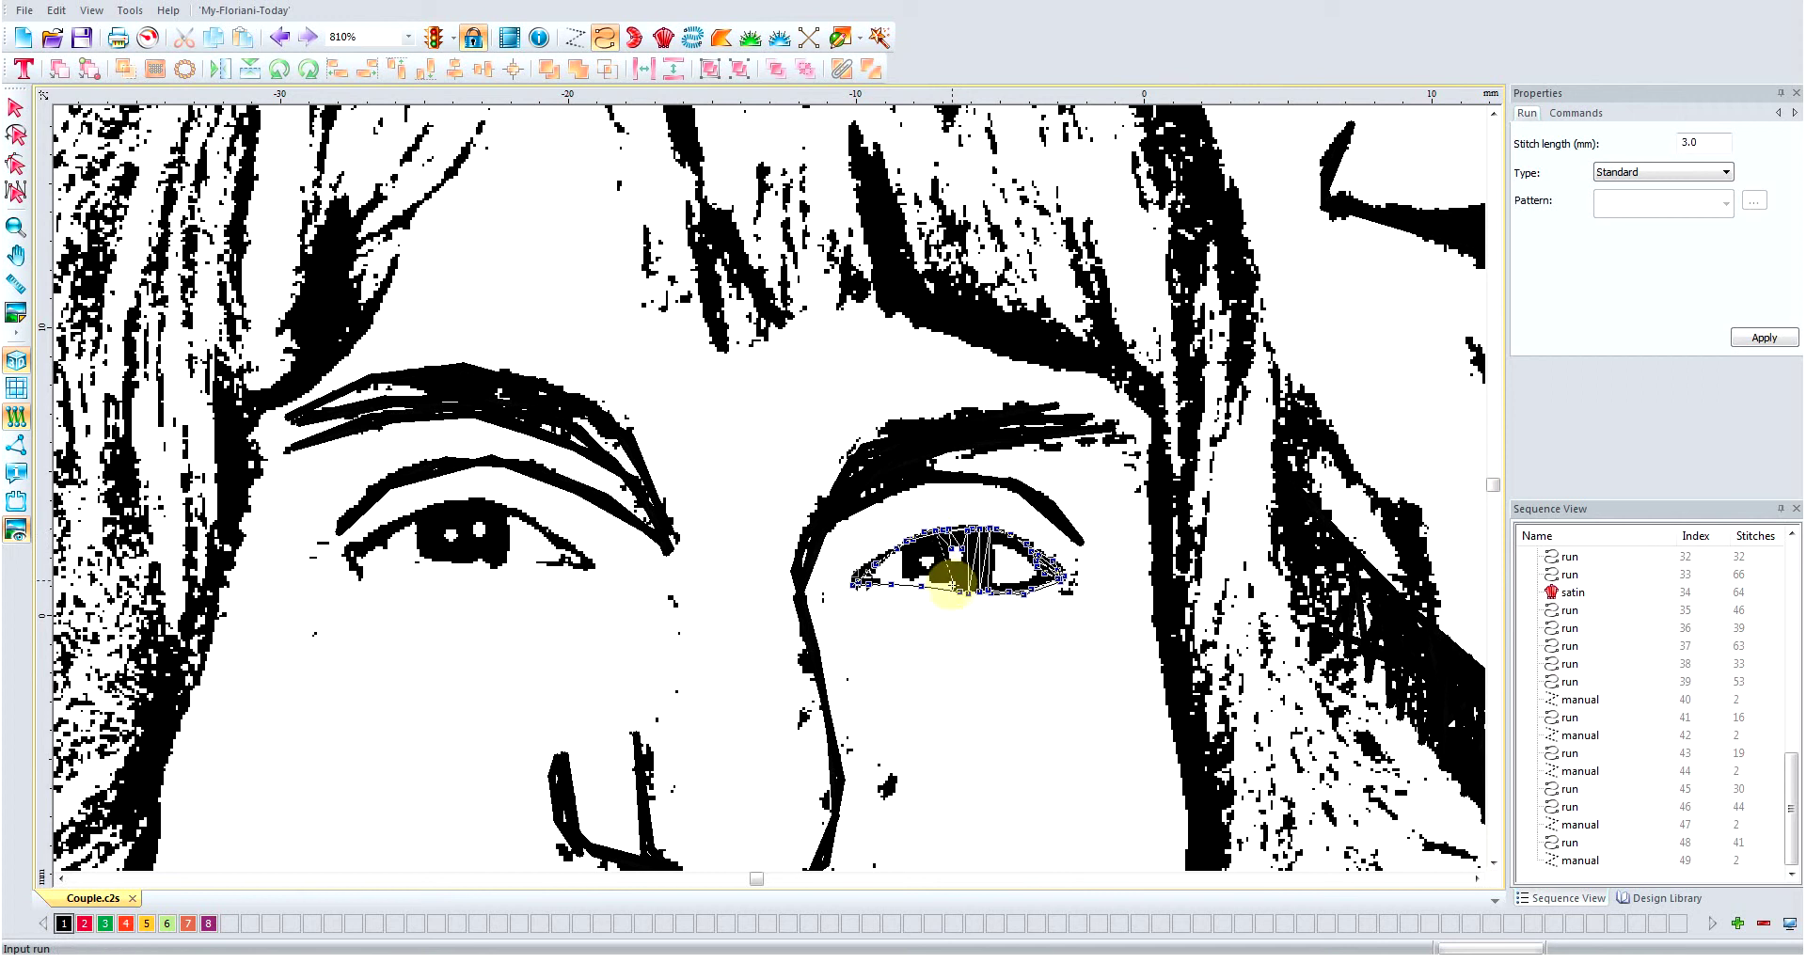
{"action": "left_click", "coordinate": [956, 592]}
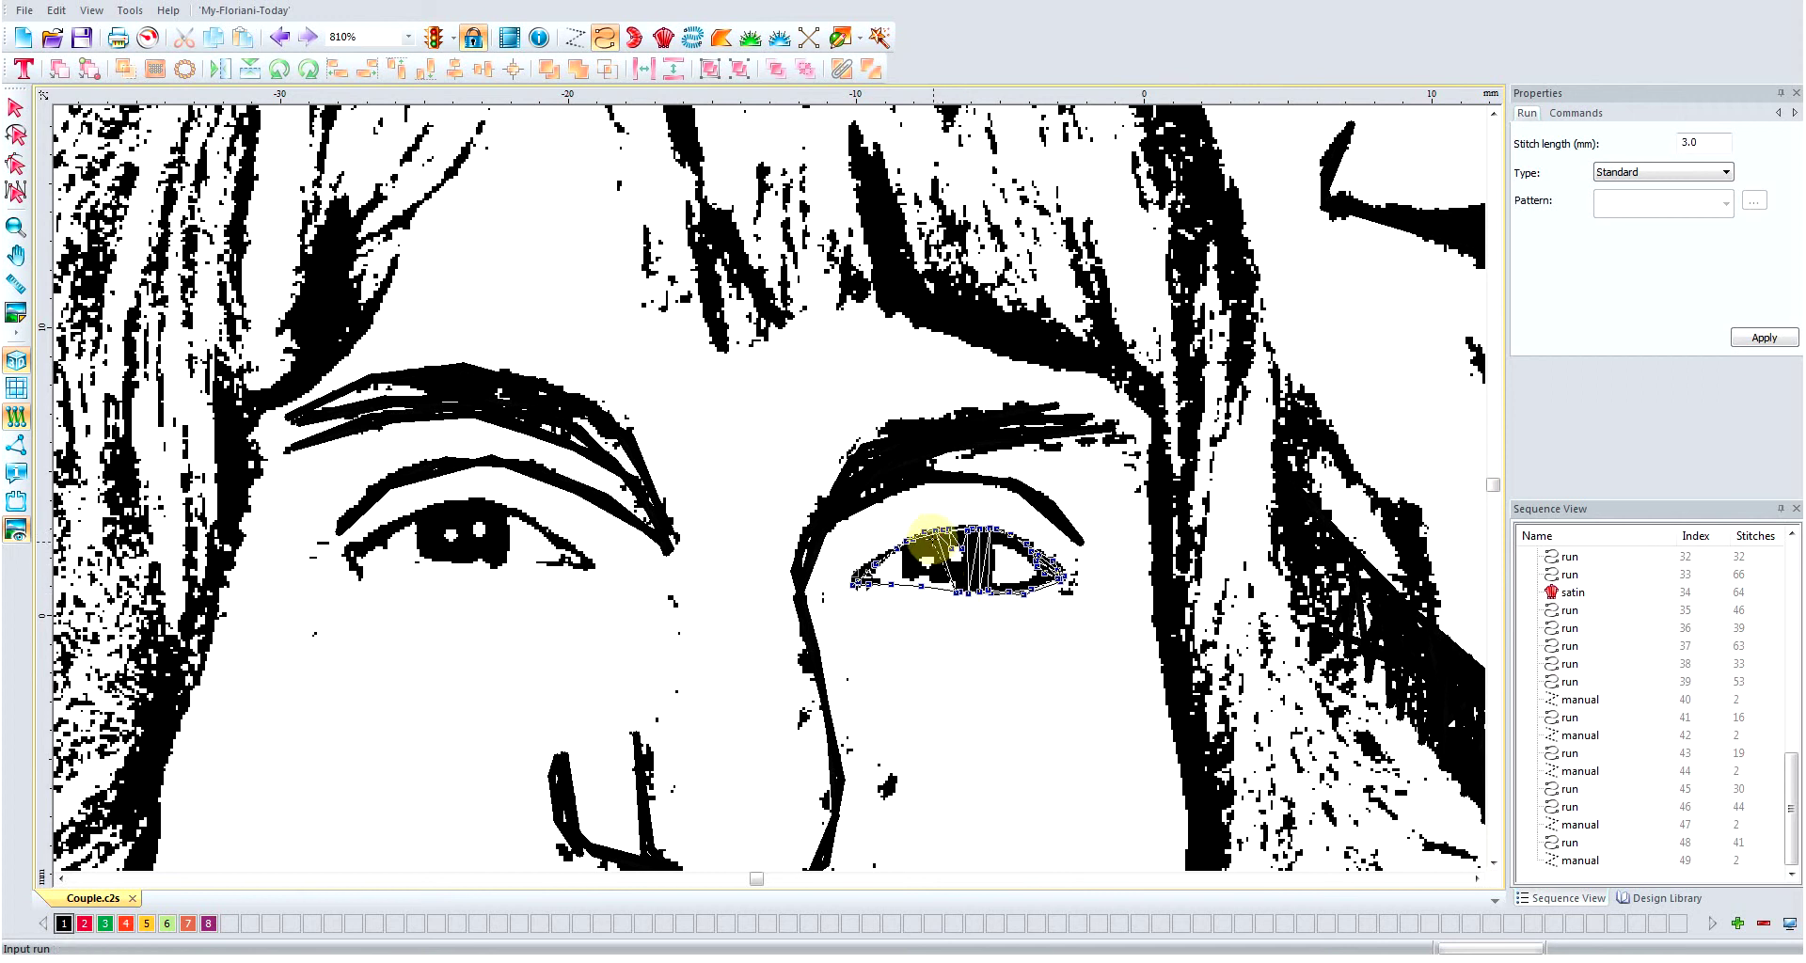
{"action": "left_click", "coordinate": [927, 533]}
{"action": "left_click", "coordinate": [930, 558]}
{"action": "left_click", "coordinate": [910, 540]}
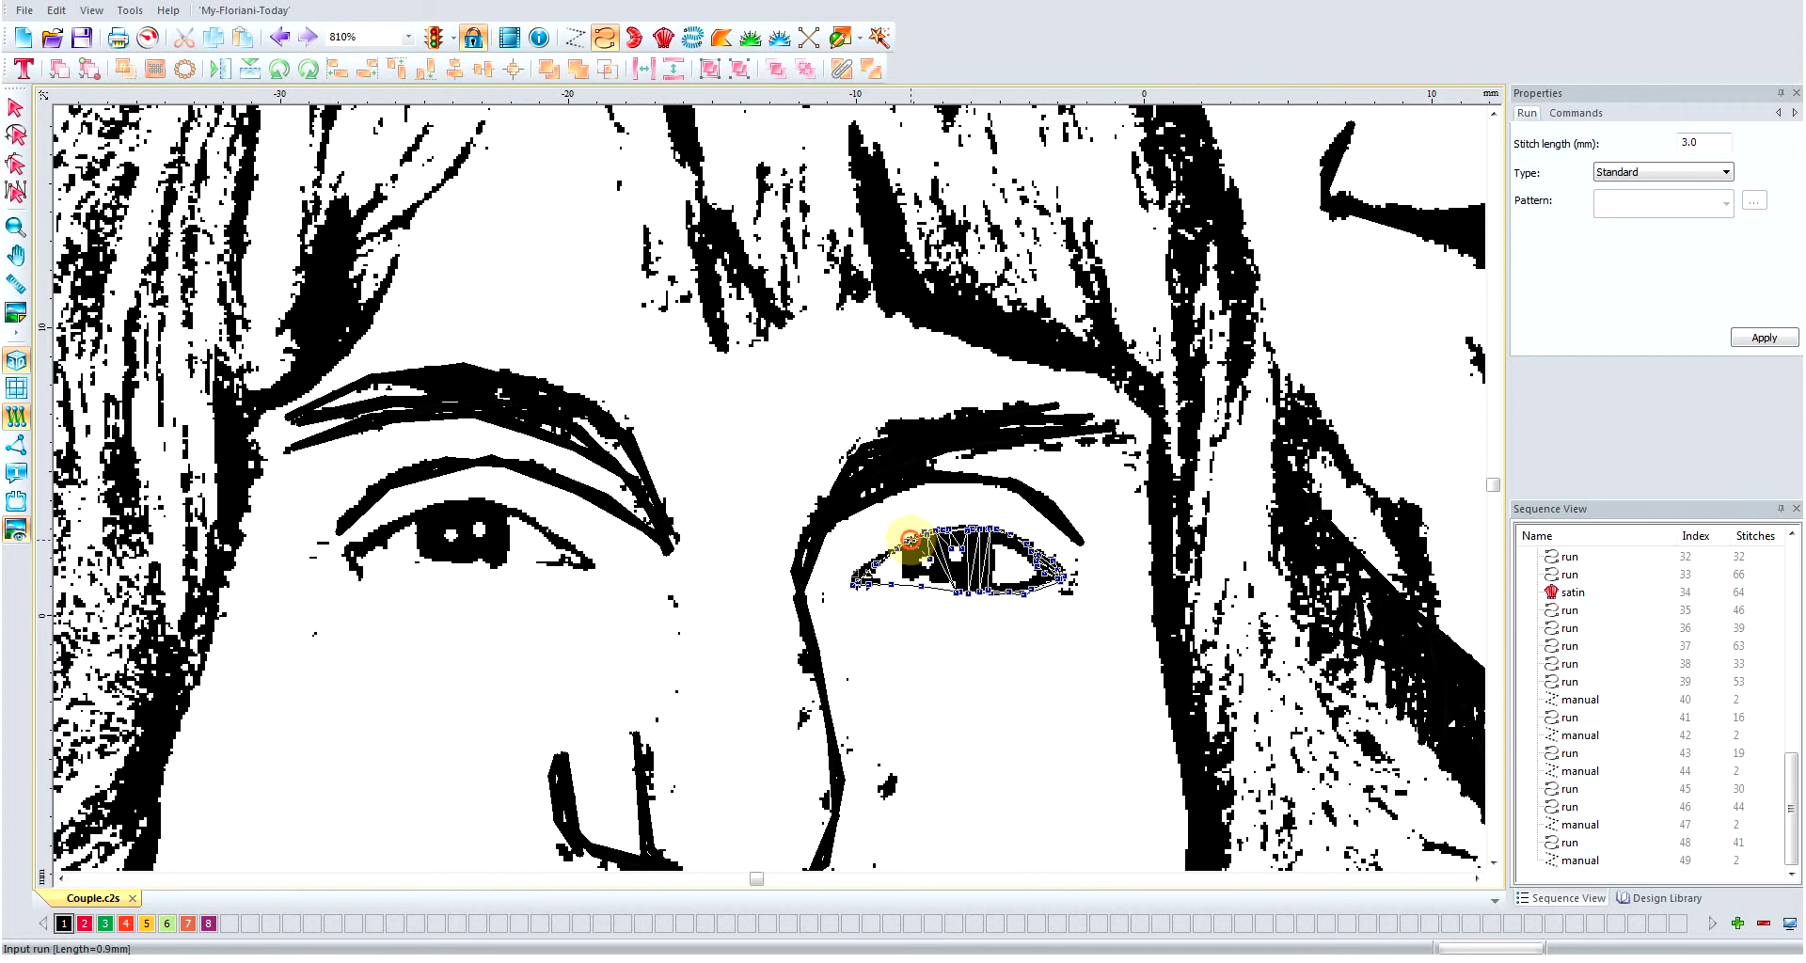
{"action": "left_click", "coordinate": [911, 543]}
{"action": "left_click", "coordinate": [914, 593]}
{"action": "left_click", "coordinate": [901, 536]}
{"action": "left_click", "coordinate": [931, 593]}
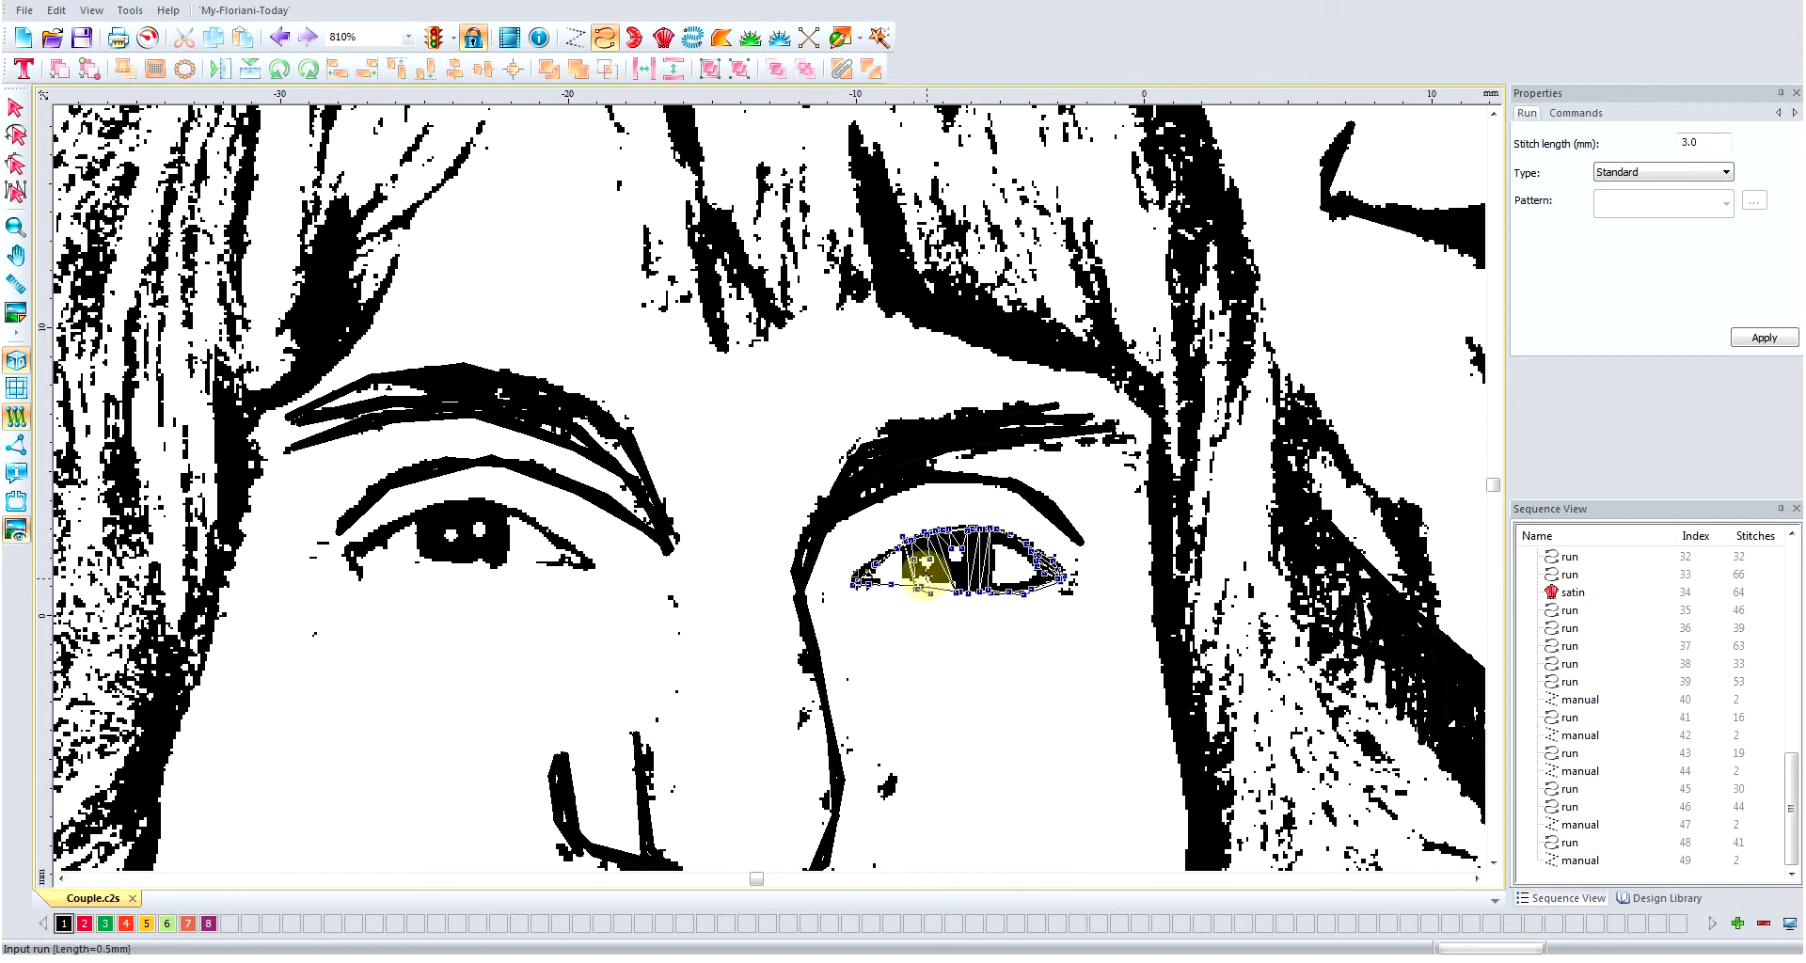
{"action": "left_click", "coordinate": [926, 573]}
{"action": "left_click", "coordinate": [958, 594]}
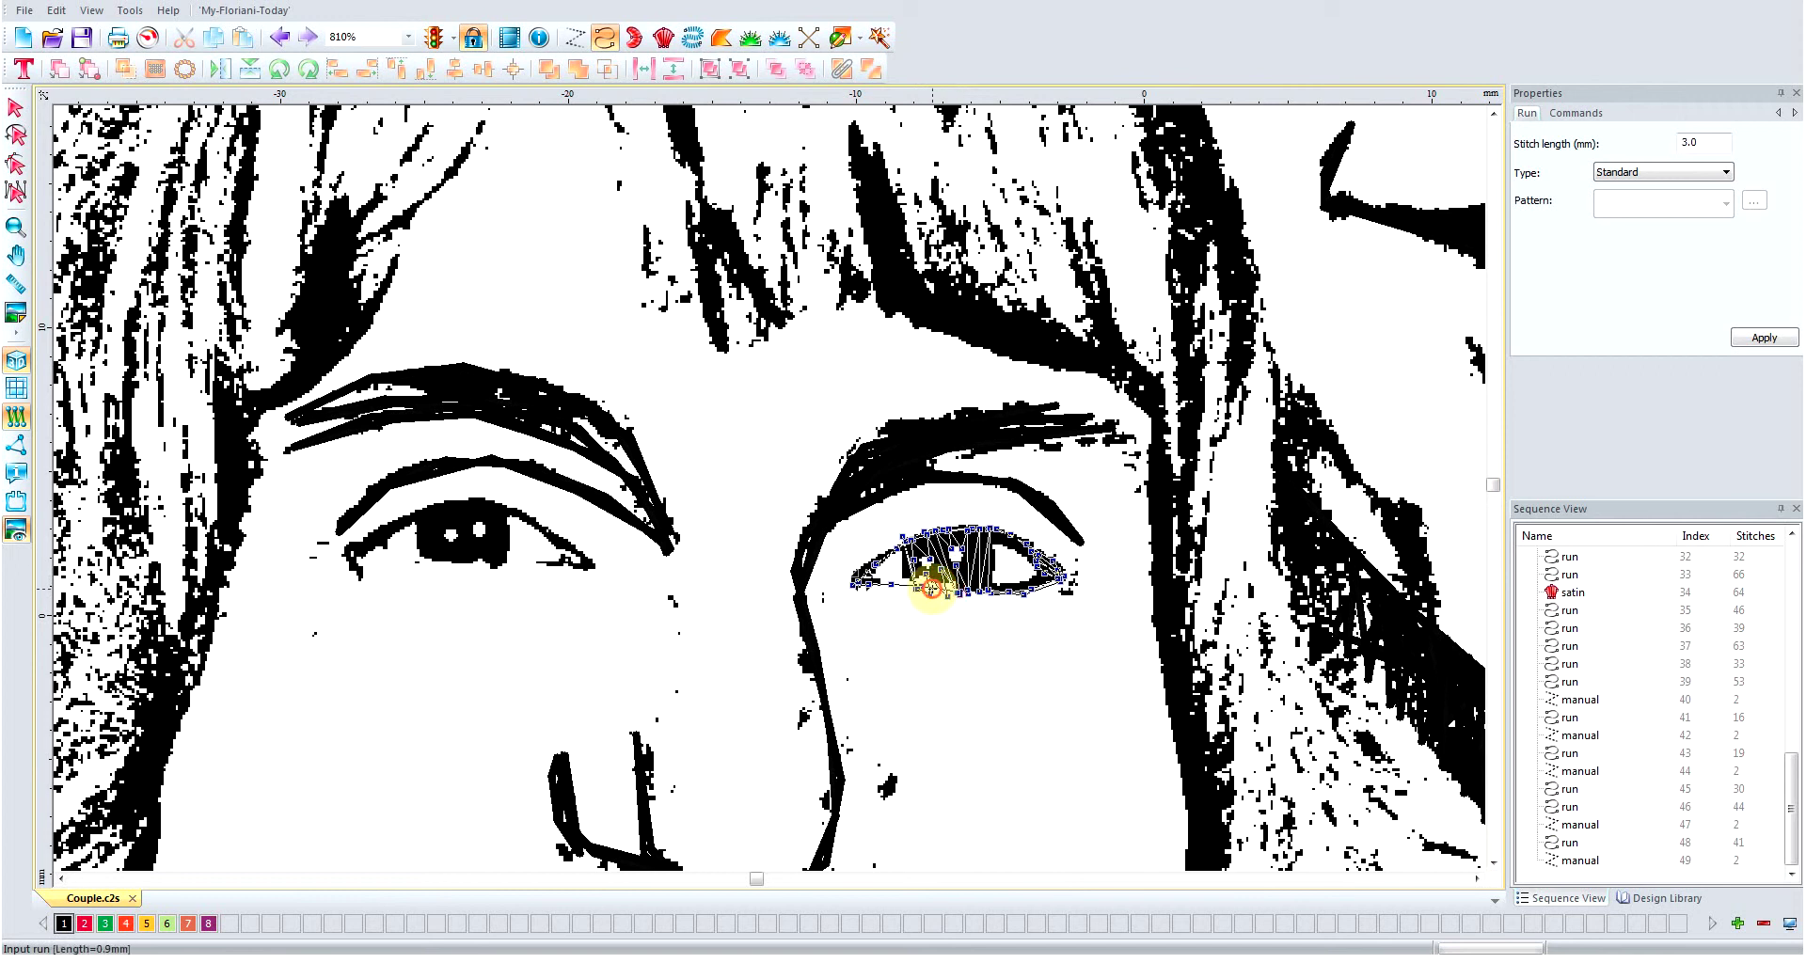
{"action": "left_click", "coordinate": [858, 580]}
{"action": "right_click", "coordinate": [856, 580]}
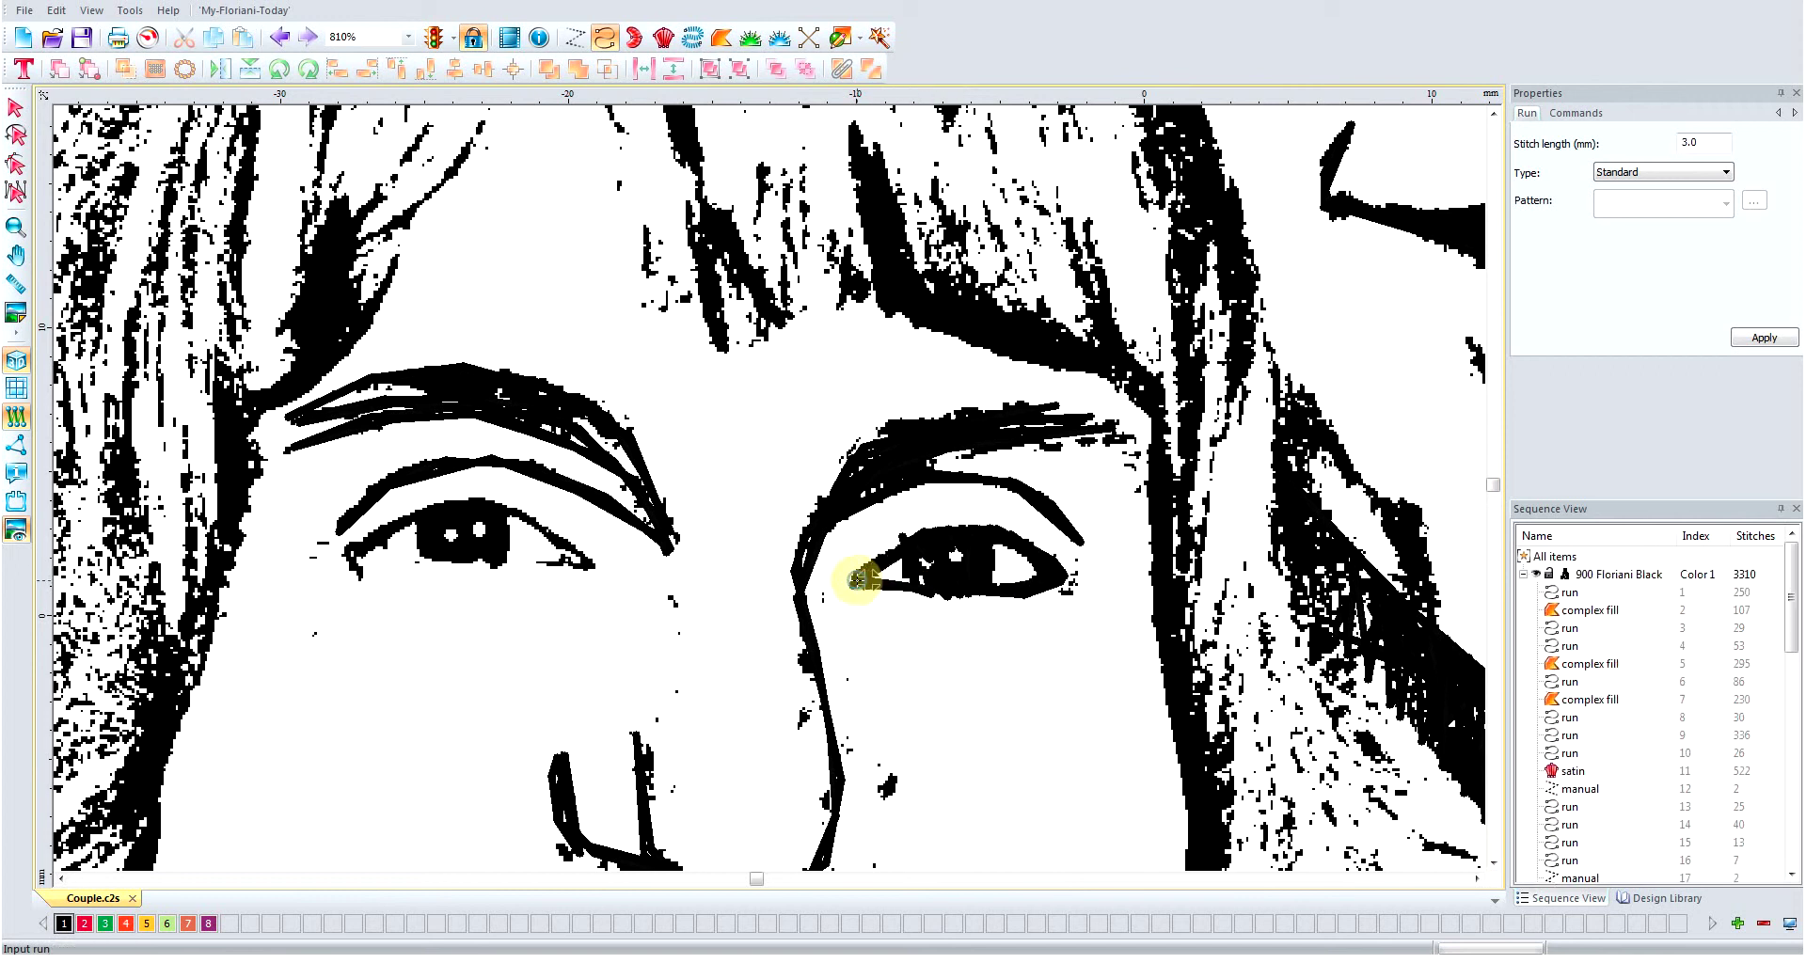
- Hide the backdrop photo and examine the right-hand eye's stitches up close and against the whole portrait
{"action": "left_click", "coordinate": [787, 541]}
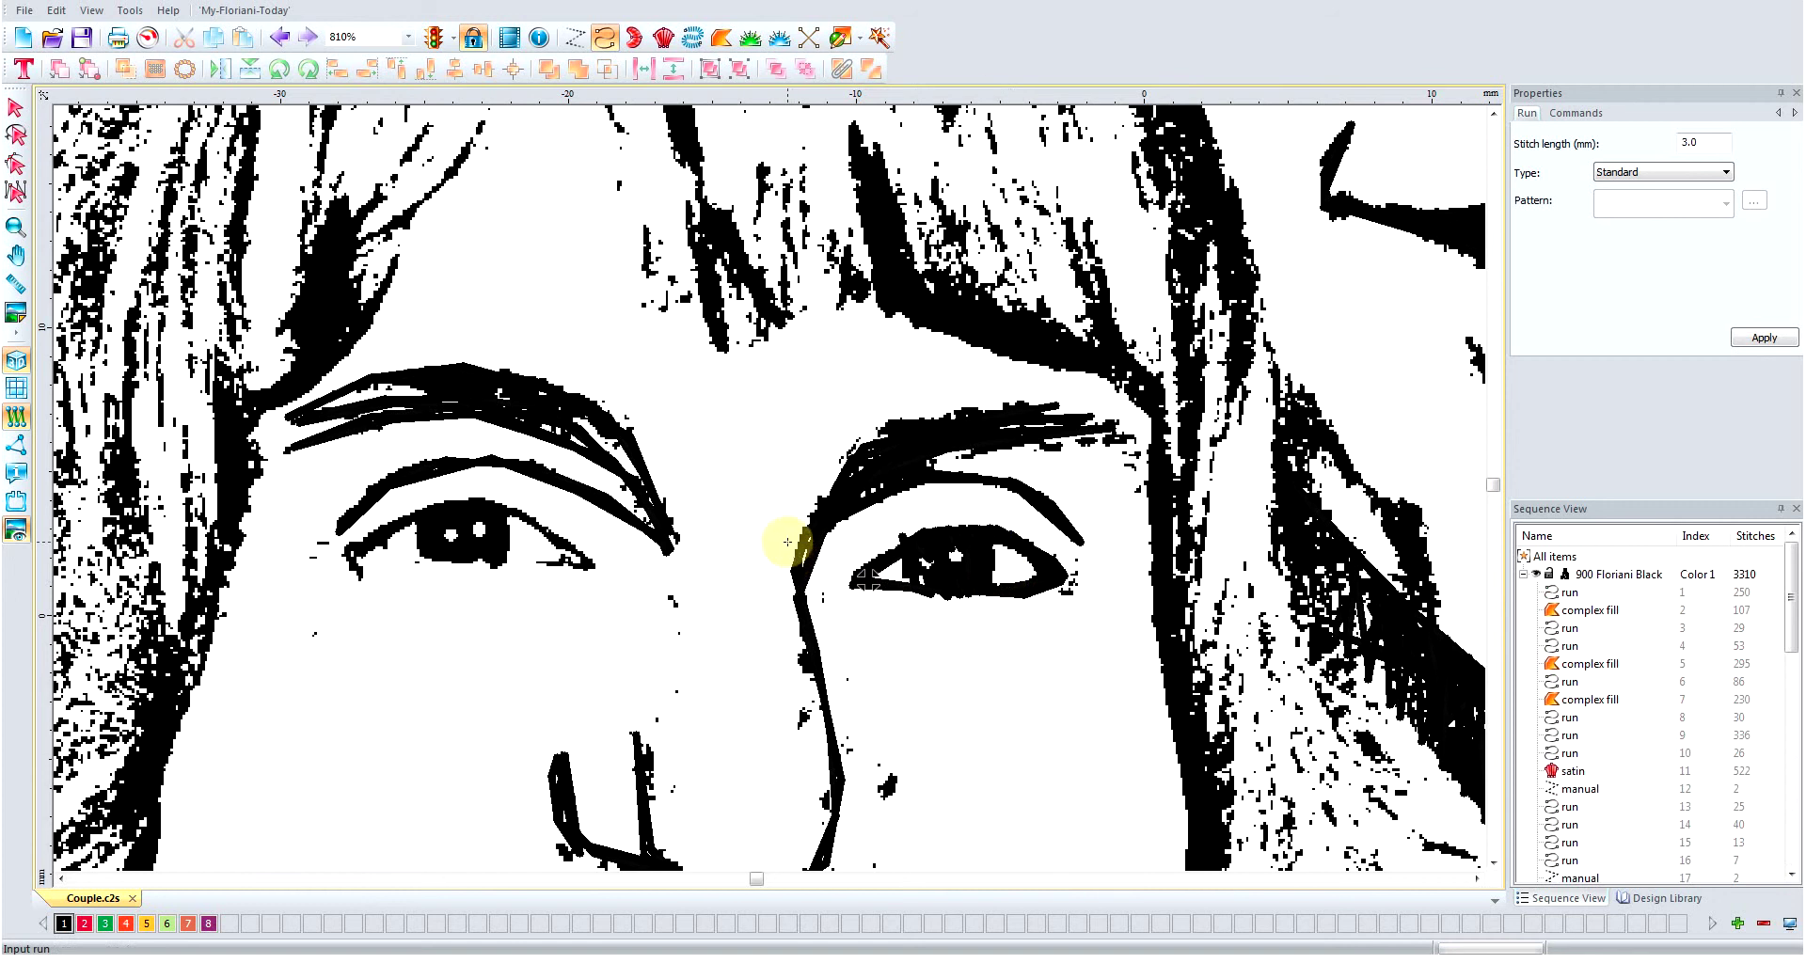
{"action": "key", "text": "i"}
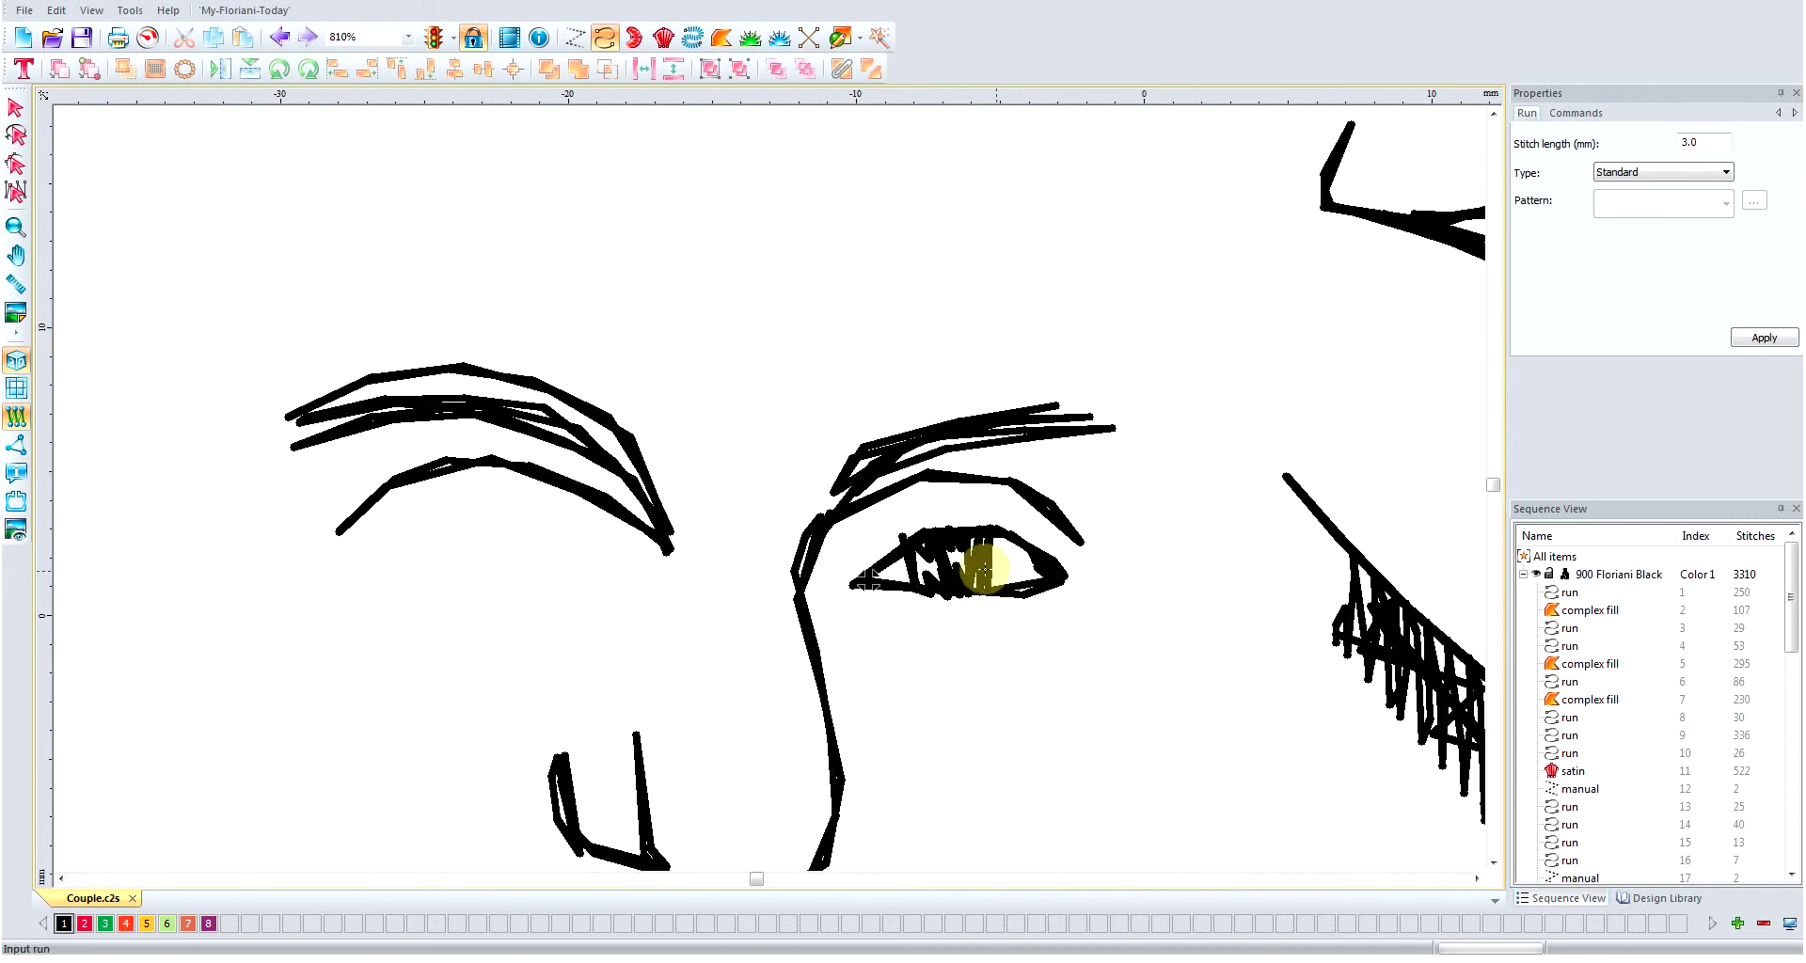
{"action": "scroll", "coordinate": [957, 558], "scroll_direction": "down", "scroll_amount": 5}
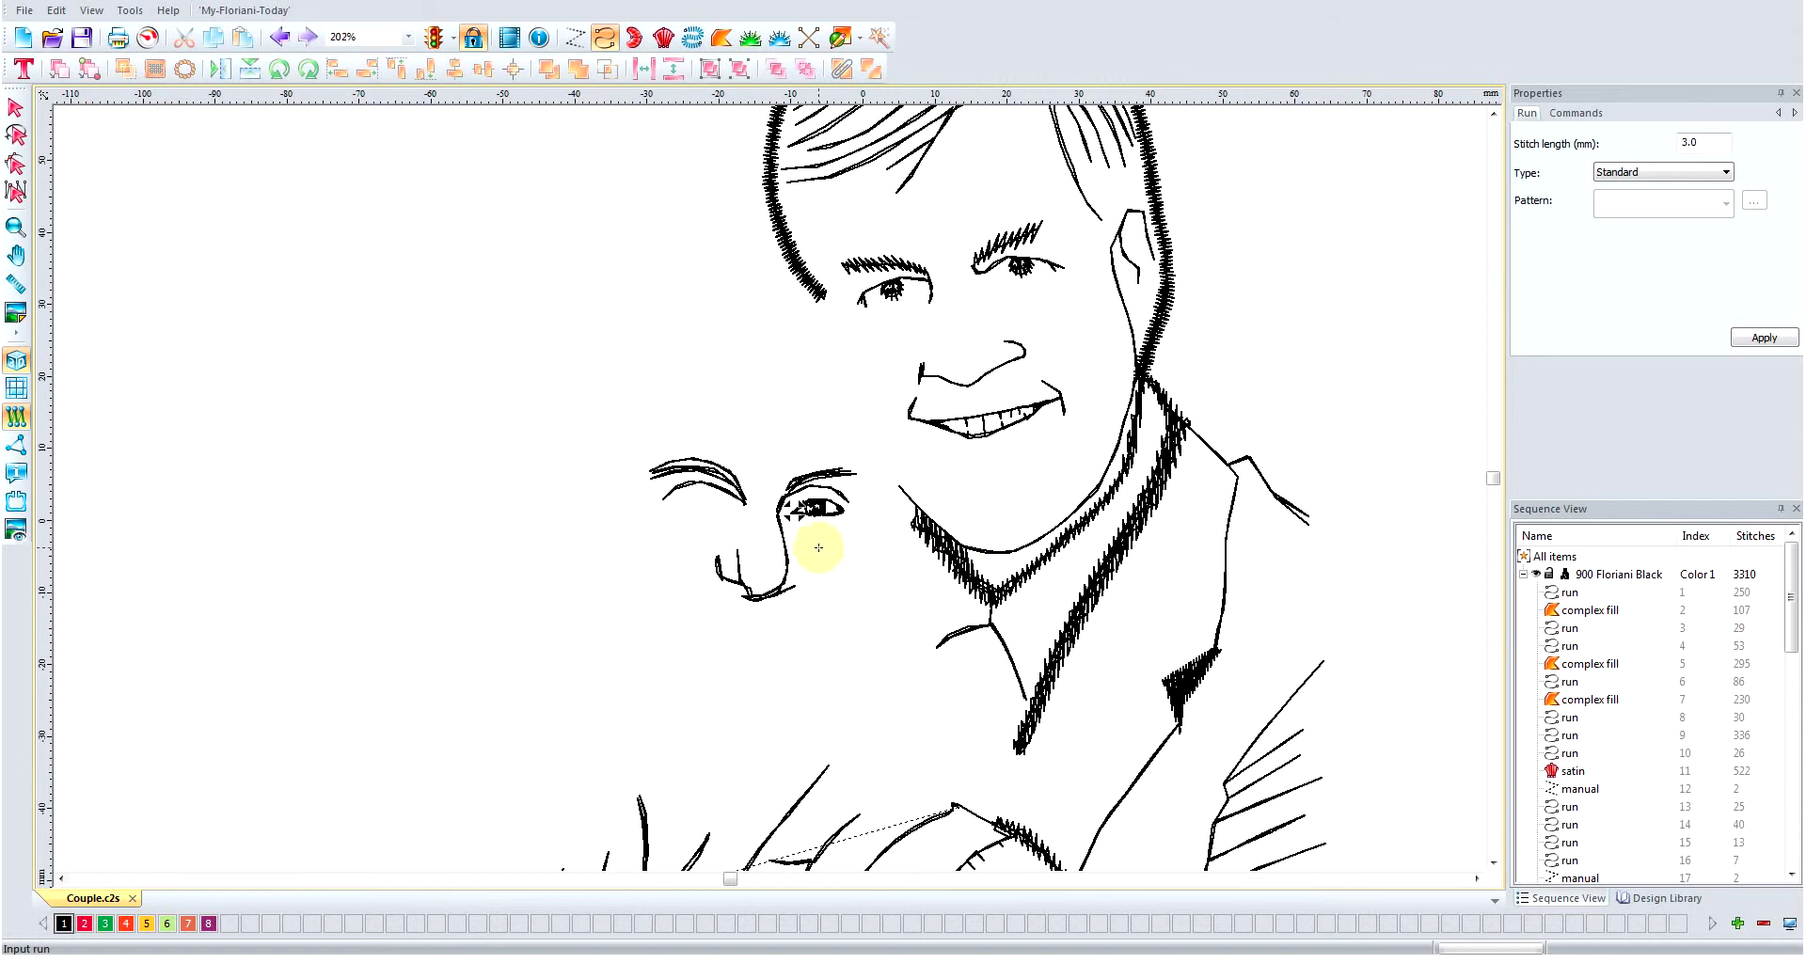
{"action": "scroll", "coordinate": [814, 523], "scroll_direction": "up", "scroll_amount": 2}
{"action": "scroll", "coordinate": [936, 560], "scroll_direction": "up", "scroll_amount": 1}
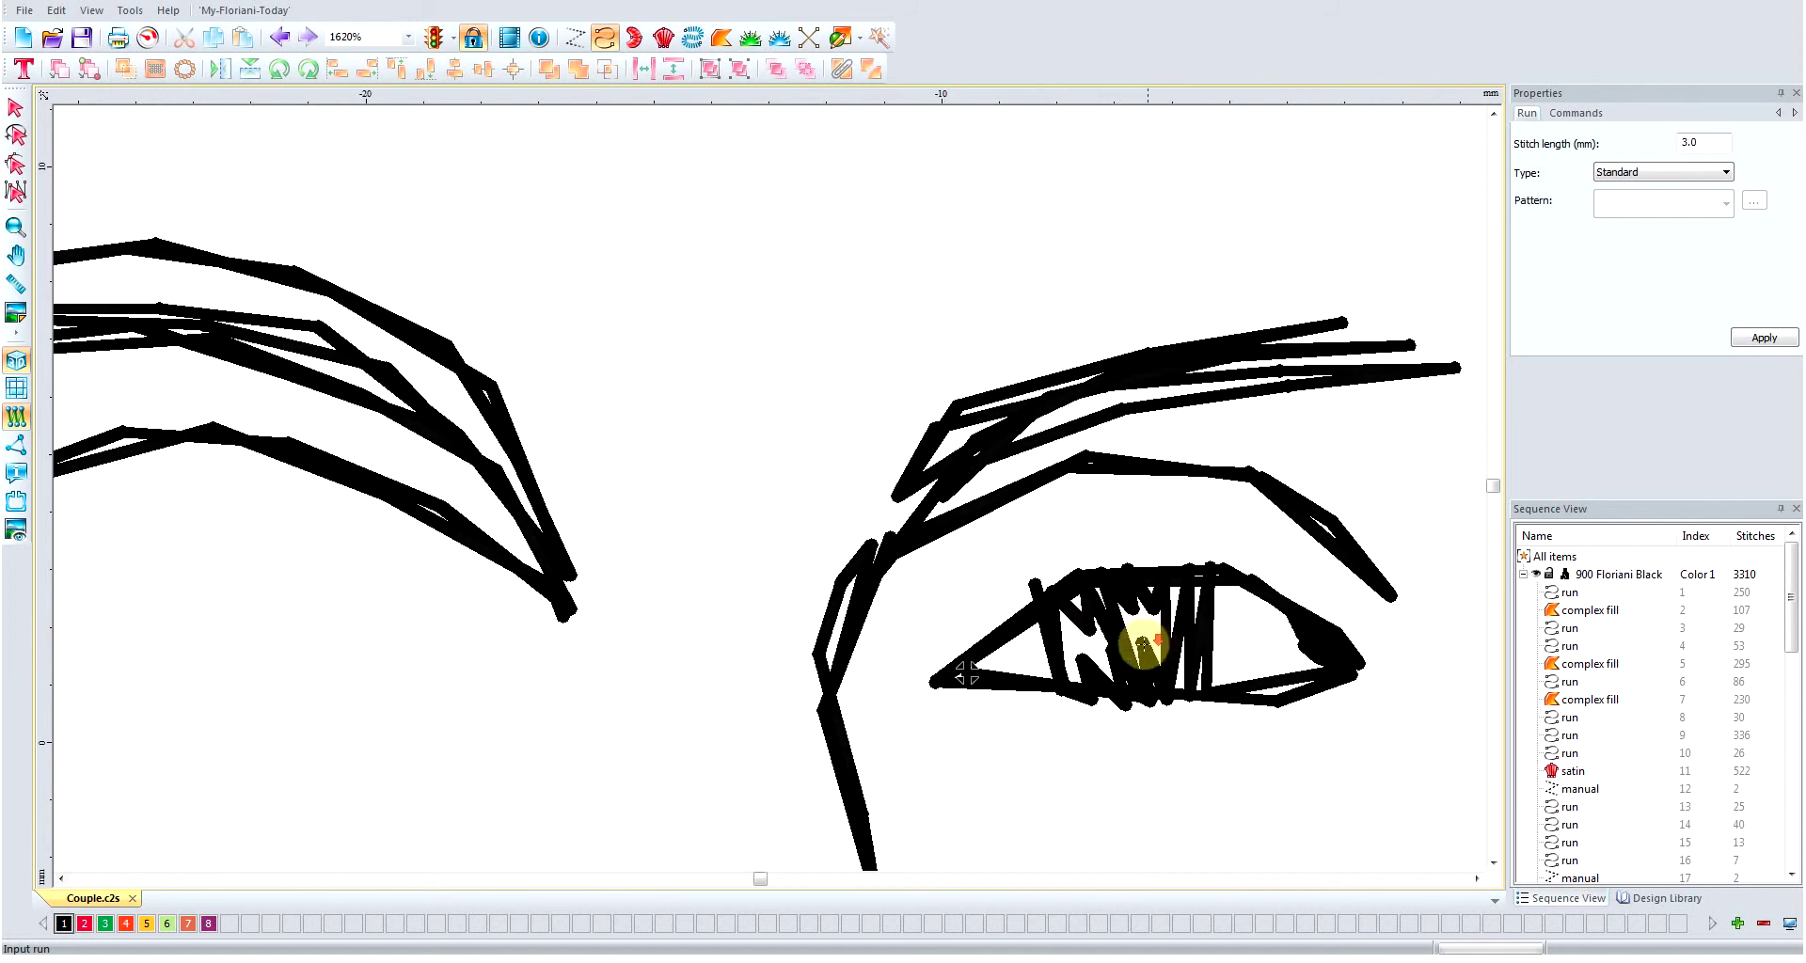
{"action": "scroll", "coordinate": [1089, 643], "scroll_direction": "down", "scroll_amount": 1}
{"action": "scroll", "coordinate": [965, 618], "scroll_direction": "down", "scroll_amount": 1}
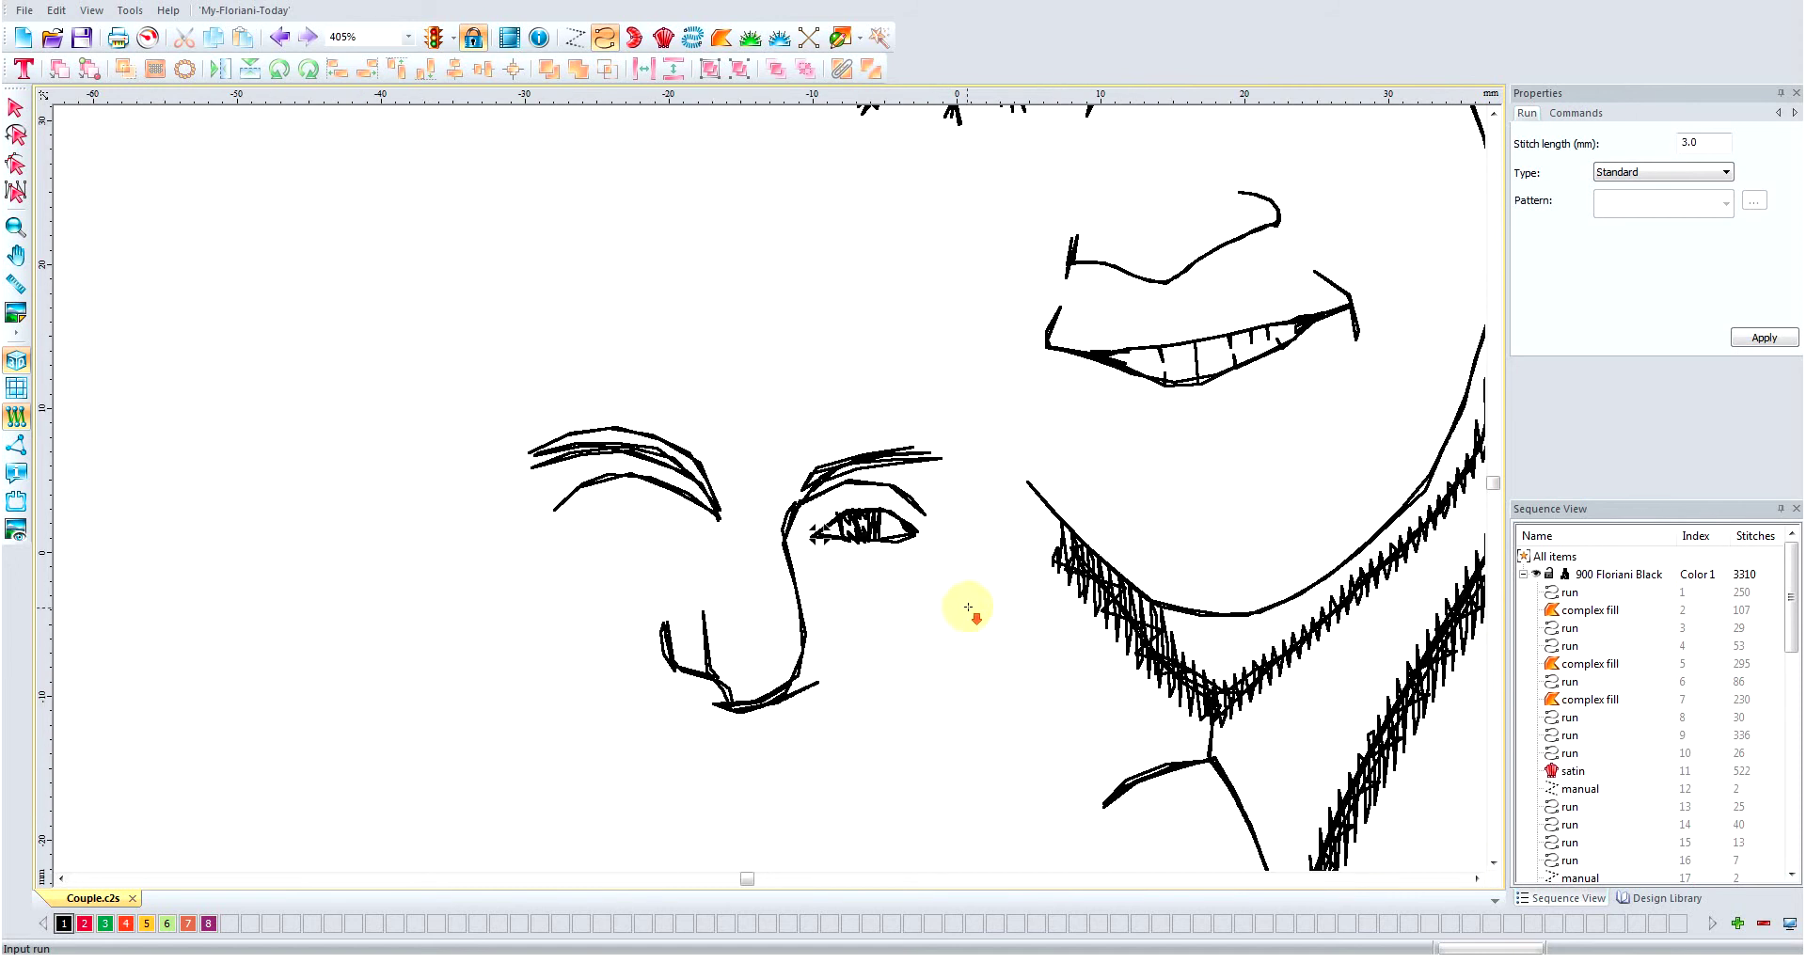
{"action": "scroll", "coordinate": [819, 539], "scroll_direction": "down", "scroll_amount": 1}
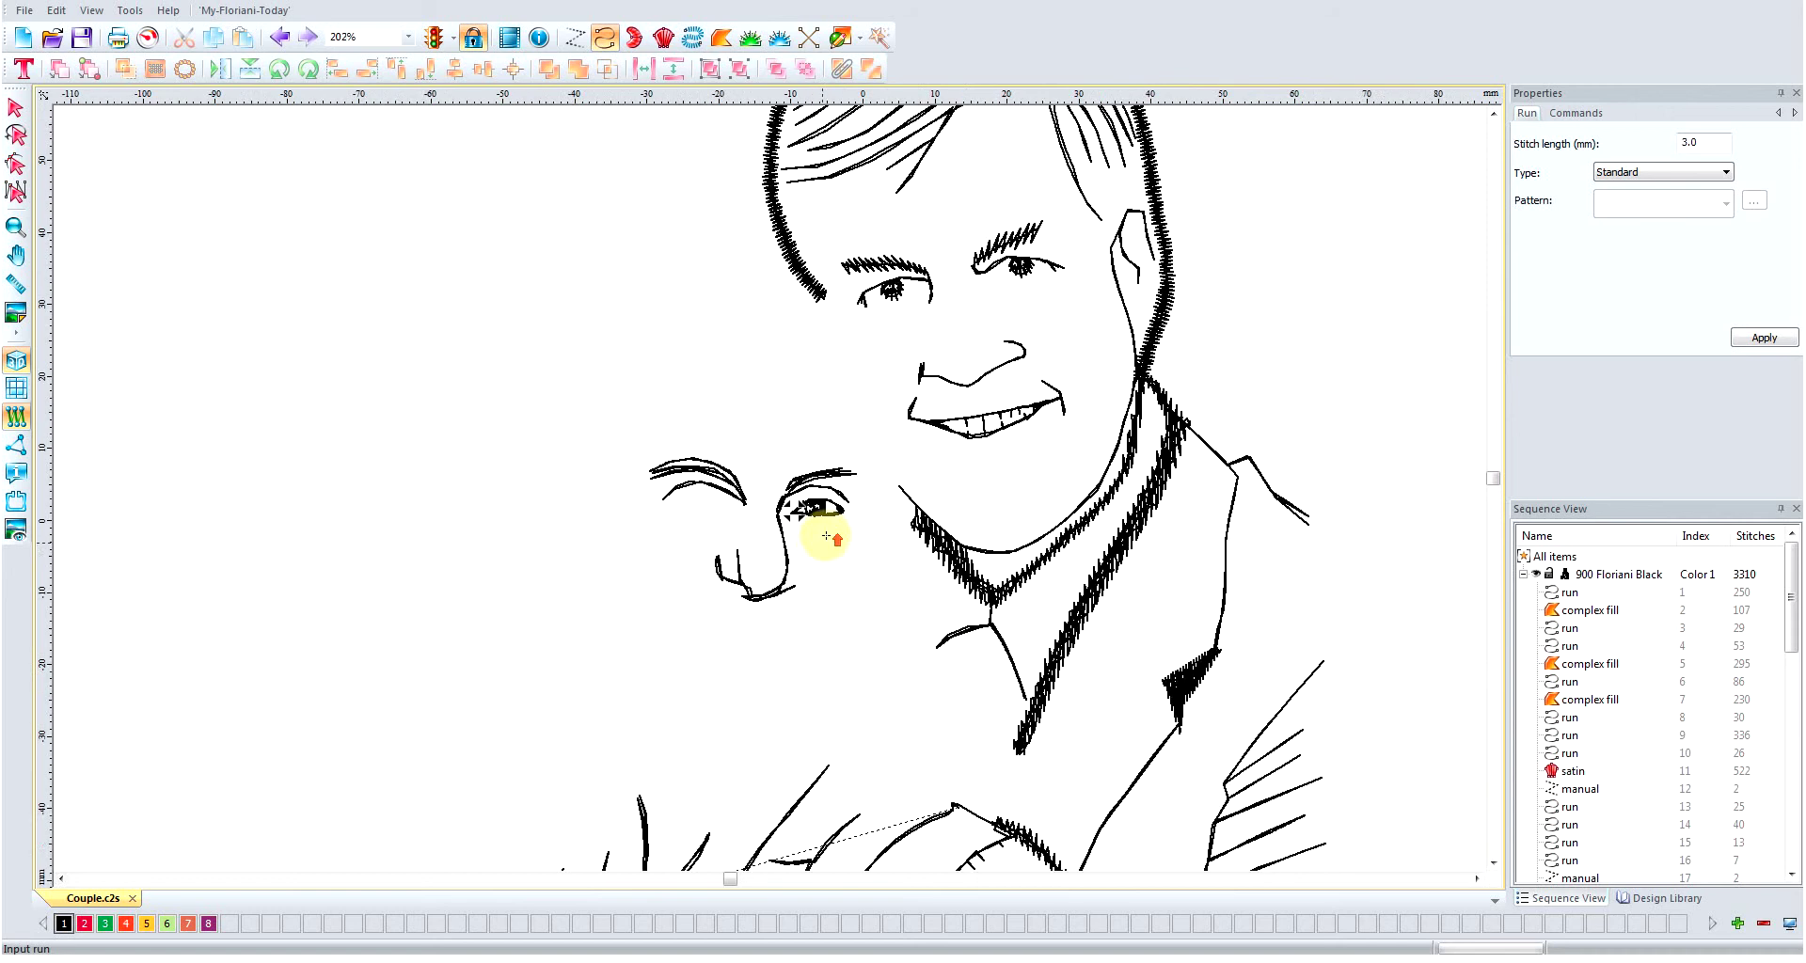
{"action": "scroll", "coordinate": [819, 539], "scroll_direction": "up", "scroll_amount": 2}
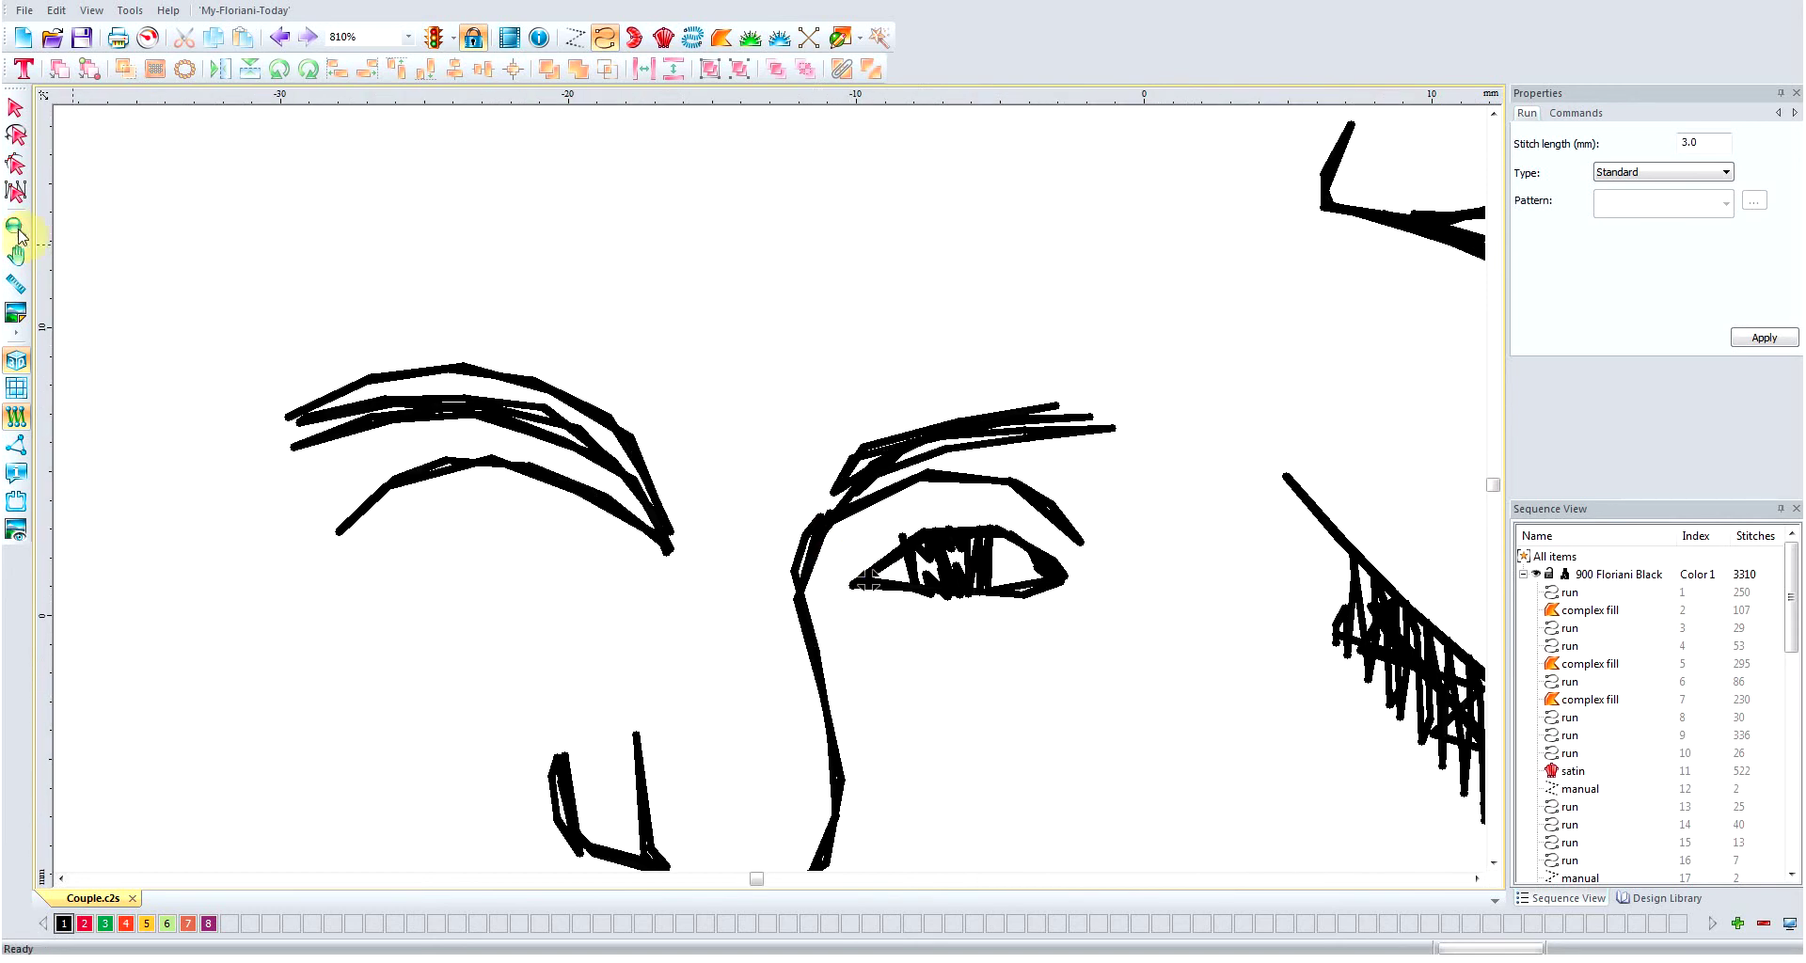
- Add a manual stitch from the right-hand eye's inner corner to the left-hand eye's inner corner, showing the backdrop again for placement
{"action": "left_click", "coordinate": [15, 107]}
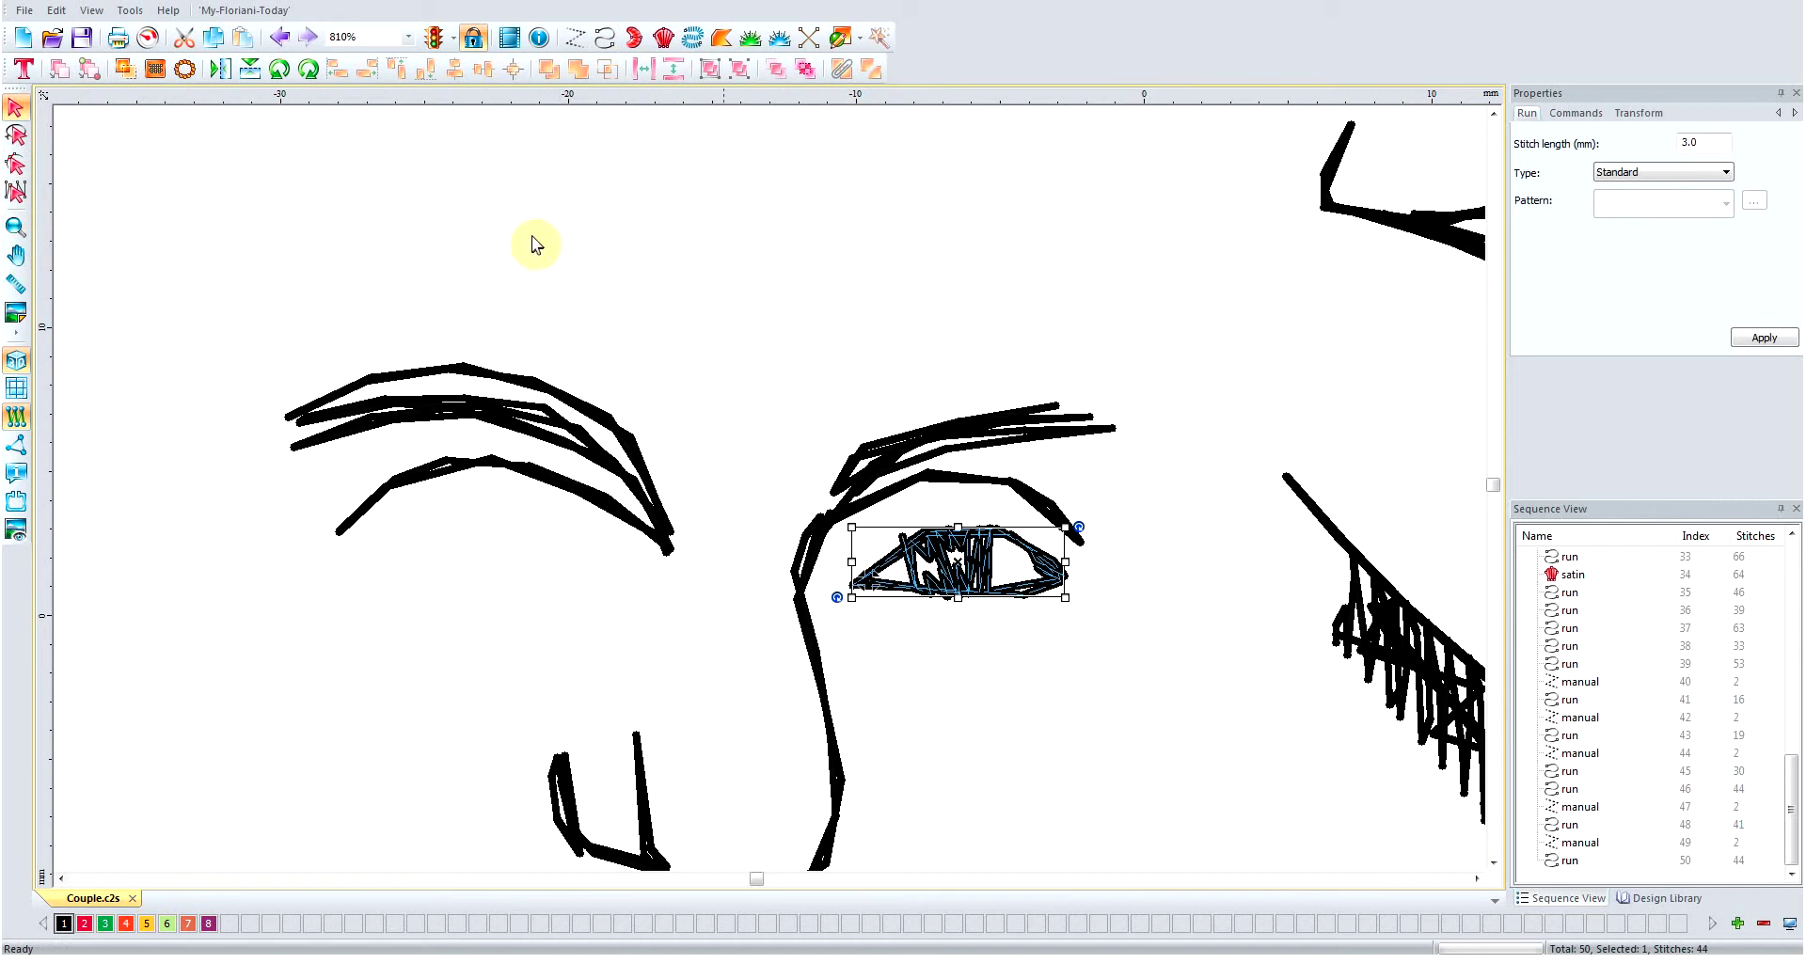
{"action": "left_click", "coordinate": [575, 37]}
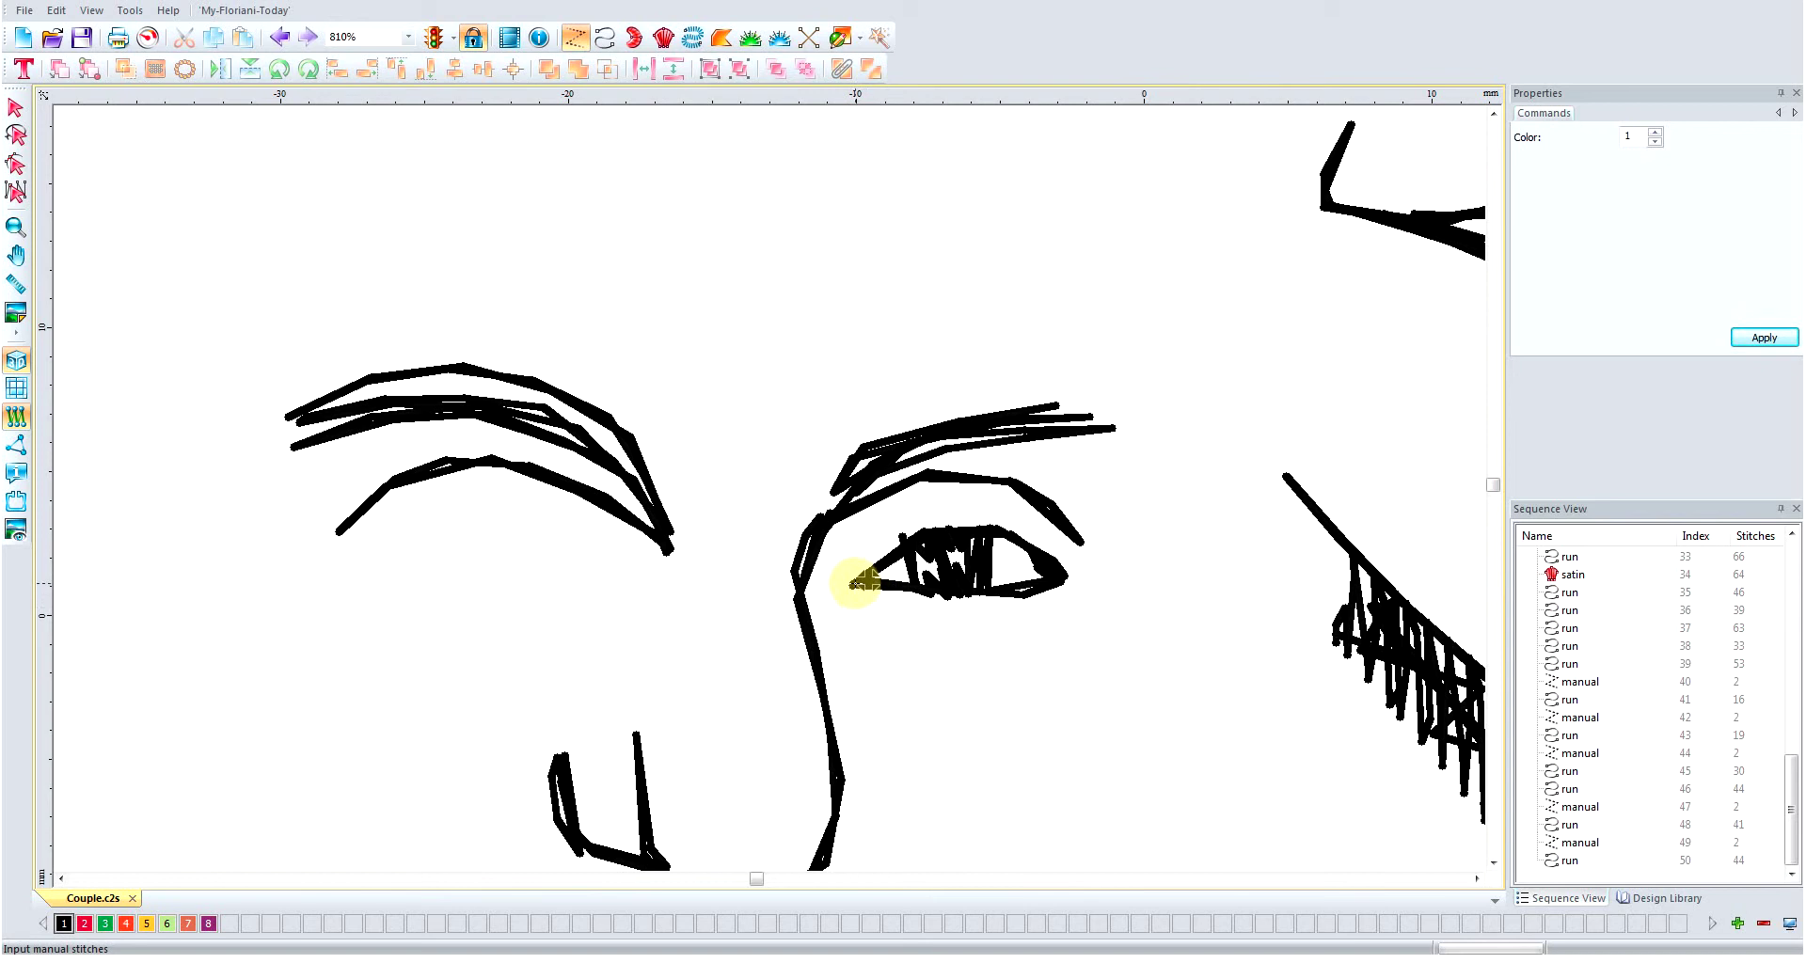
{"action": "left_click", "coordinate": [855, 583]}
{"action": "key", "text": "i"}
{"action": "left_click", "coordinate": [583, 560]}
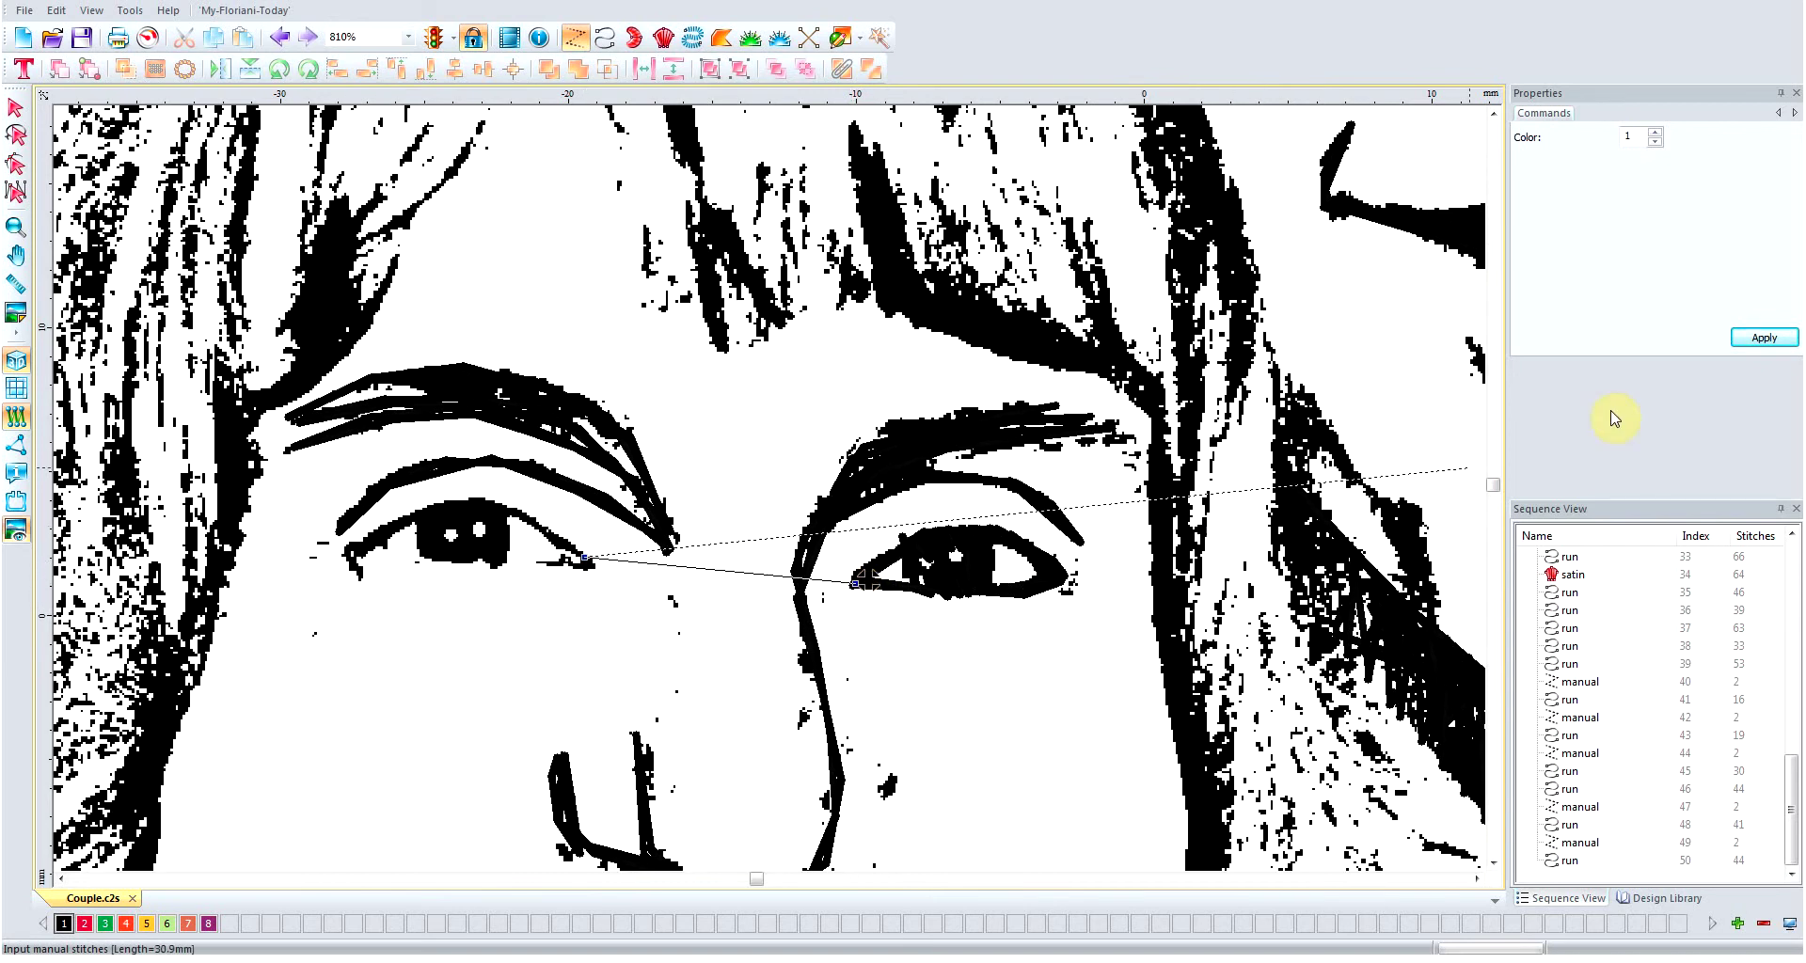
{"action": "right_click", "coordinate": [596, 582]}
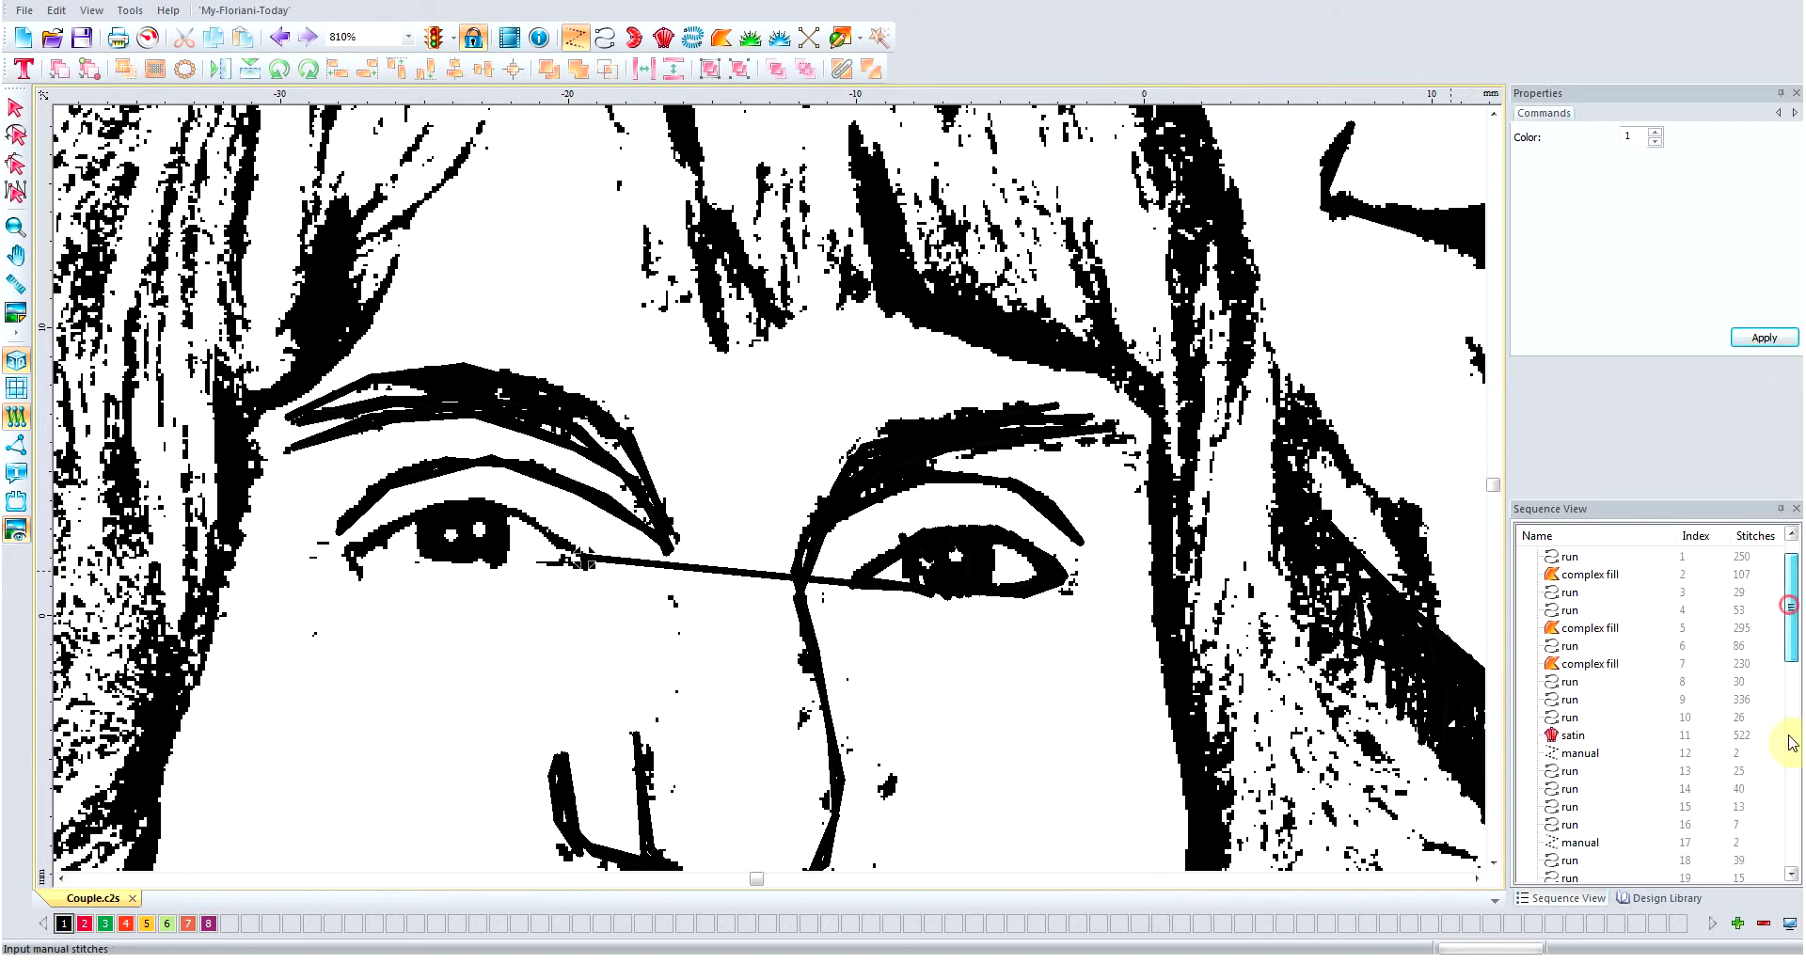
- Give the manual stitch between the eyes the start command jump and the end command trim, and apply them
{"action": "scroll", "coordinate": [1791, 743], "scroll_direction": "down", "scroll_amount": 11}
{"action": "left_click", "coordinate": [1580, 860]}
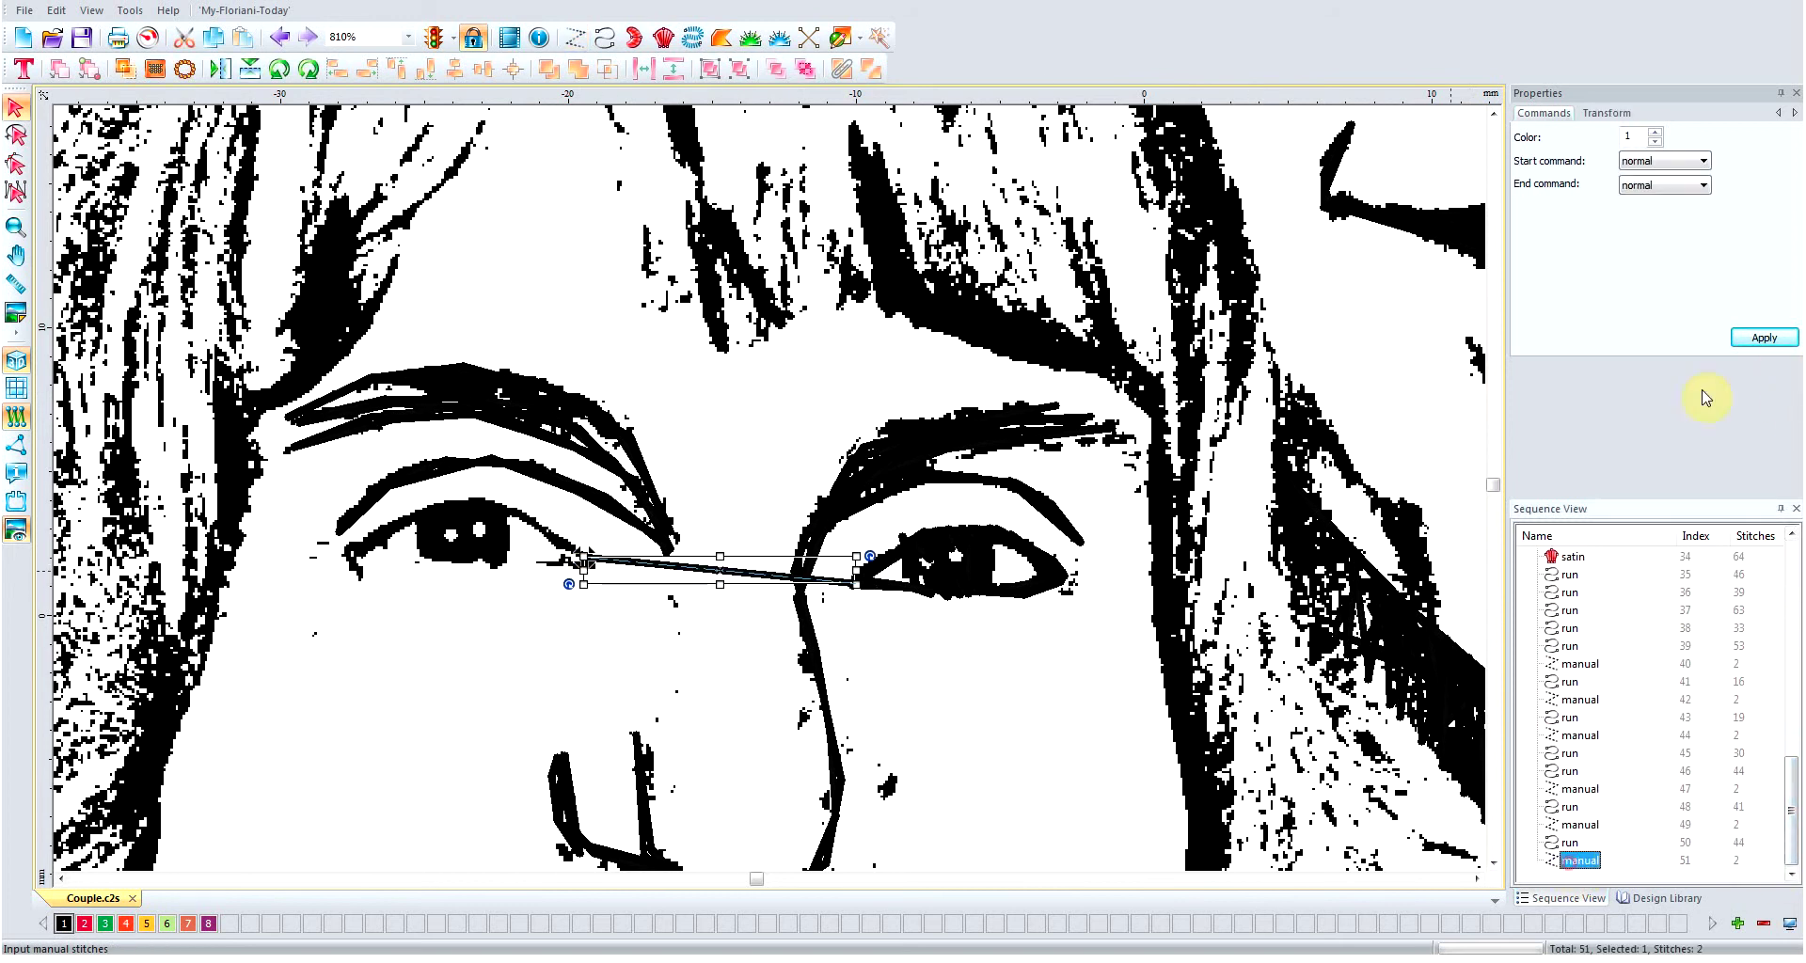
{"action": "left_click", "coordinate": [1652, 161]}
{"action": "left_click", "coordinate": [1633, 190]}
{"action": "left_click", "coordinate": [1648, 184]}
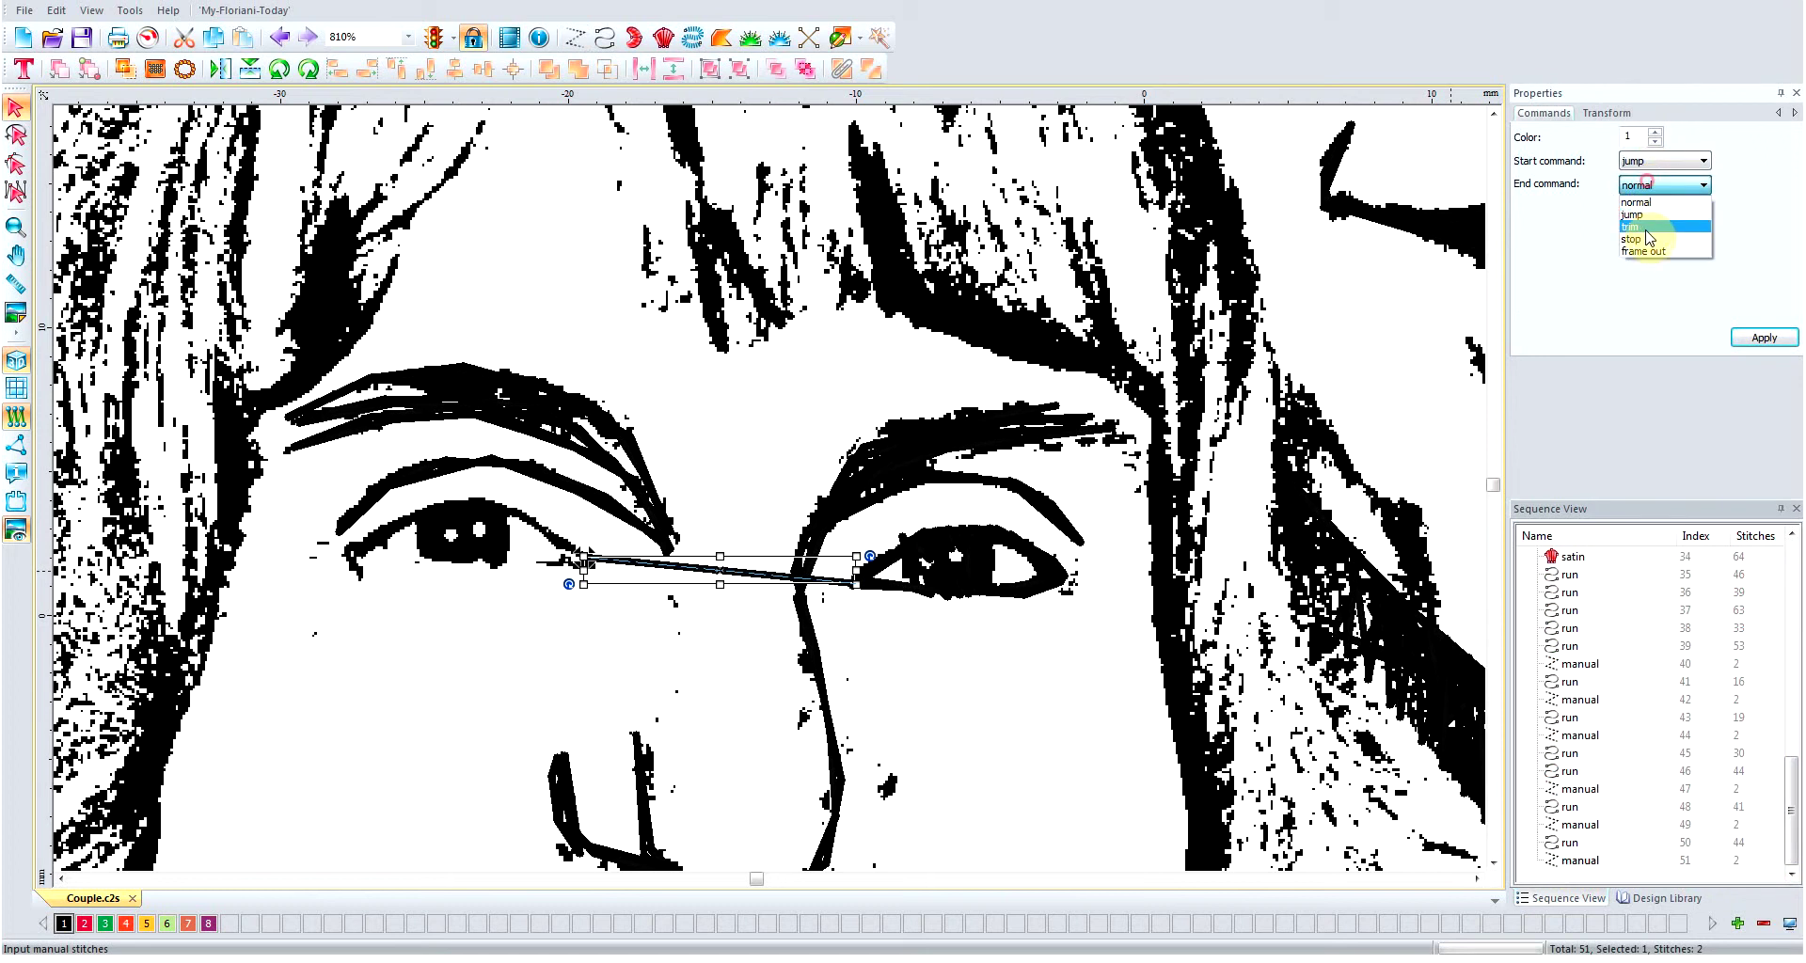
{"action": "left_click", "coordinate": [1644, 227]}
{"action": "left_click", "coordinate": [1763, 336]}
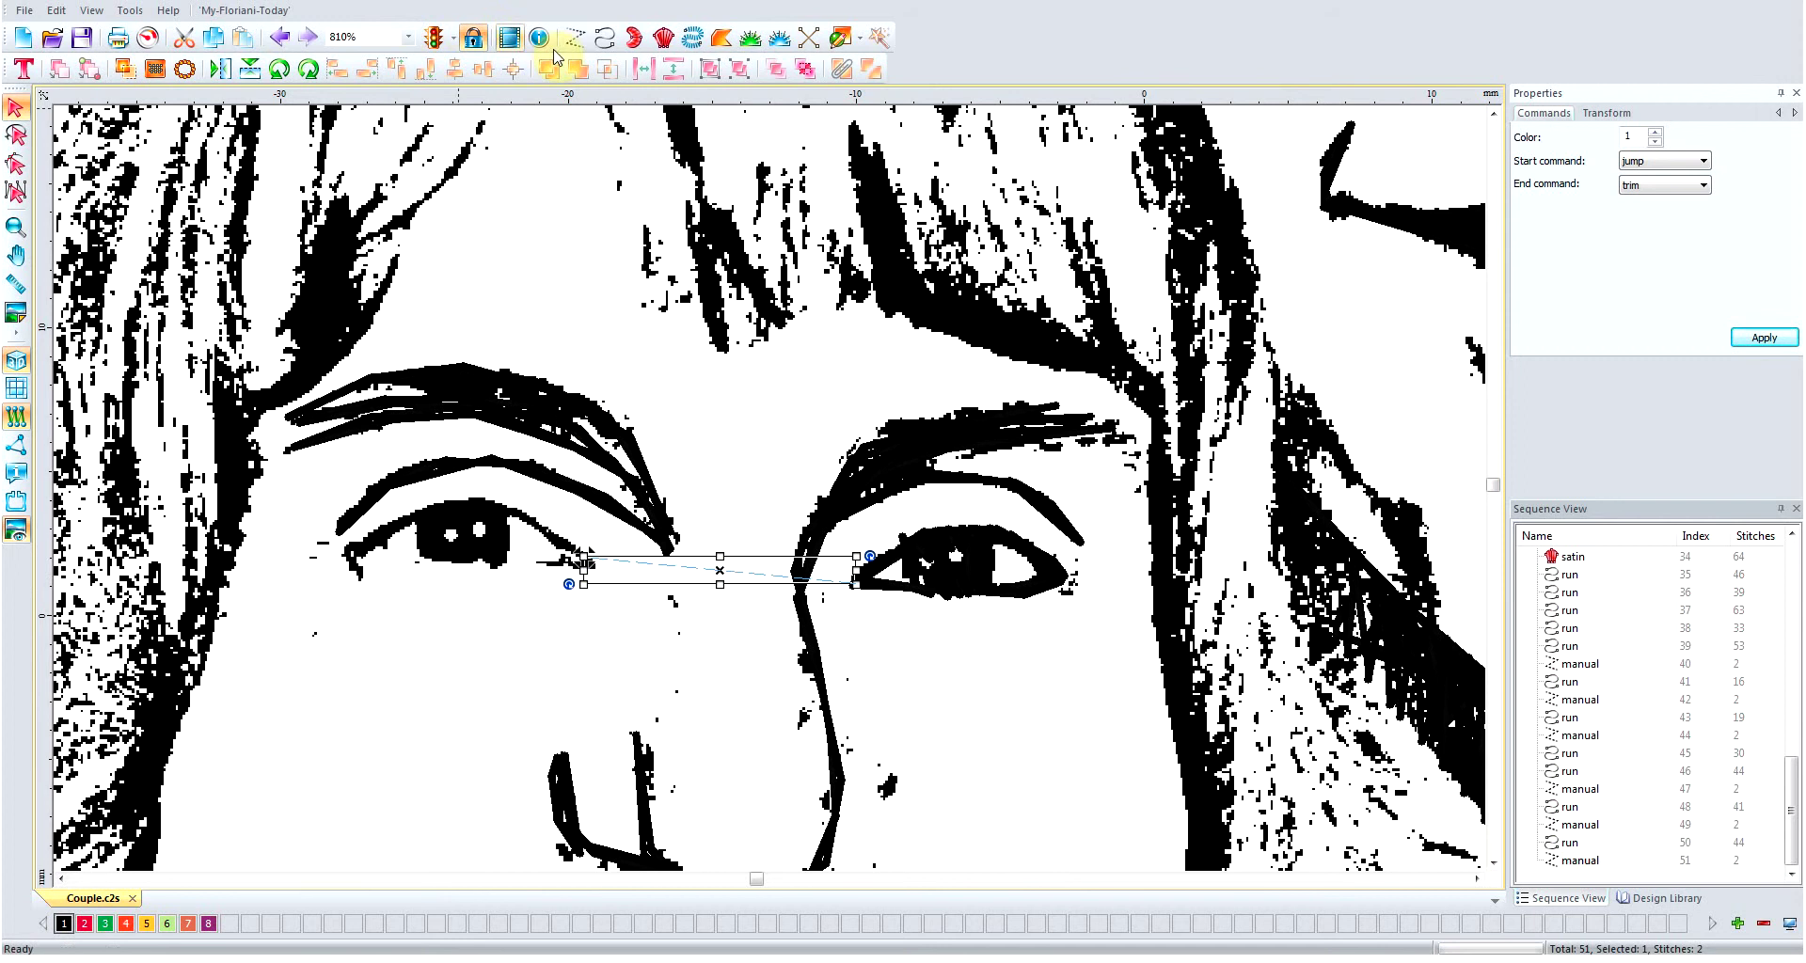
- Trace the upper lid of the woman's left-hand eye with a run stitch from the inner corner to the outer corner
{"action": "left_click", "coordinate": [604, 36]}
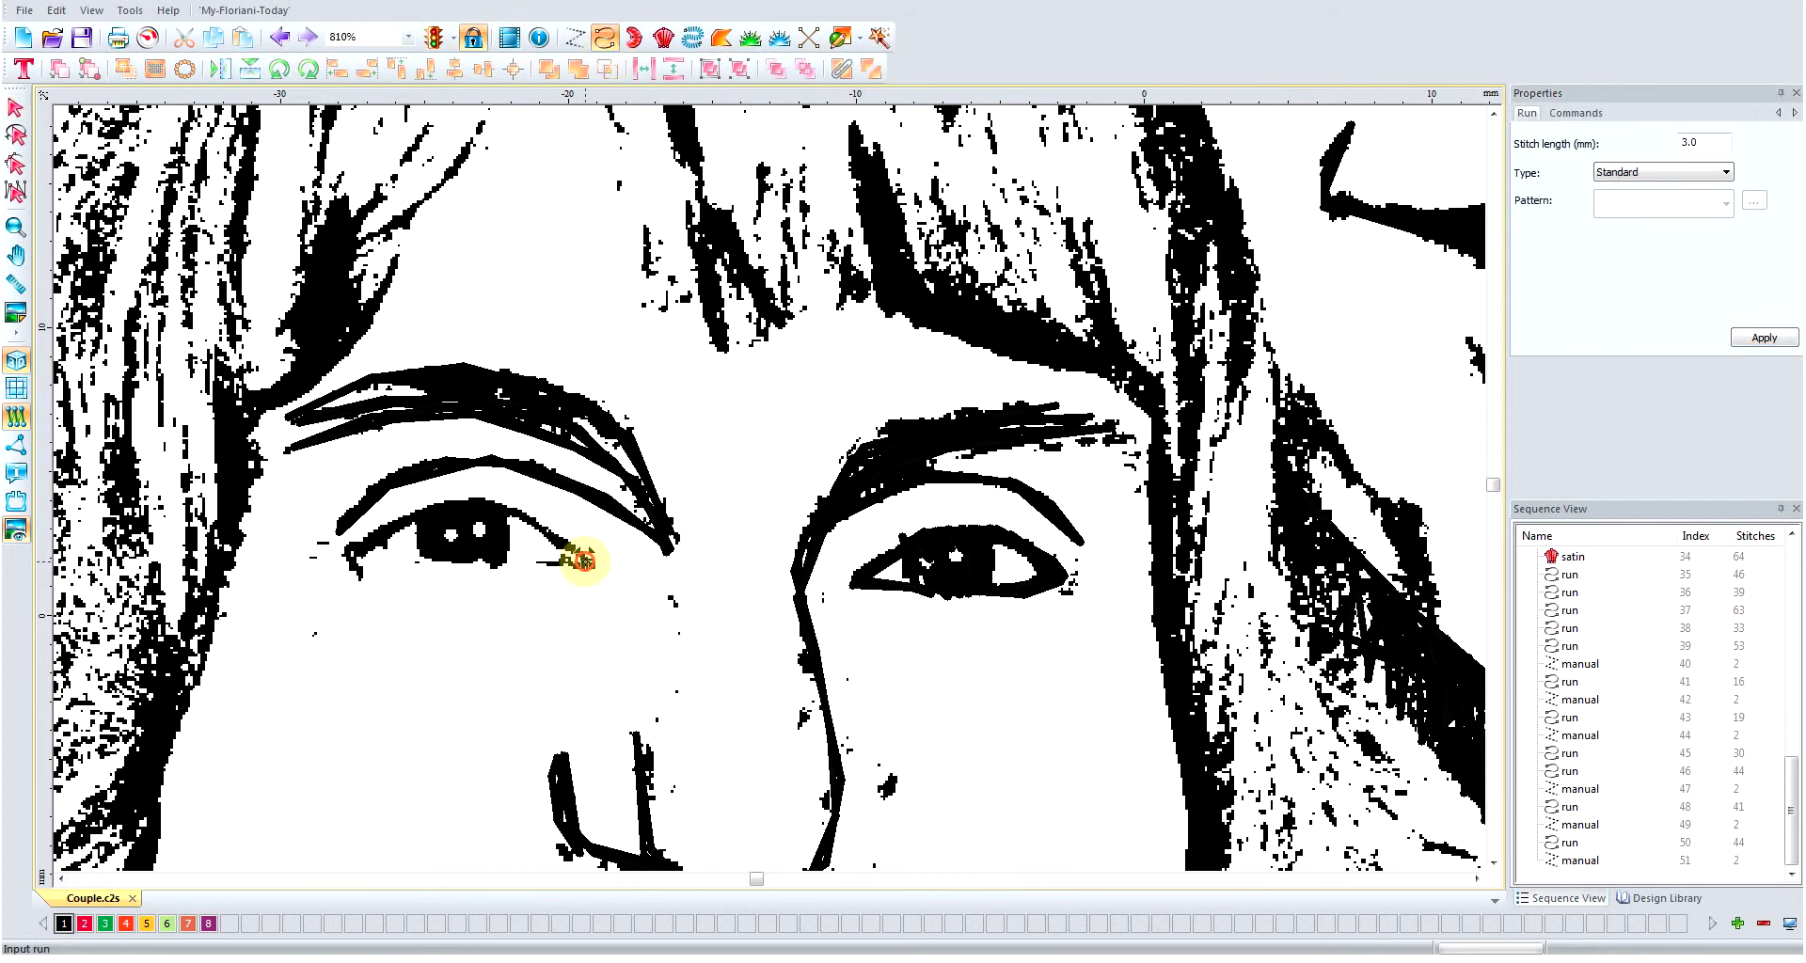
{"action": "left_click", "coordinate": [550, 536]}
{"action": "left_click", "coordinate": [535, 521]}
{"action": "left_click", "coordinate": [504, 502]}
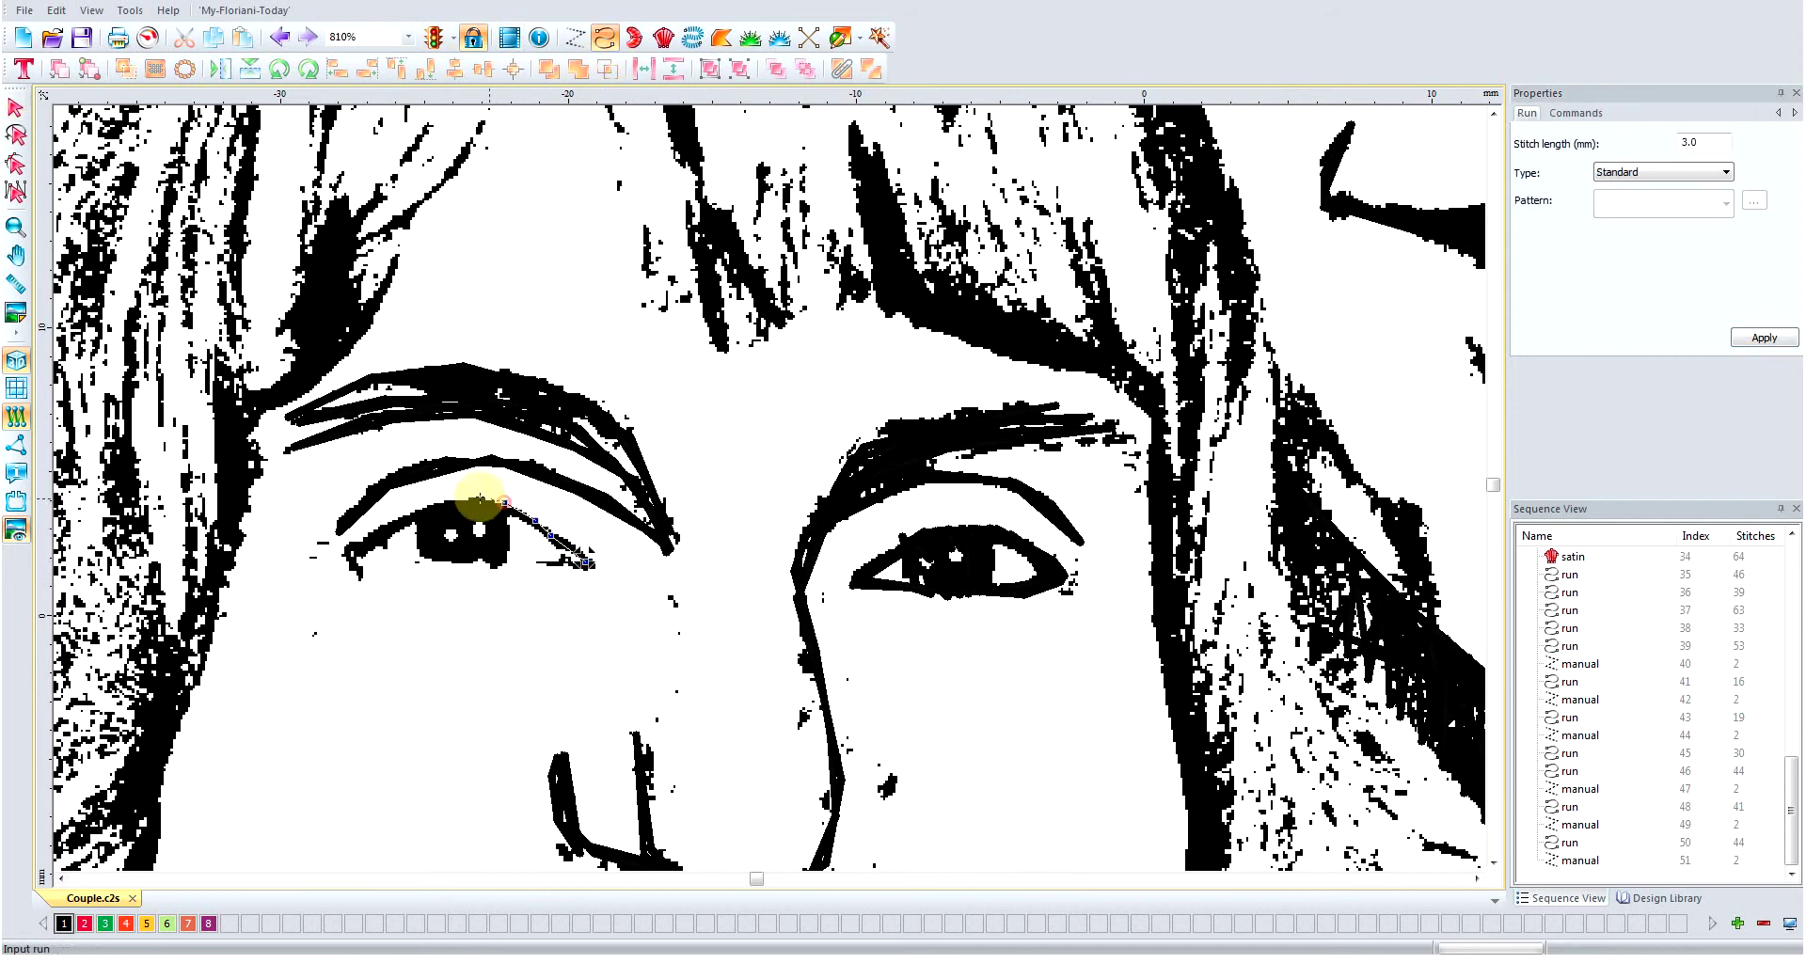
{"action": "left_click", "coordinate": [470, 496]}
{"action": "left_click", "coordinate": [435, 505]}
{"action": "left_click", "coordinate": [400, 521]}
{"action": "left_click", "coordinate": [368, 538]}
{"action": "left_click", "coordinate": [347, 551]}
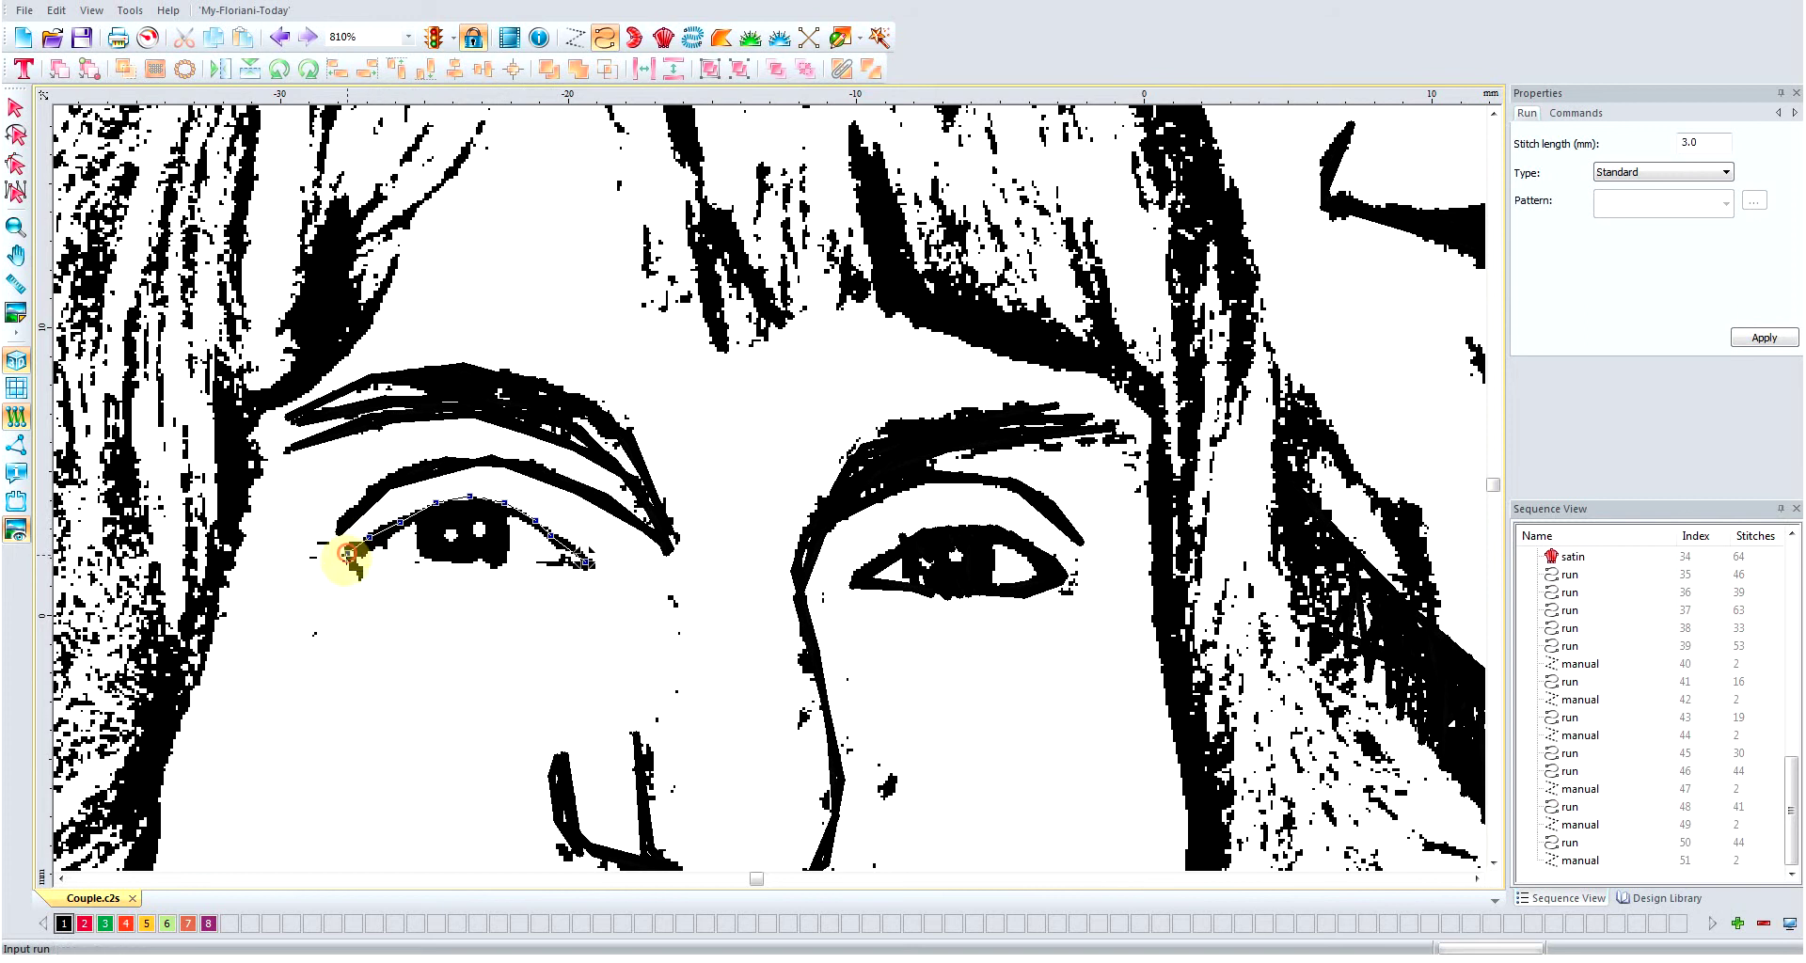
- Continue the run along the left-hand eye's lower lid back to the inner corner
{"action": "left_click", "coordinate": [346, 562]}
{"action": "left_click", "coordinate": [399, 562]}
{"action": "left_click", "coordinate": [452, 564]}
{"action": "left_click", "coordinate": [492, 566]}
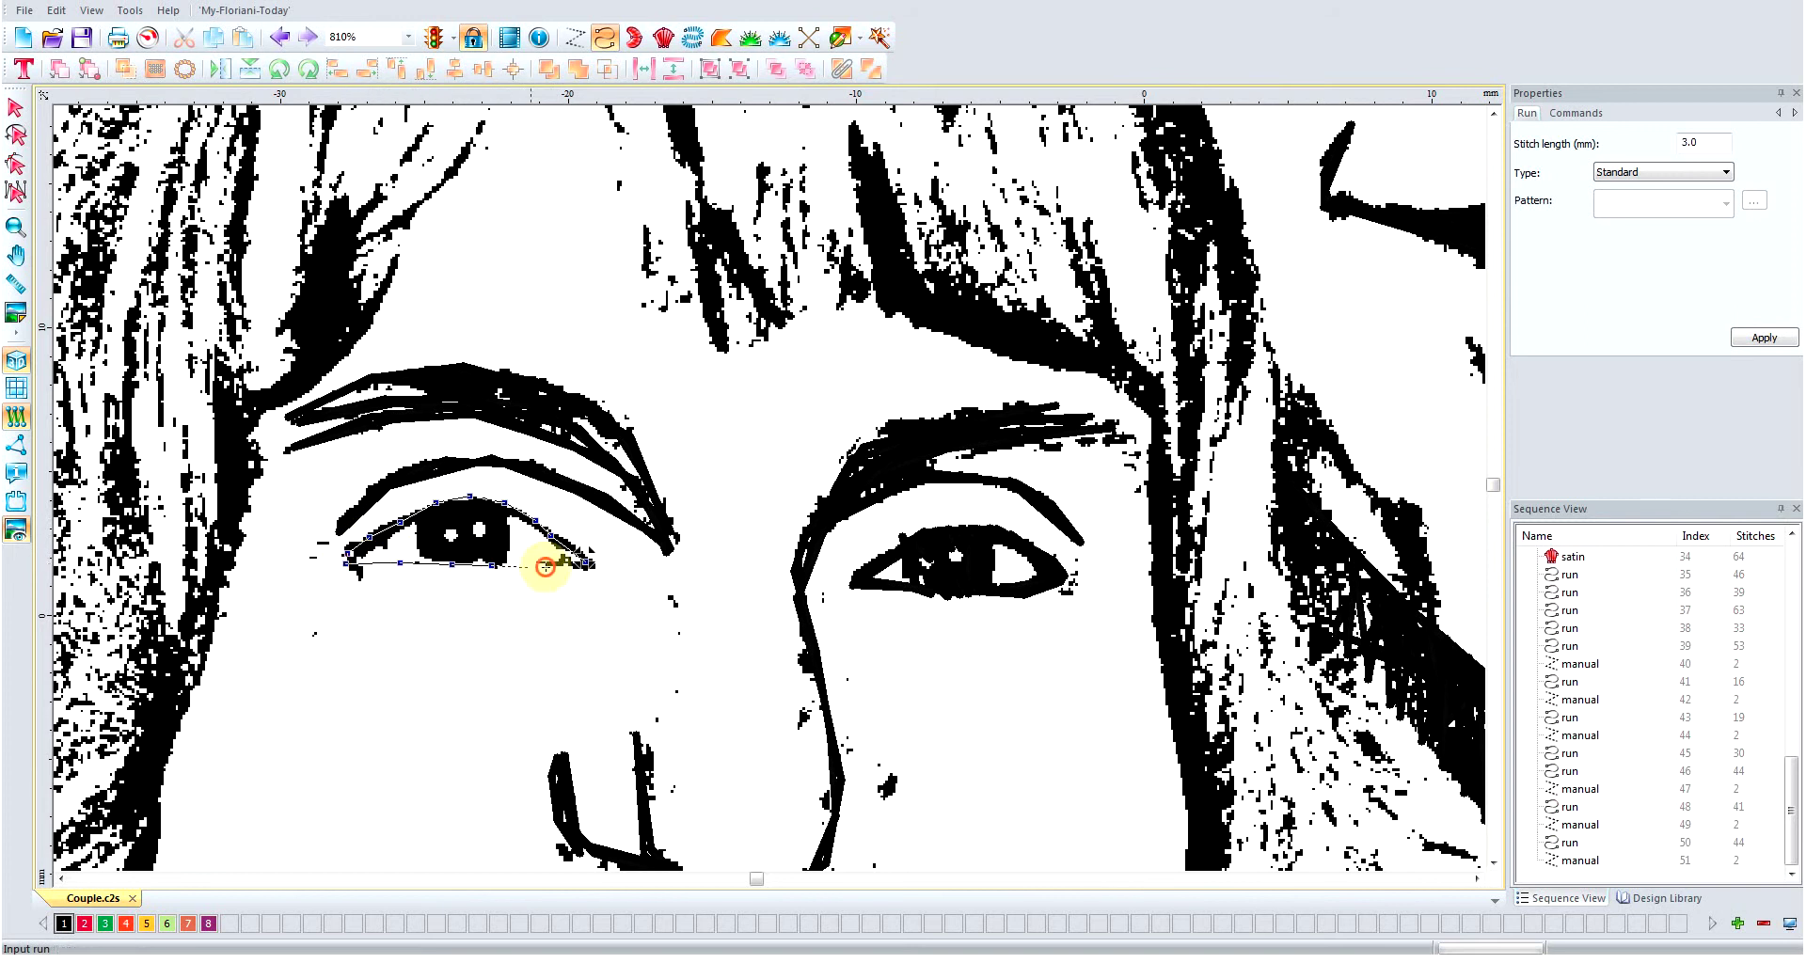
{"action": "left_click", "coordinate": [545, 567]}
{"action": "left_click", "coordinate": [585, 567]}
- Double the run over the left-hand eye's upper lid, going from the inner corner to the outer corner
{"action": "left_click", "coordinate": [570, 553]}
{"action": "left_click", "coordinate": [551, 534]}
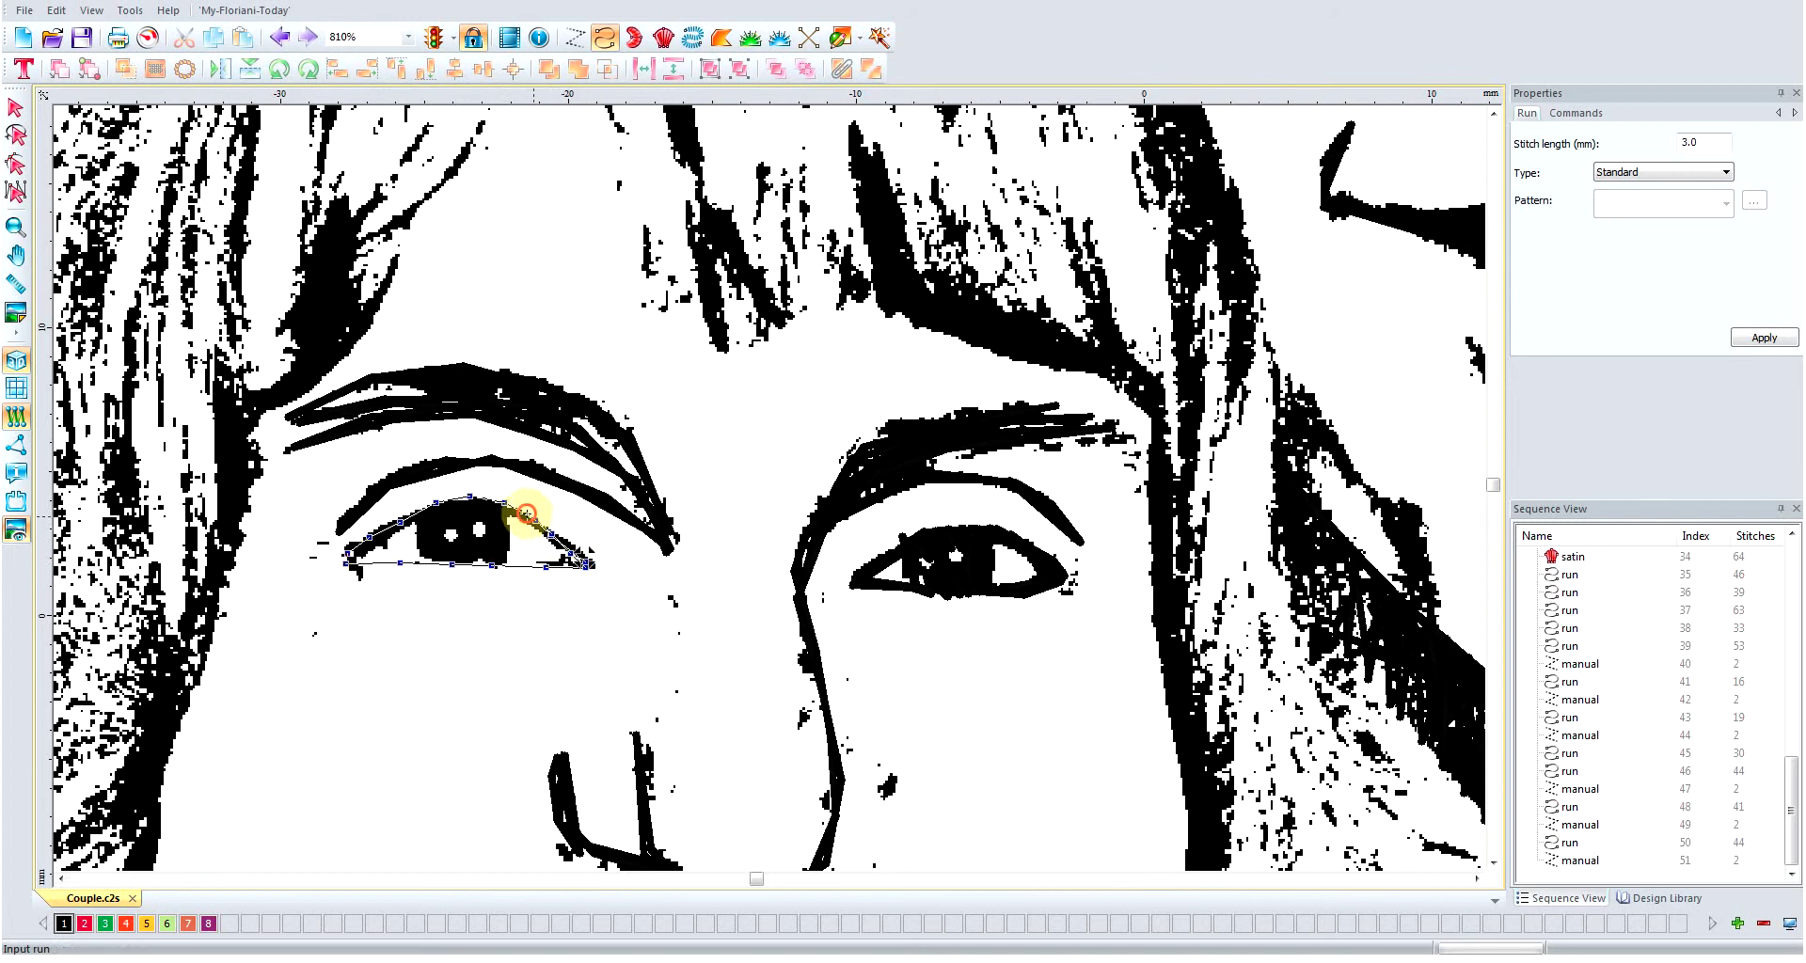
{"action": "left_click", "coordinate": [527, 514]}
{"action": "left_click", "coordinate": [498, 502]}
{"action": "left_click", "coordinate": [457, 497]}
{"action": "left_click", "coordinate": [425, 508]}
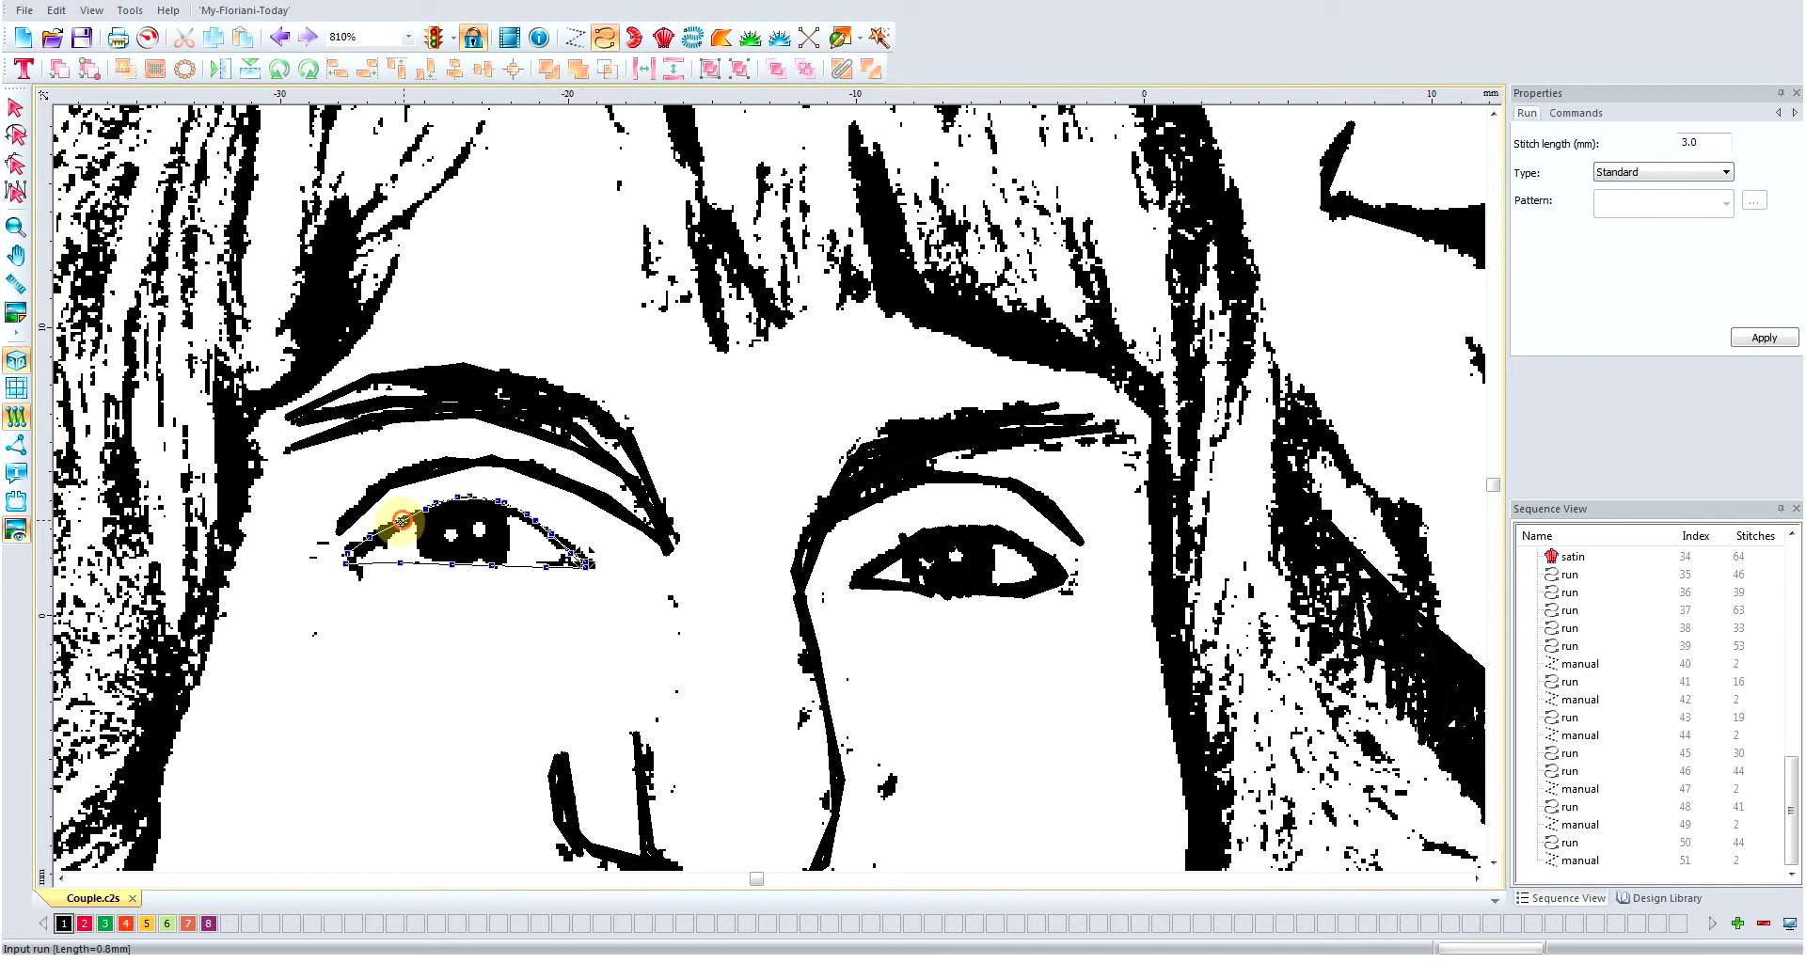
{"action": "left_click", "coordinate": [402, 521]}
{"action": "left_click", "coordinate": [374, 535]}
{"action": "left_click", "coordinate": [343, 554]}
- Thicken the left-hand eye's outer corner with short back-and-forth segments and carry the run along the lower lid to the iris
{"action": "left_click", "coordinate": [348, 559]}
{"action": "left_click", "coordinate": [372, 544]}
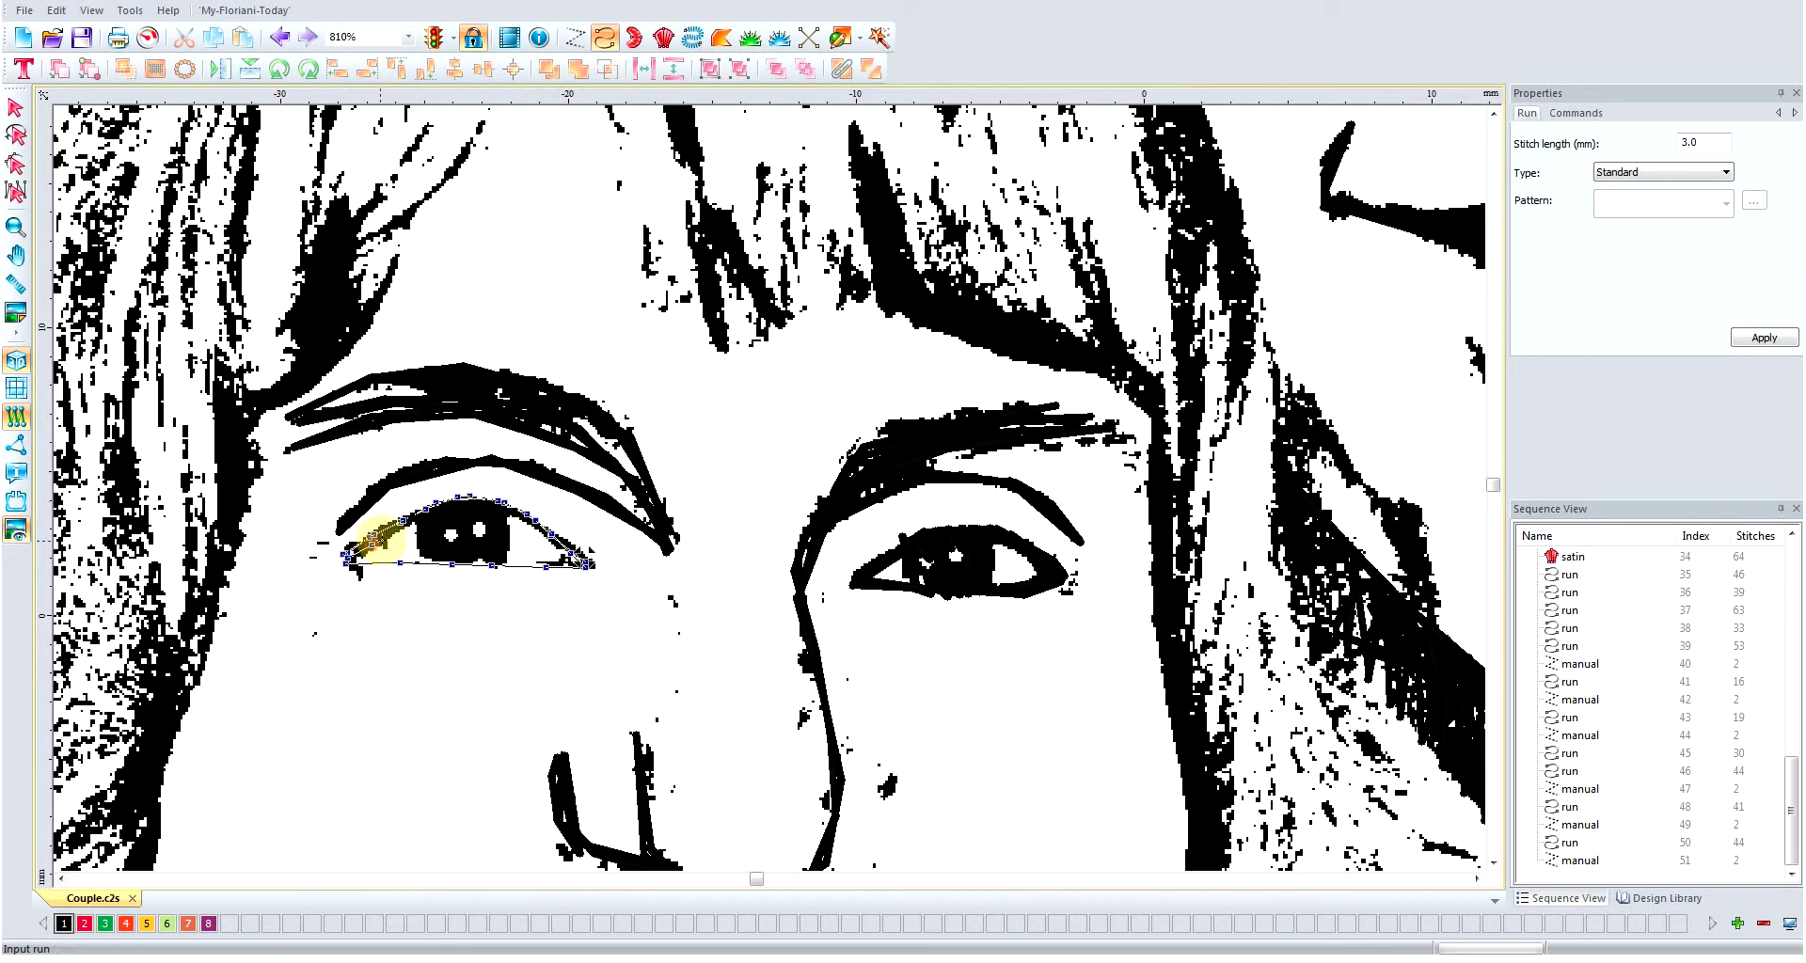
{"action": "left_click", "coordinate": [351, 546]}
{"action": "left_click", "coordinate": [354, 564]}
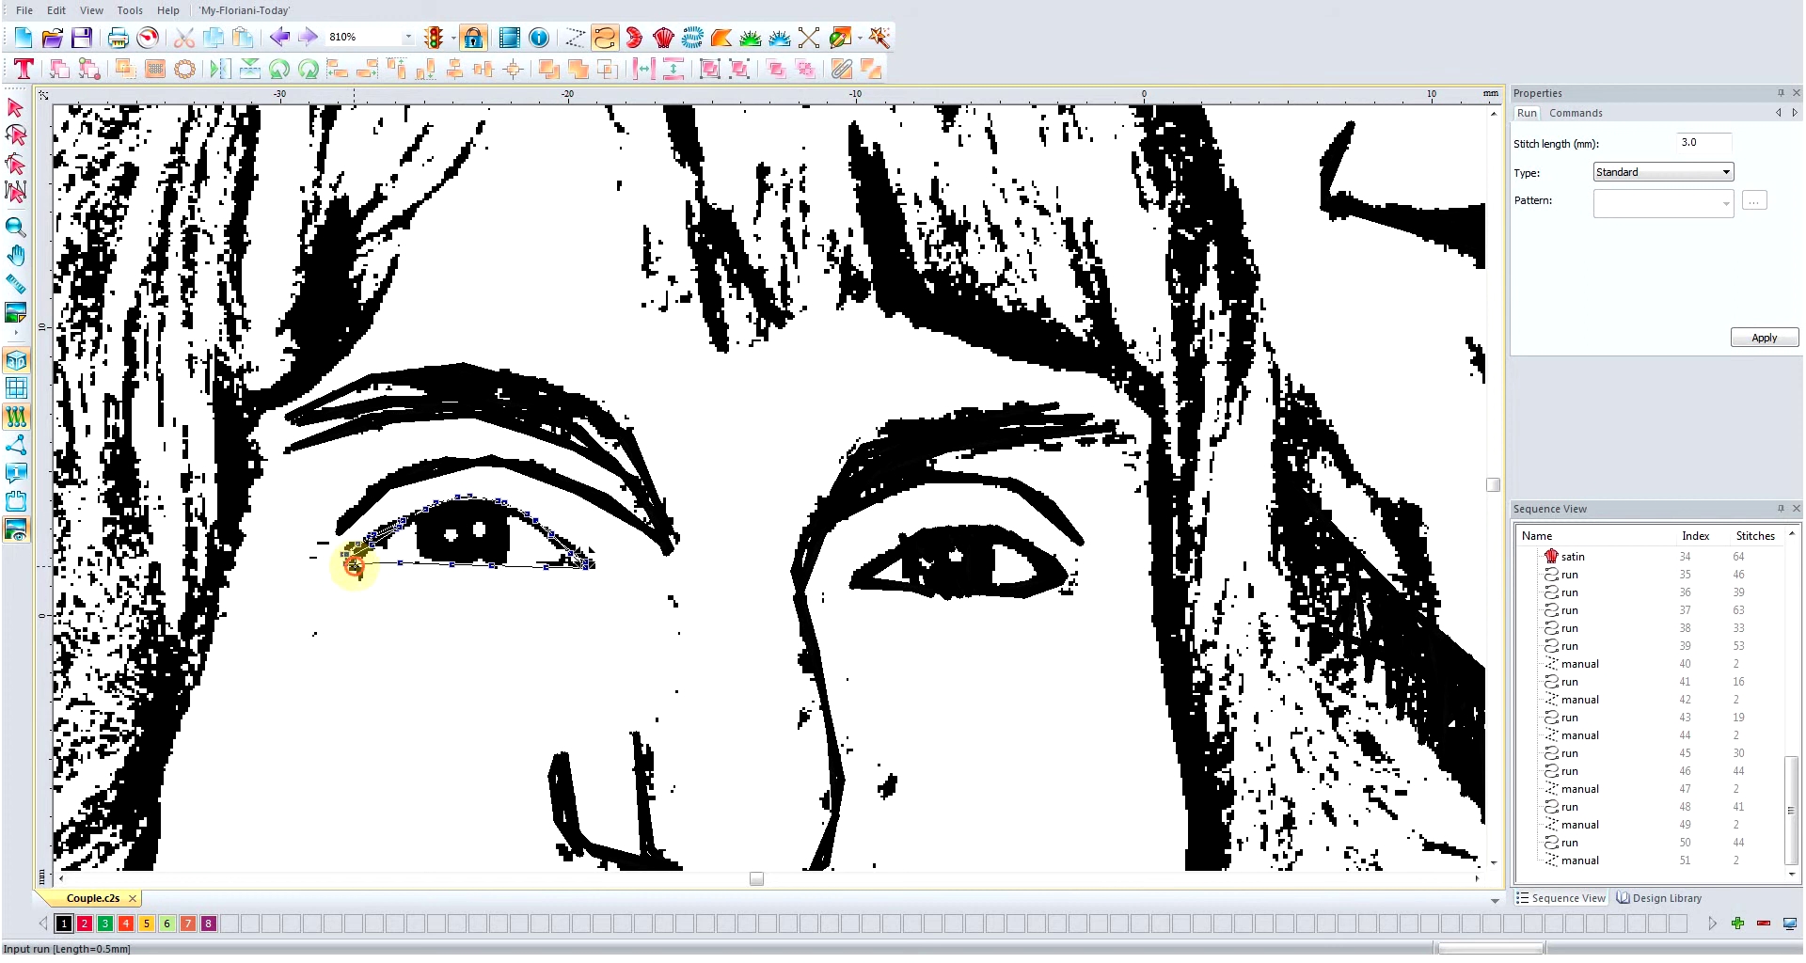
{"action": "left_click", "coordinate": [393, 567]}
{"action": "left_click", "coordinate": [422, 565]}
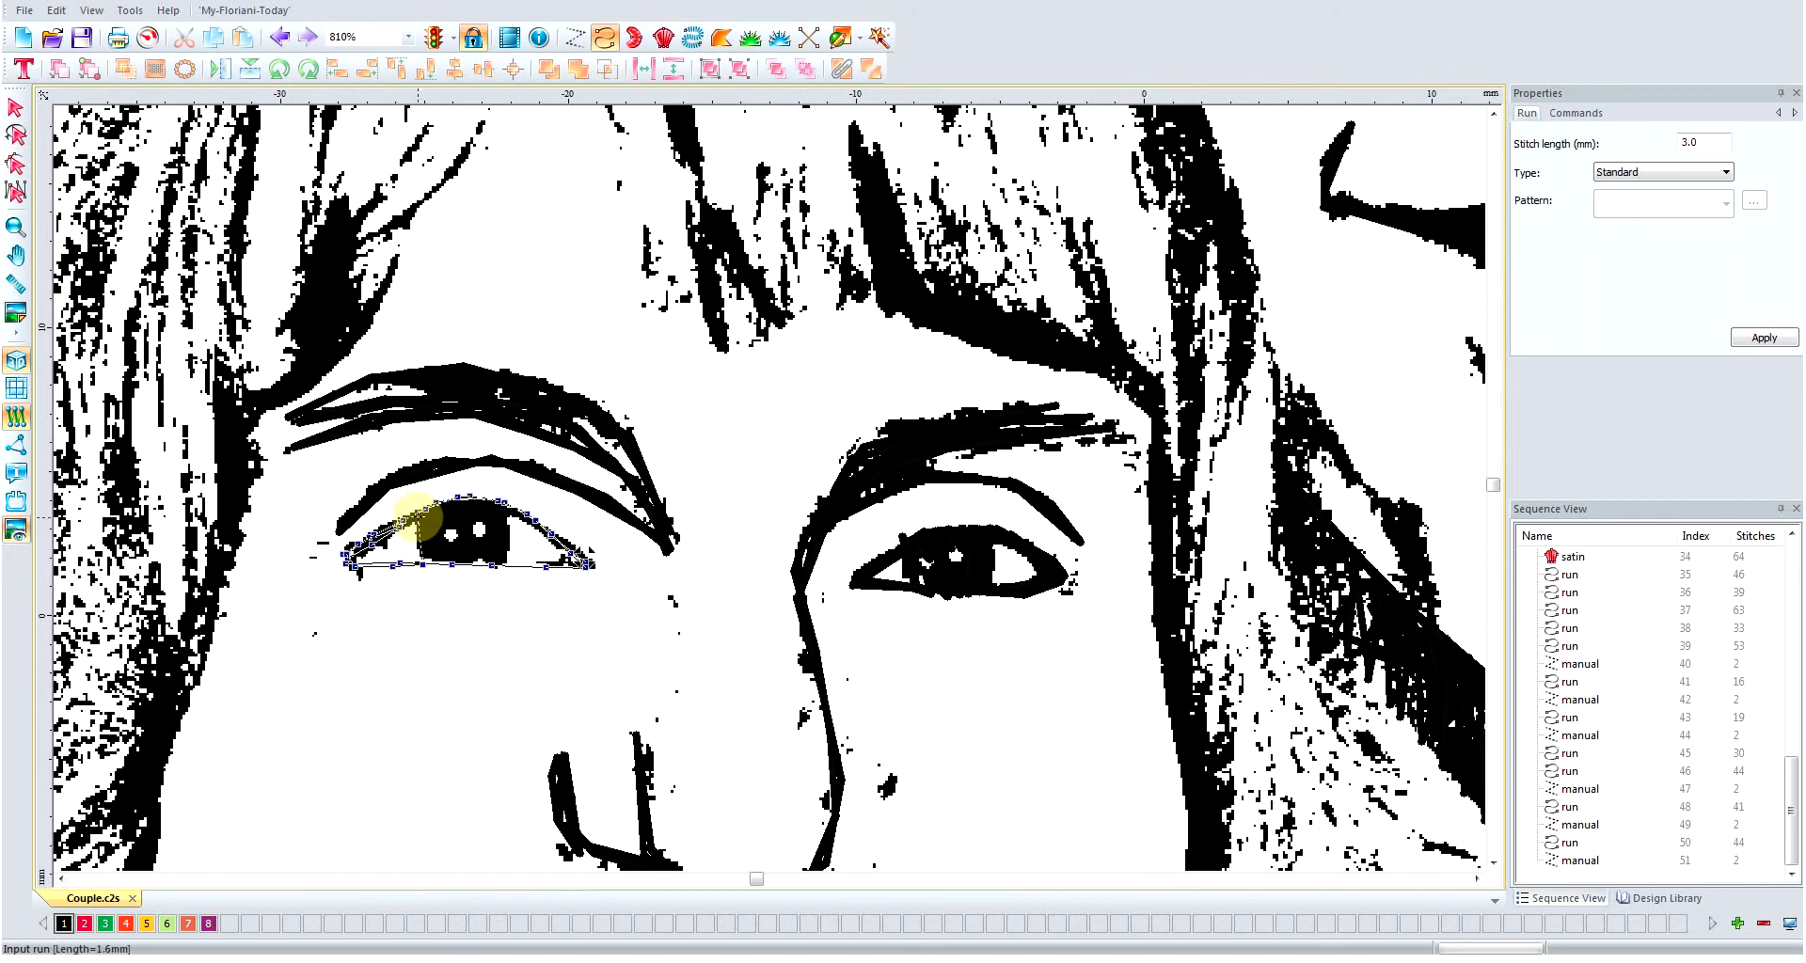
- Fill the left-hand eye's iris with zigzag run segments between the upper and lower lids, leaving the highlights open
{"action": "left_click", "coordinate": [438, 567]}
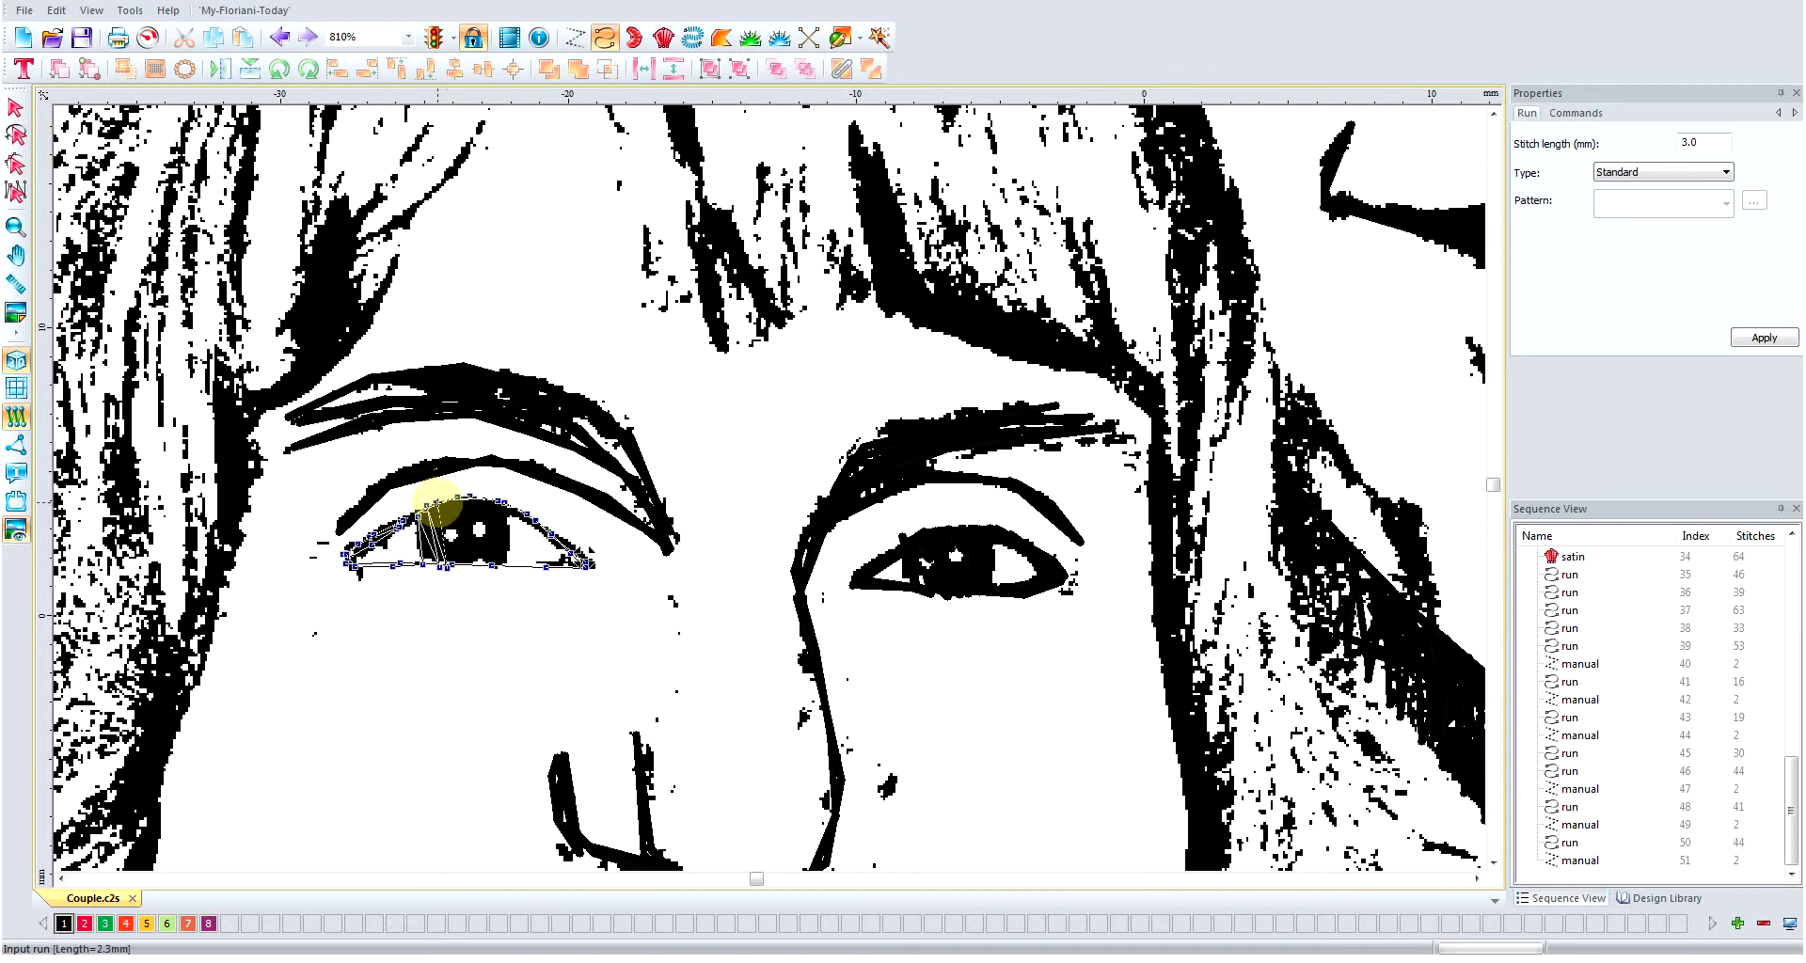
{"action": "left_click", "coordinate": [448, 532]}
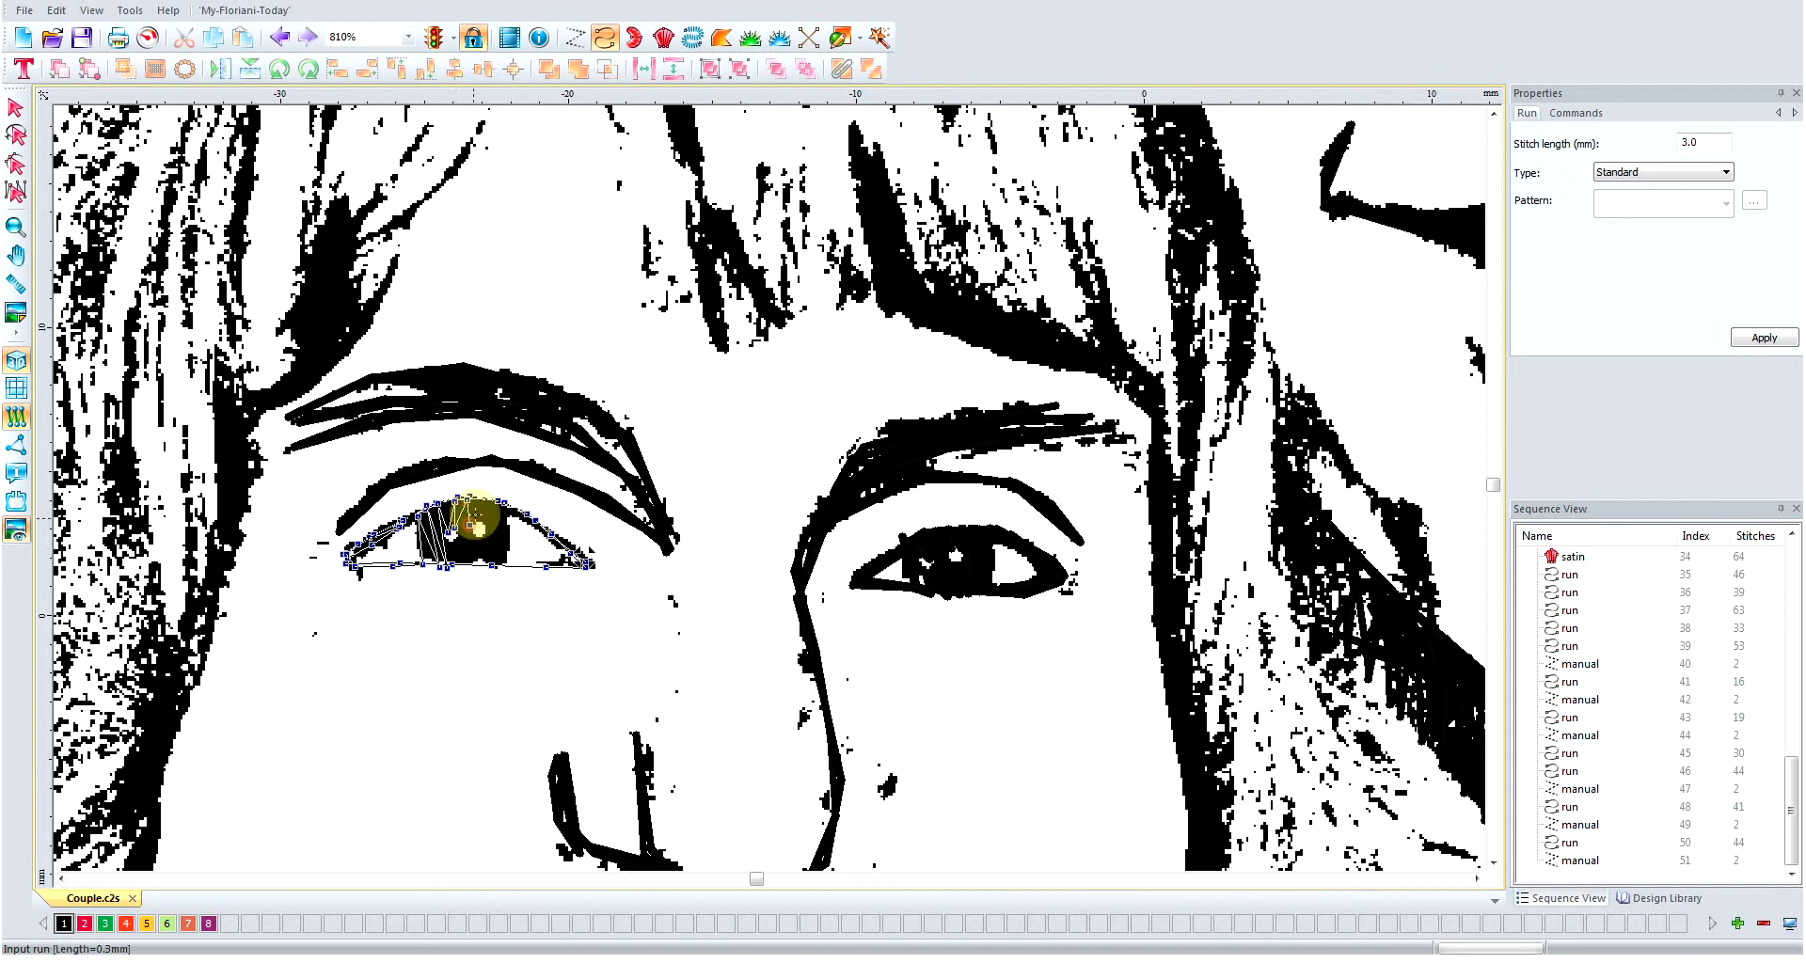
{"action": "left_click", "coordinate": [499, 502]}
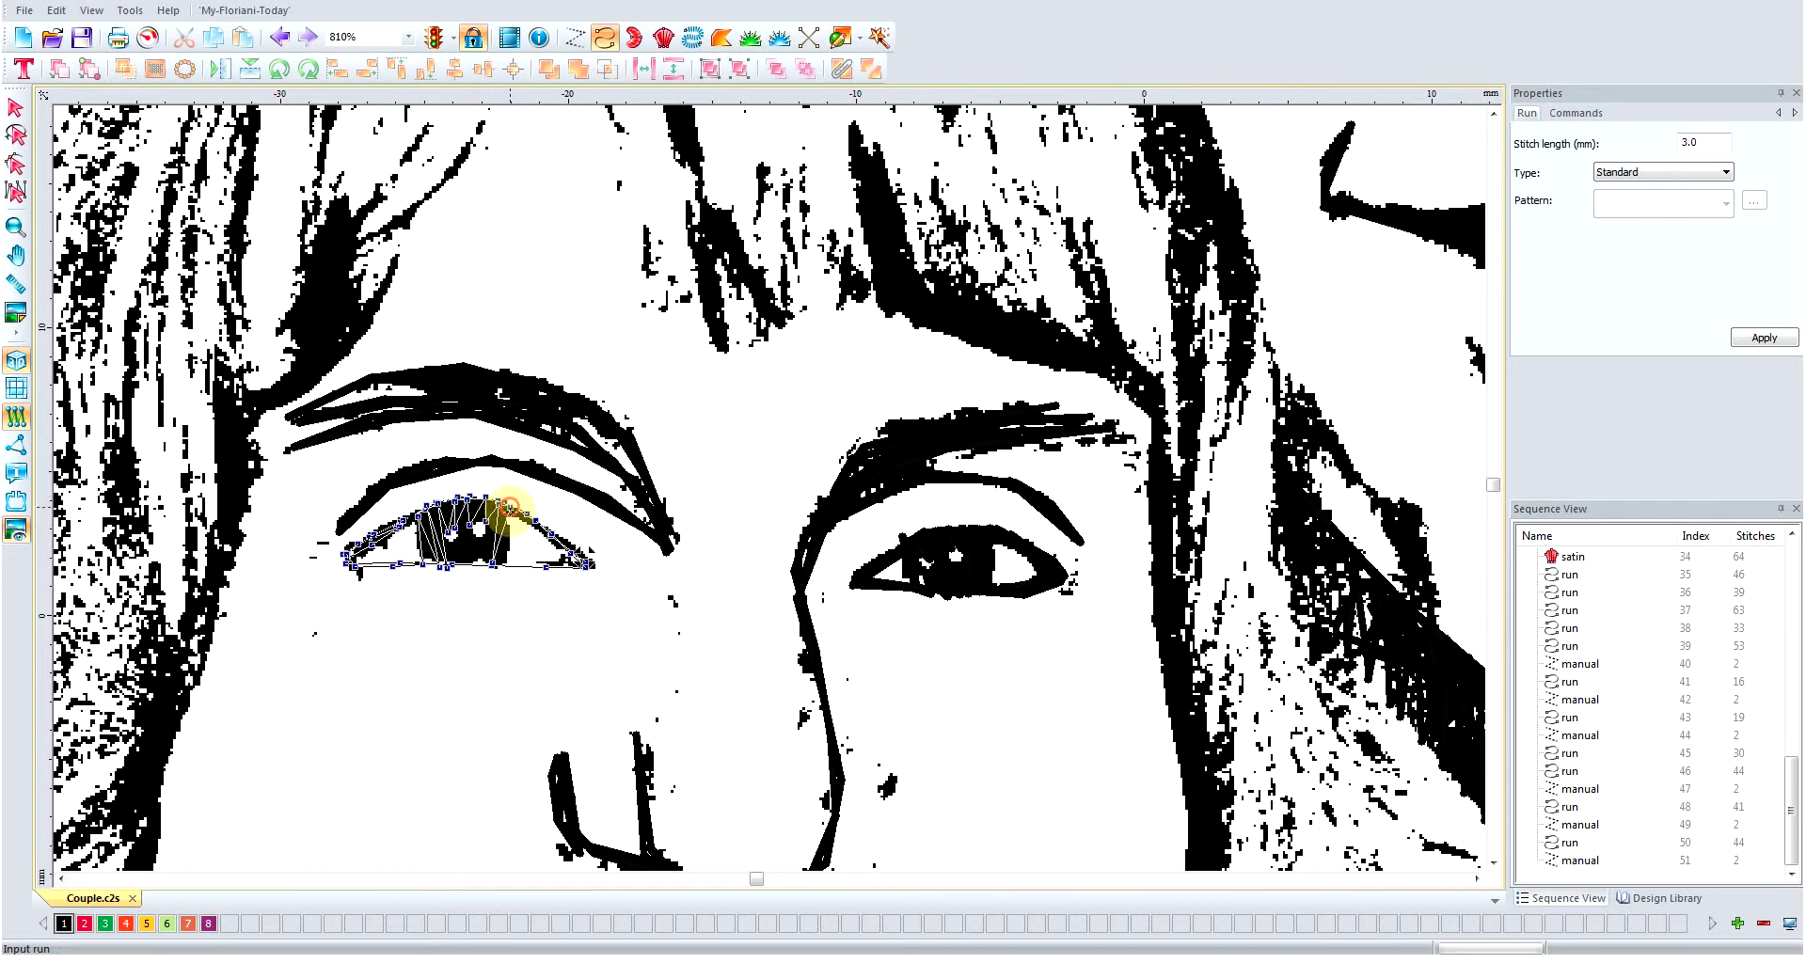
{"action": "left_click", "coordinate": [481, 536]}
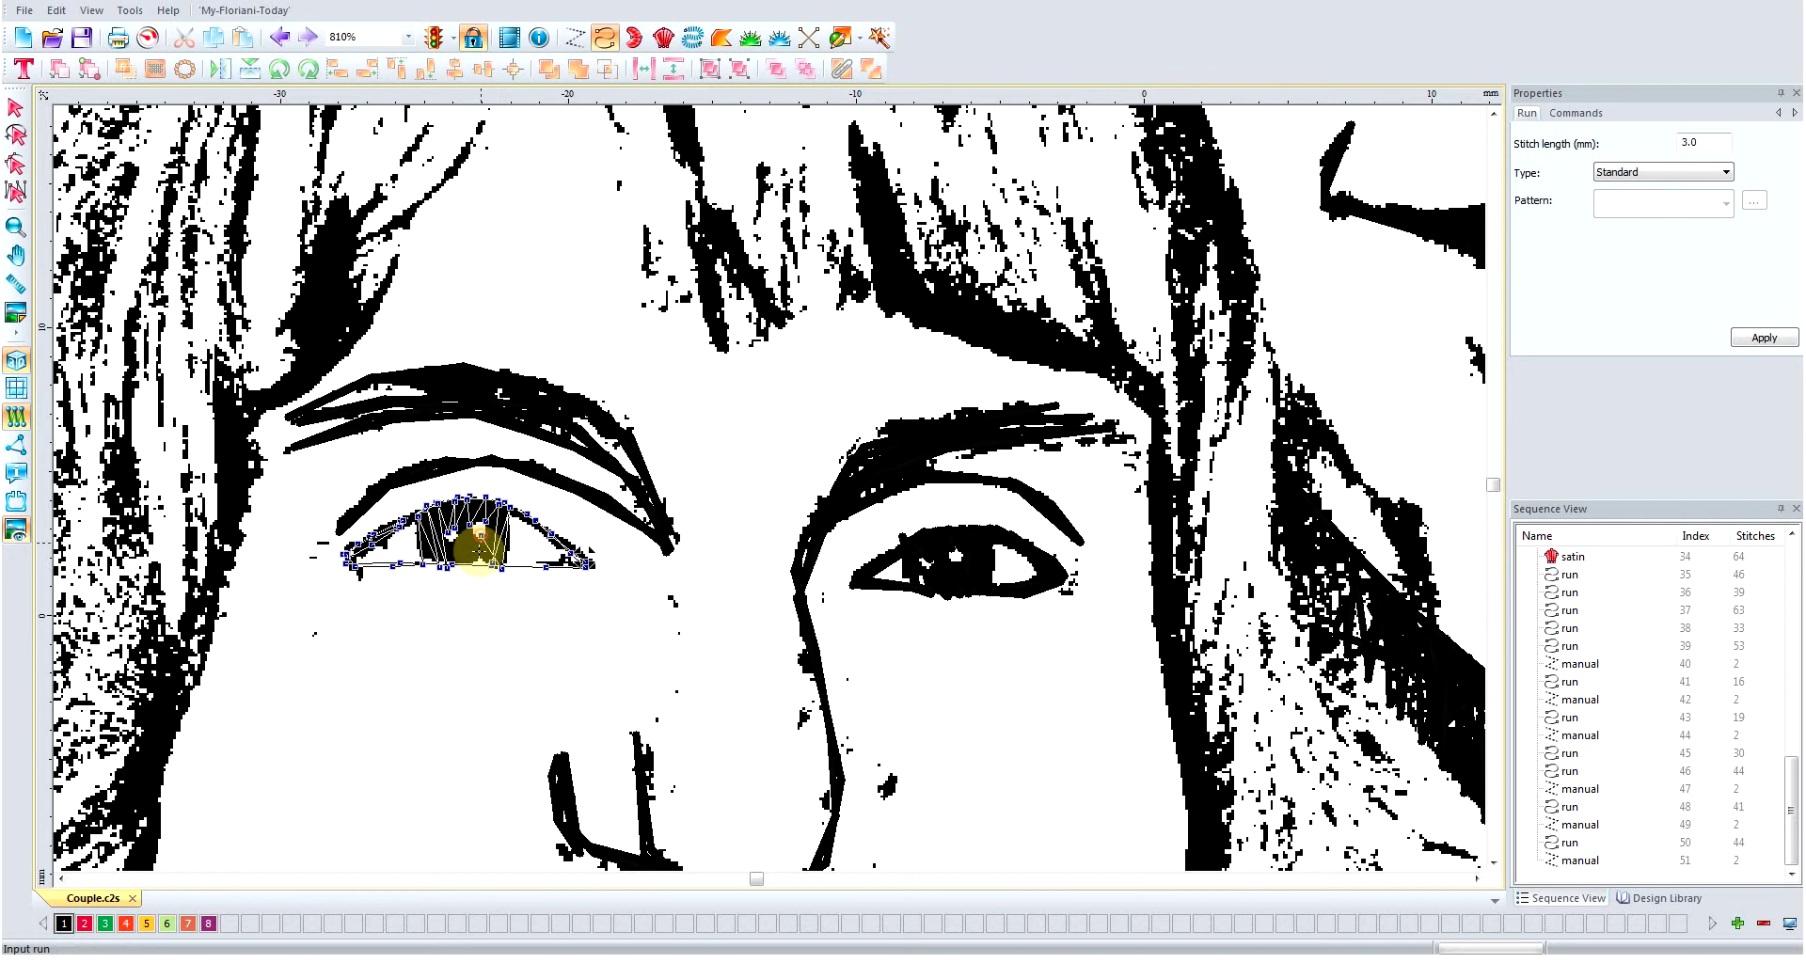
{"action": "left_click", "coordinate": [479, 565]}
{"action": "left_click", "coordinate": [472, 536]}
{"action": "left_click", "coordinate": [462, 567]}
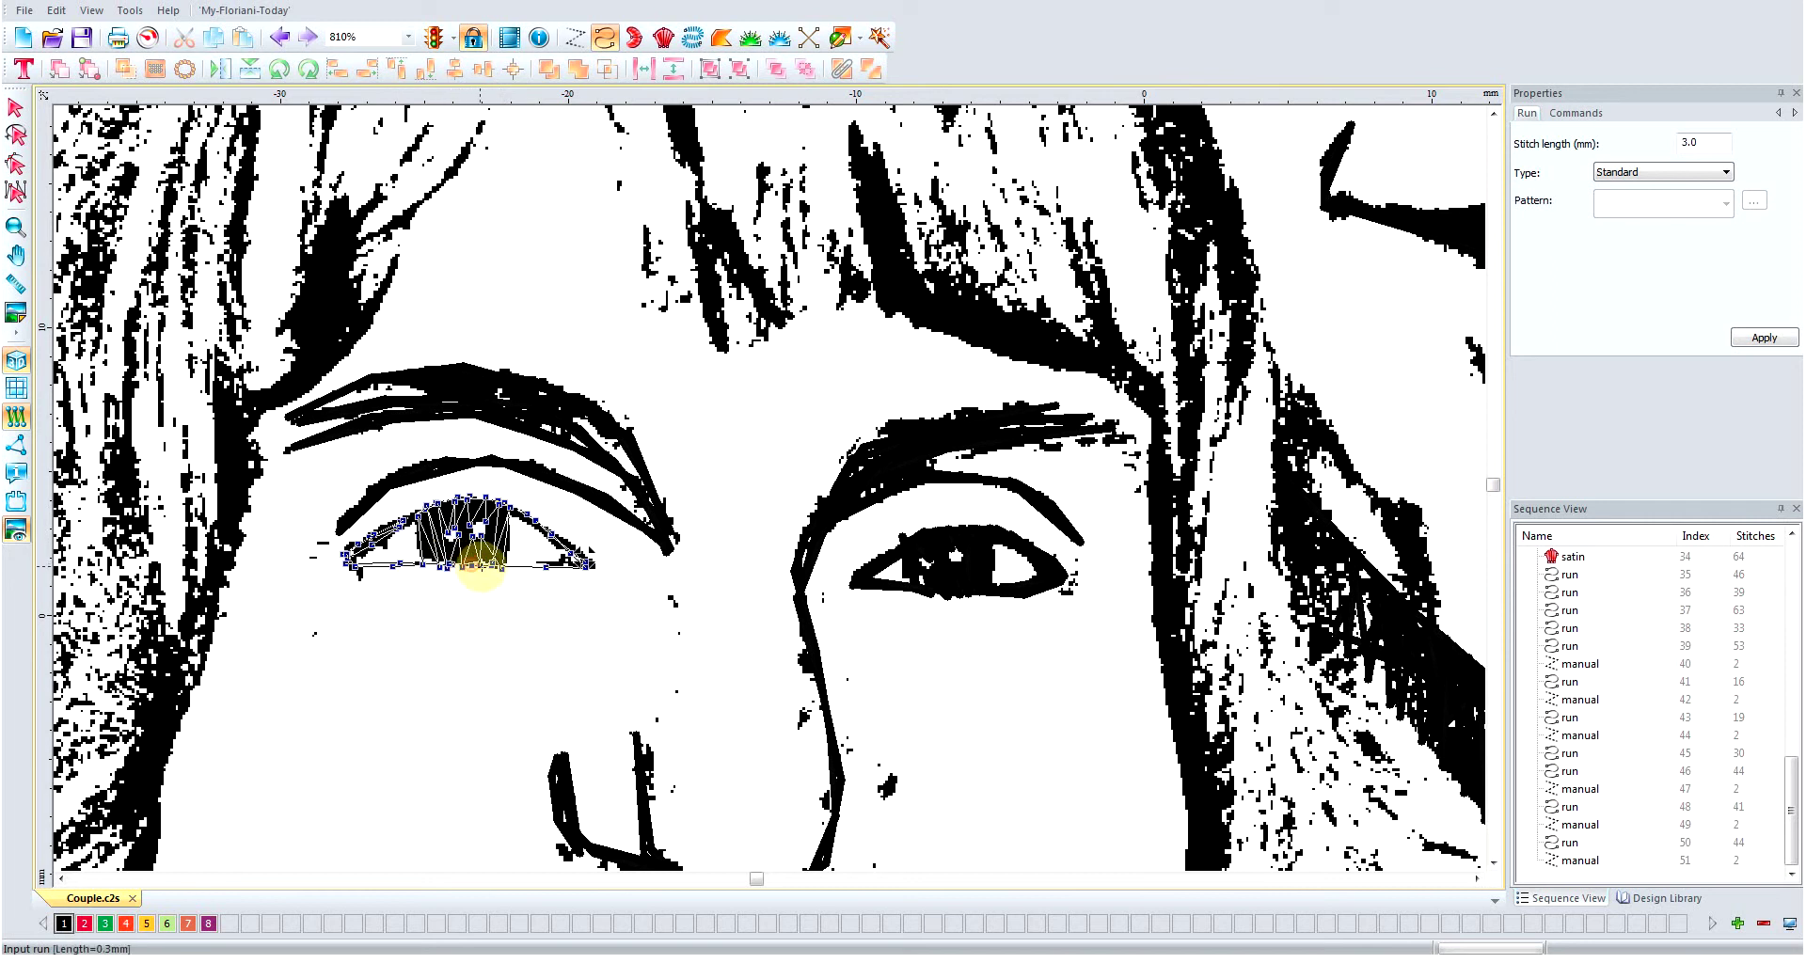
- Carry the run along the lower lid to the left-hand eye's inner corner, thicken that corner and finish the run
{"action": "left_click", "coordinate": [495, 568]}
{"action": "left_click", "coordinate": [537, 568]}
{"action": "left_click", "coordinate": [565, 567]}
{"action": "left_click", "coordinate": [584, 564]}
{"action": "left_click", "coordinate": [573, 556]}
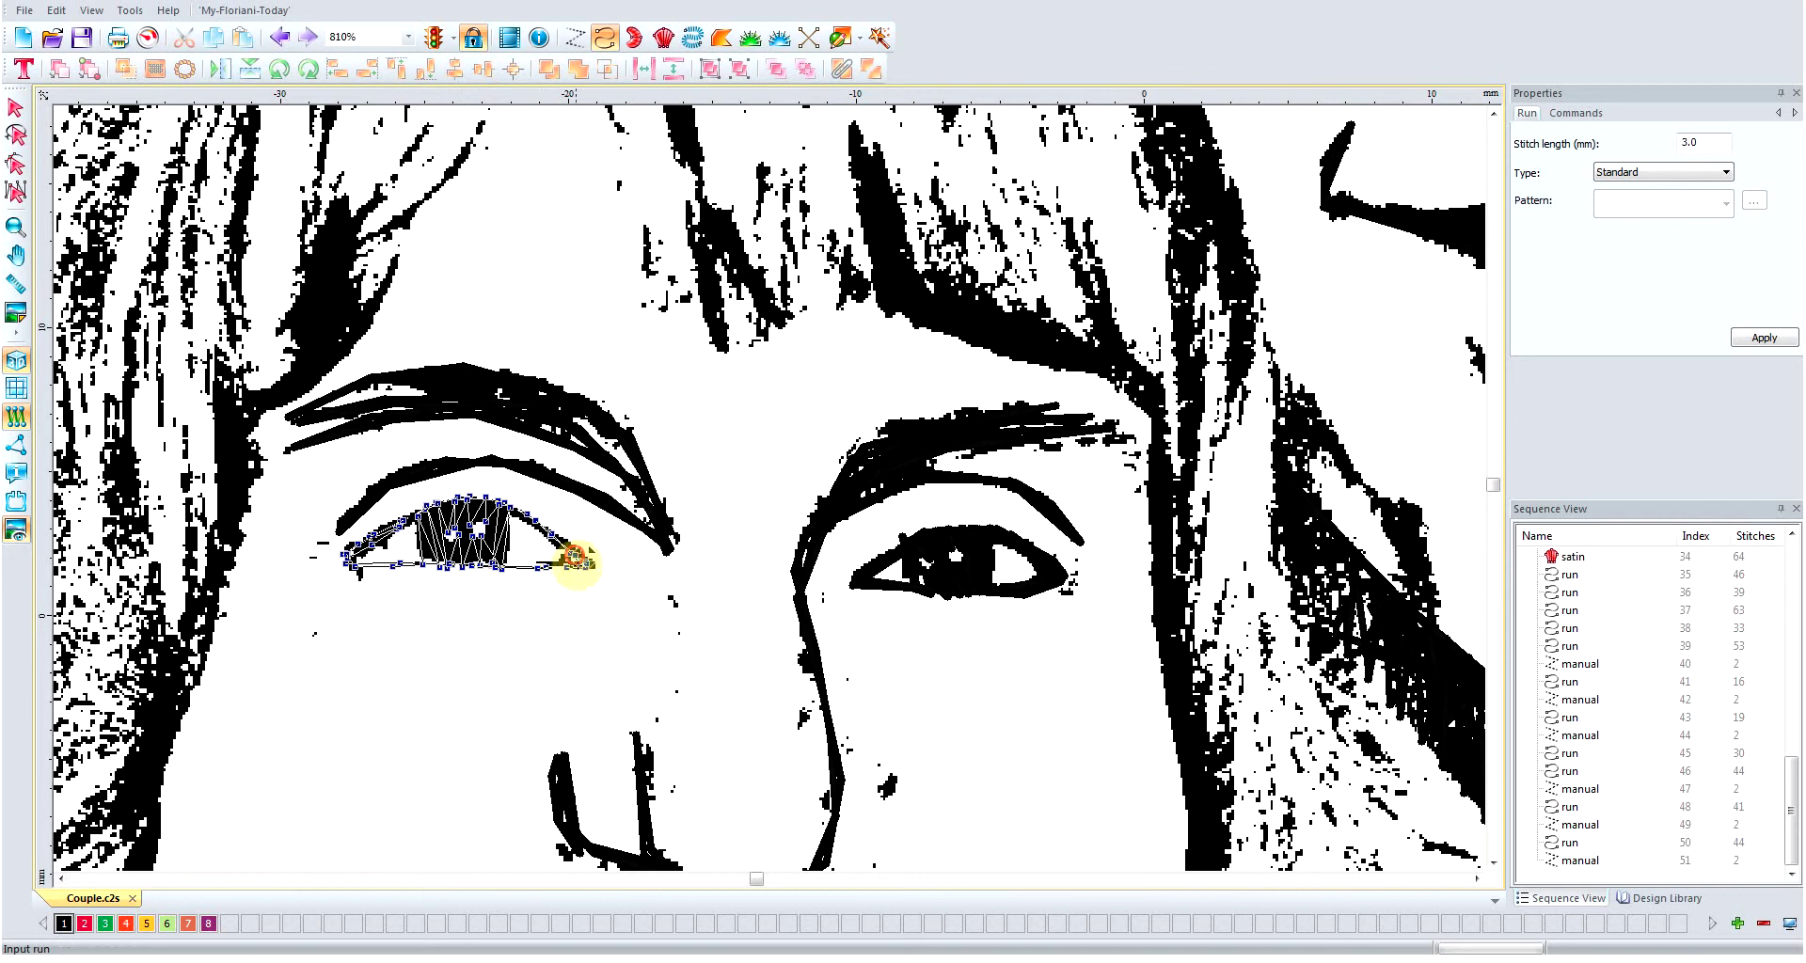
{"action": "left_click", "coordinate": [579, 564]}
{"action": "key", "text": "Return"}
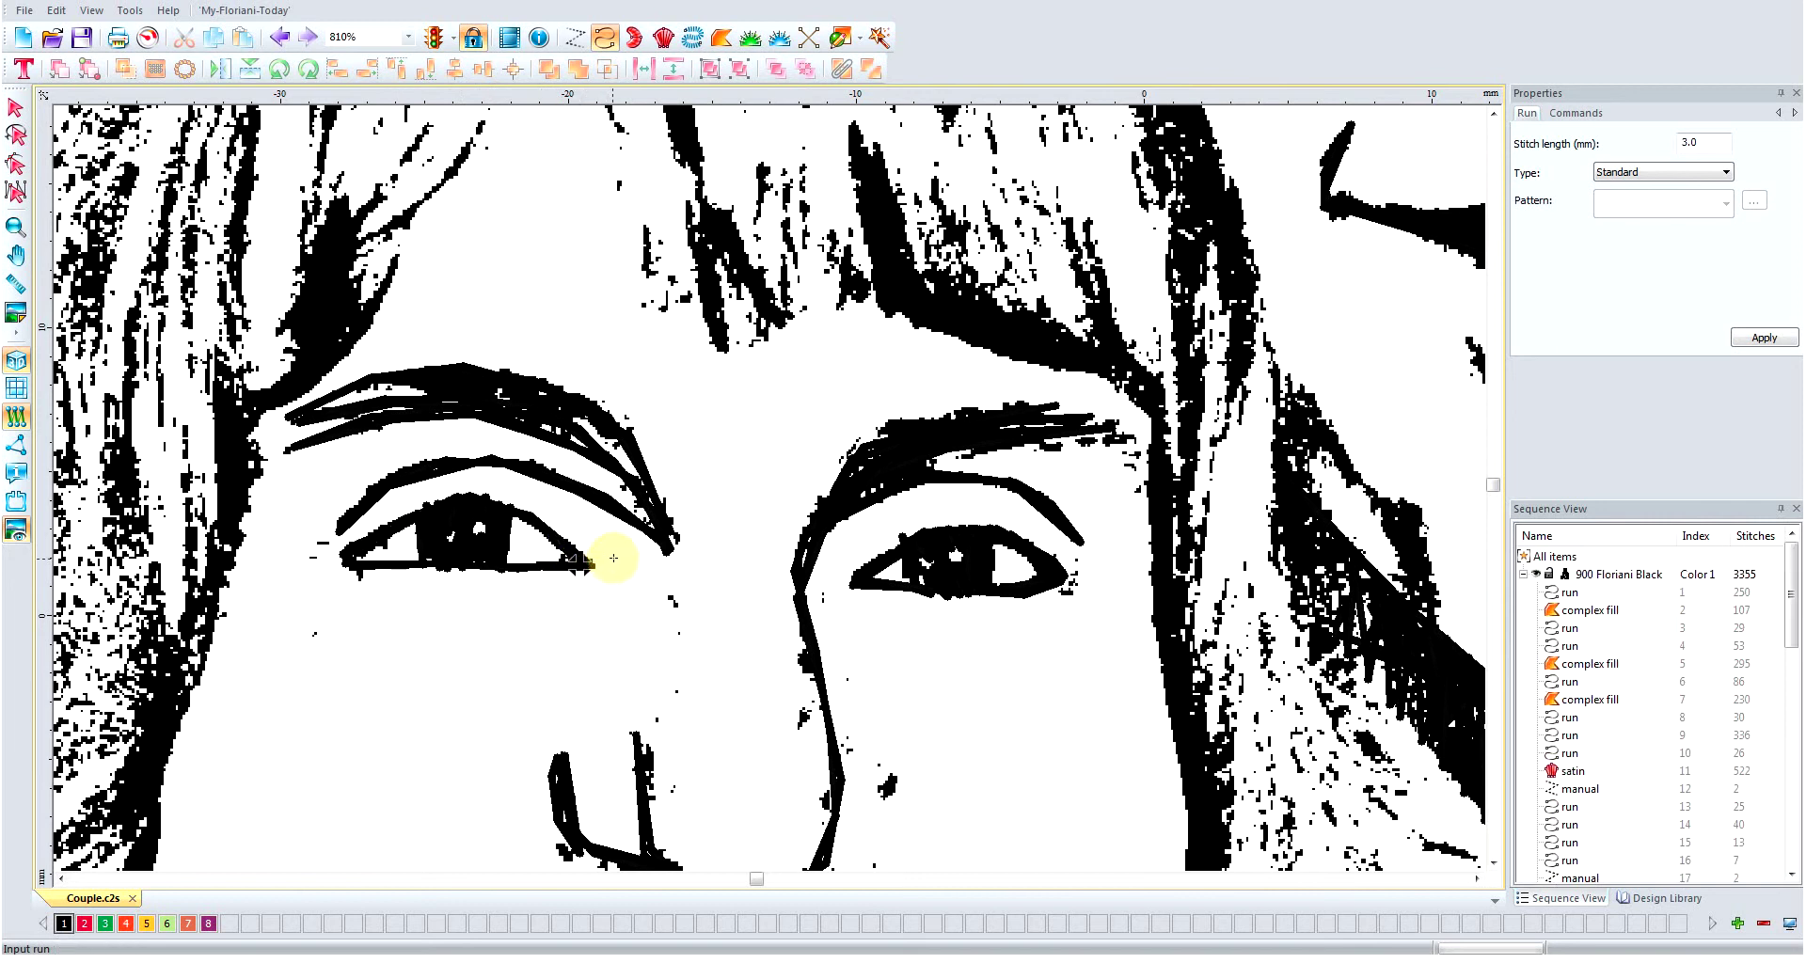
- Add a manual stitch from the left-hand eye's inner corner to the left-hand corner of the woman's mouth, using the backdrop for placement
{"action": "key", "text": "i"}
{"action": "scroll", "coordinate": [682, 554], "scroll_direction": "down", "scroll_amount": 2}
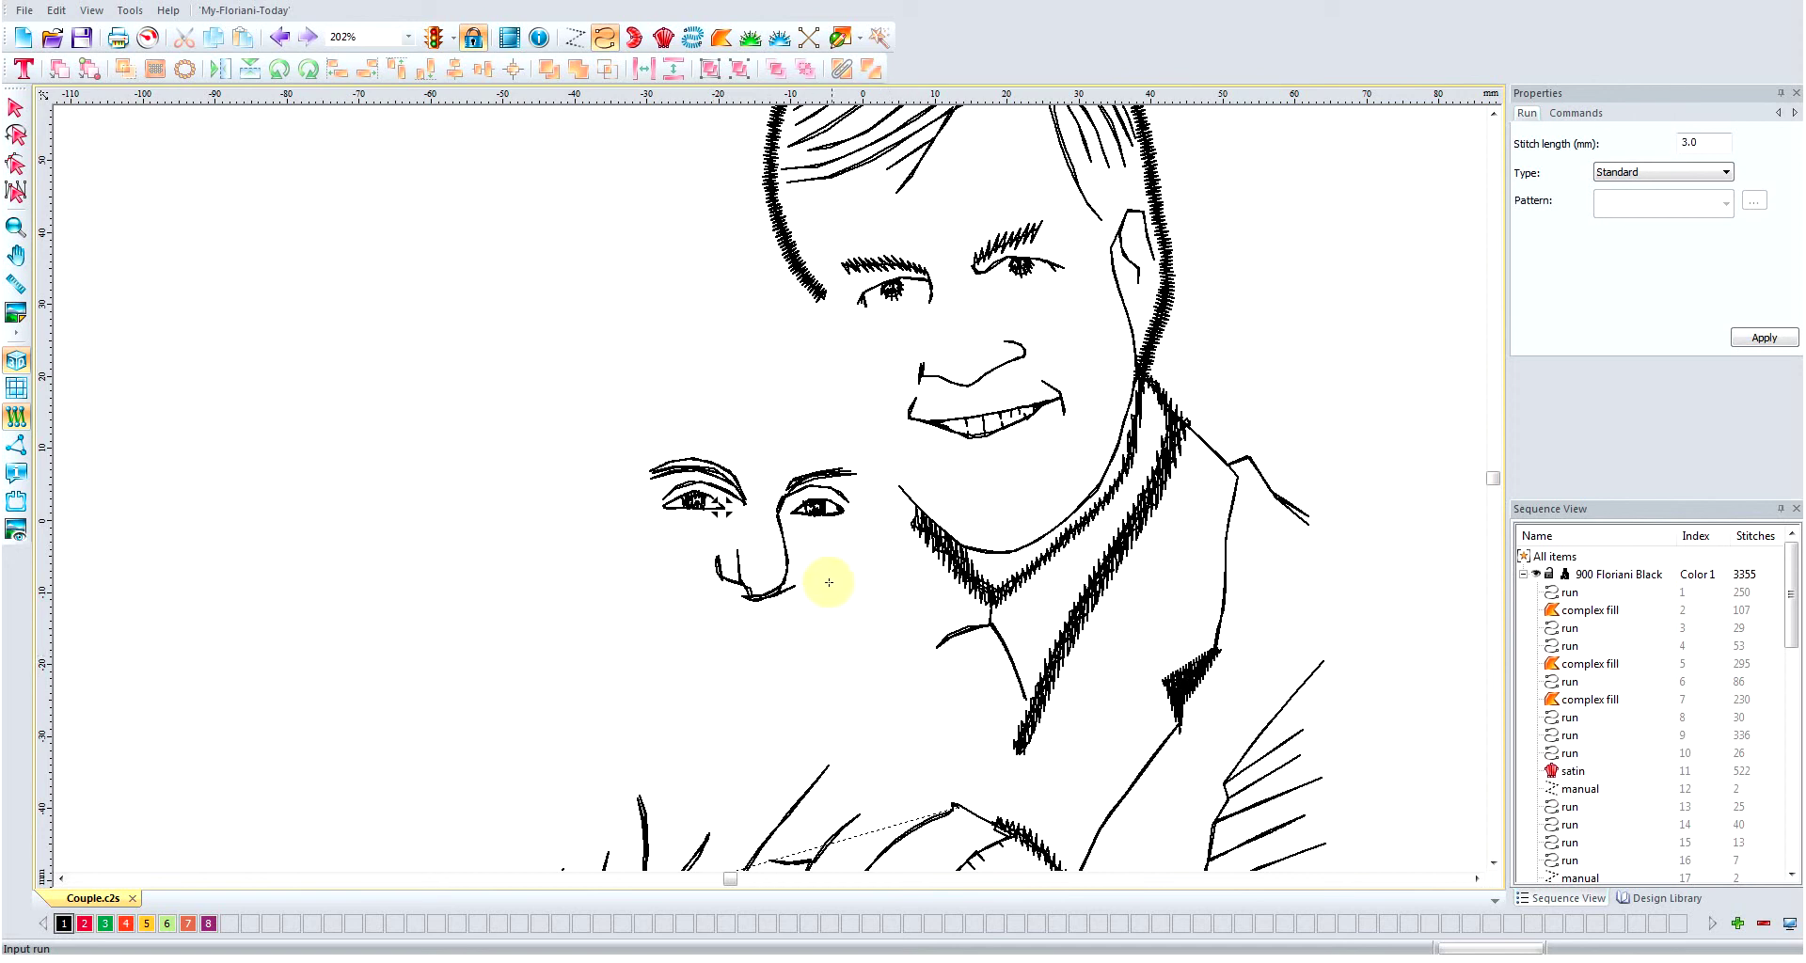
{"action": "key", "text": "i"}
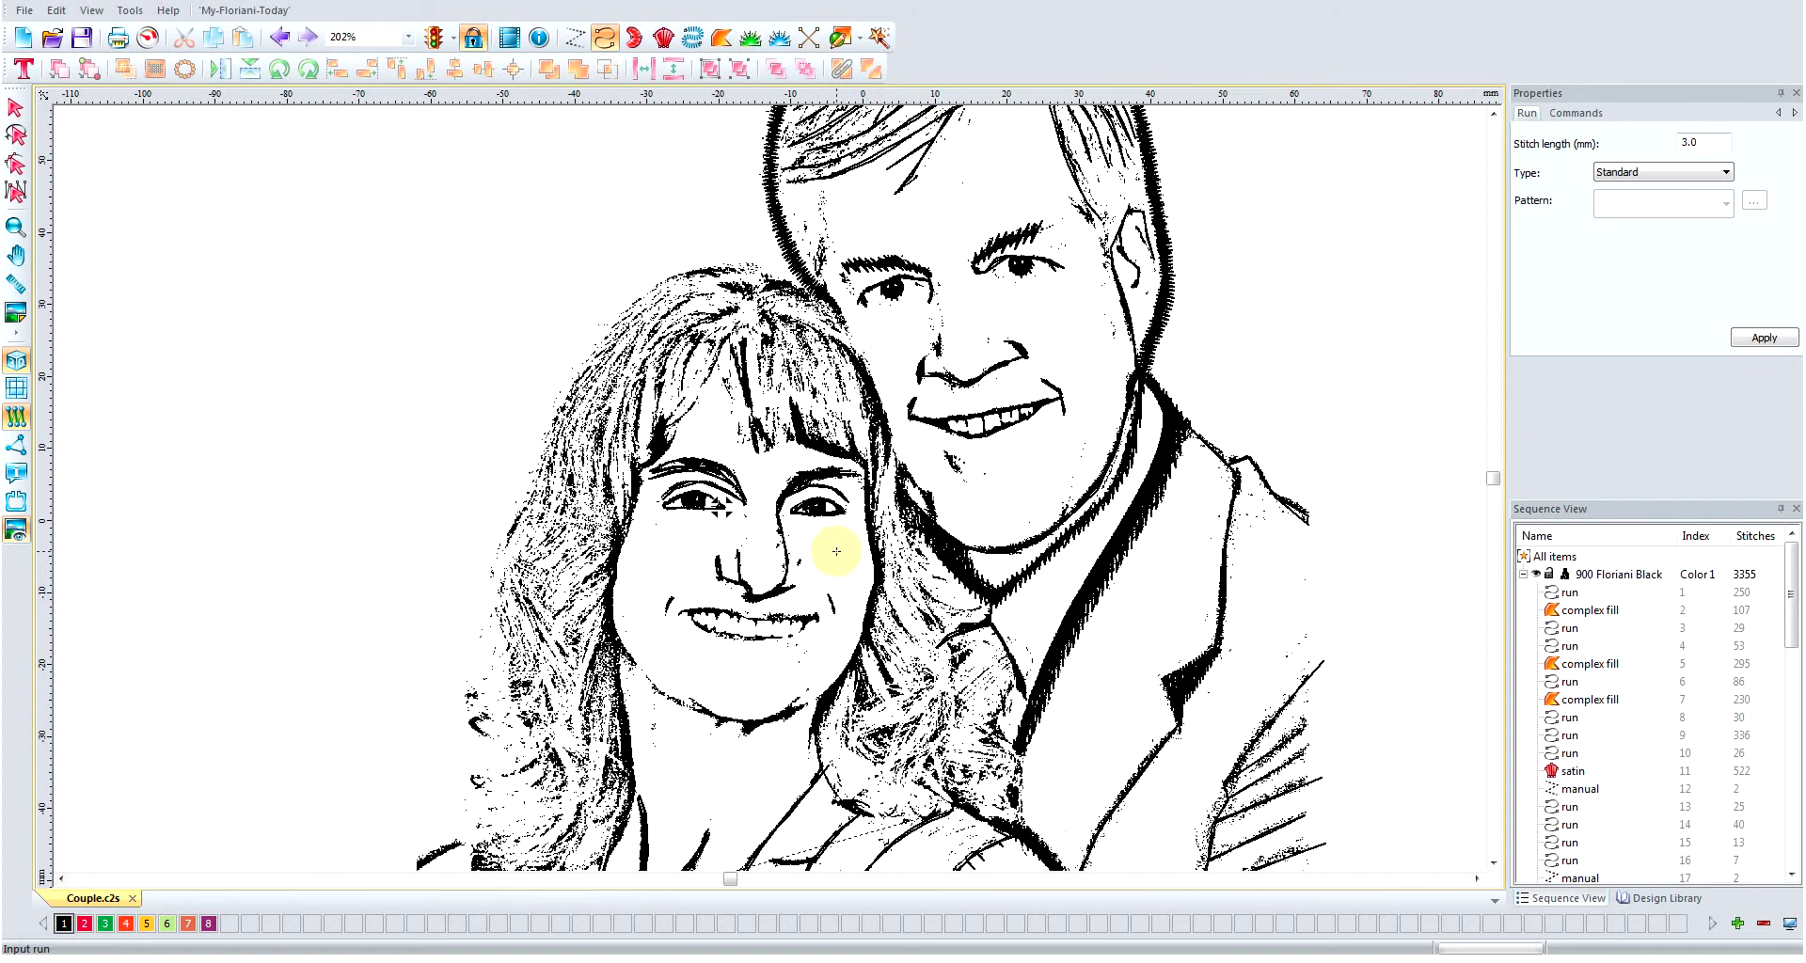
{"action": "scroll", "coordinate": [729, 513], "scroll_direction": "up", "scroll_amount": 2}
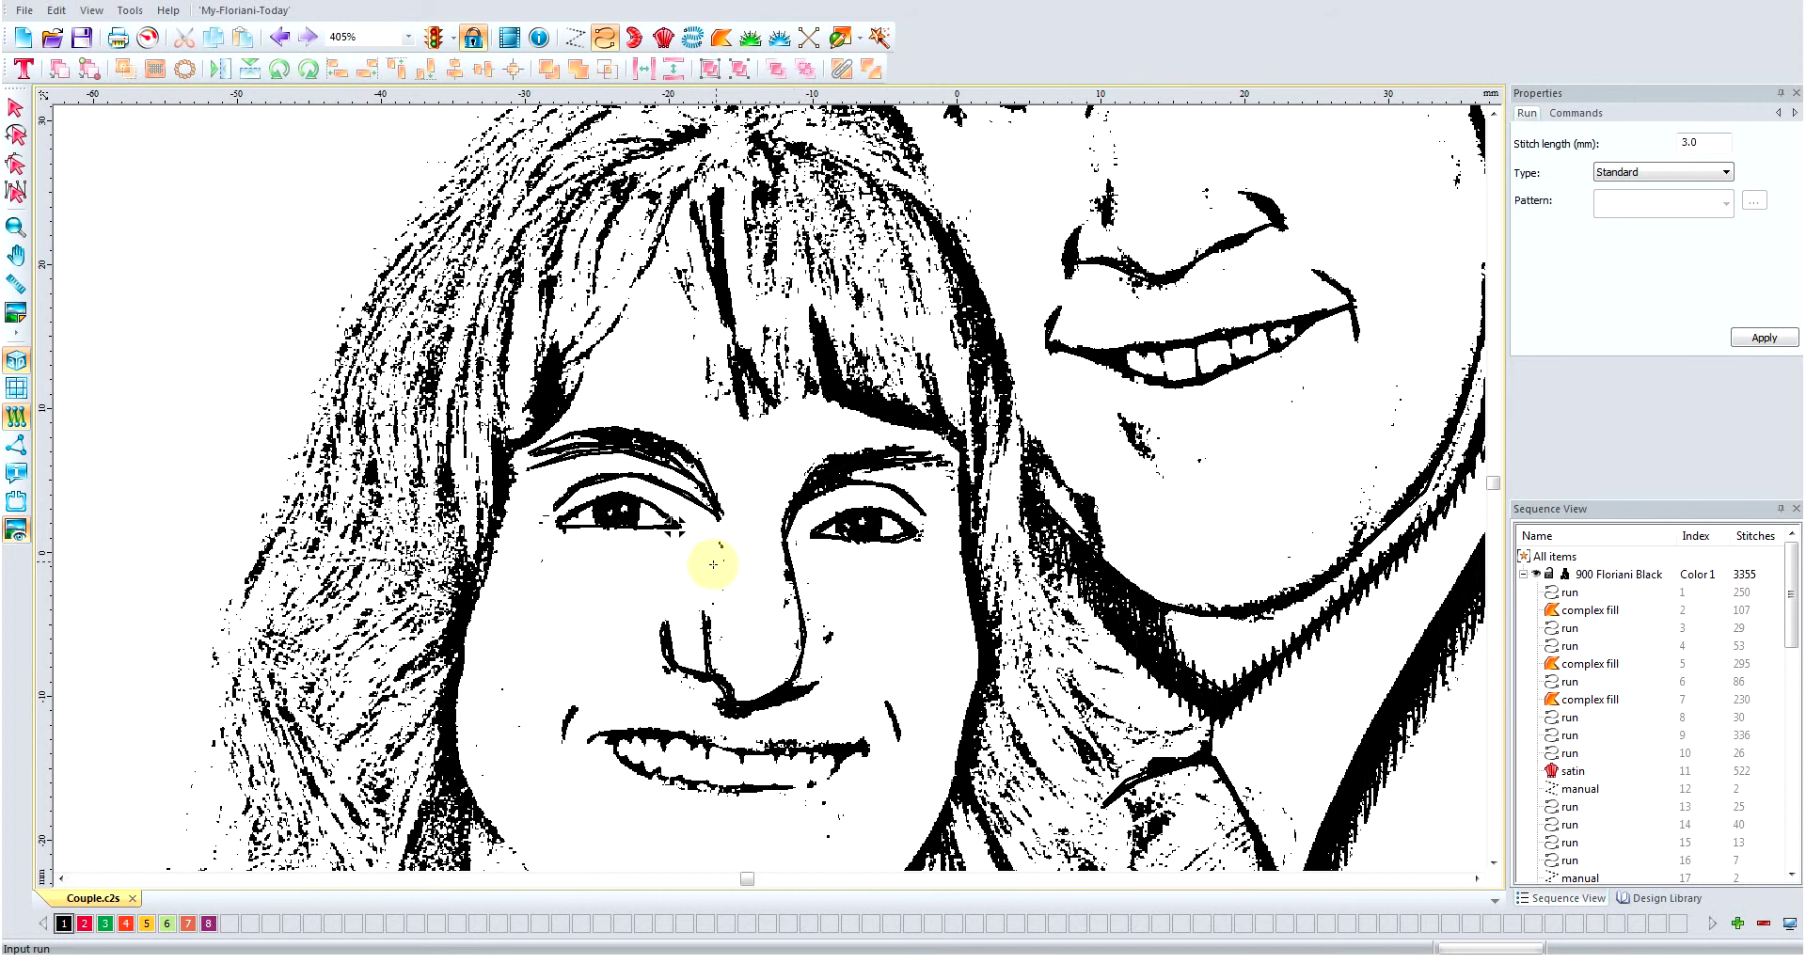
{"action": "left_click", "coordinate": [575, 36]}
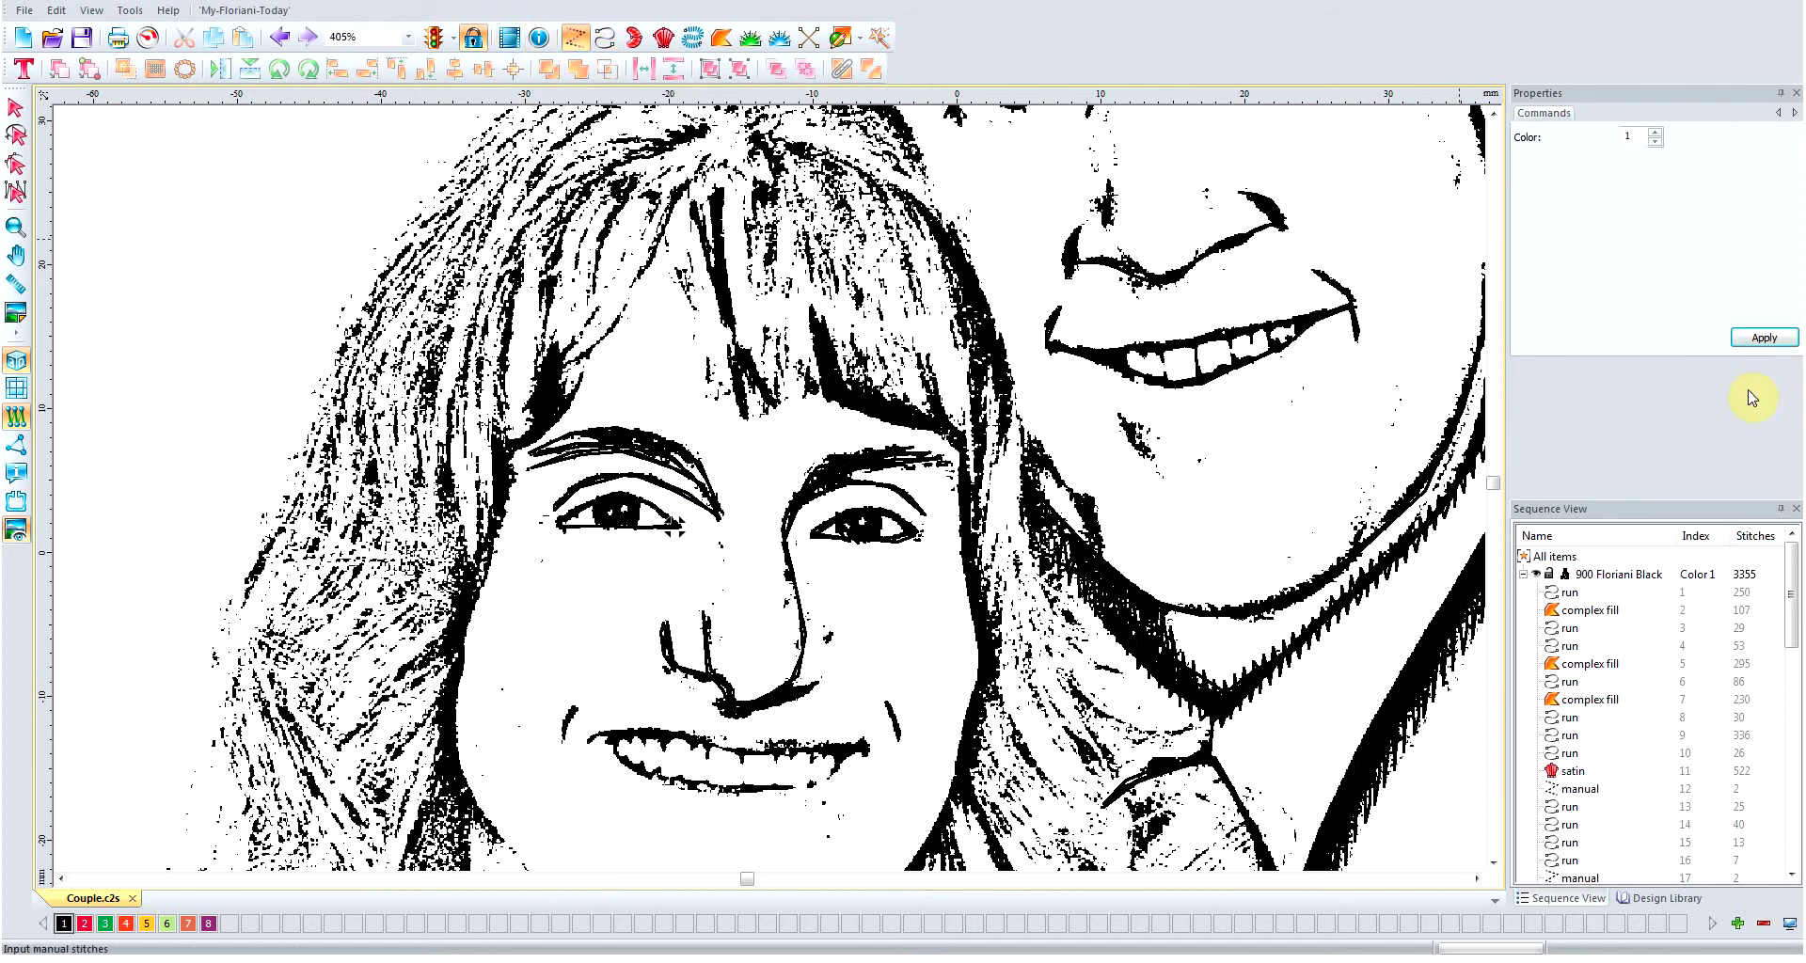
{"action": "left_click", "coordinate": [675, 526]}
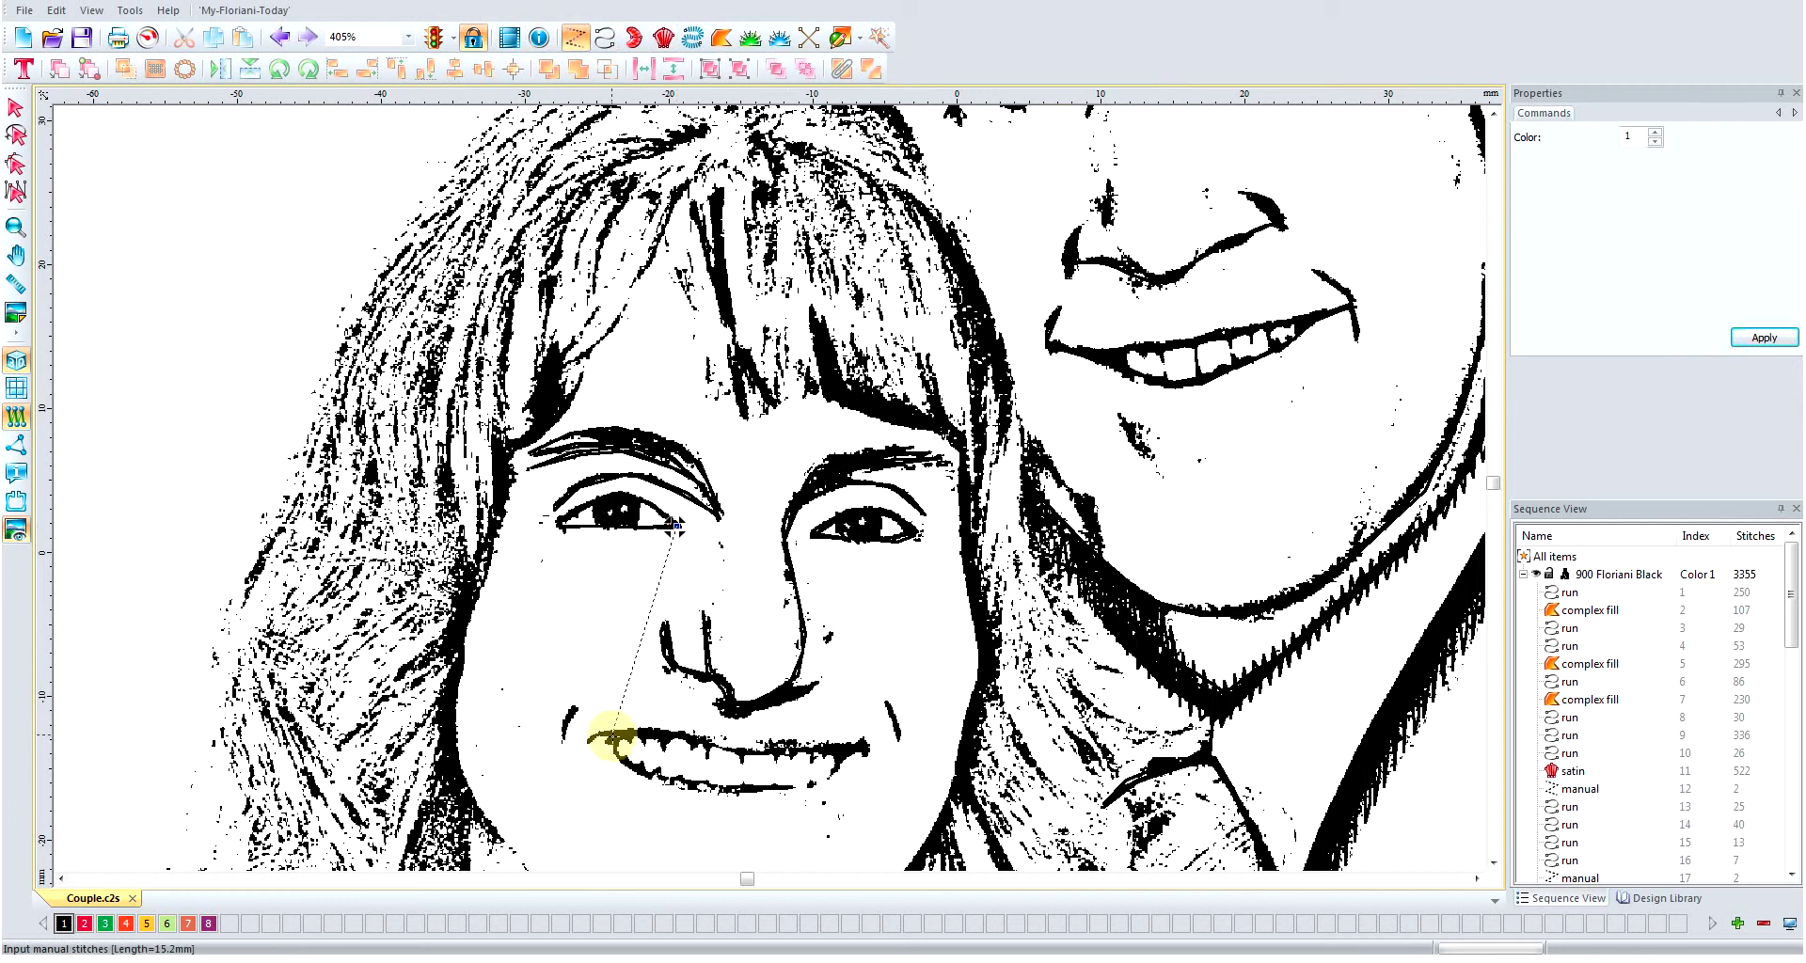
{"action": "left_click", "coordinate": [614, 737]}
{"action": "right_click", "coordinate": [615, 737]}
- Give the manual stitch between the eye and the mouth the start command jump and the end command trim, and apply them
{"action": "left_click_drag", "start_coordinate": [1793, 623], "coordinate": [1793, 870]}
{"action": "left_click", "coordinate": [1568, 860]}
{"action": "left_click", "coordinate": [1632, 160]}
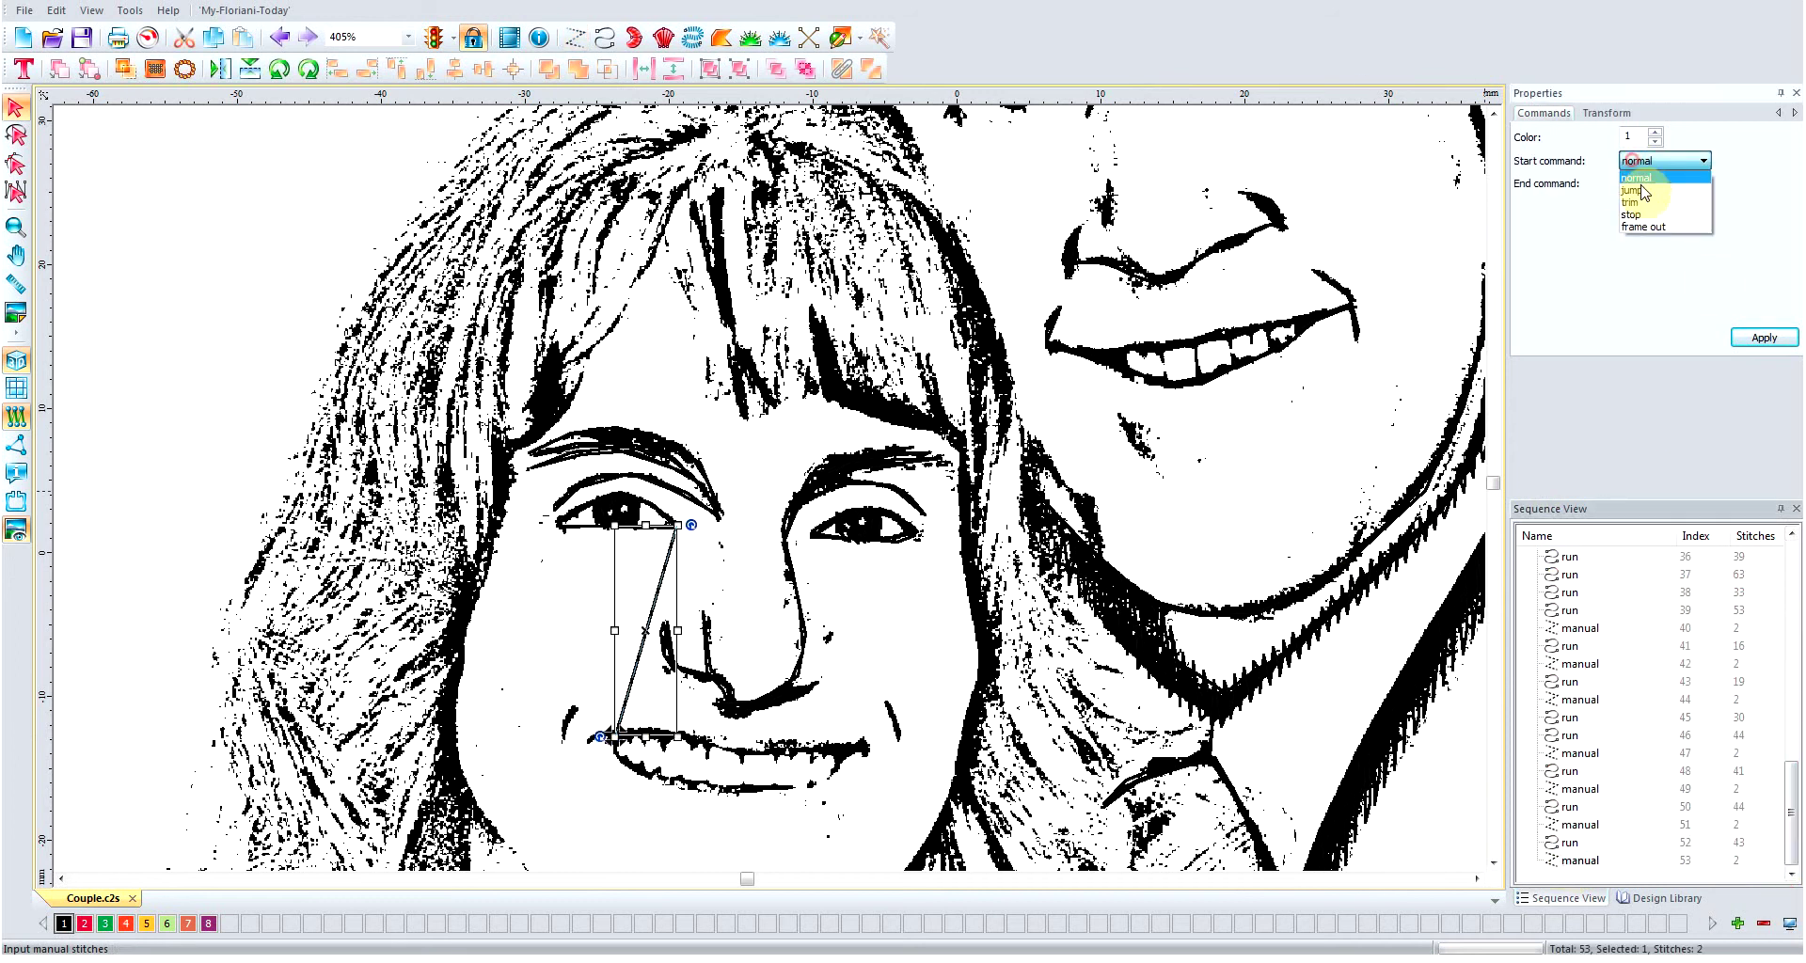
{"action": "left_click", "coordinate": [1632, 190]}
{"action": "left_click", "coordinate": [1642, 185]}
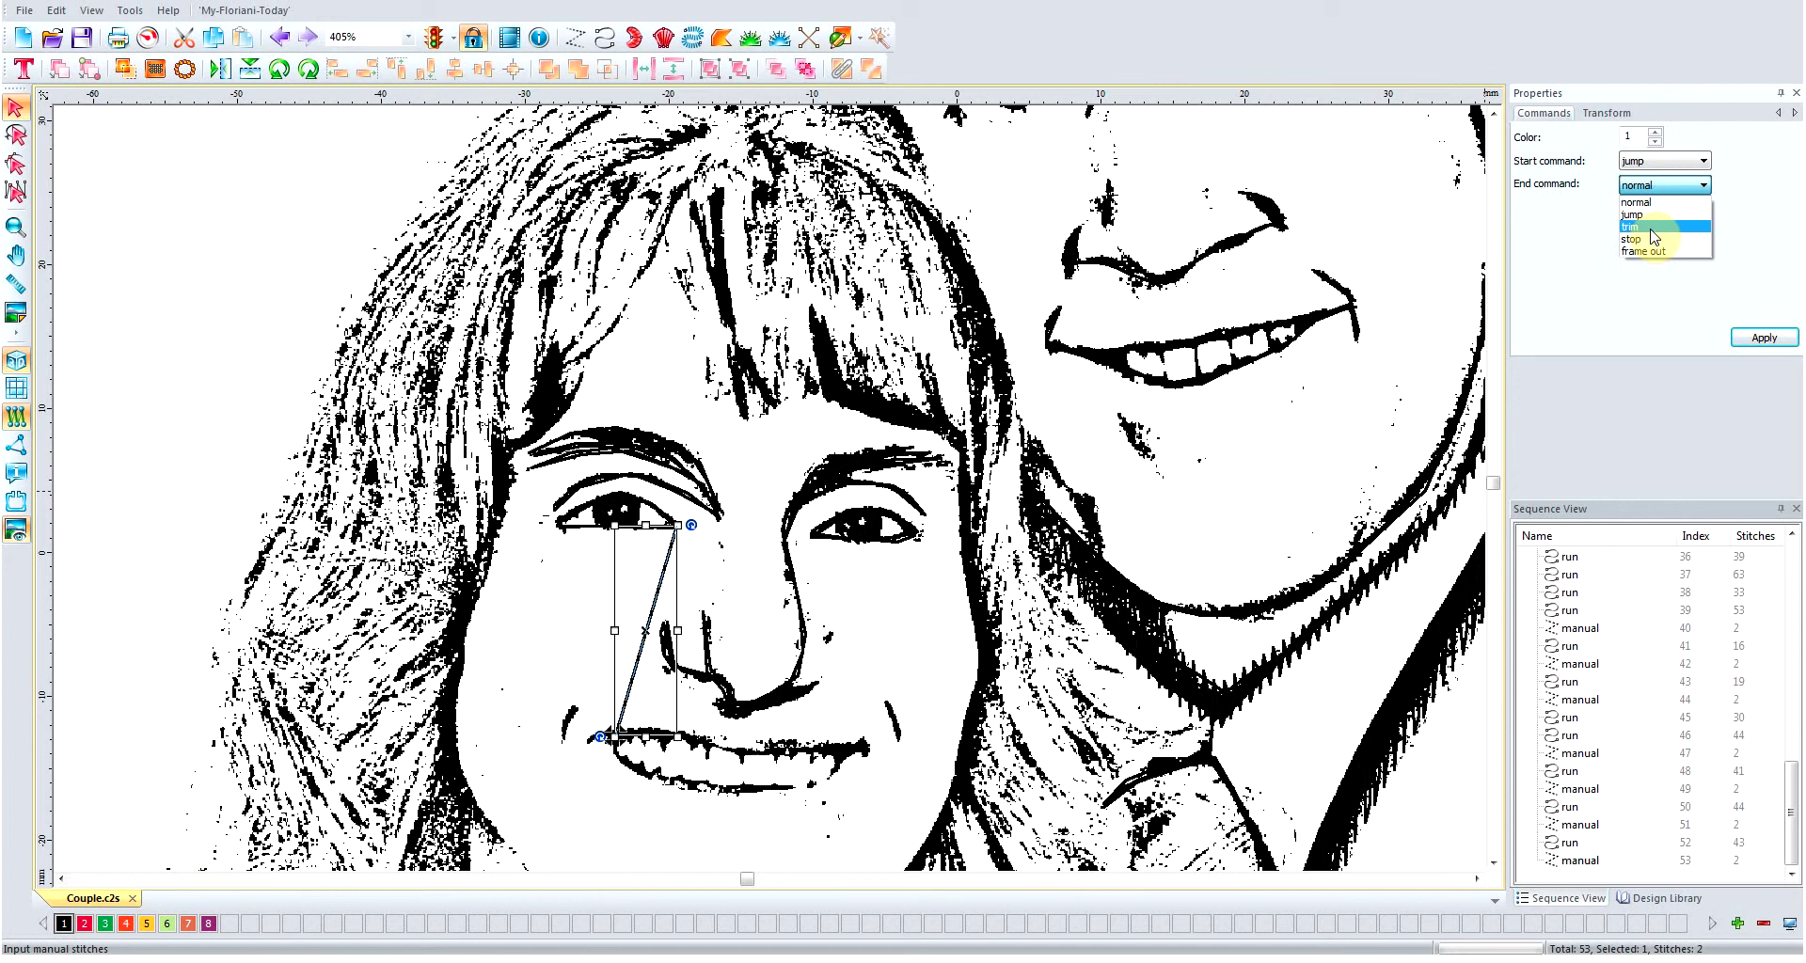
{"action": "left_click", "coordinate": [1652, 228]}
{"action": "left_click", "coordinate": [1752, 338]}
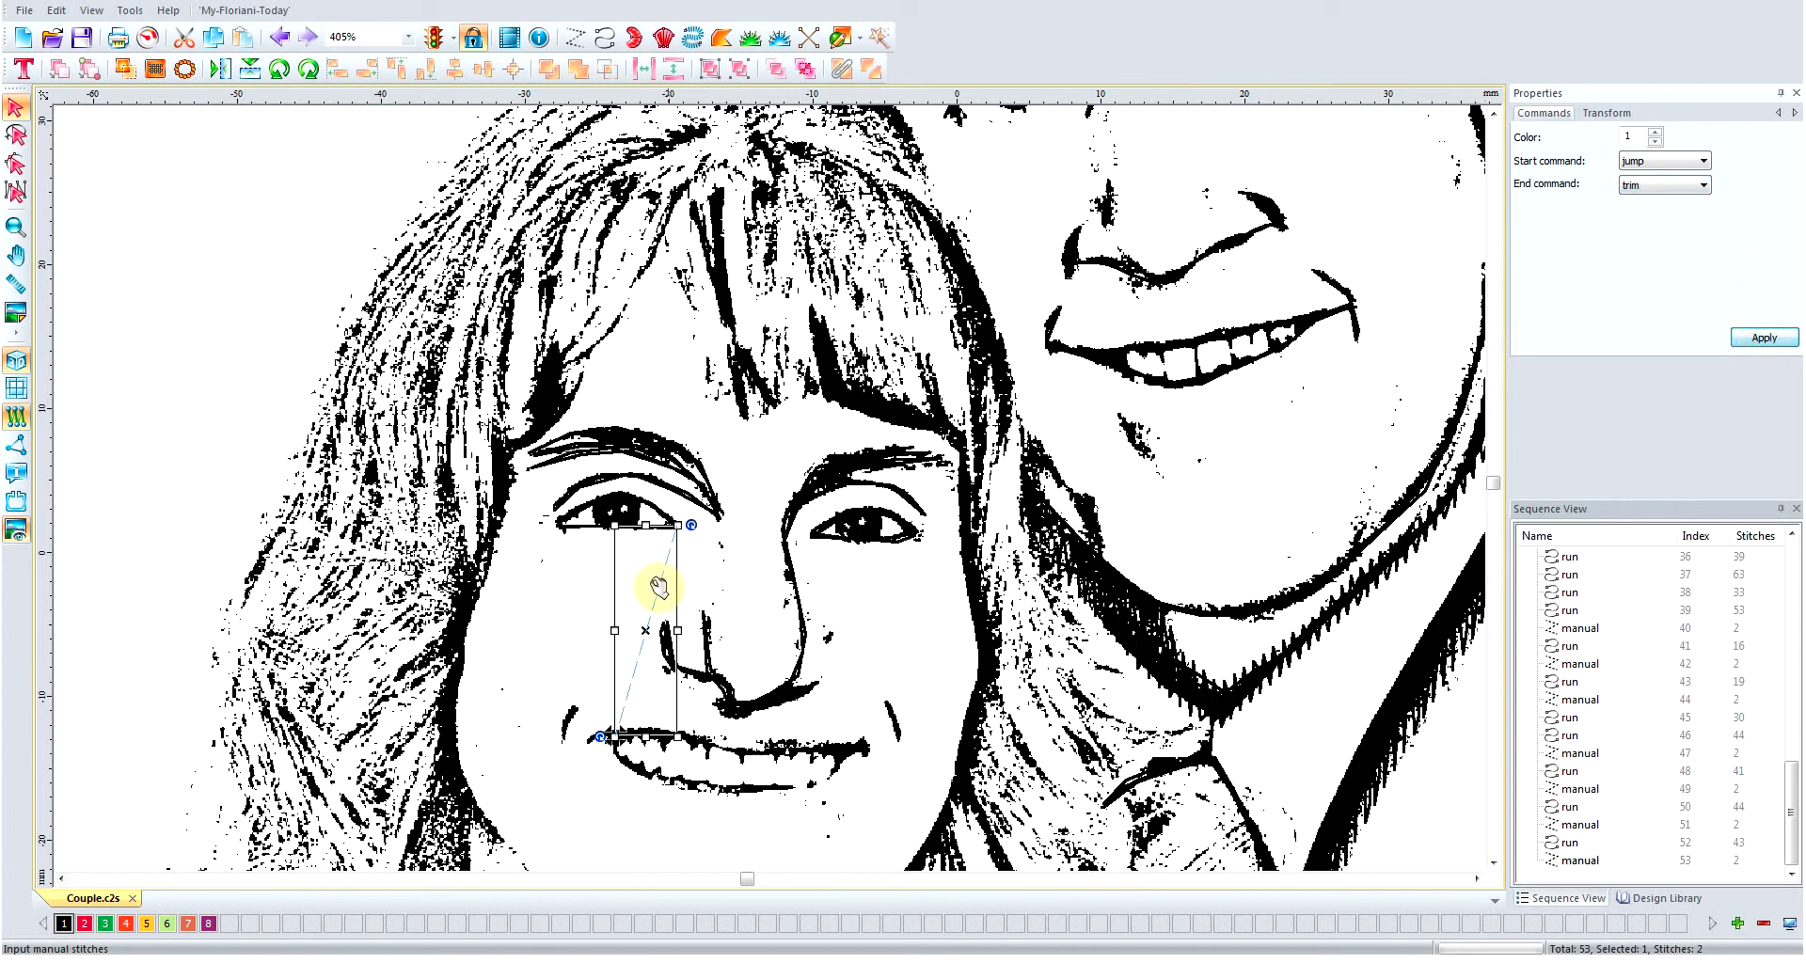
- Trace the lower edge of the woman's upper lip with a run stitch from the left-hand to the right-hand mouth corner
{"action": "left_click", "coordinate": [604, 37]}
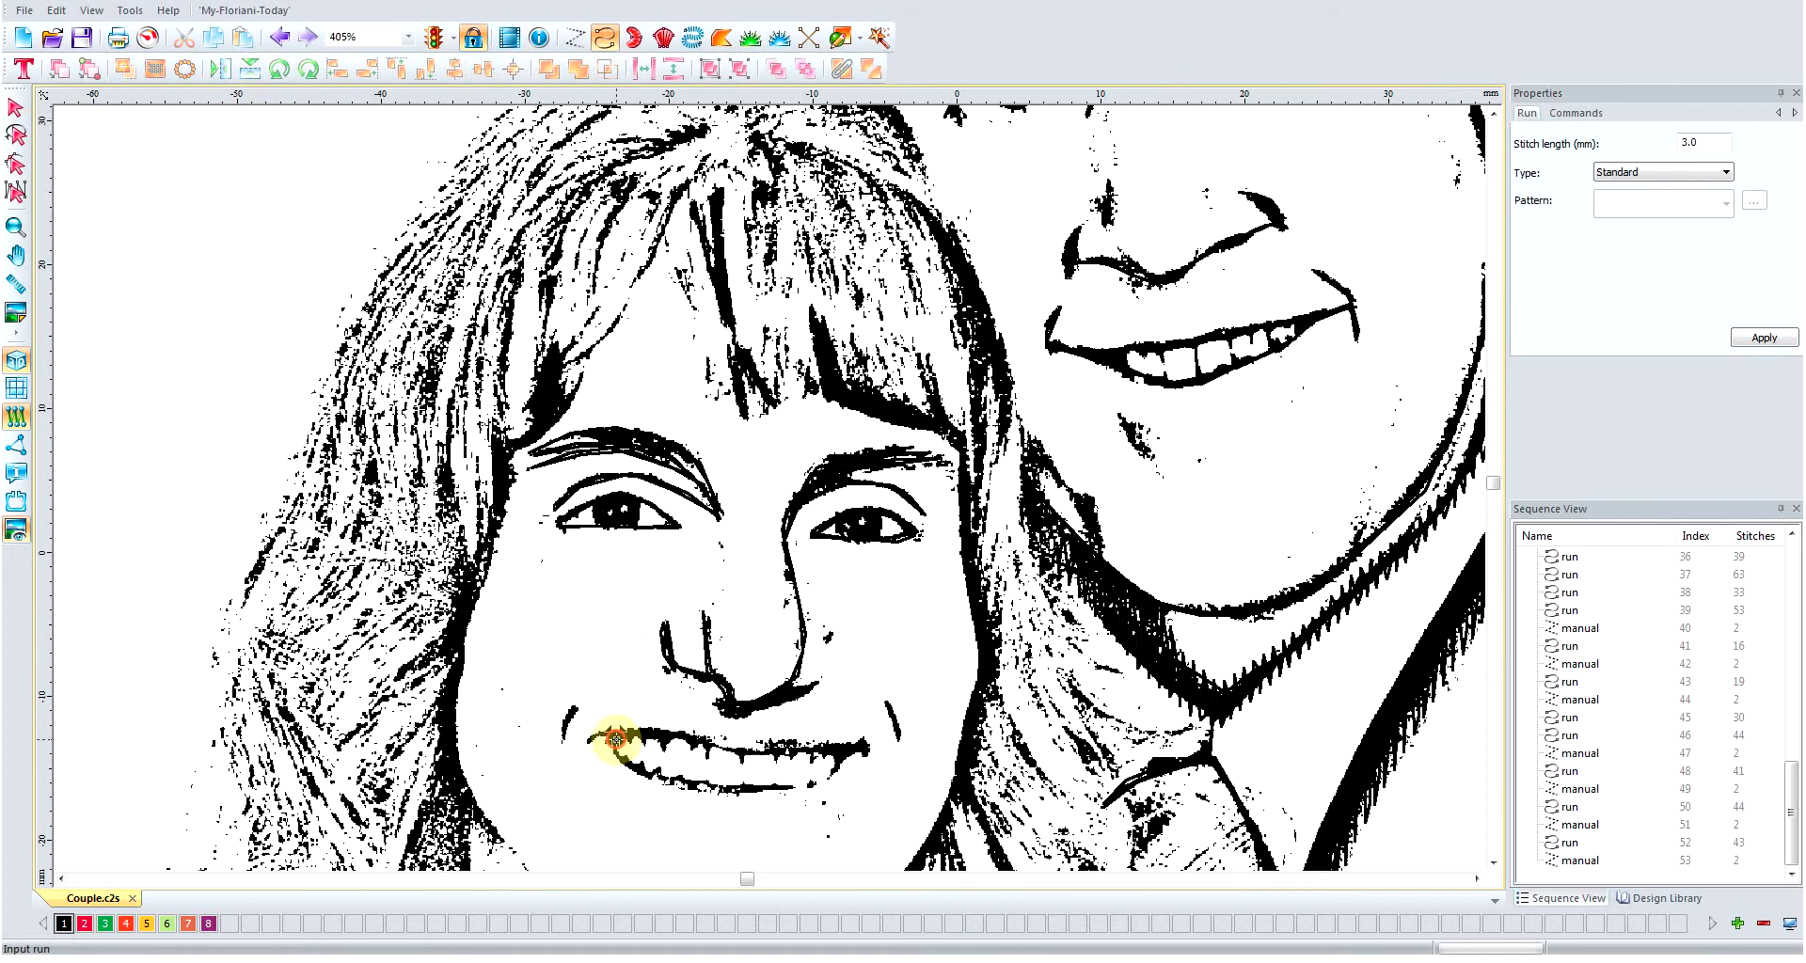
{"action": "left_click", "coordinate": [616, 739]}
{"action": "left_click", "coordinate": [625, 736]}
{"action": "left_click", "coordinate": [641, 735]}
{"action": "left_click", "coordinate": [665, 730]}
{"action": "left_click", "coordinate": [688, 733]}
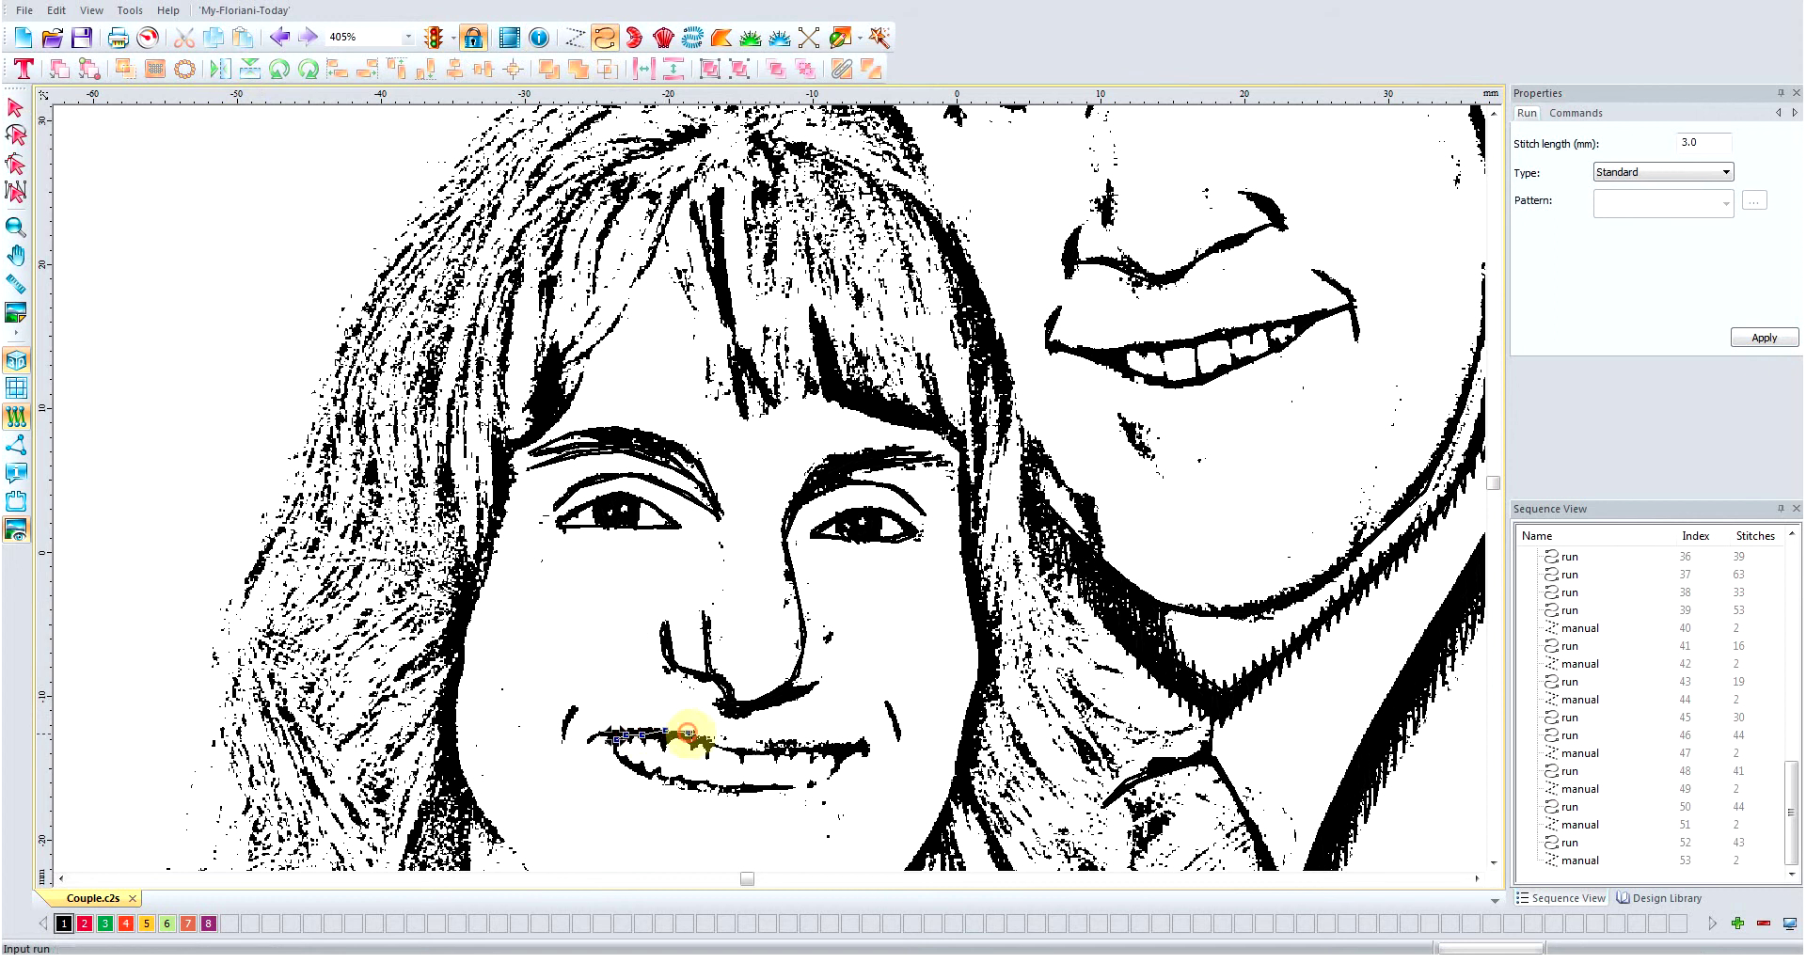
{"action": "left_click", "coordinate": [706, 738]}
{"action": "left_click", "coordinate": [725, 743]}
{"action": "left_click", "coordinate": [765, 752]}
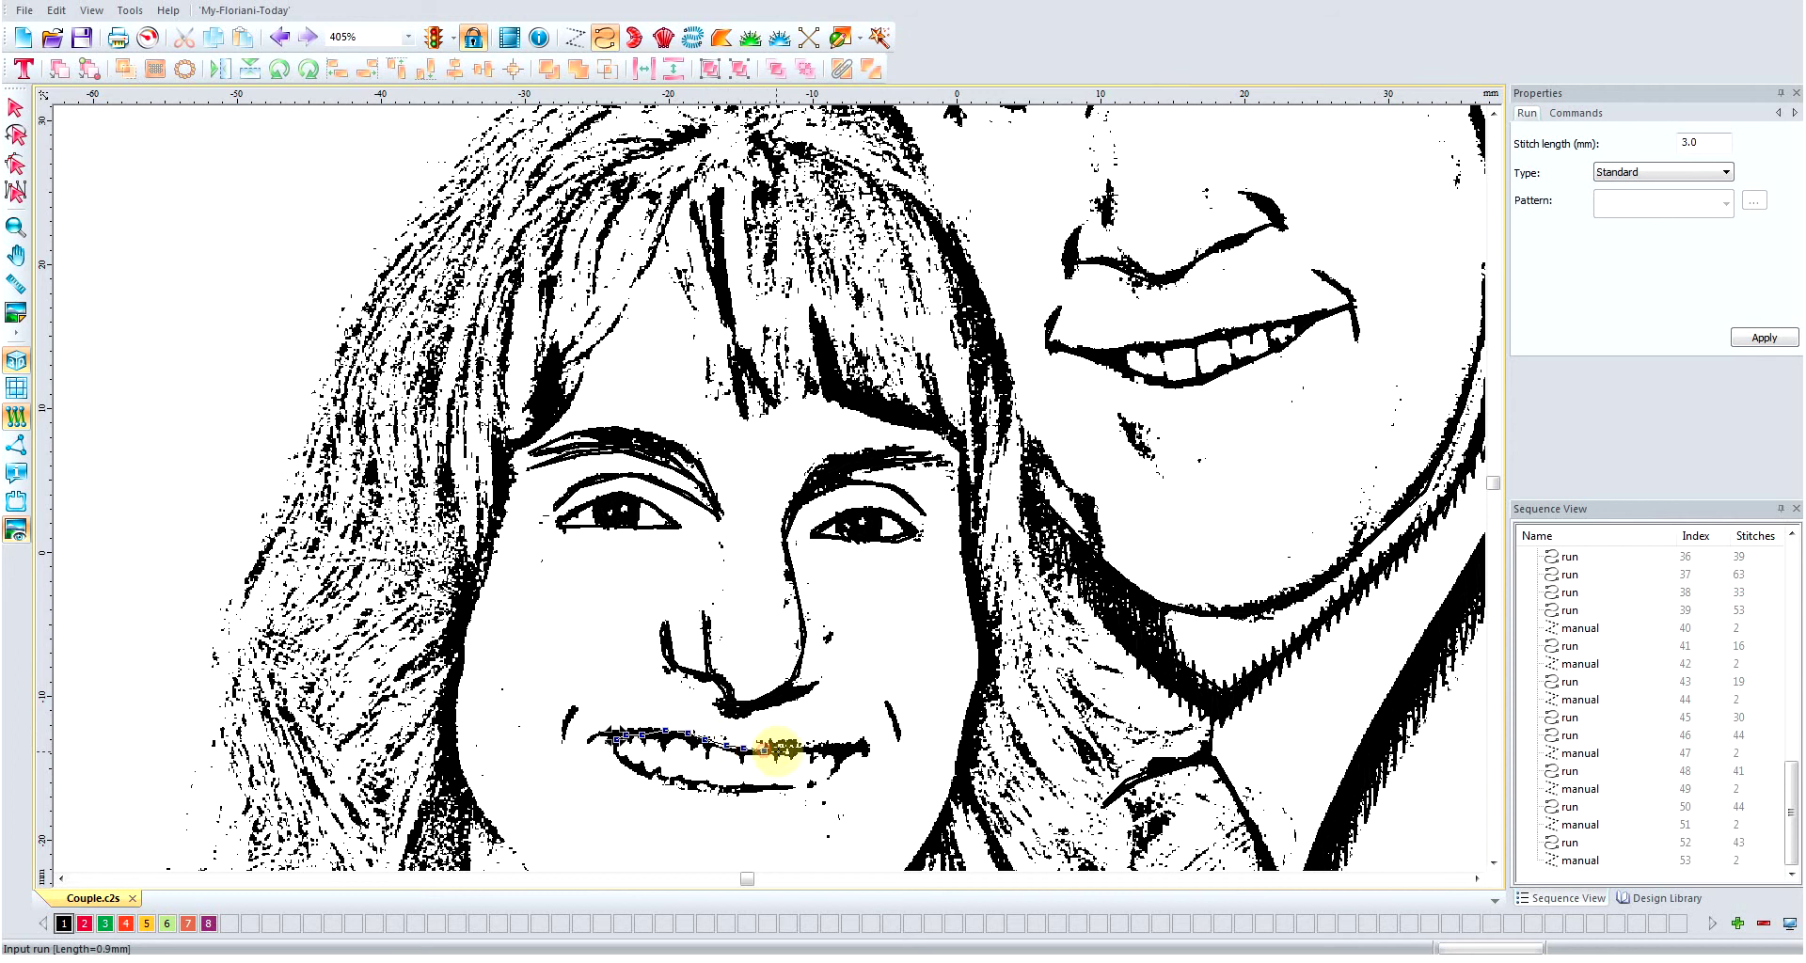
{"action": "left_click", "coordinate": [787, 753]}
{"action": "left_click", "coordinate": [812, 751]}
{"action": "left_click", "coordinate": [830, 750]}
{"action": "left_click", "coordinate": [852, 749]}
{"action": "left_click", "coordinate": [870, 741]}
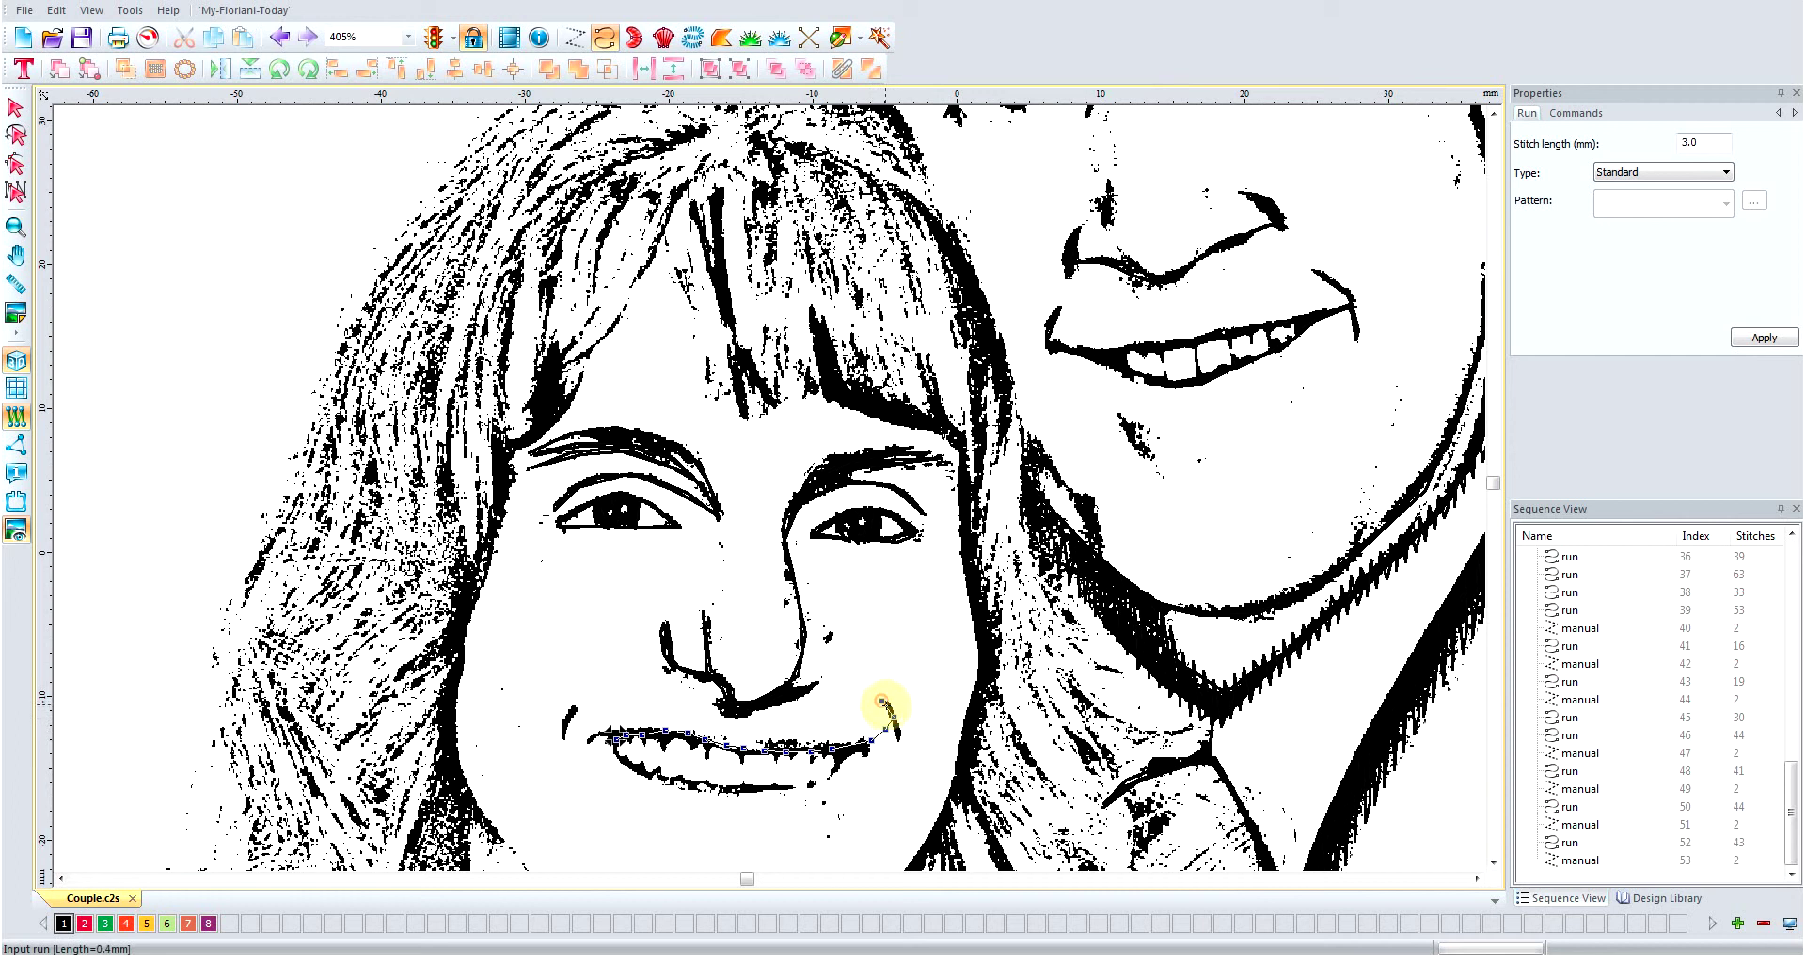
- Extend the run over the smile crease beside the right-hand mouth corner and return to that corner
{"action": "left_click", "coordinate": [900, 742]}
{"action": "left_click", "coordinate": [897, 724]}
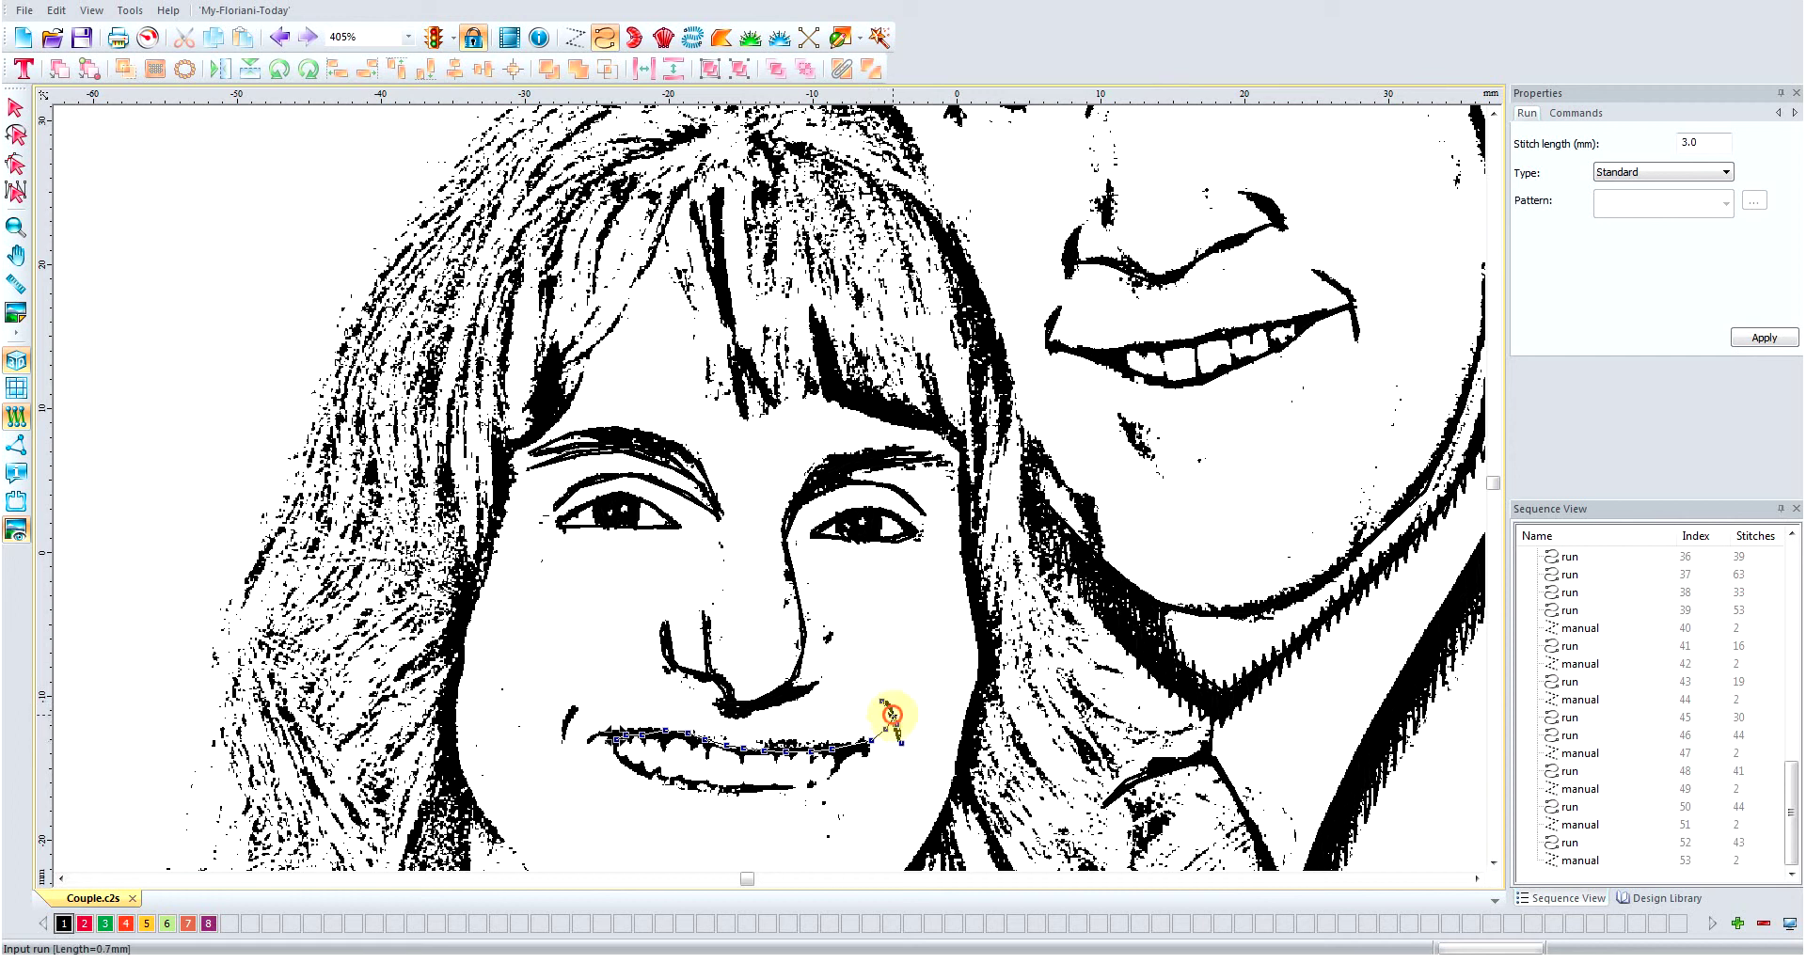
{"action": "left_click", "coordinate": [892, 716]}
{"action": "left_click", "coordinate": [878, 736]}
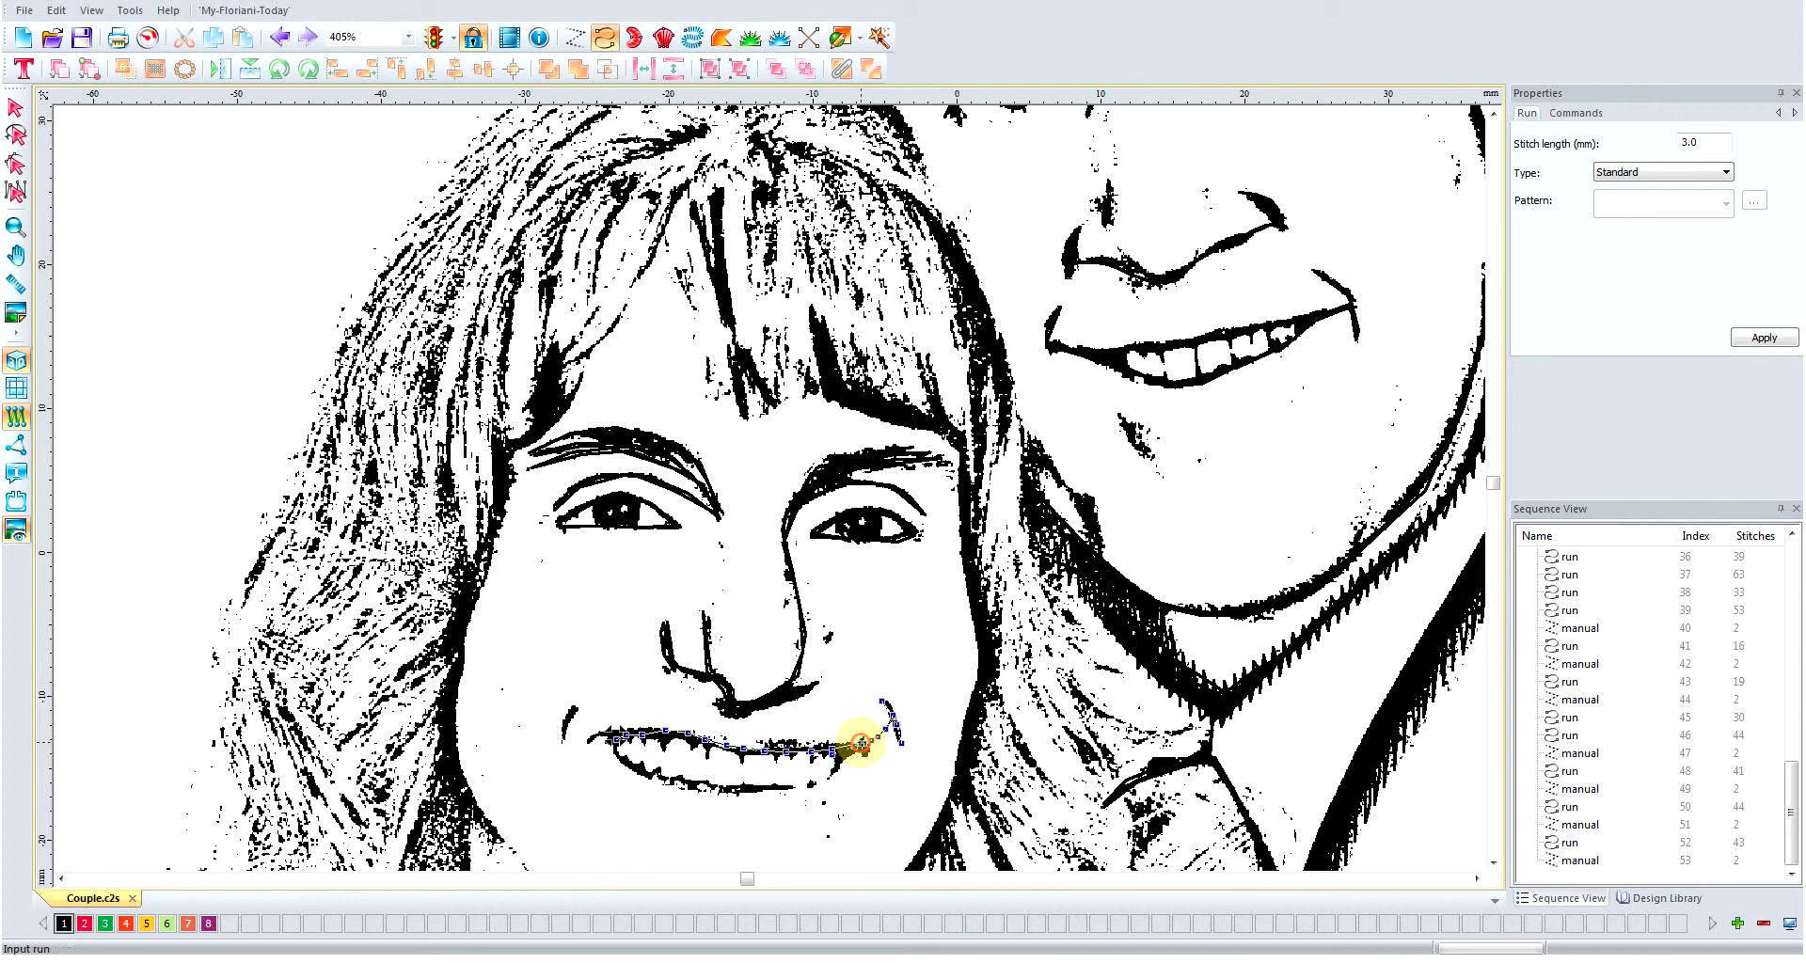
- Continue the run along the lower lip line from the right-hand mouth corner back to the left-hand corner
{"action": "left_click", "coordinate": [842, 759]}
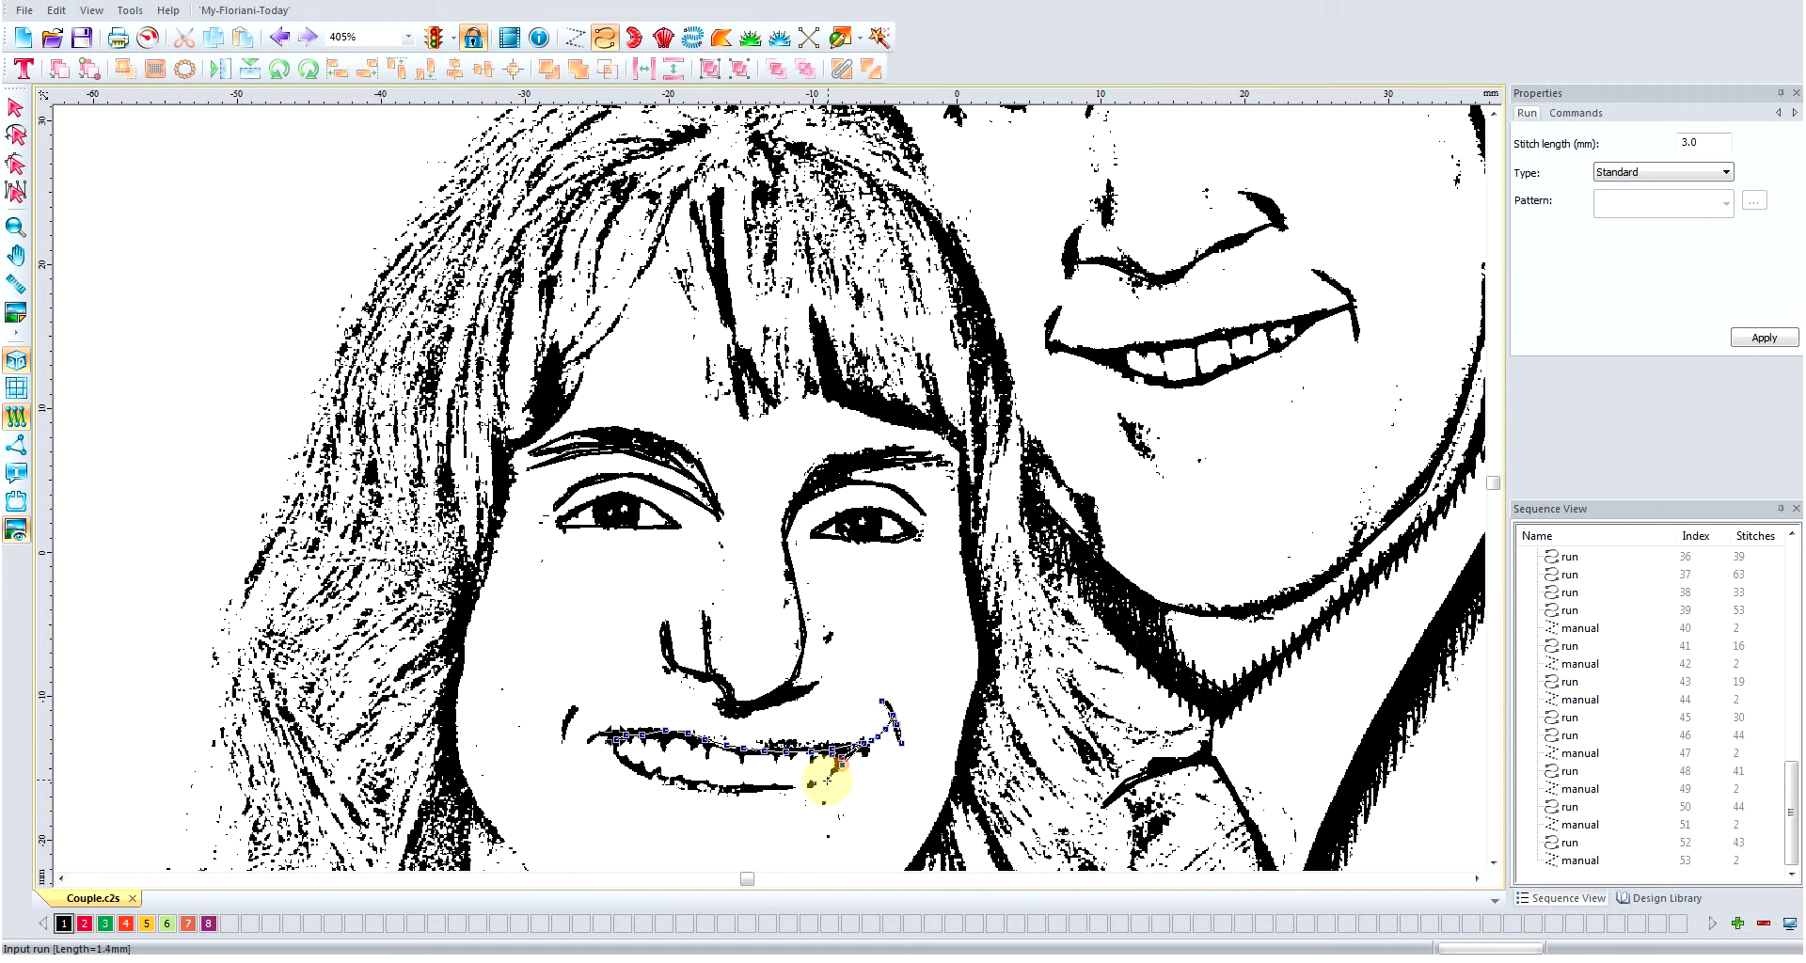
{"action": "left_click", "coordinate": [785, 789]}
{"action": "left_click", "coordinate": [740, 790]}
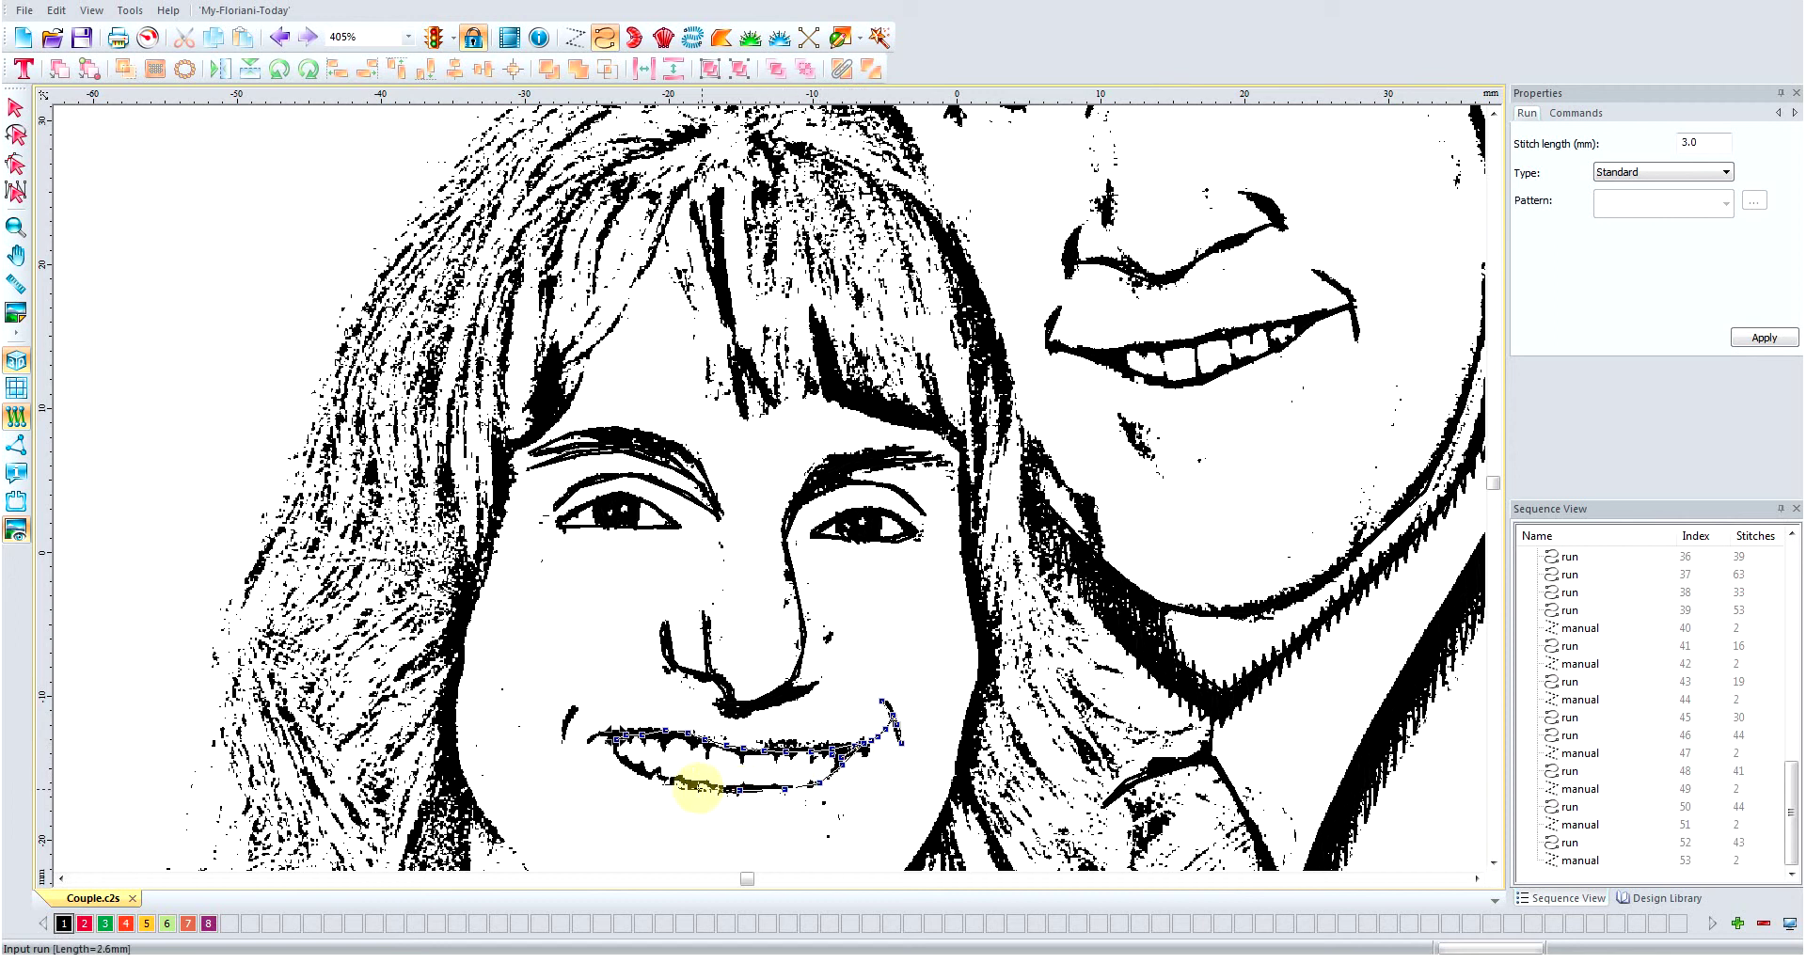
{"action": "left_click", "coordinate": [697, 788]}
{"action": "left_click", "coordinate": [659, 782]}
{"action": "left_click", "coordinate": [658, 781]}
{"action": "left_click", "coordinate": [633, 769]}
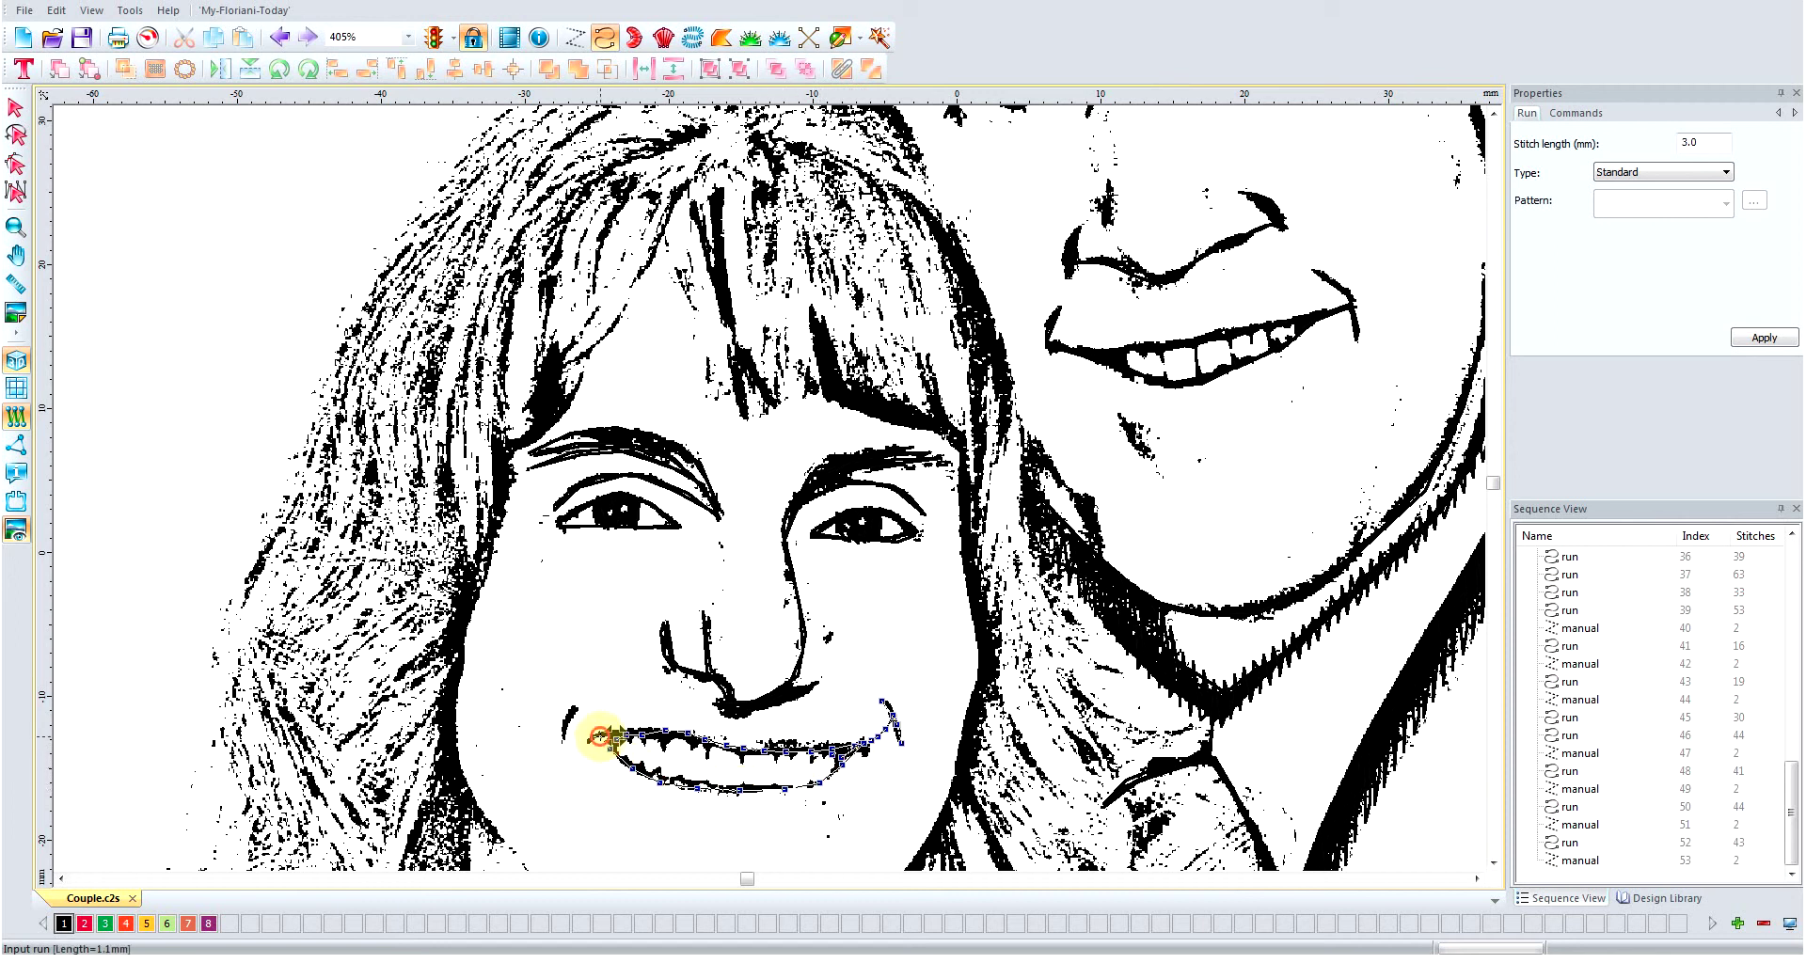
{"action": "left_click", "coordinate": [611, 740]}
- Extend the run over the smile crease beside the left-hand mouth corner and return toward the mouth
{"action": "left_click", "coordinate": [589, 736]}
{"action": "left_click", "coordinate": [564, 732]}
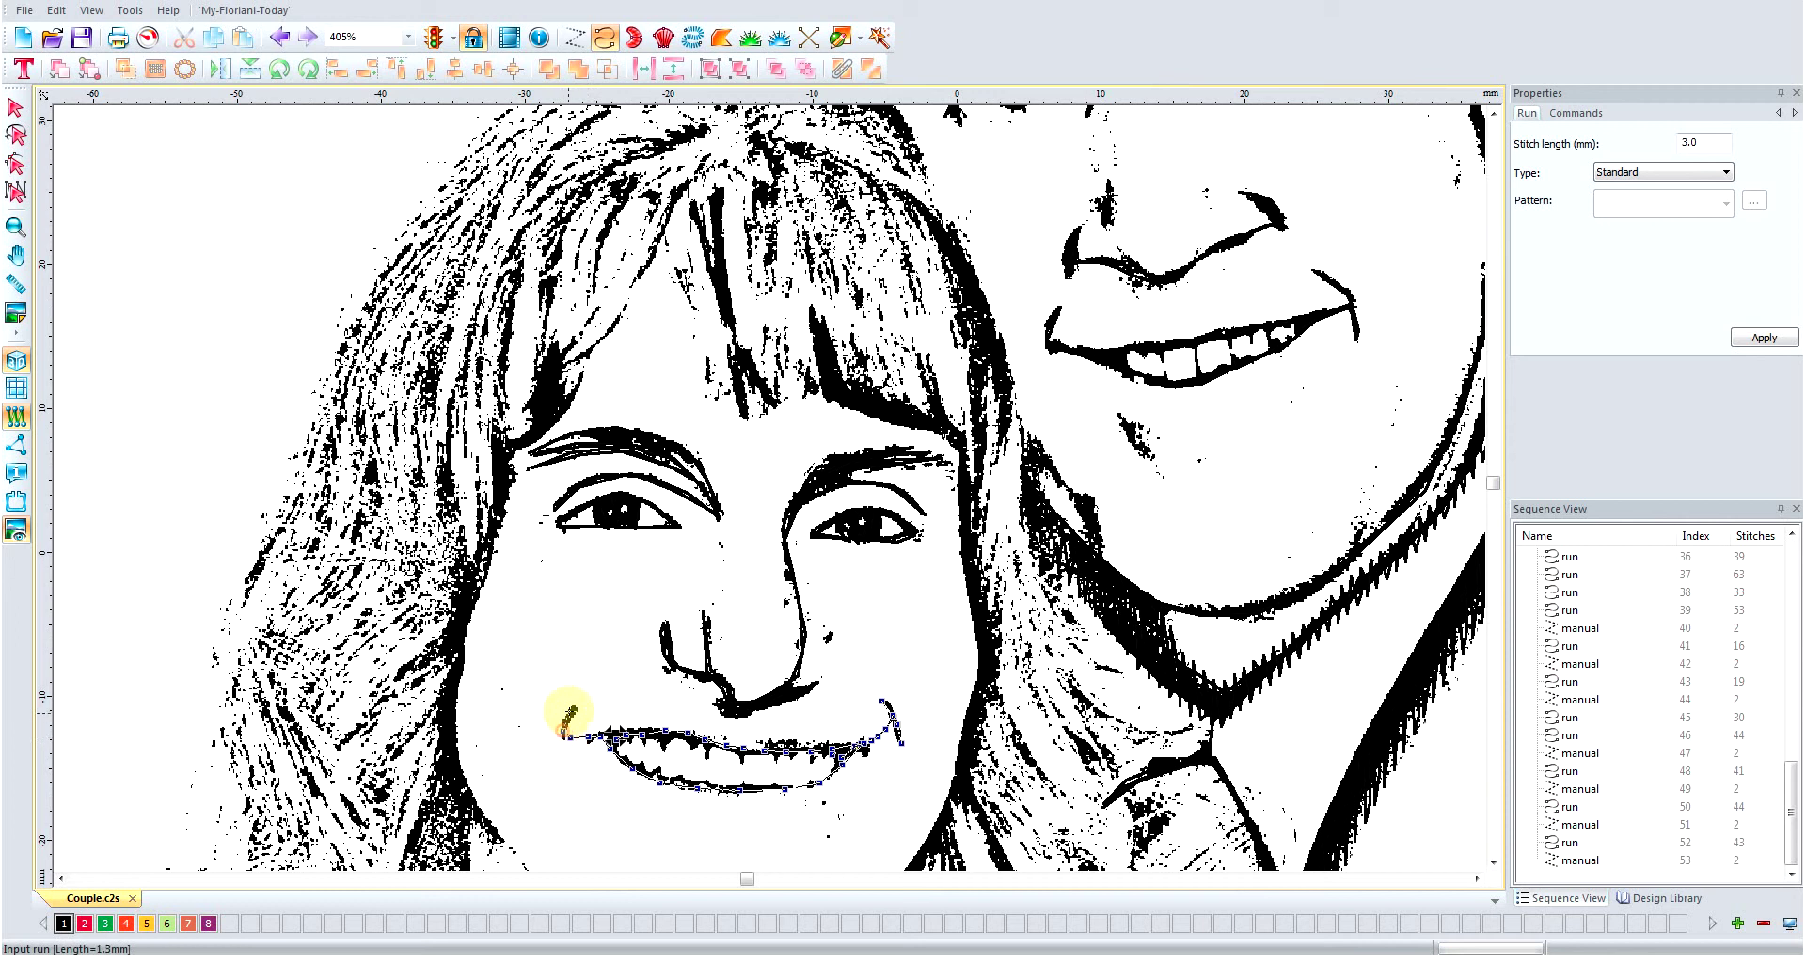
{"action": "left_click", "coordinate": [581, 703]}
{"action": "left_click", "coordinate": [565, 728]}
{"action": "left_click", "coordinate": [564, 746]}
{"action": "left_click", "coordinate": [563, 736]}
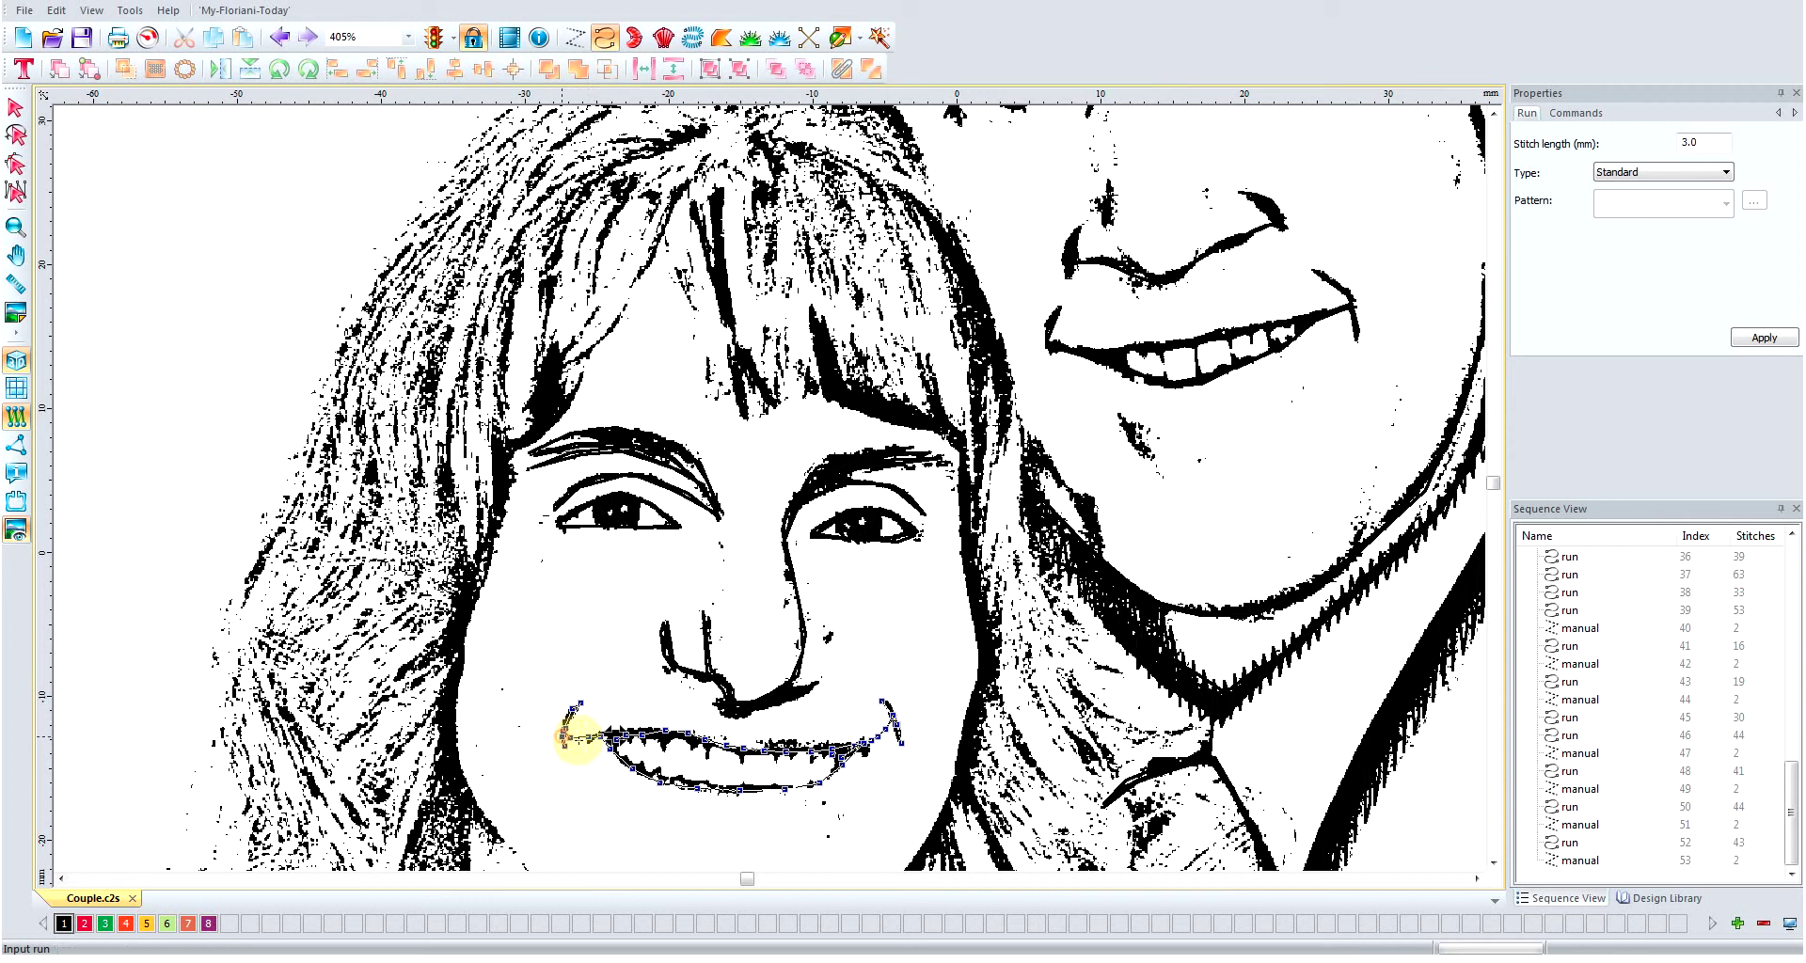
{"action": "left_click", "coordinate": [589, 741]}
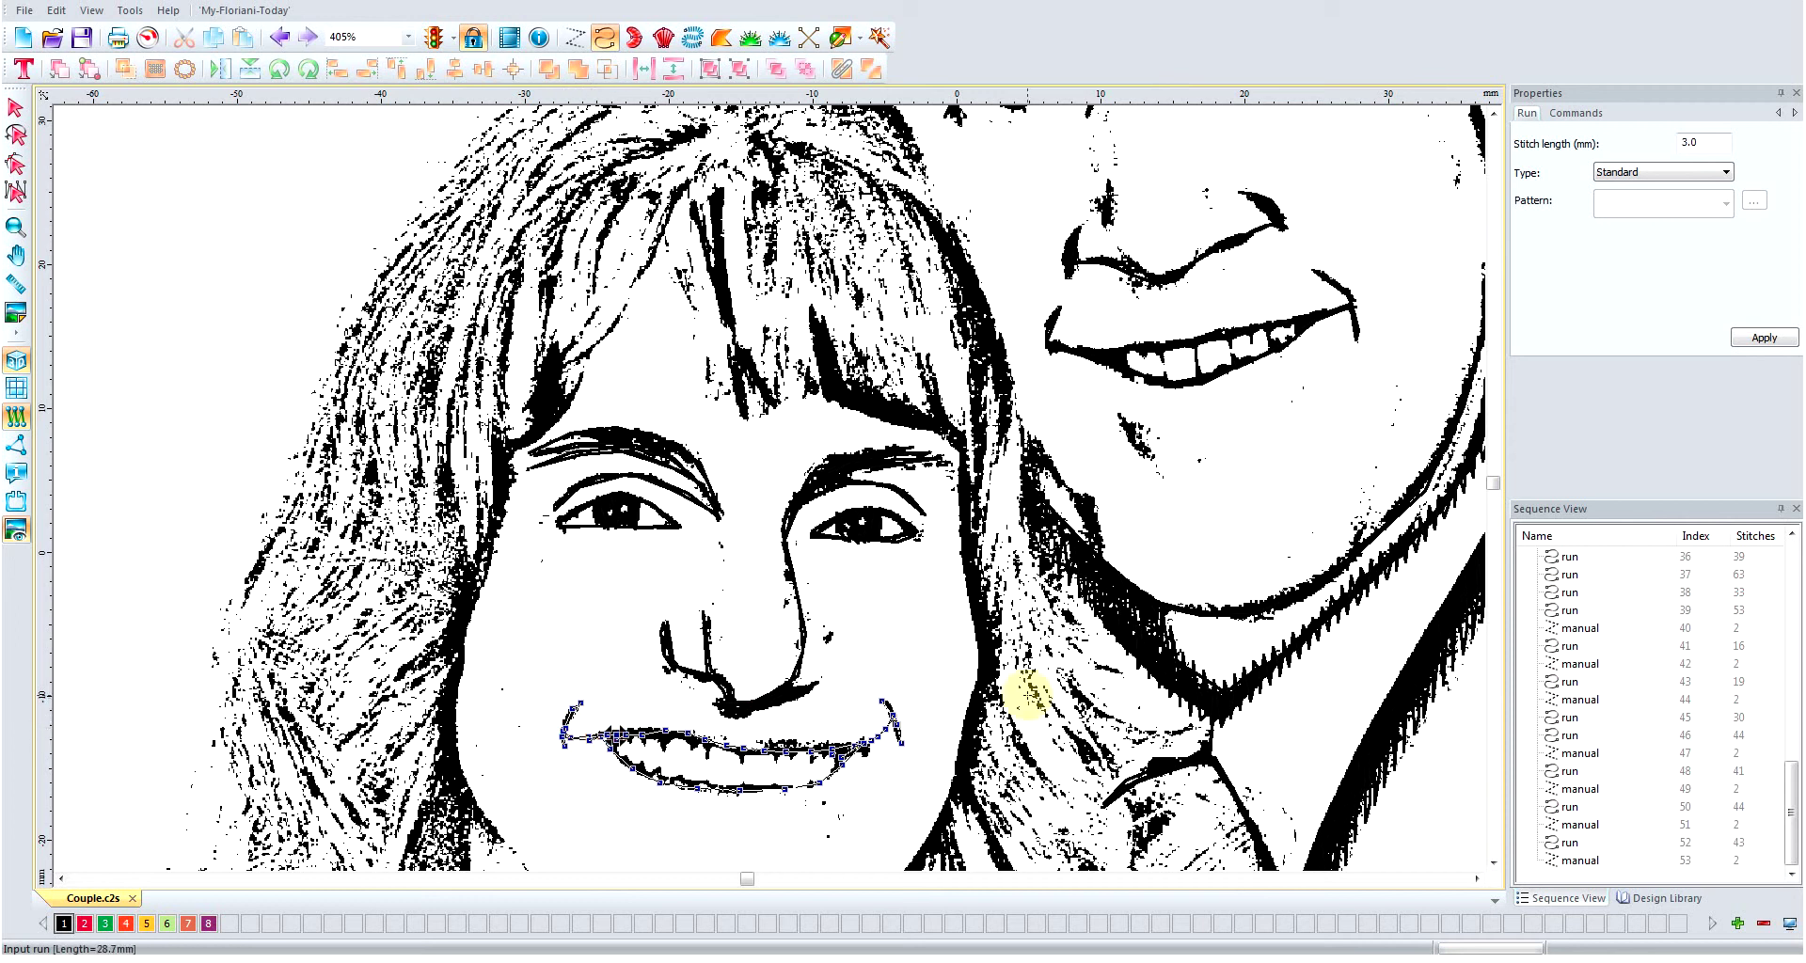
- Continue the run along the left-hand half of the woman's upper lip, adding short downward strokes for the gaps between the teeth
{"action": "key", "text": "d"}
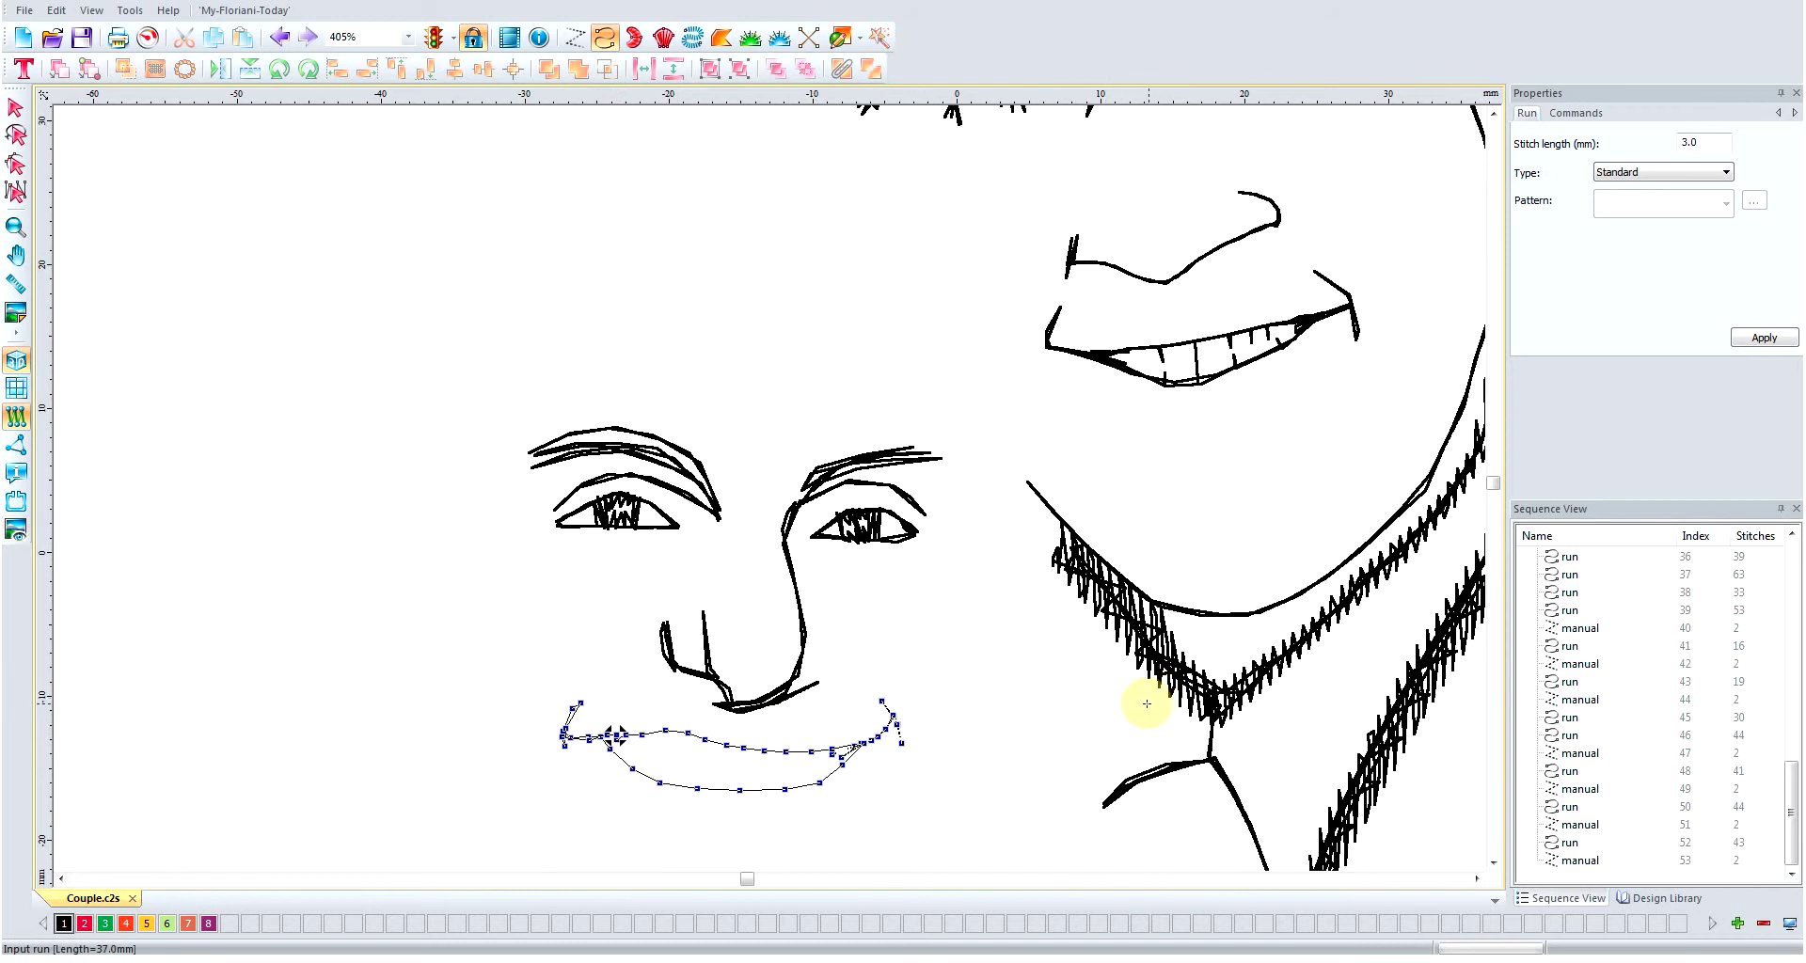
{"action": "key", "text": "d"}
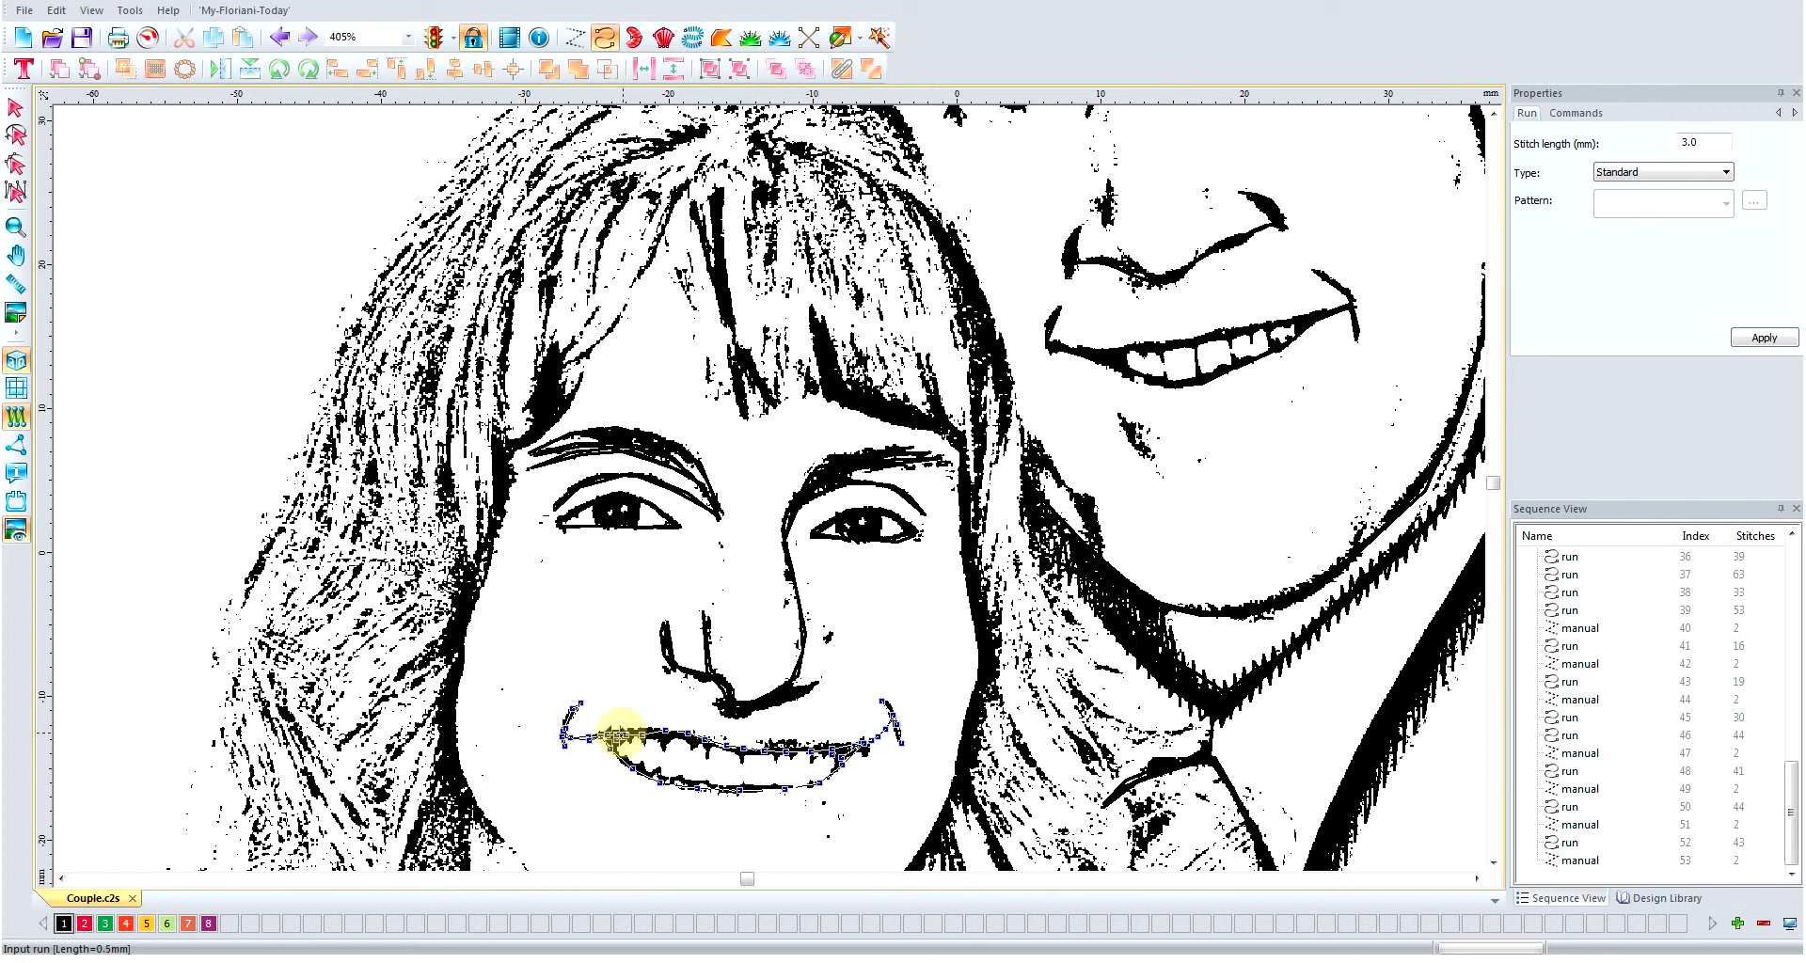
{"action": "right_click", "coordinate": [624, 734]}
{"action": "left_click", "coordinate": [631, 734]}
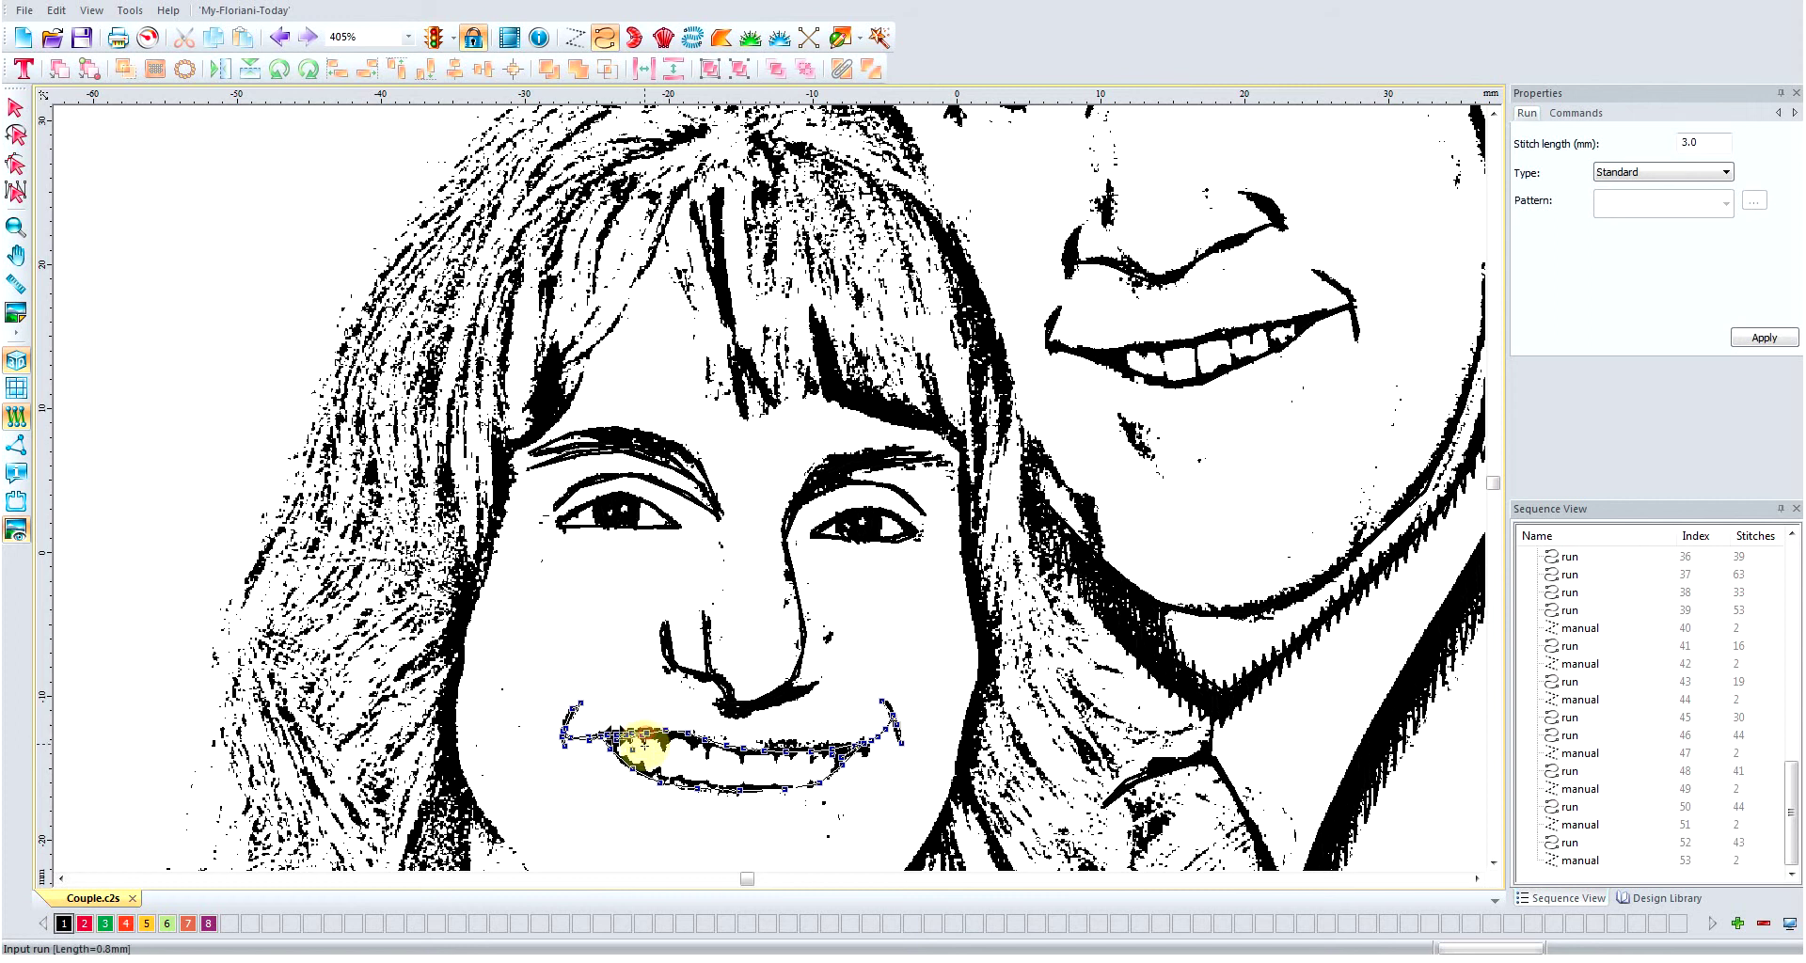
{"action": "left_click", "coordinate": [662, 733]}
{"action": "left_click", "coordinate": [663, 738]}
{"action": "left_click", "coordinate": [691, 738]}
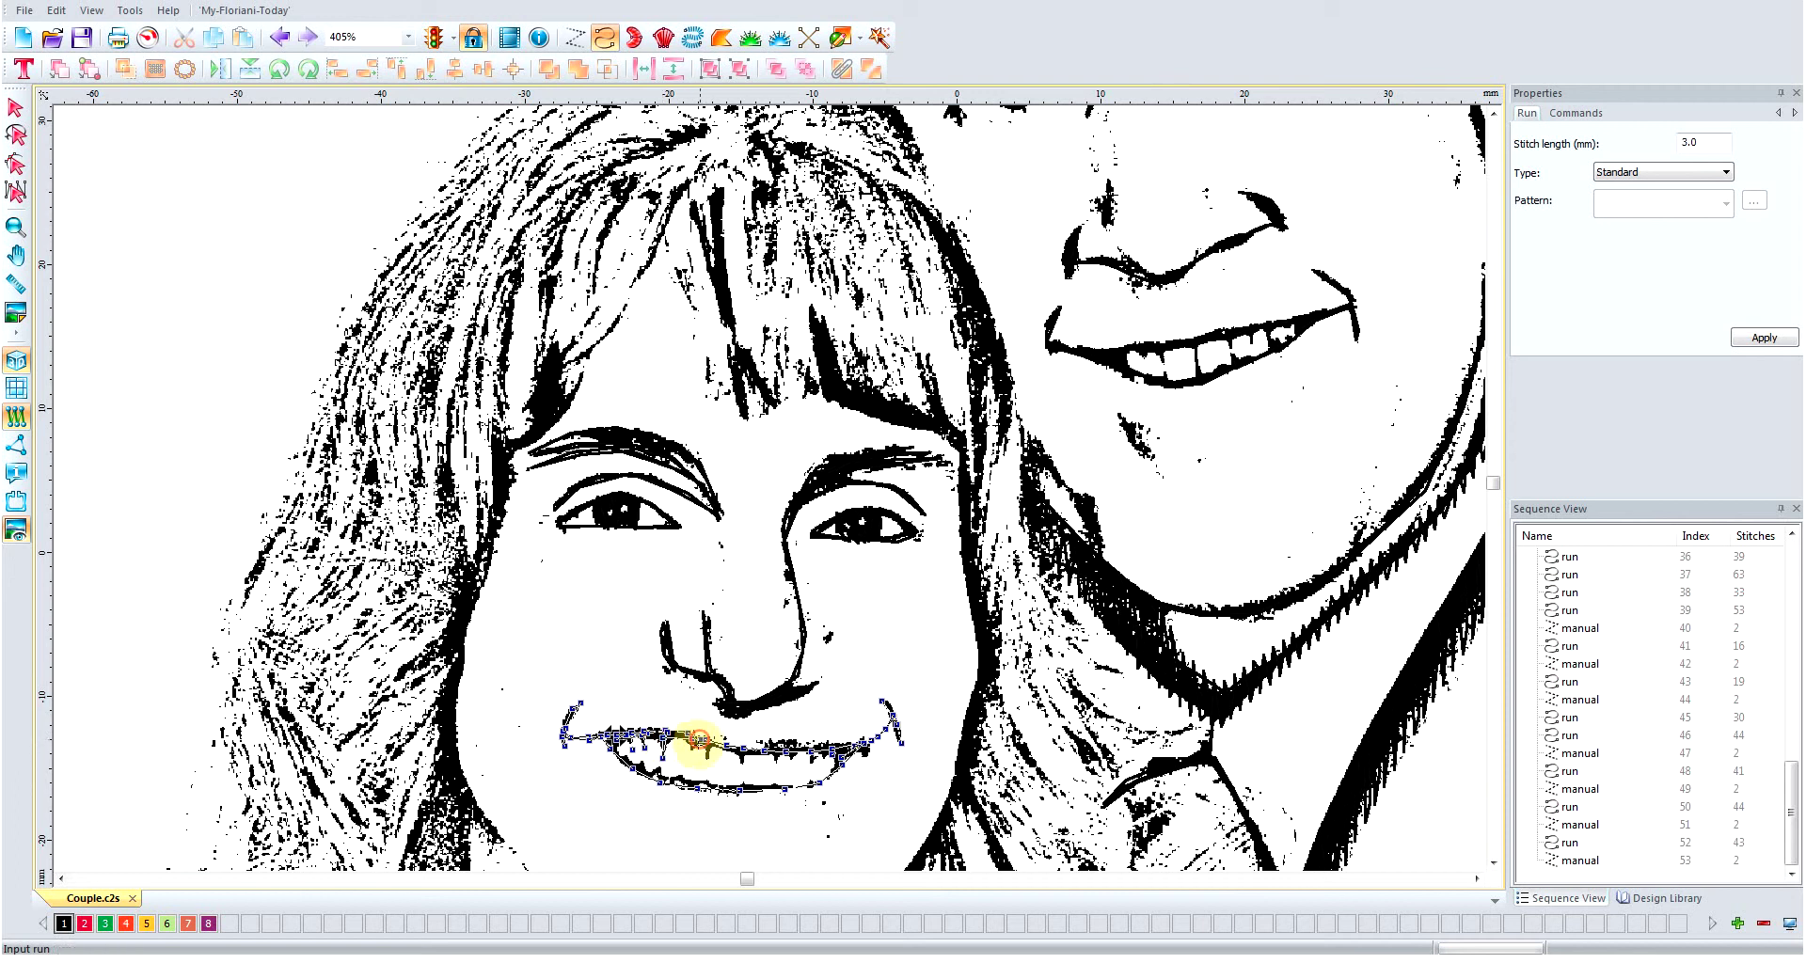
{"action": "left_click", "coordinate": [693, 739]}
{"action": "left_click", "coordinate": [706, 740]}
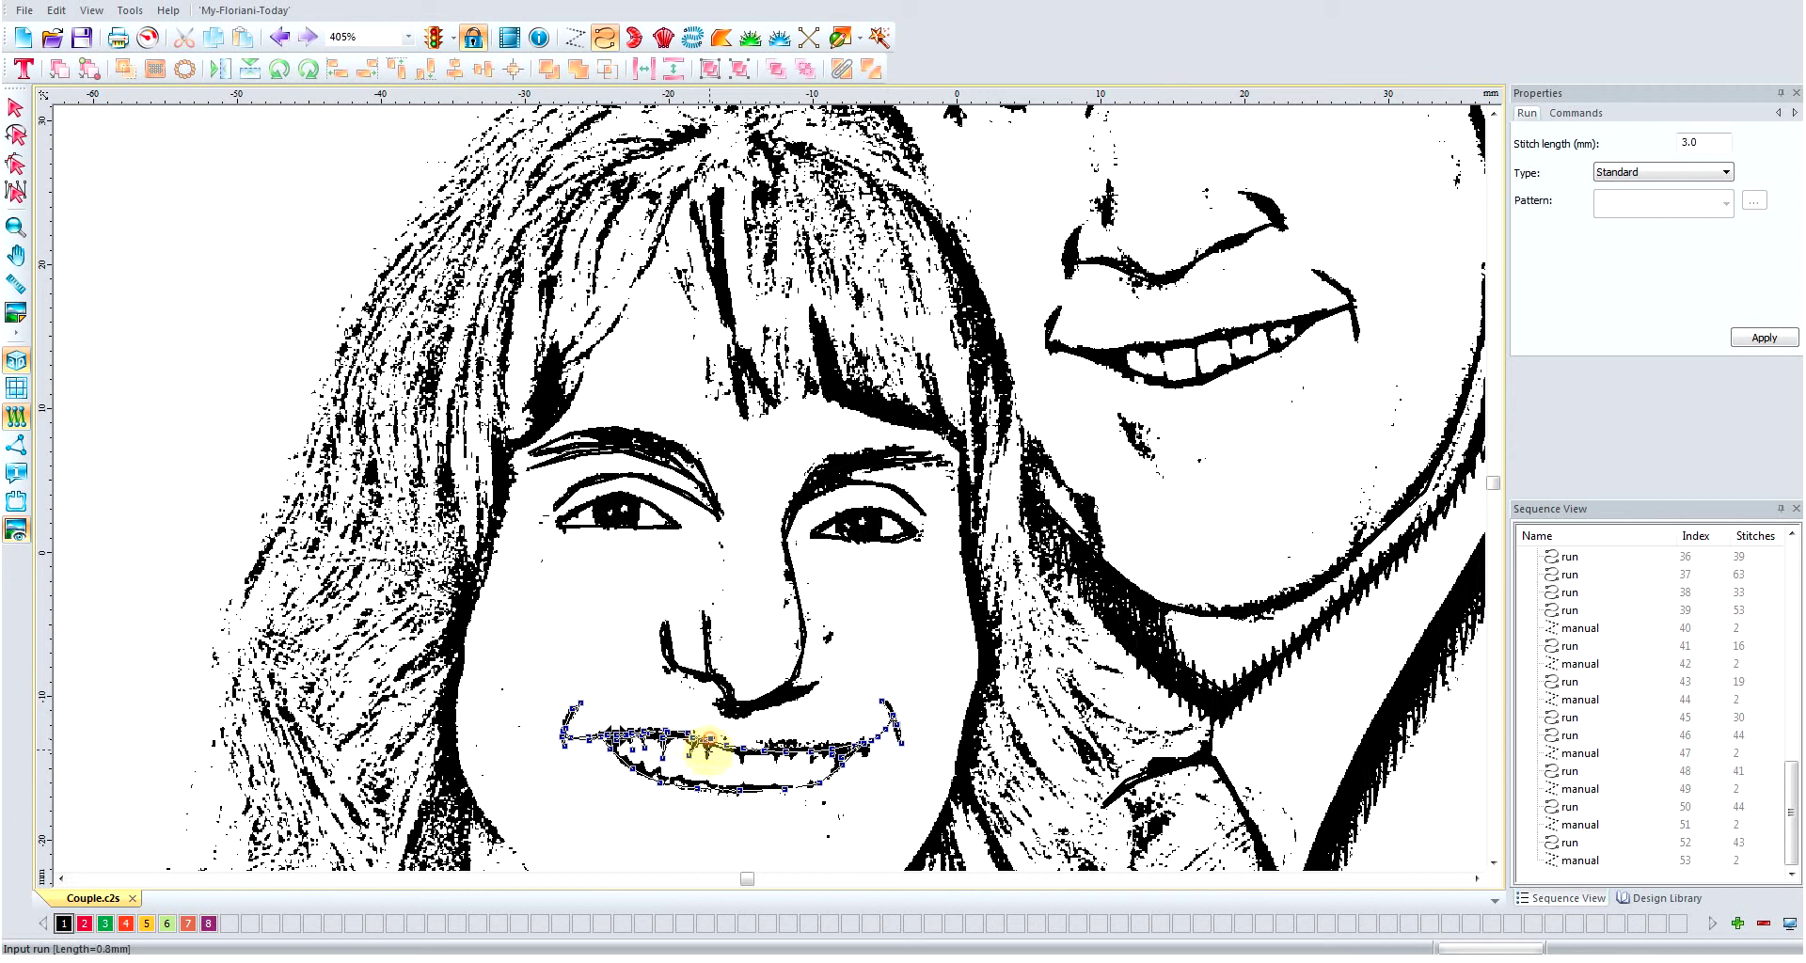
{"action": "left_click", "coordinate": [707, 765]}
{"action": "left_click", "coordinate": [707, 740]}
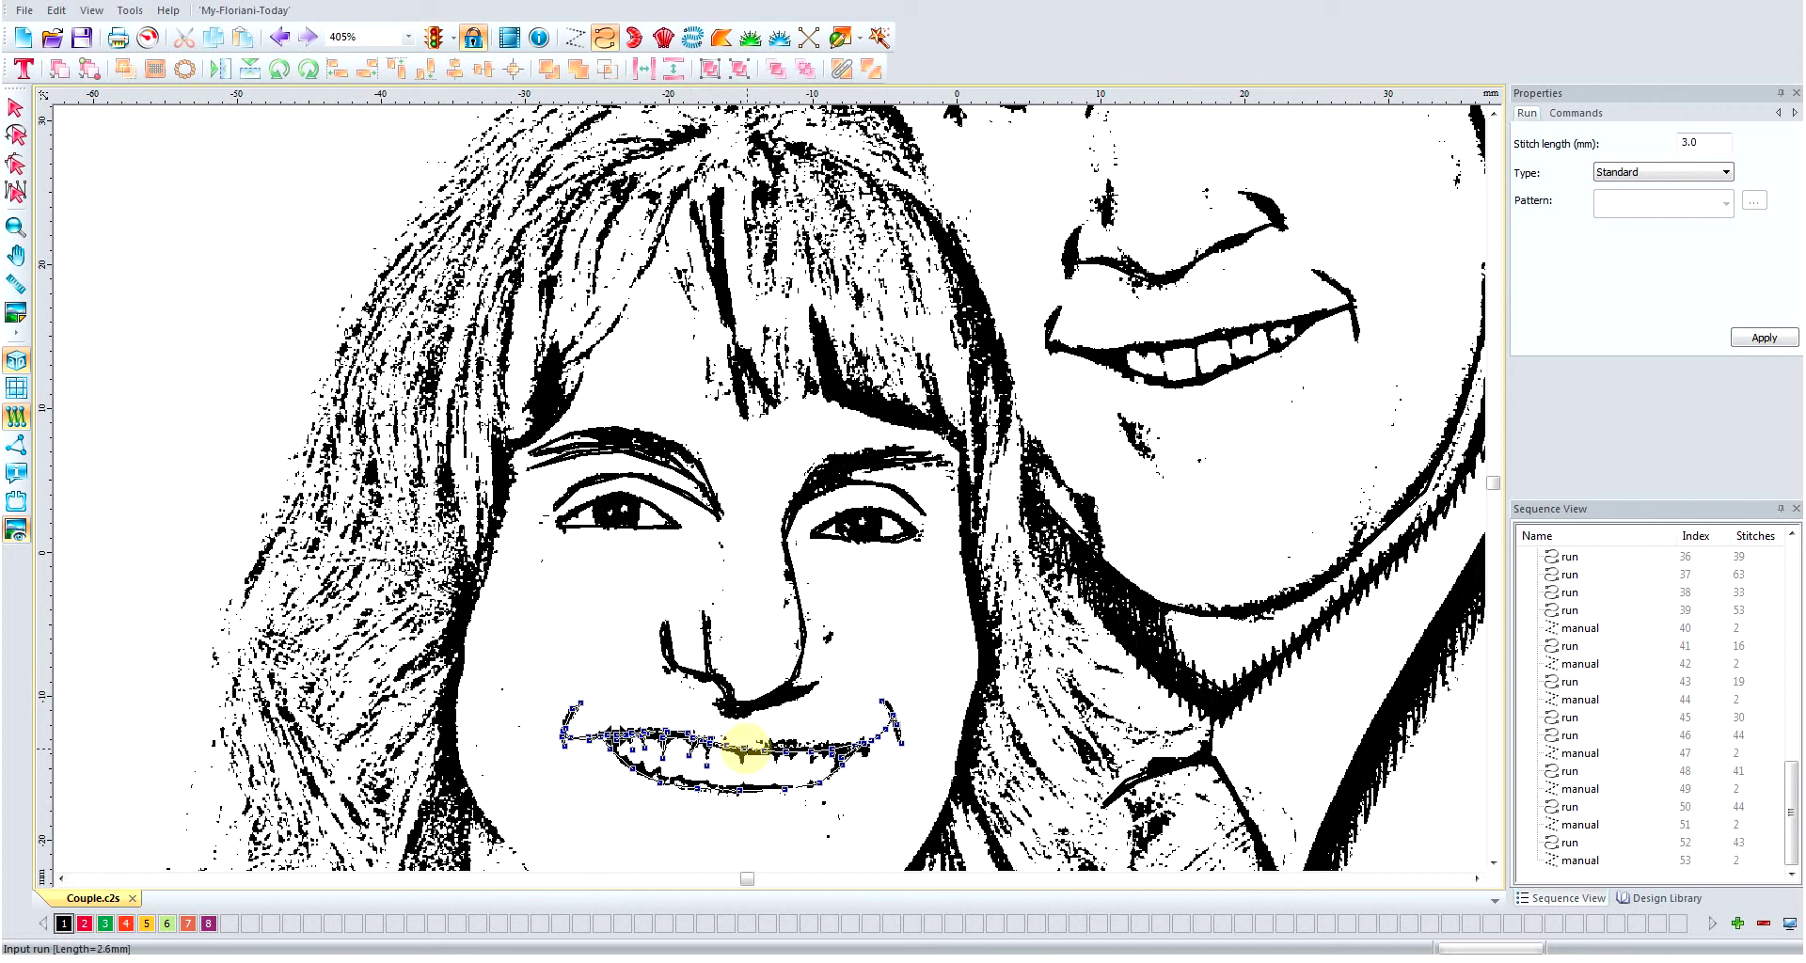
- Add the tooth-gap strokes along the right-hand half of the upper lip, ending near the right-hand mouth corner
{"action": "left_click", "coordinate": [745, 751]}
{"action": "left_click", "coordinate": [741, 767]}
{"action": "left_click", "coordinate": [775, 750]}
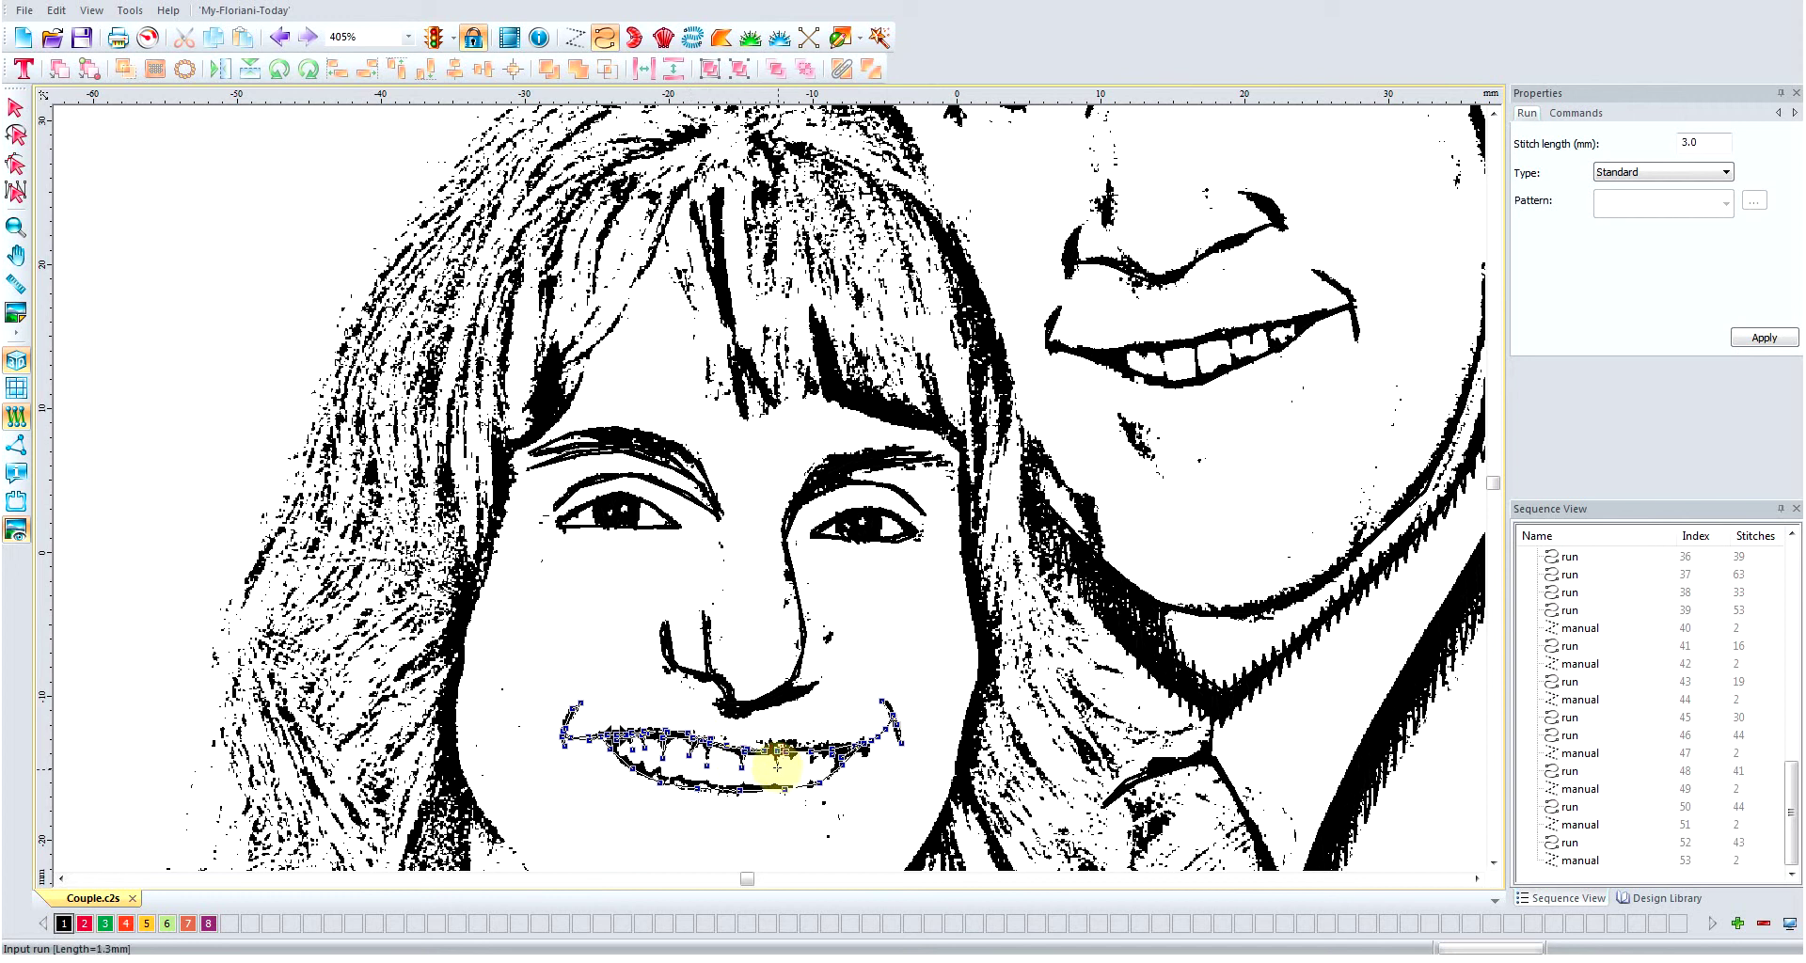
{"action": "left_click", "coordinate": [809, 751]}
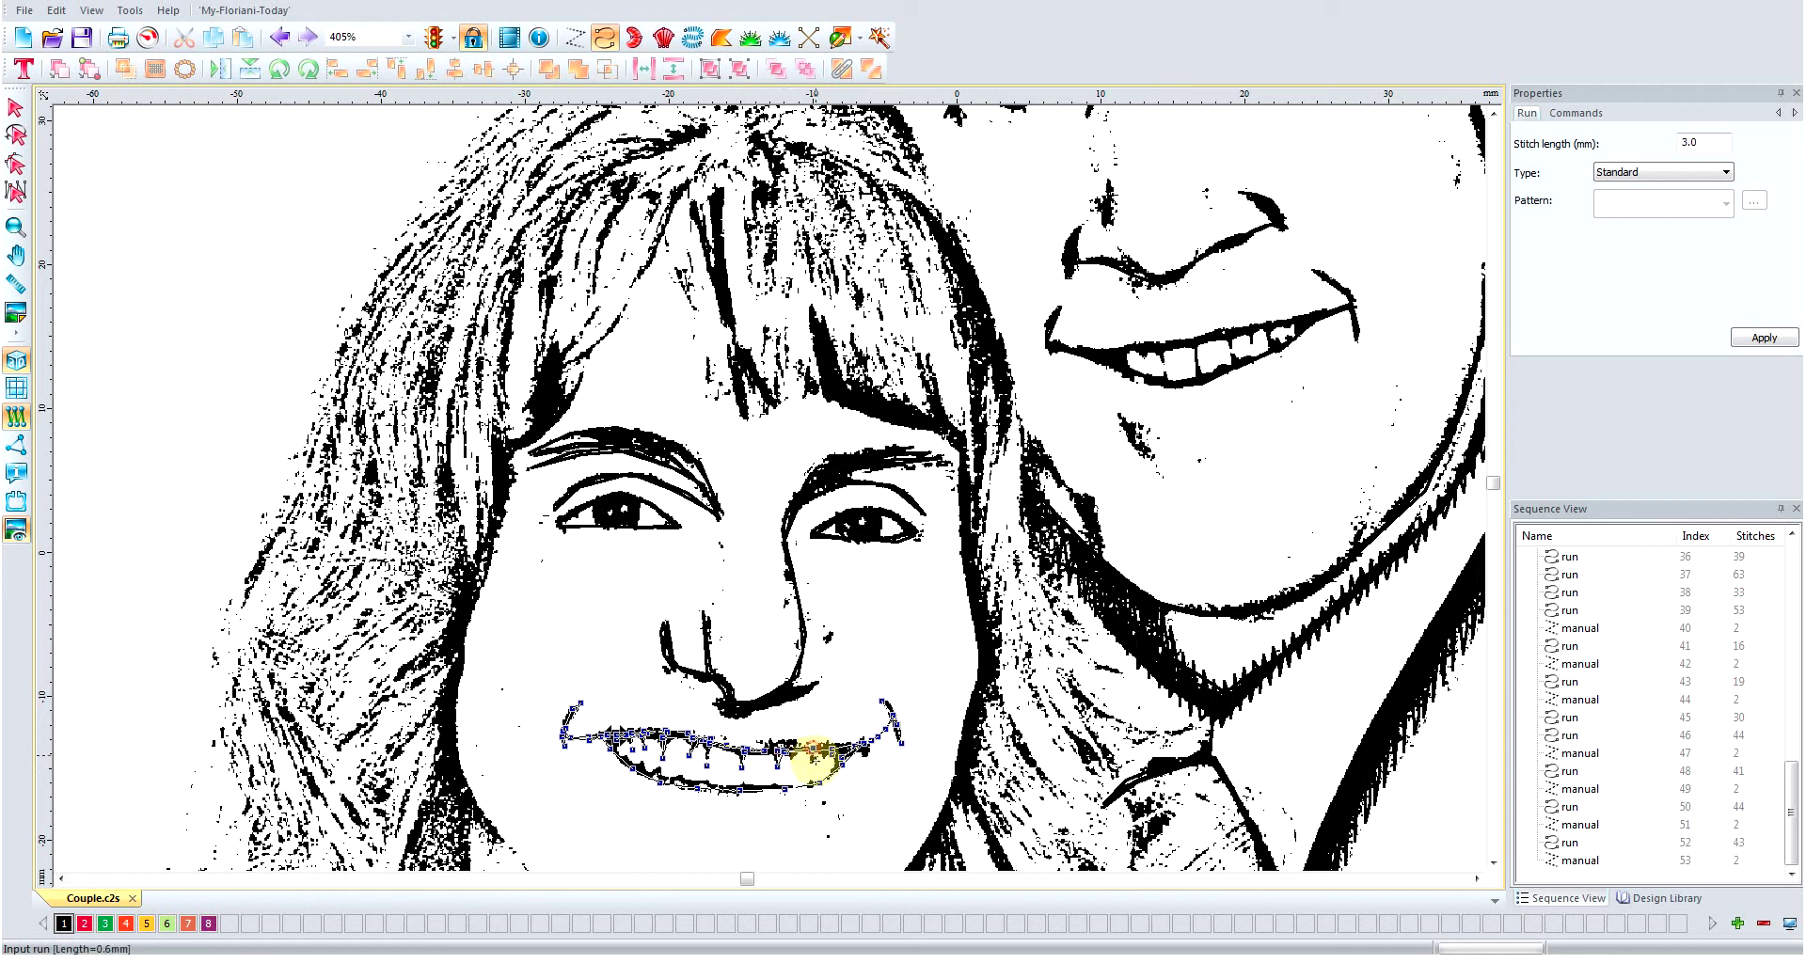
{"action": "left_click", "coordinate": [827, 749]}
{"action": "left_click", "coordinate": [852, 749]}
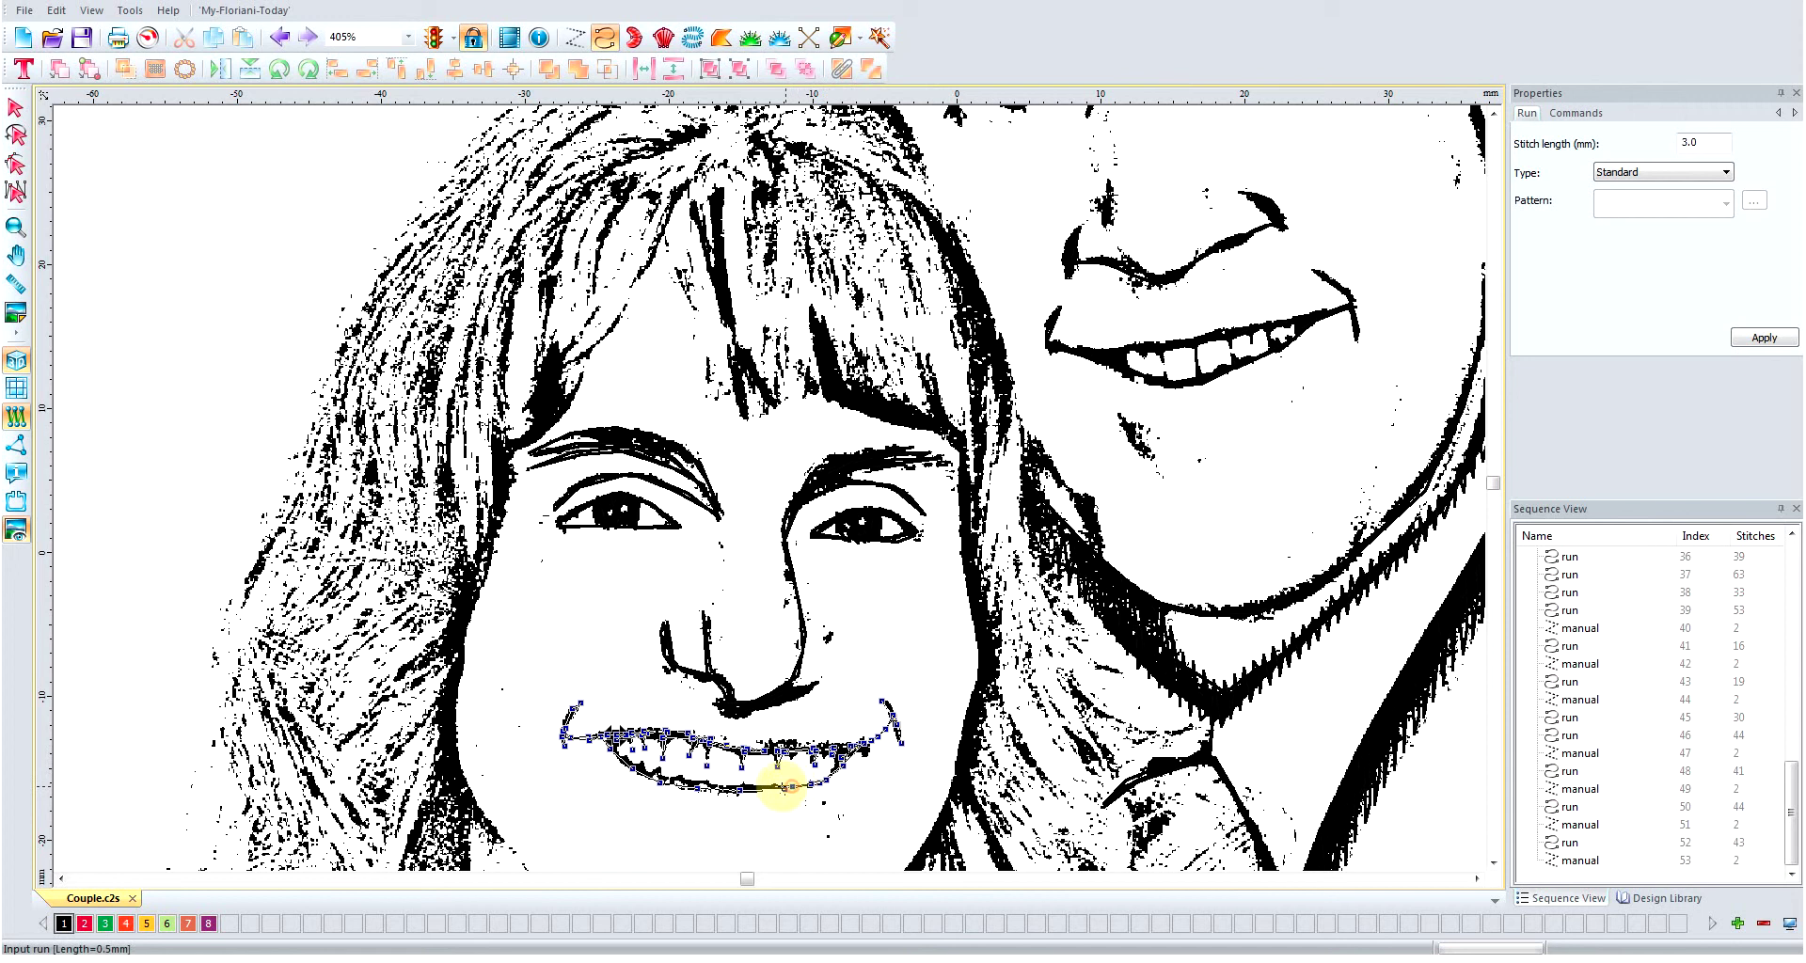
- Run back along the lower lip to the left-hand mouth corner with short upward tooth strokes, and finish the mouth run
{"action": "left_click", "coordinate": [771, 787]}
{"action": "left_click", "coordinate": [739, 788]}
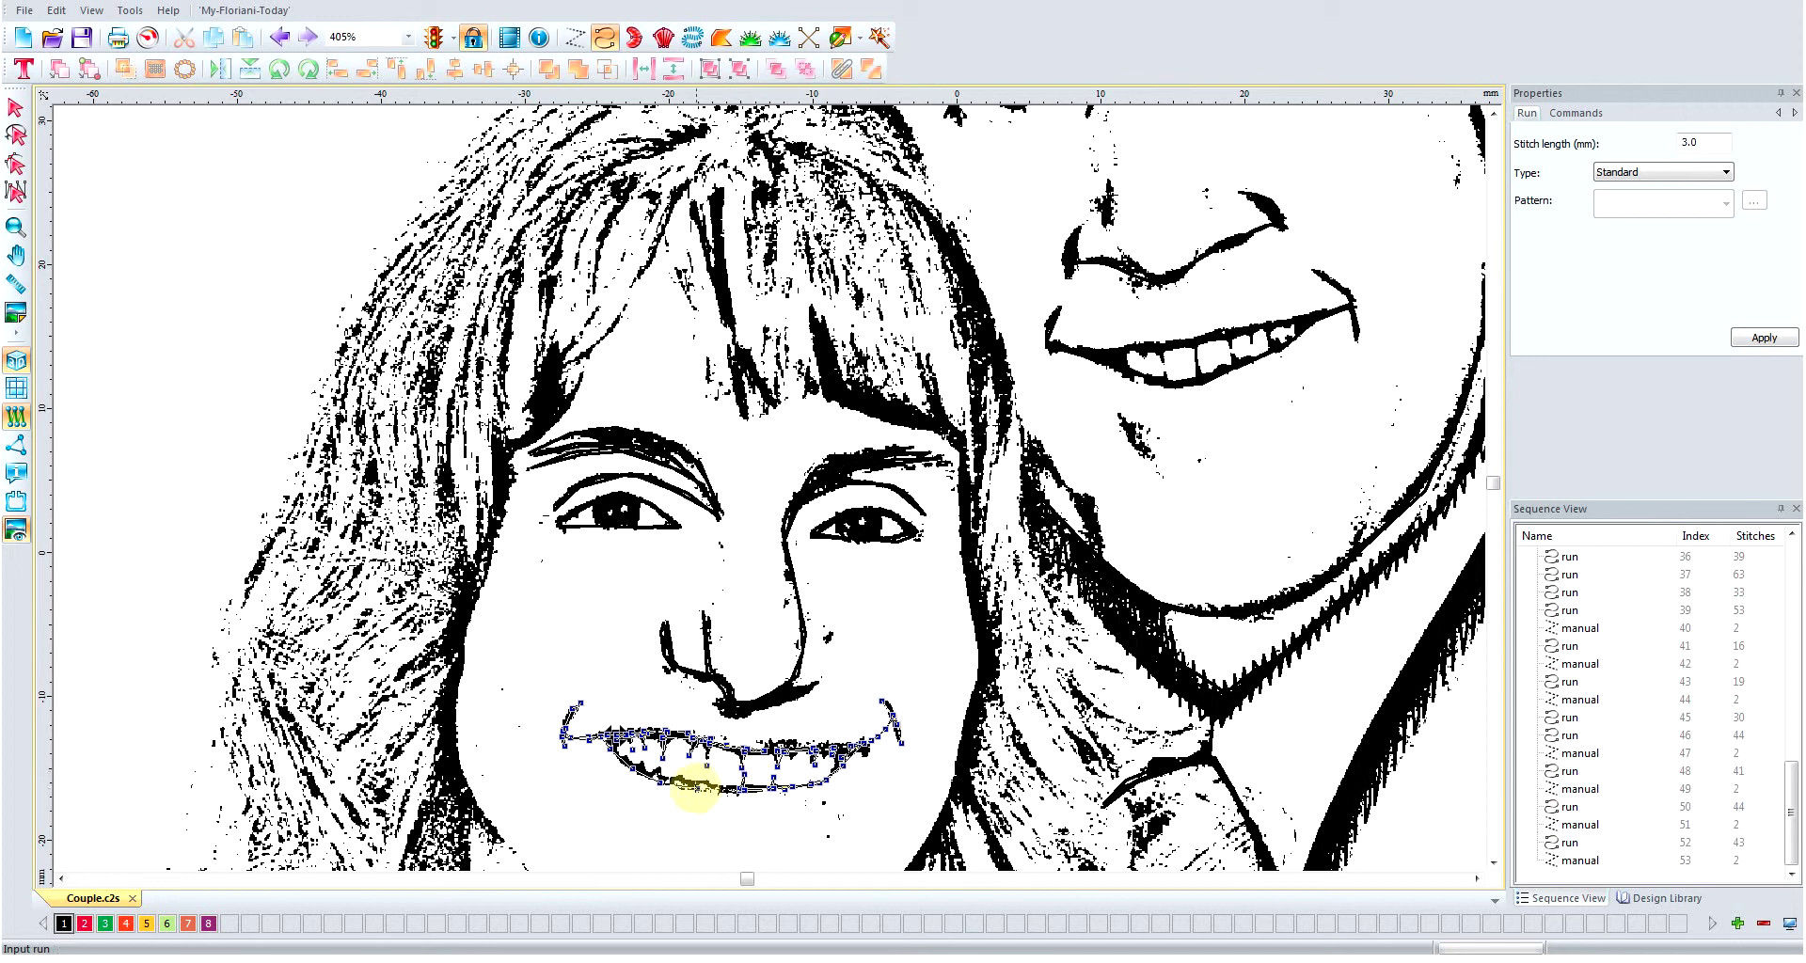
{"action": "left_click", "coordinate": [700, 788]}
{"action": "left_click", "coordinate": [682, 770]}
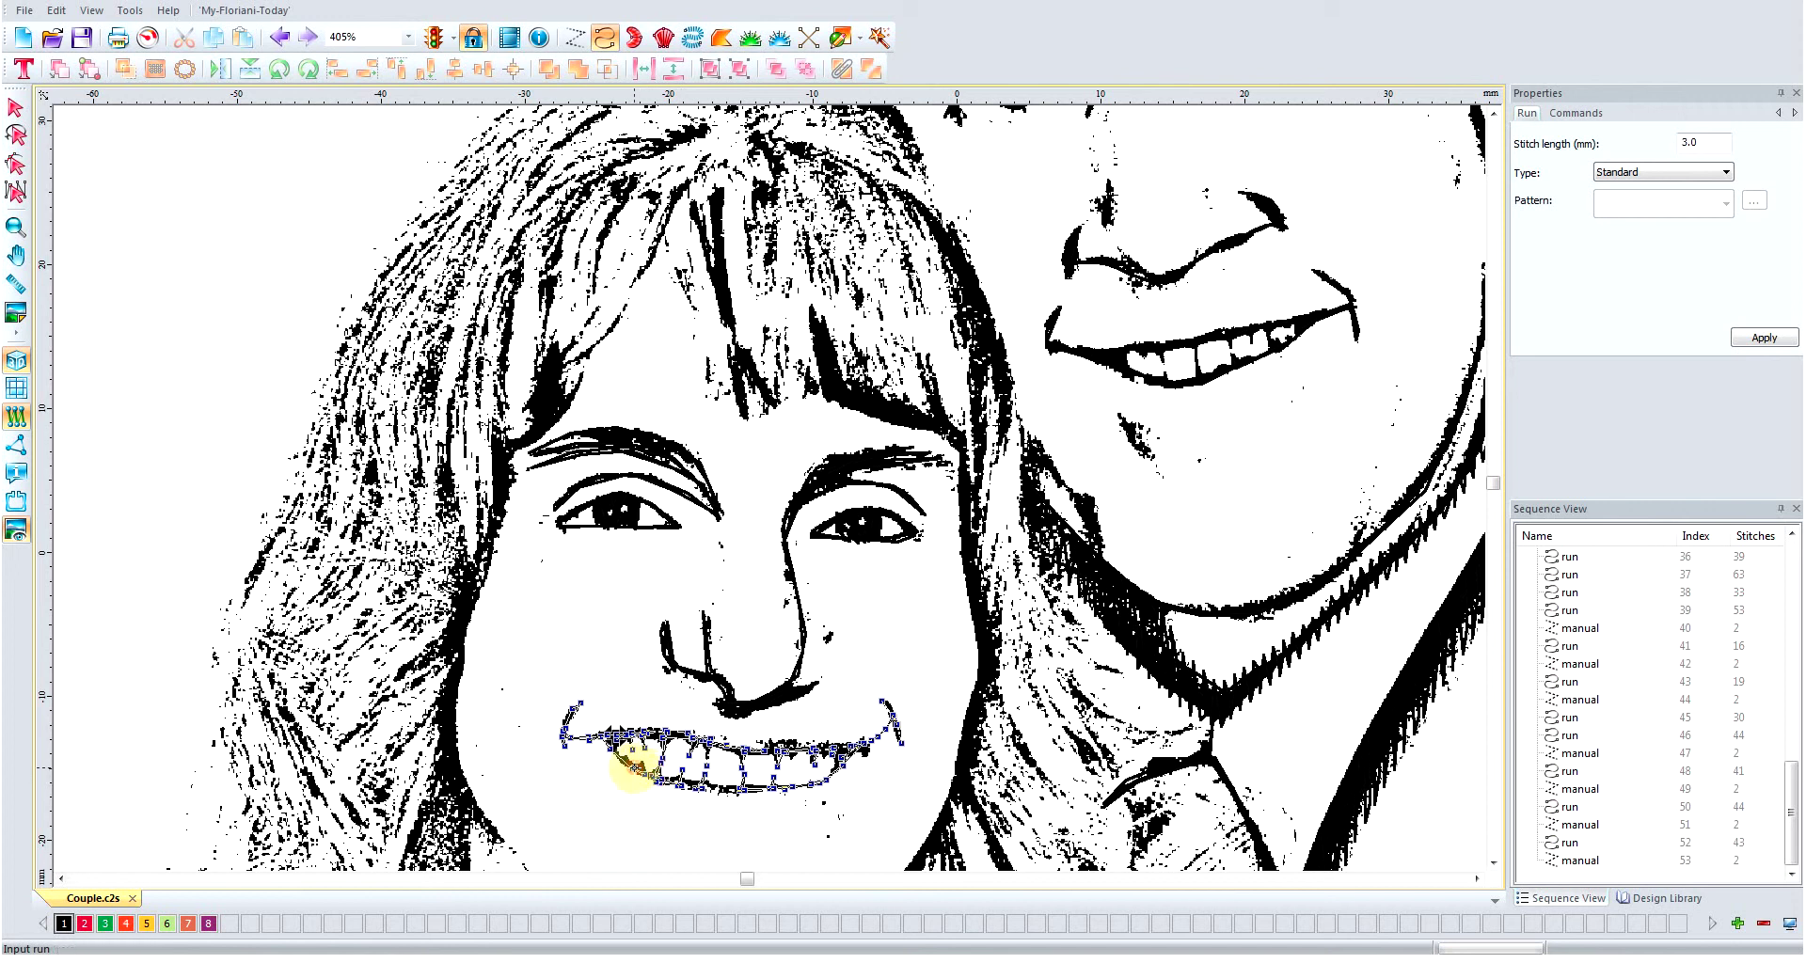
{"action": "left_click", "coordinate": [643, 753]}
{"action": "left_click", "coordinate": [635, 766]}
{"action": "left_click", "coordinate": [609, 744]}
{"action": "key", "text": "Return"}
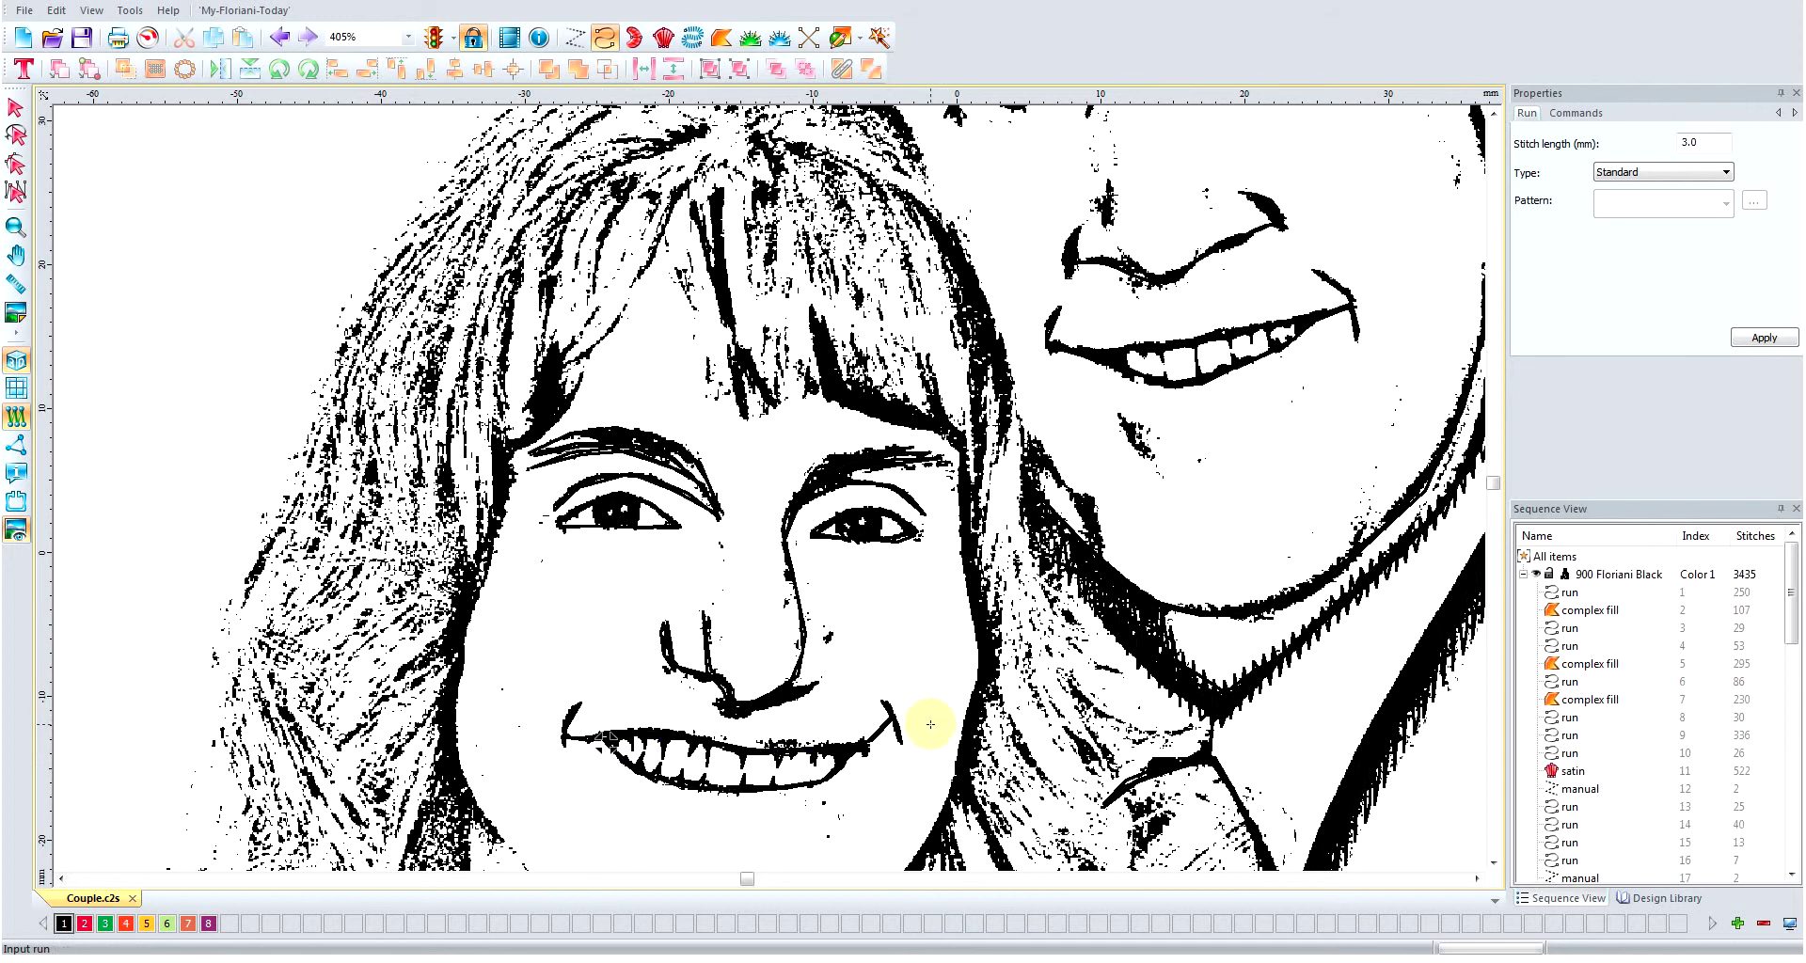
- Check the woman's mouth against the whole portrait and add a short run stitch at its left-hand corner
{"action": "scroll", "coordinate": [933, 726], "scroll_direction": "down", "scroll_amount": 5}
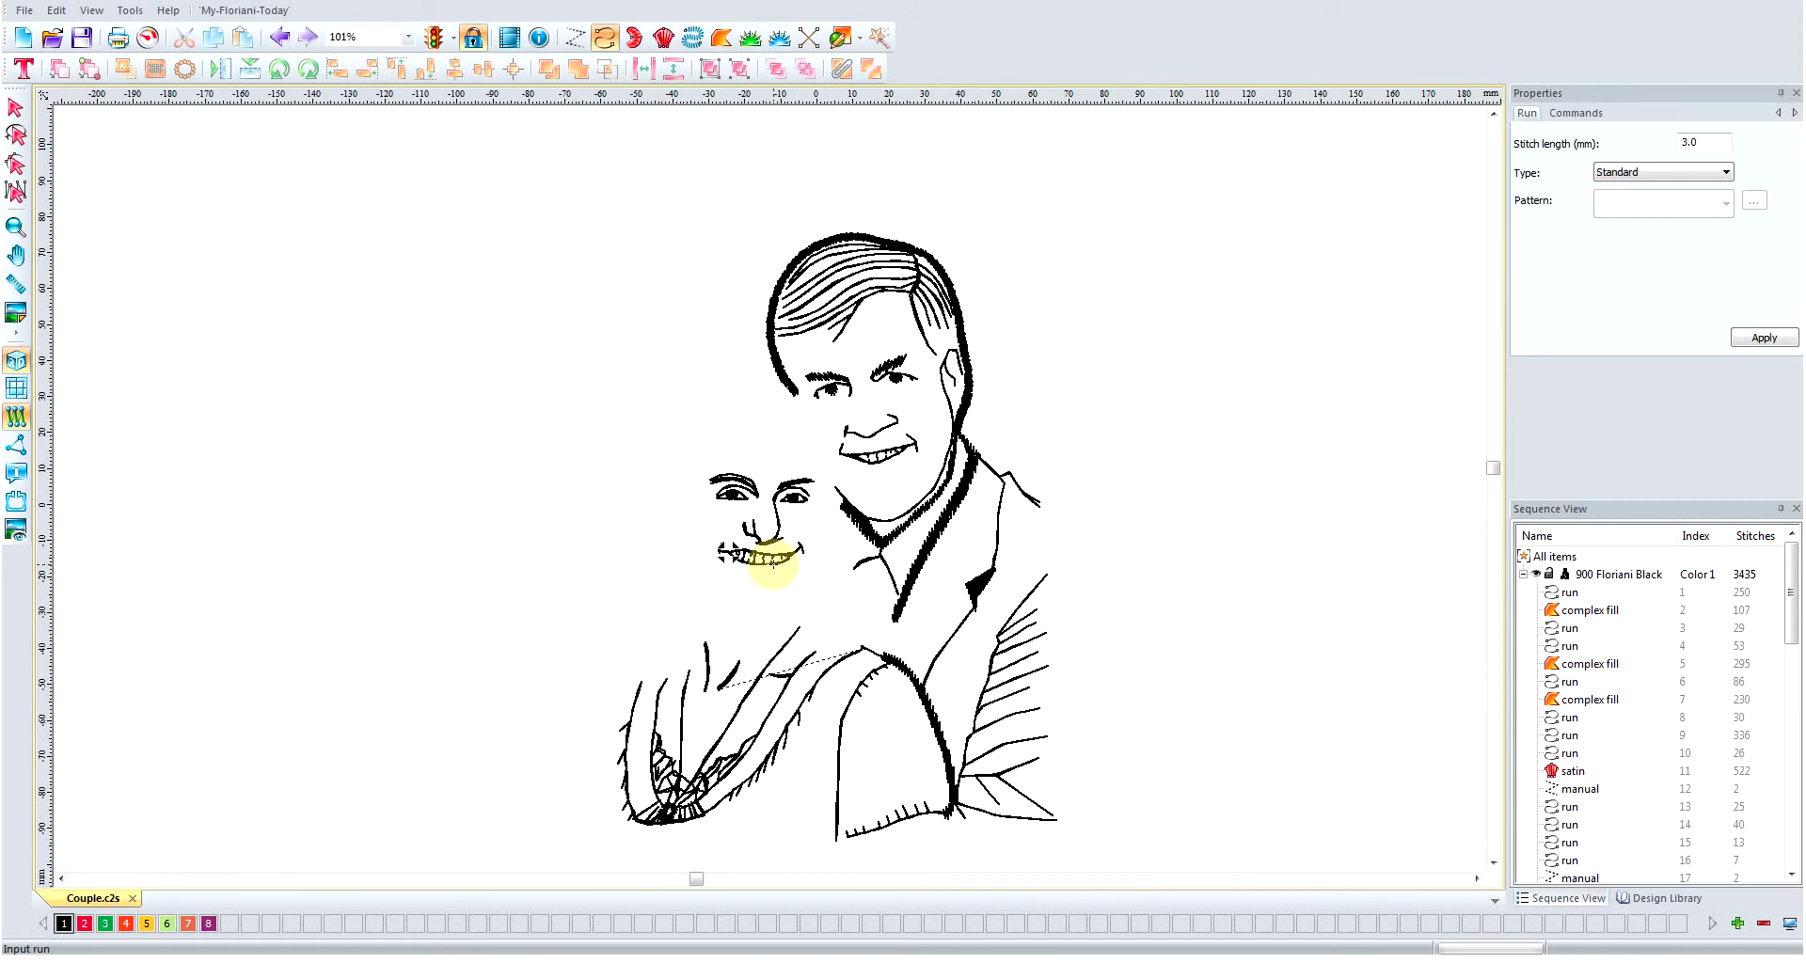
{"action": "scroll", "coordinate": [762, 559], "scroll_direction": "up", "scroll_amount": 2}
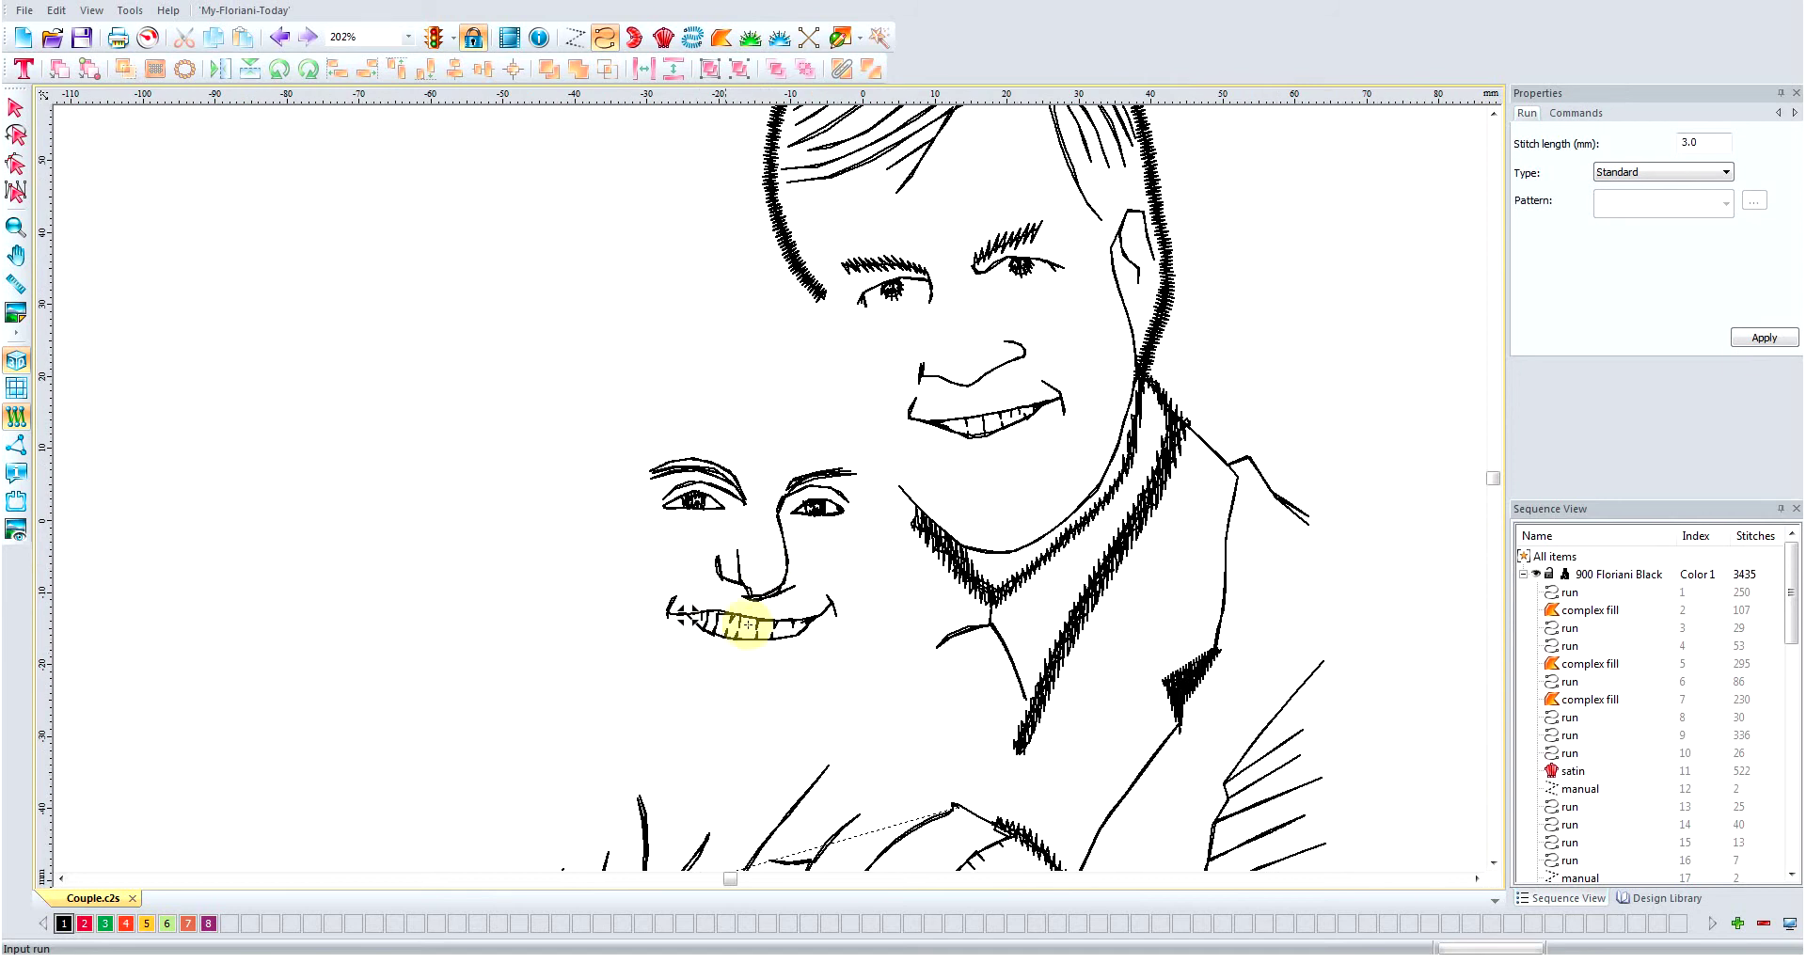
{"action": "scroll", "coordinate": [748, 627], "scroll_direction": "up", "scroll_amount": 2}
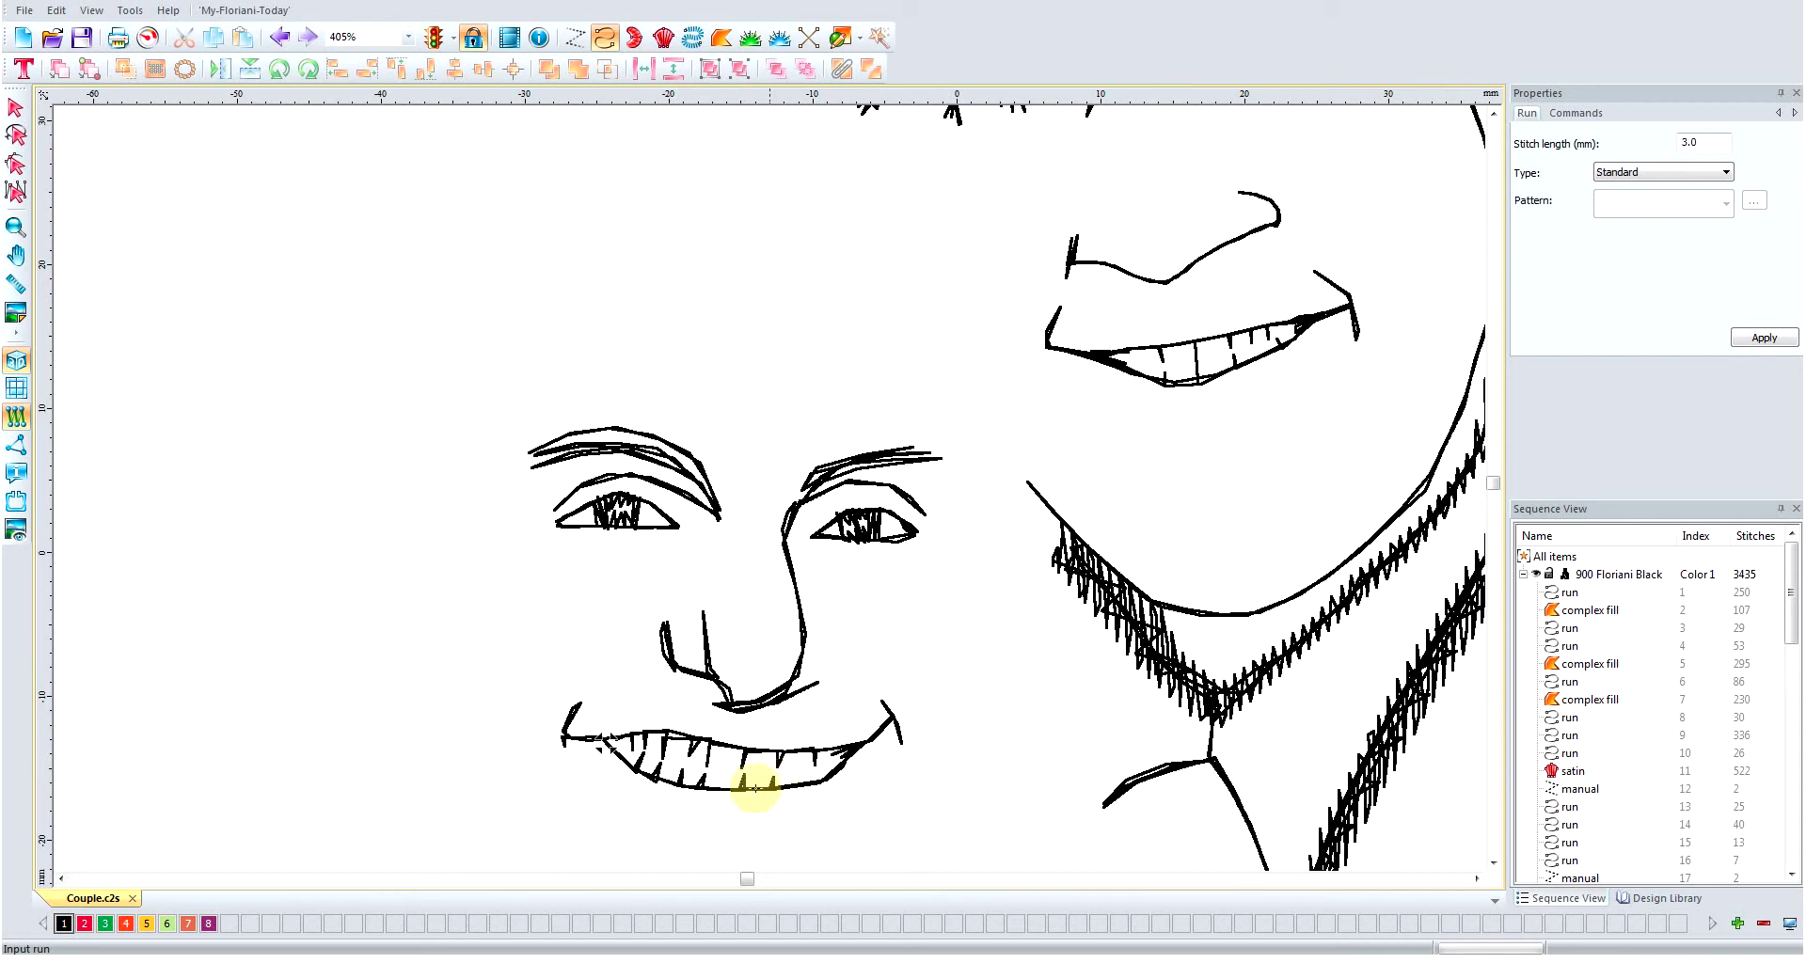
{"action": "scroll", "coordinate": [757, 787], "scroll_direction": "down", "scroll_amount": 1}
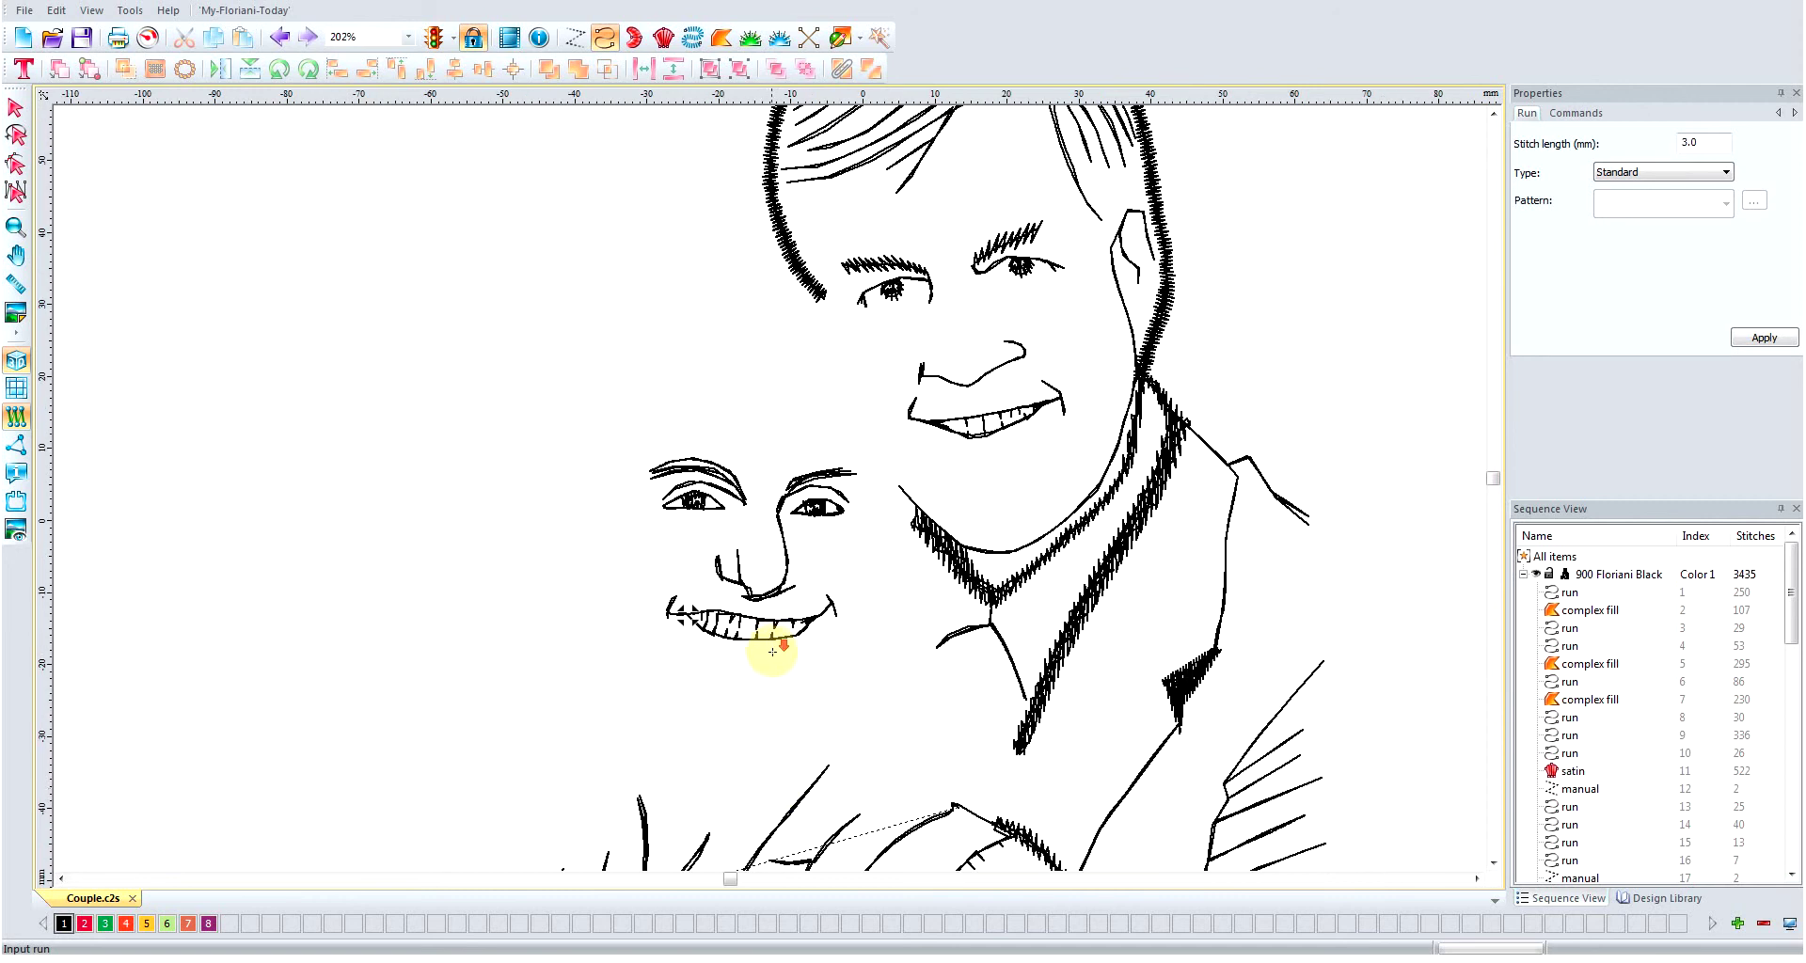
{"action": "scroll", "coordinate": [769, 645], "scroll_direction": "down", "scroll_amount": 1}
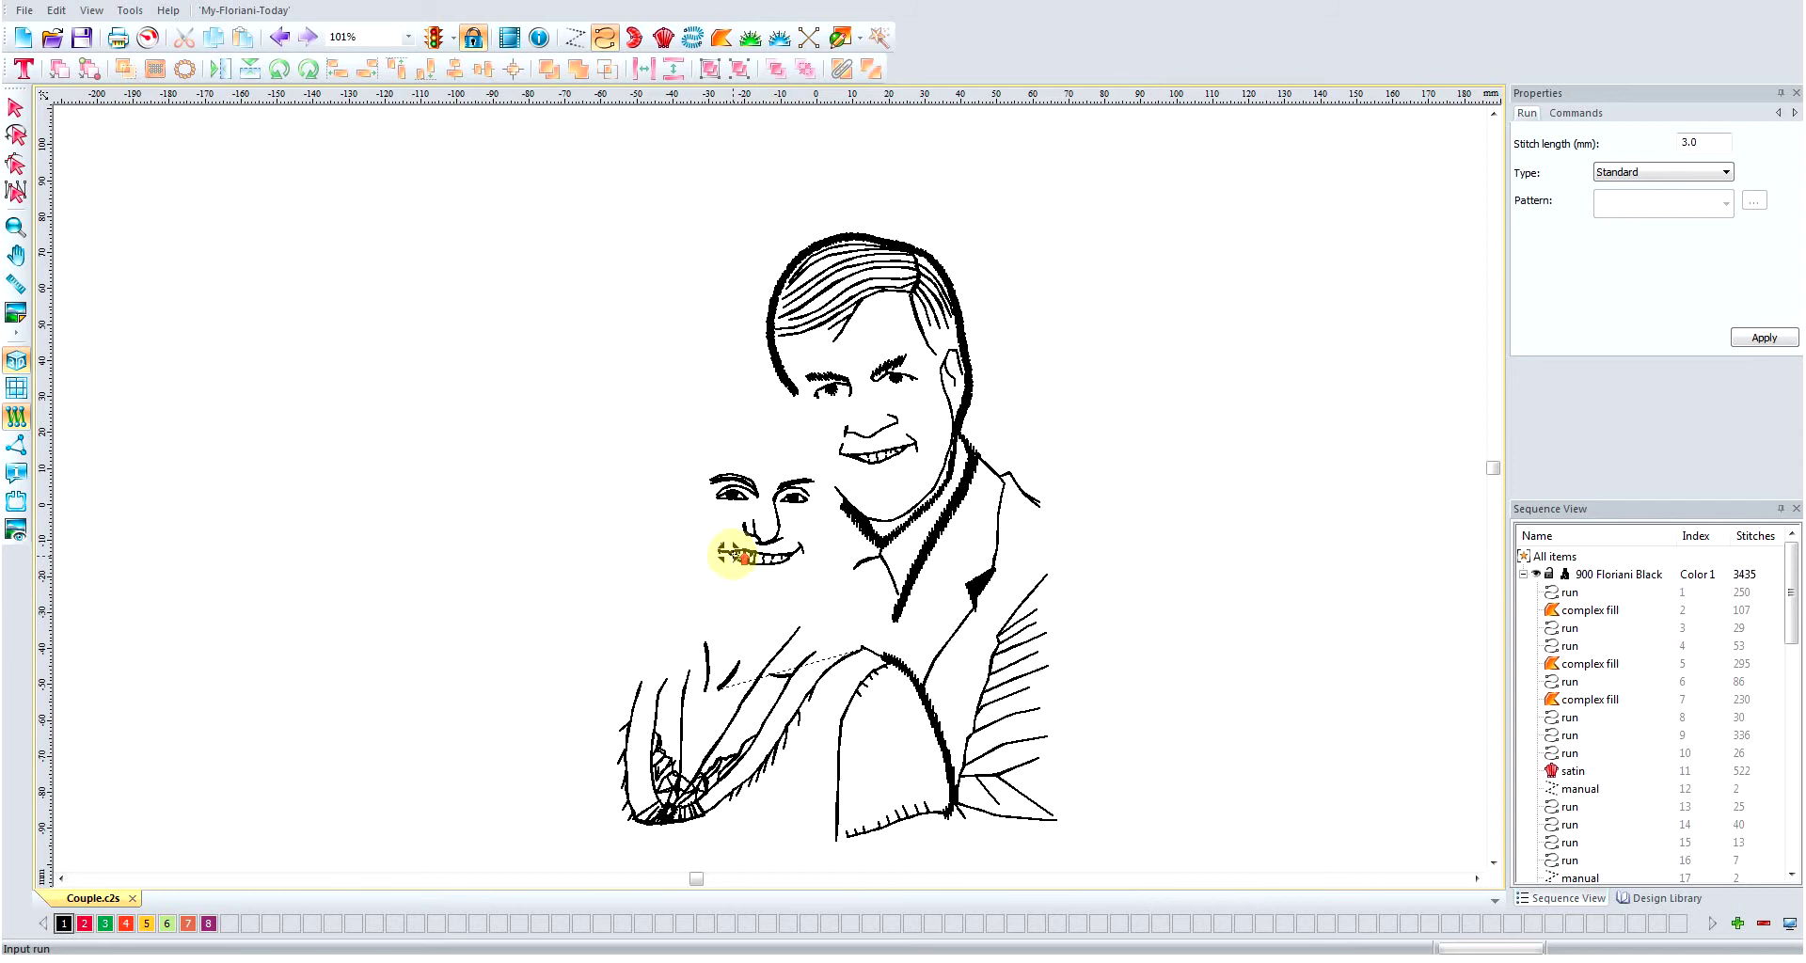
{"action": "scroll", "coordinate": [725, 546], "scroll_direction": "up", "scroll_amount": 4}
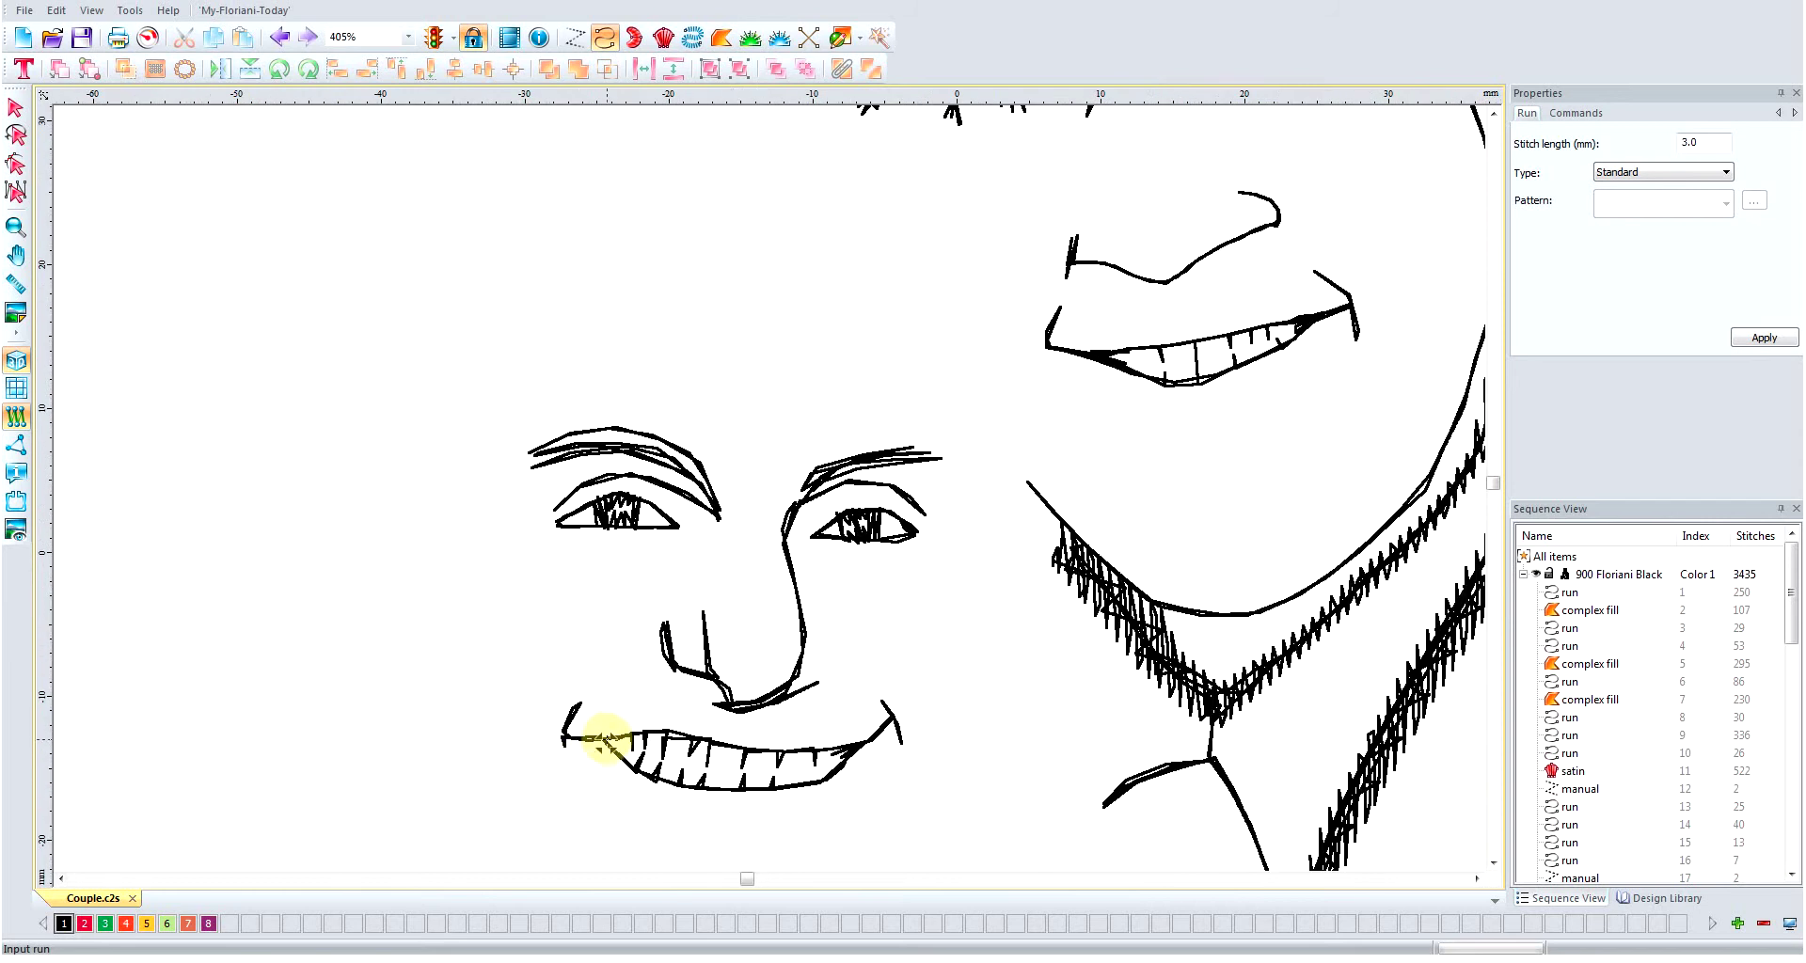
{"action": "left_click", "coordinate": [602, 740]}
{"action": "scroll", "coordinate": [607, 741], "scroll_direction": "down", "scroll_amount": 2}
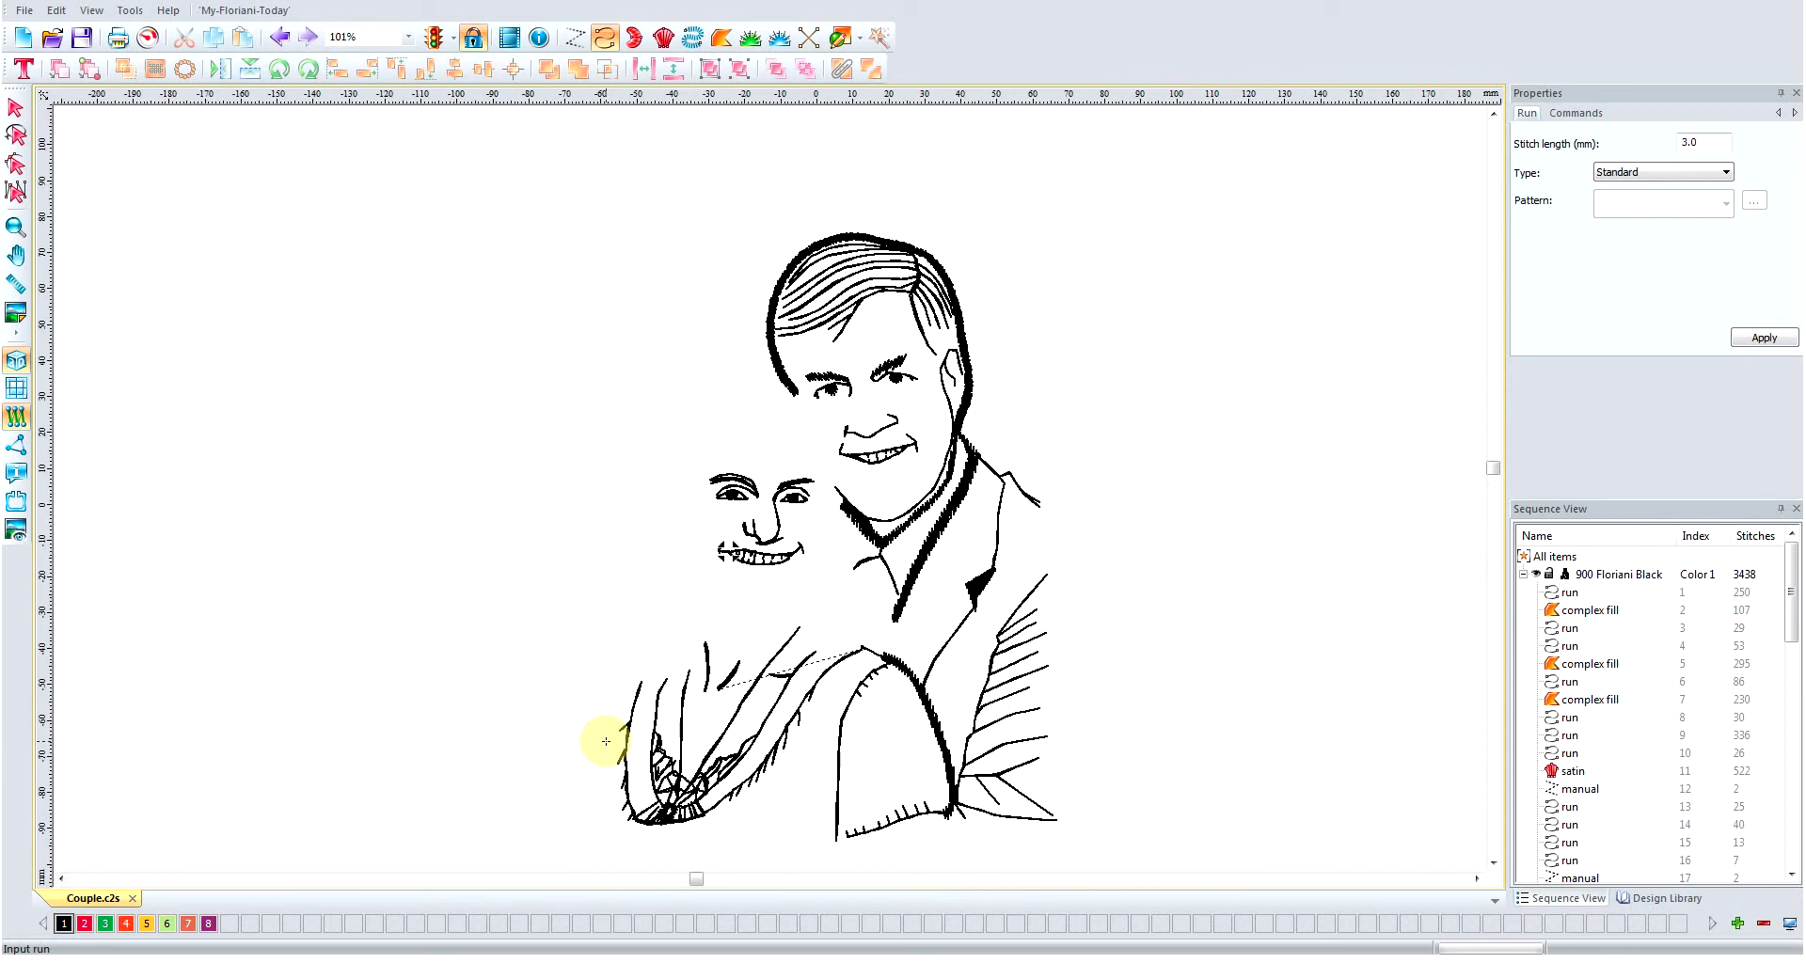